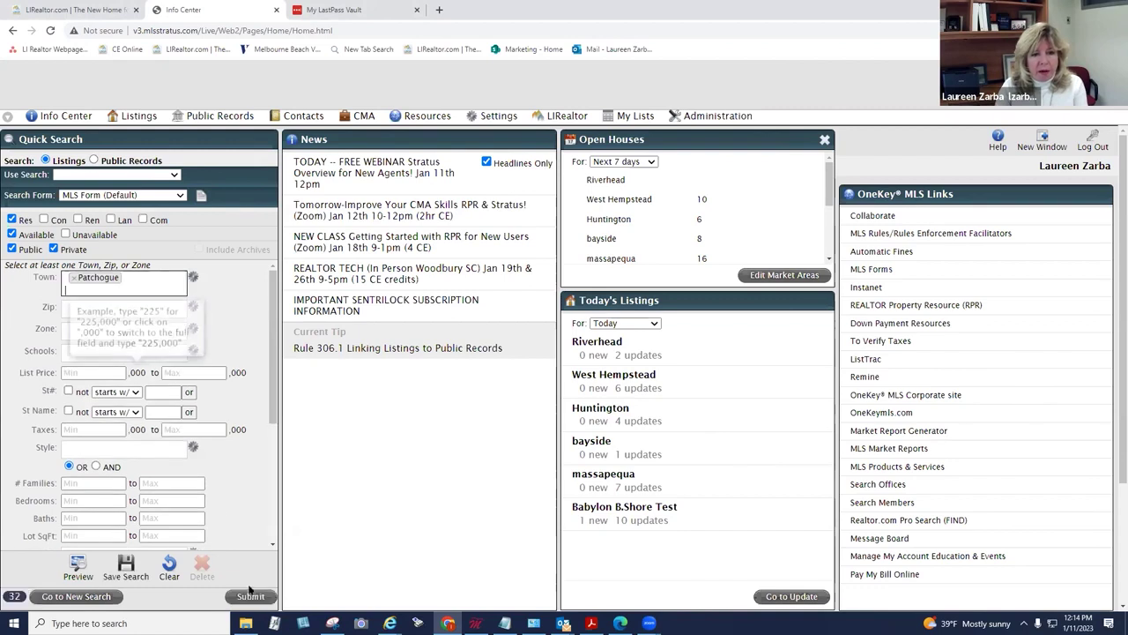
# Step: Submit the Patchogue quick search, review its 32 results, then return to the Info Center home page
pyautogui.click(251, 596)
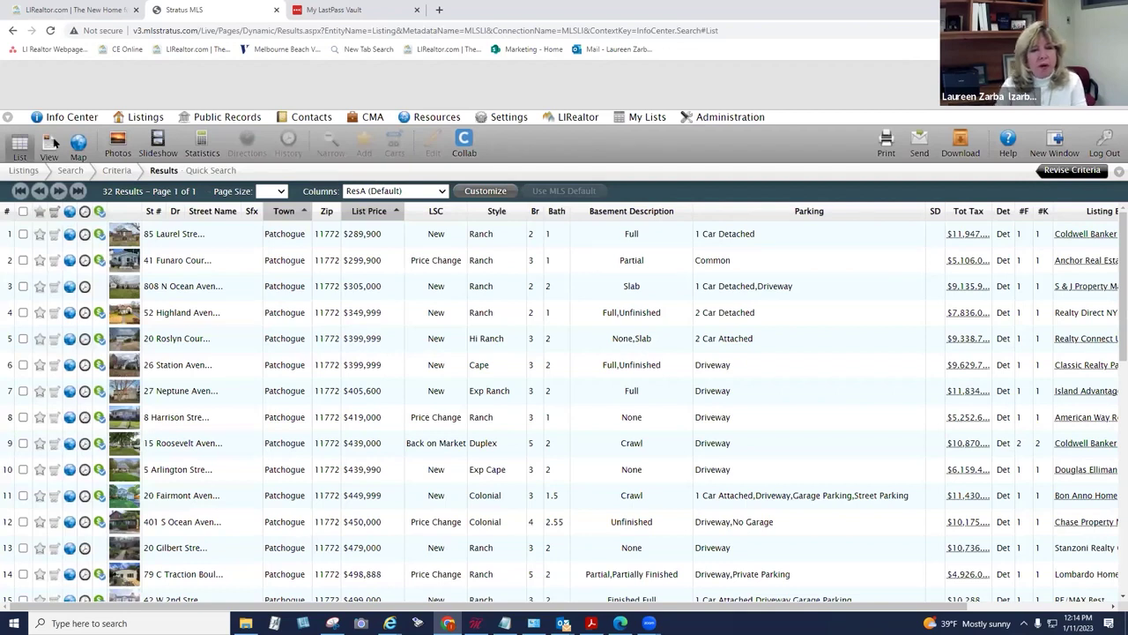
pyautogui.click(67, 118)
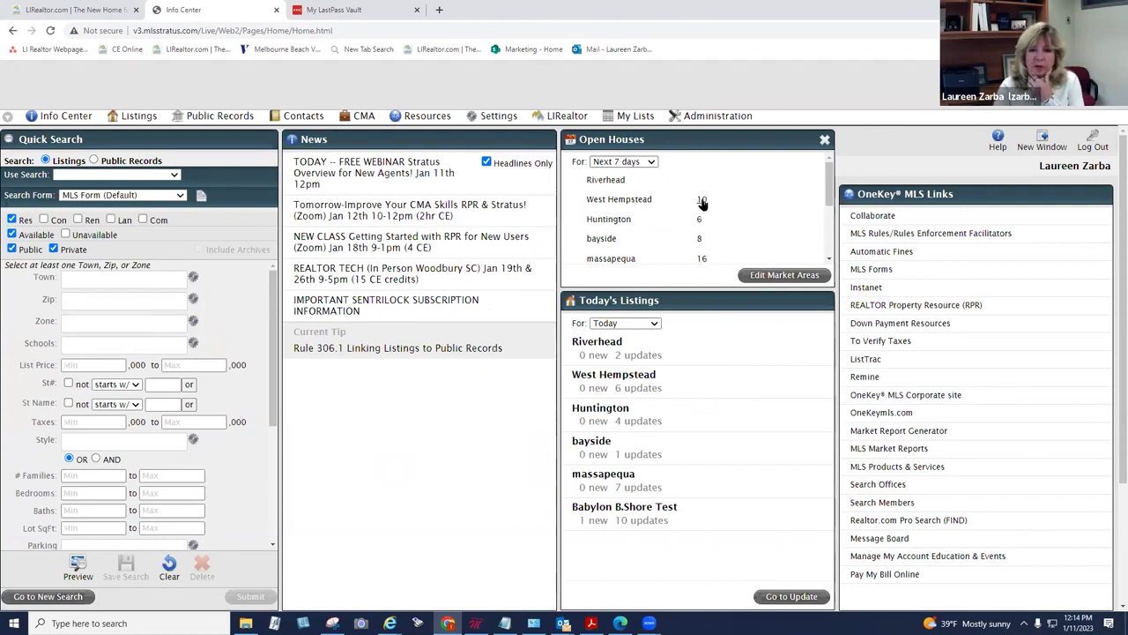
pyautogui.click(702, 259)
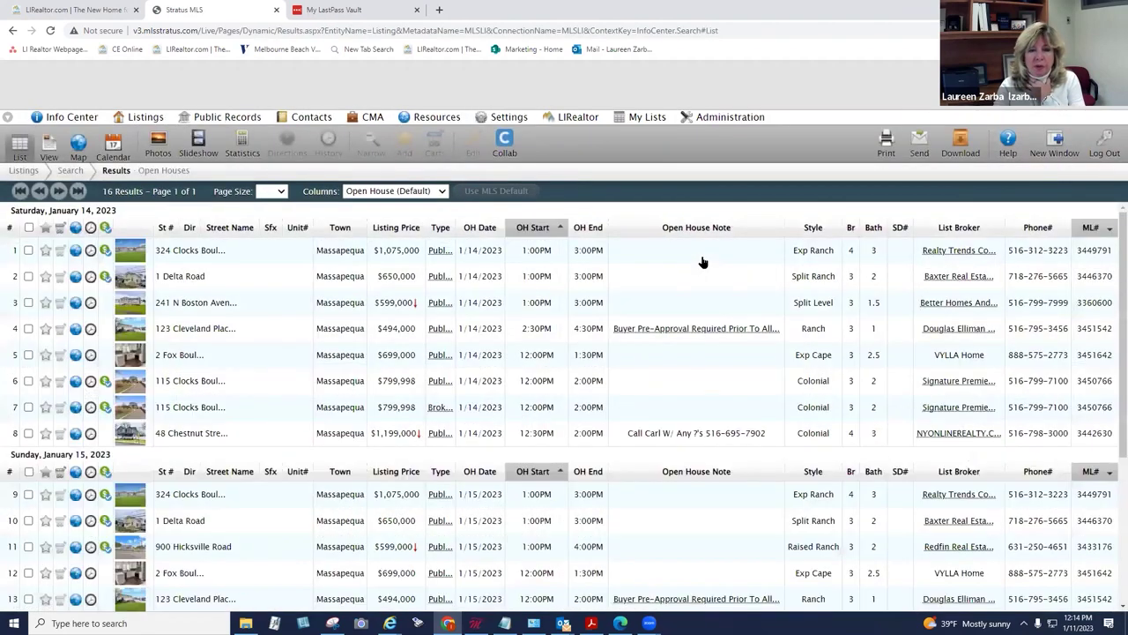
pyautogui.click(112, 145)
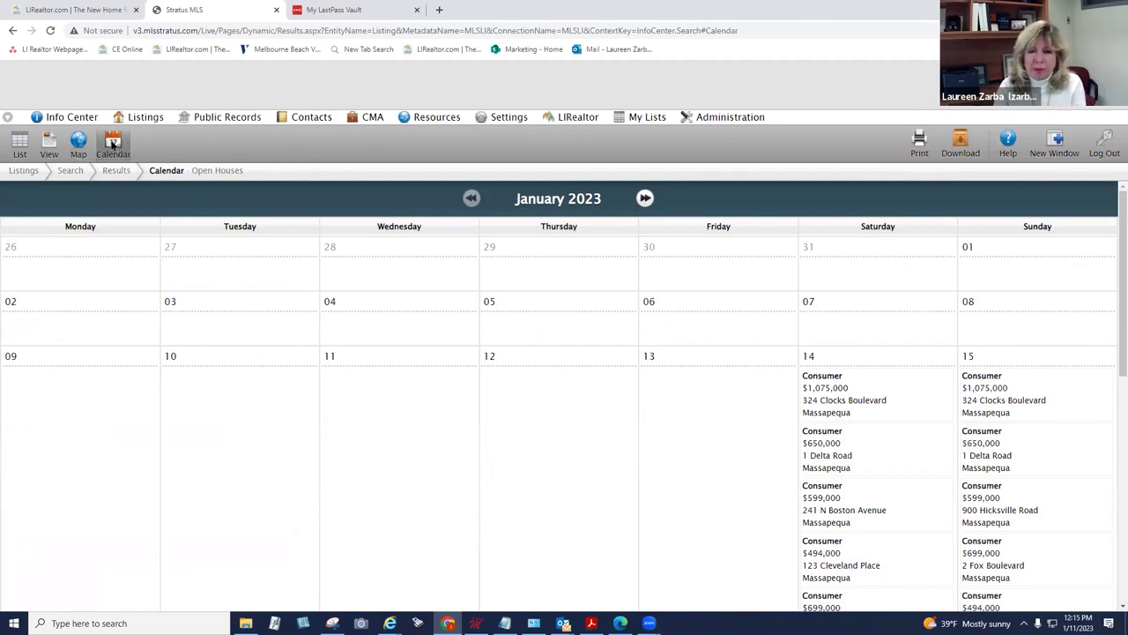
pyautogui.click(12, 141)
pyautogui.click(53, 116)
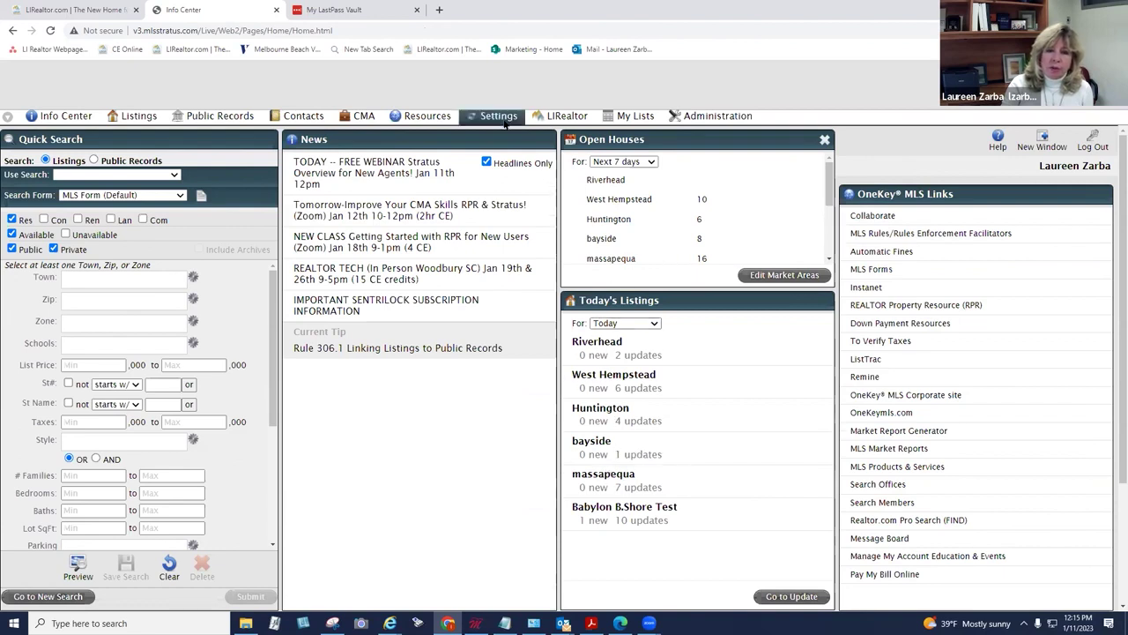
# Step: Go to Settings and move through Agent Photo to the Market Areas tab
pyautogui.click(498, 119)
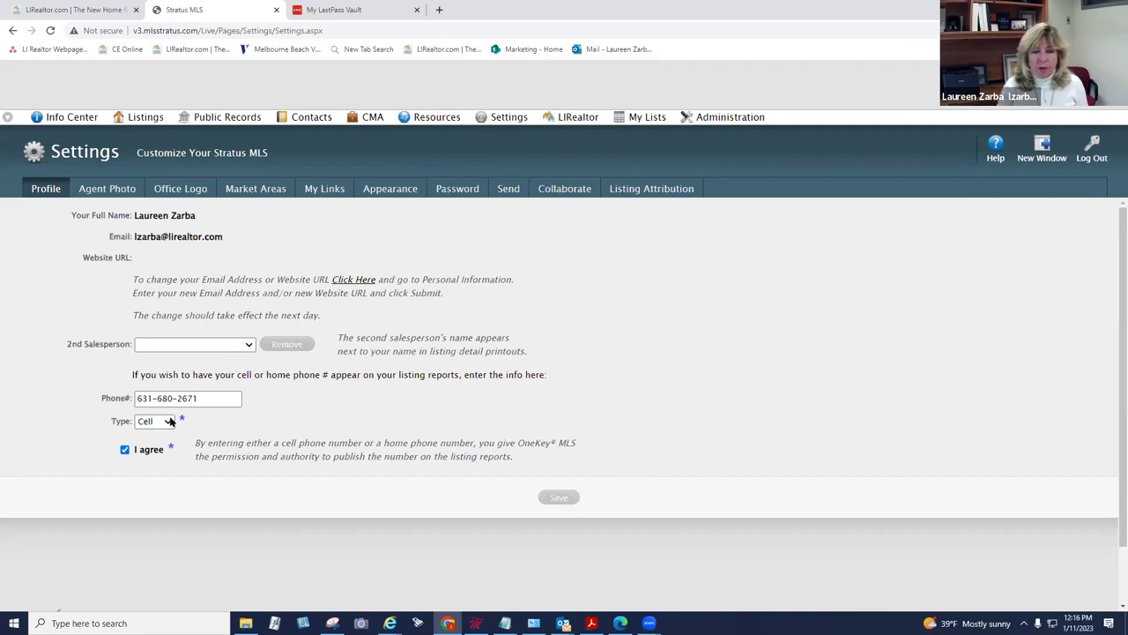
pyautogui.click(123, 192)
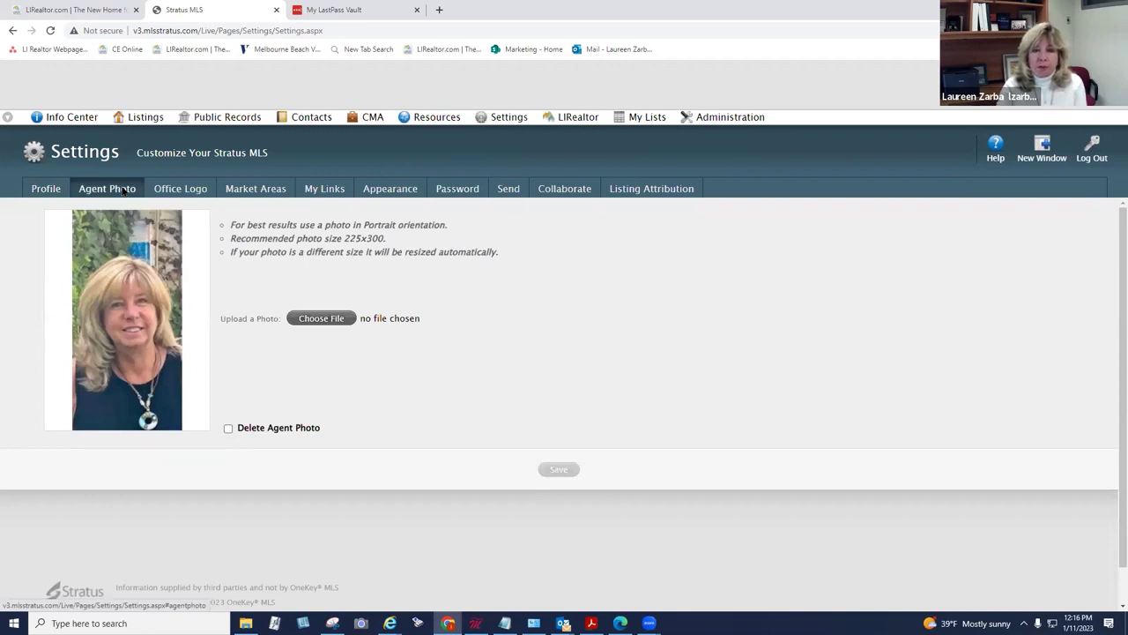
pyautogui.click(255, 190)
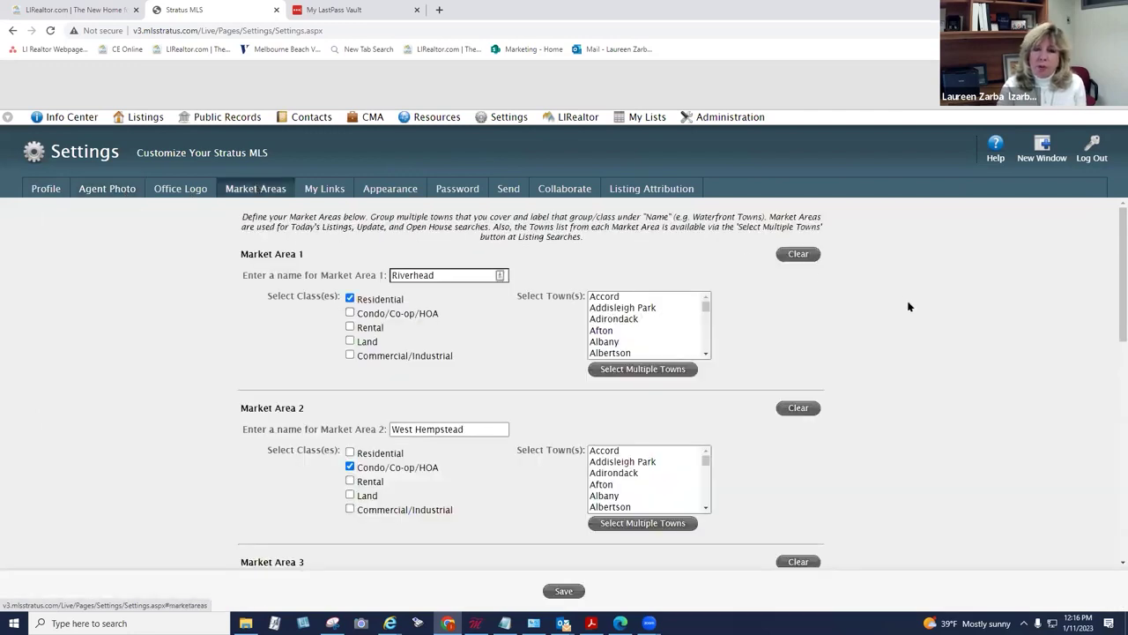
# Step: Rename Market Area 1 from Riverhead to 'Huntington'
pyautogui.scroll(-1, 1110, 264)
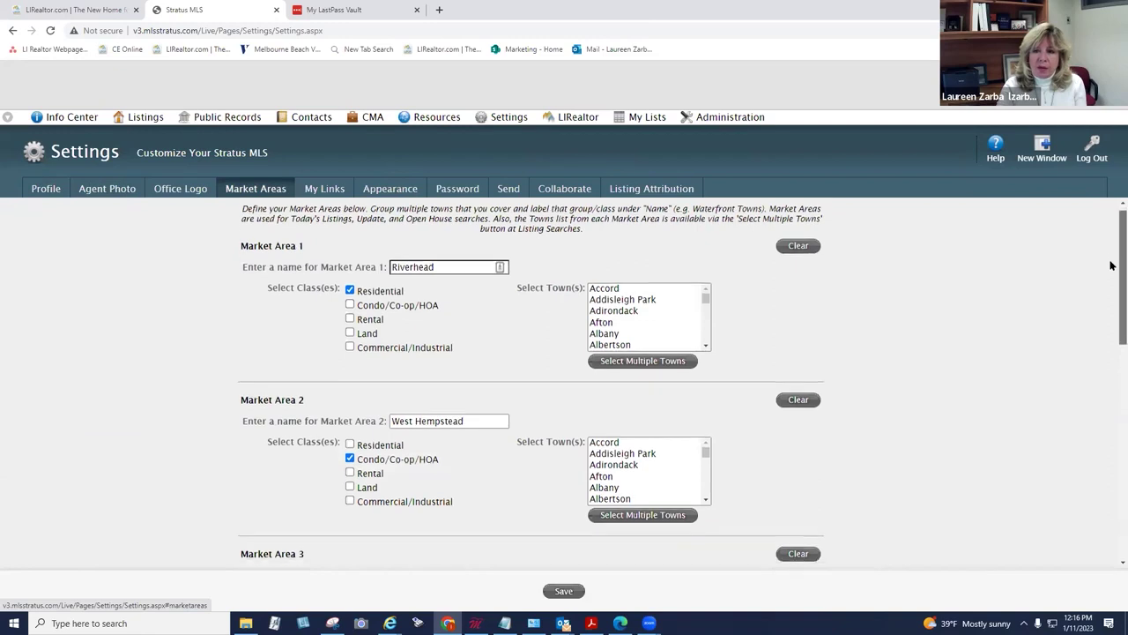
pyautogui.scroll(1, 1111, 274)
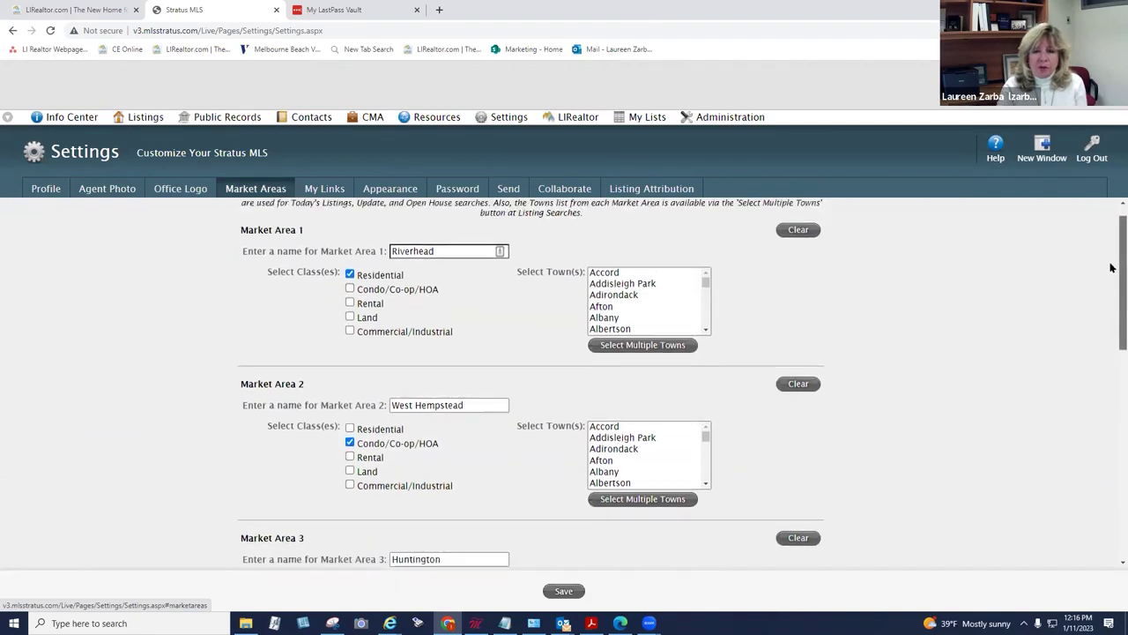
pyautogui.scroll(-10, 672, 303)
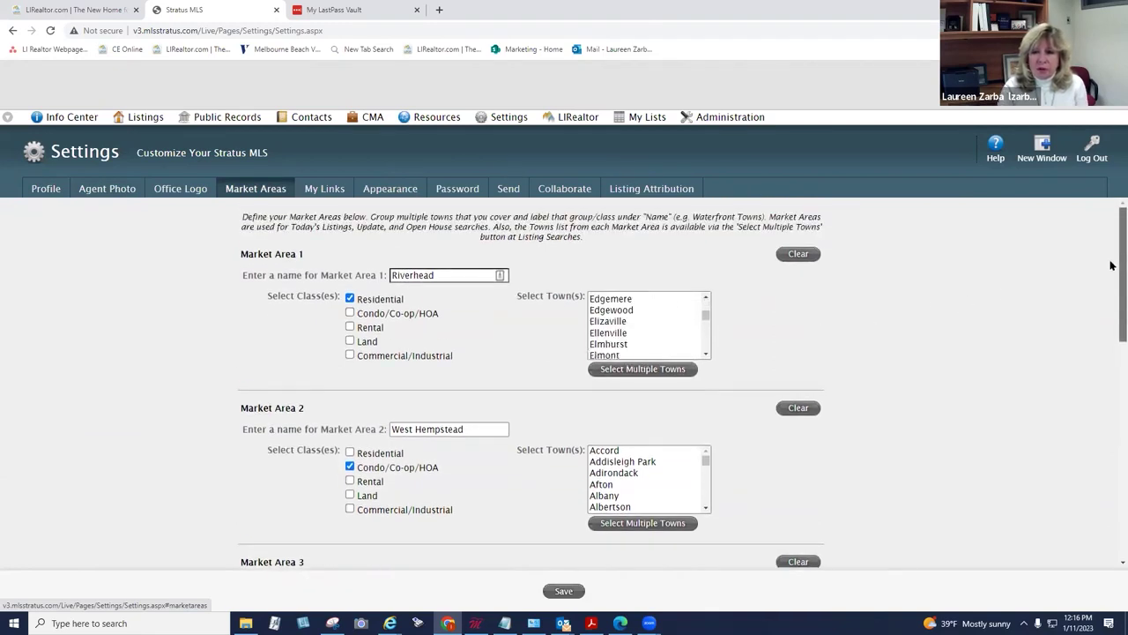
pyautogui.scroll(-1, 1109, 317)
pyautogui.moveTo(1110, 332); pyautogui.dragTo(1088, 263)
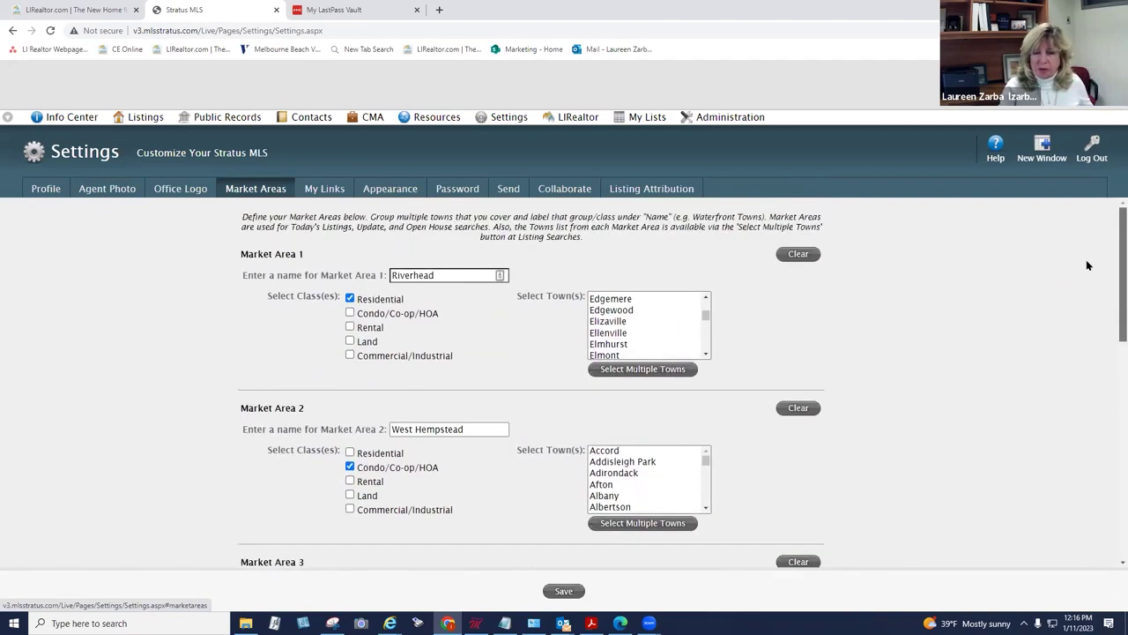
pyautogui.click(450, 273)
pyautogui.press('BackSpace')
pyautogui.press('BackSpace')
pyautogui.press('BackSpace')
pyautogui.press('BackSpace')
pyautogui.press('BackSpace')
pyautogui.press('BackSpace')
pyautogui.press('BackSpace')
pyautogui.press('BackSpace')
pyautogui.press('BackSpace')
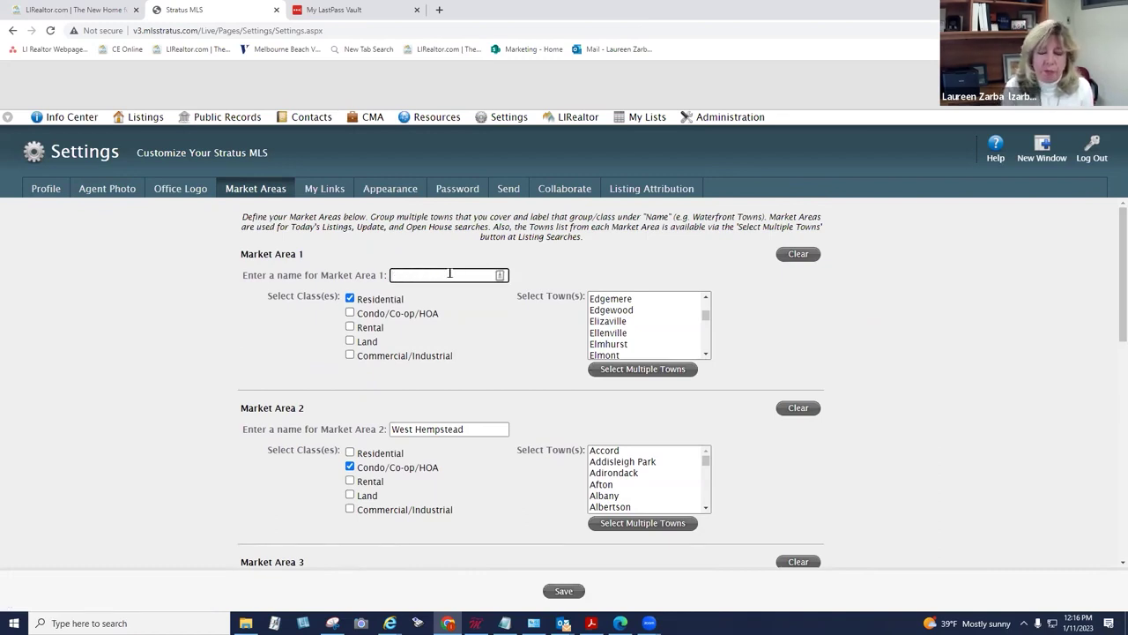
pyautogui.write('Hun')
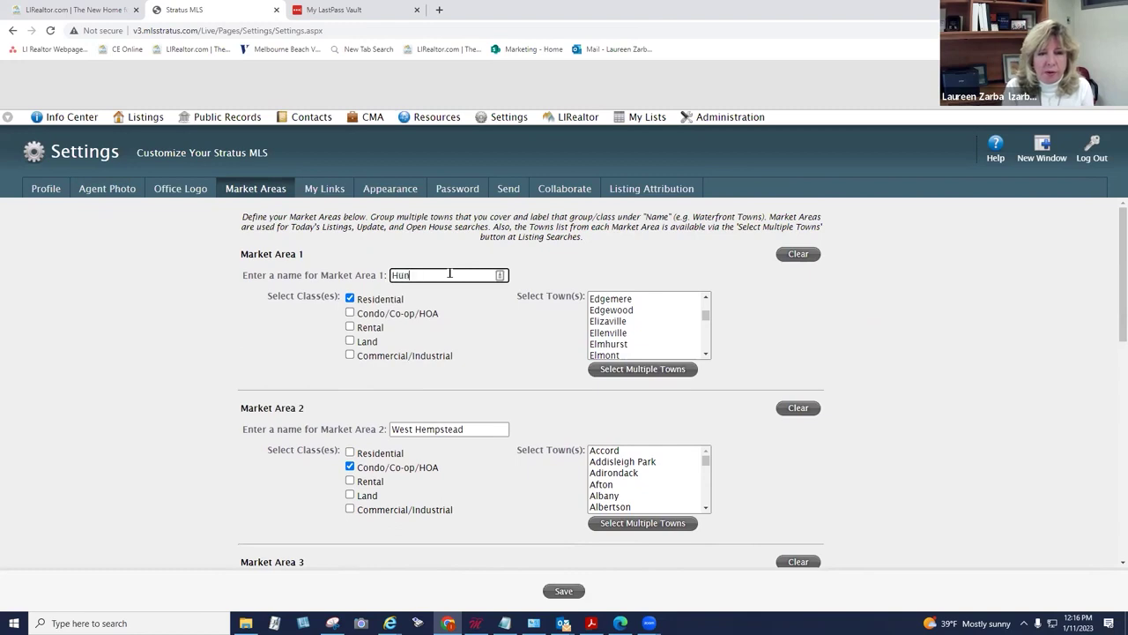
pyautogui.write('tin')
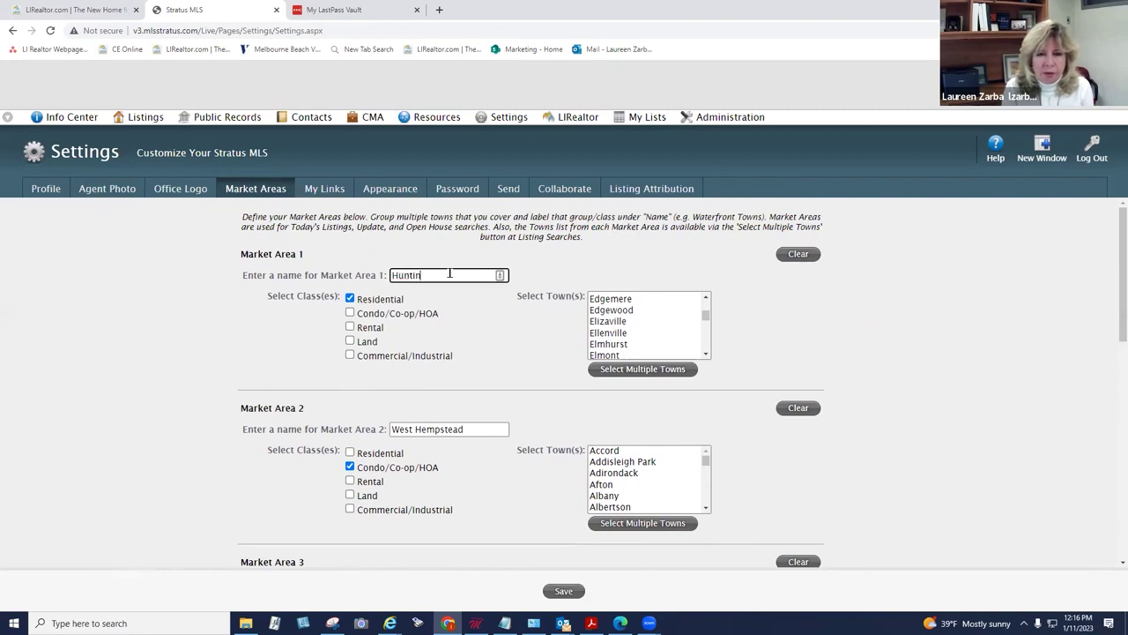
pyautogui.write('gton')
pyautogui.click(466, 314)
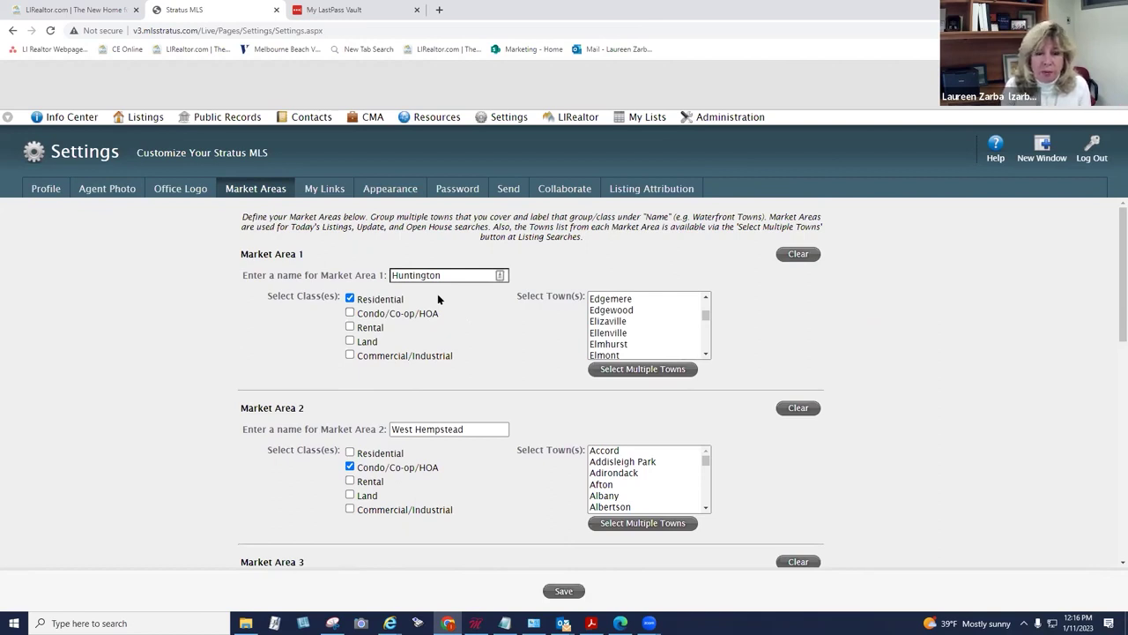
# Step: Select Huntington as the town for Market Area 1
pyautogui.click(613, 313)
pyautogui.press('h')
pyautogui.press('Down')
pyautogui.press('Down')
pyautogui.press('Down')
pyautogui.press('Down')
pyautogui.press('Down')
pyautogui.press('Down')
pyautogui.press('Down')
pyautogui.press('Down')
pyautogui.press('Down')
pyautogui.press('Down')
pyautogui.press('Down')
pyautogui.press('Down')
pyautogui.press('Down')
pyautogui.press('Down')
pyautogui.press('Down')
pyautogui.press('Down')
pyautogui.press('Down')
pyautogui.press('Down')
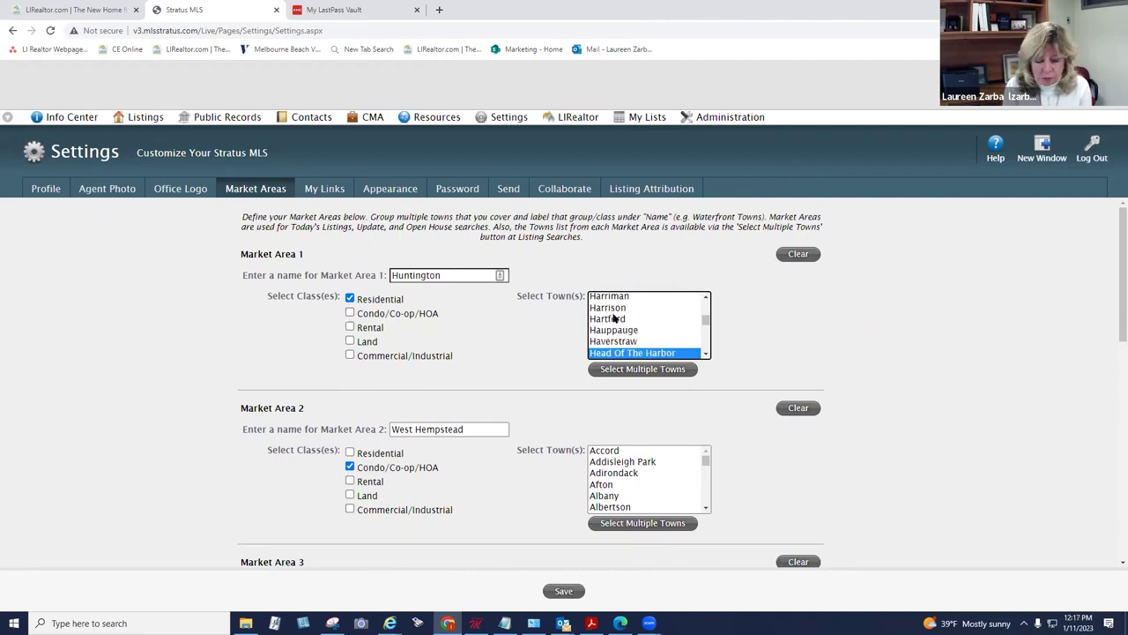
pyautogui.press('g')
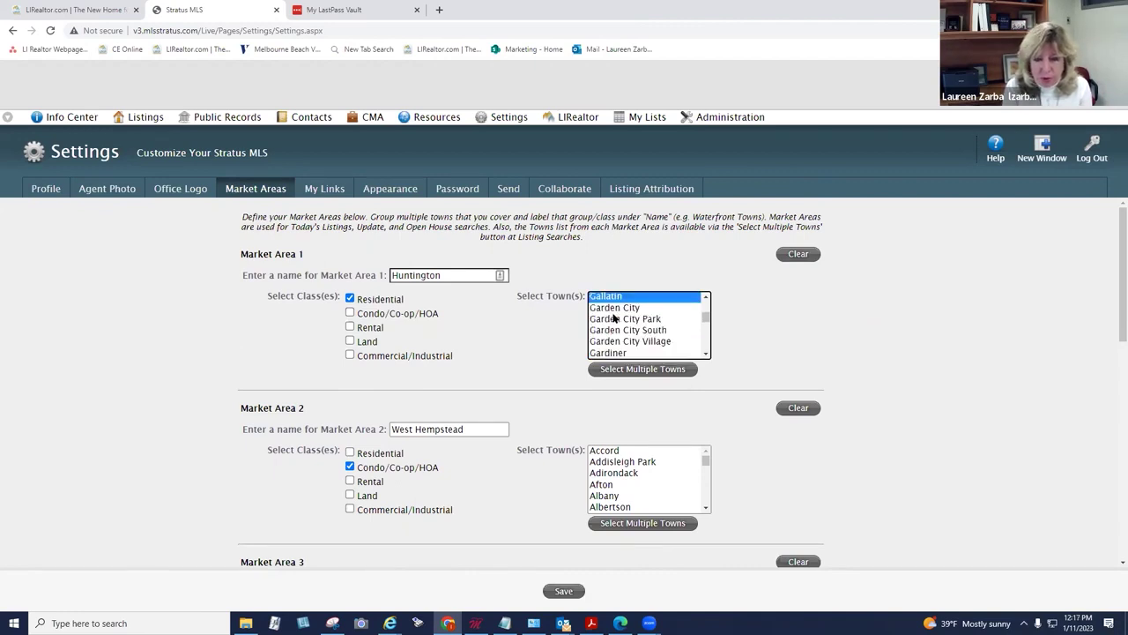
pyautogui.press('h')
pyautogui.press('u')
pyautogui.scroll(-2, 705, 353)
pyautogui.click(649, 327)
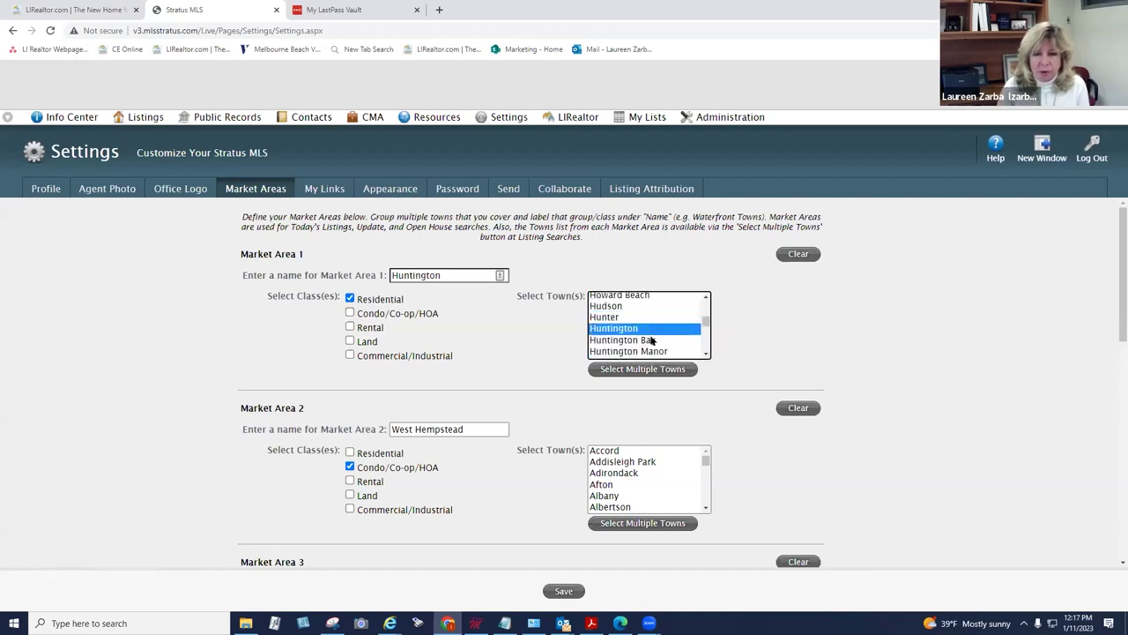
# Step: Confirm Huntington in Select Multiple Towns and save the market area settings
pyautogui.click(653, 374)
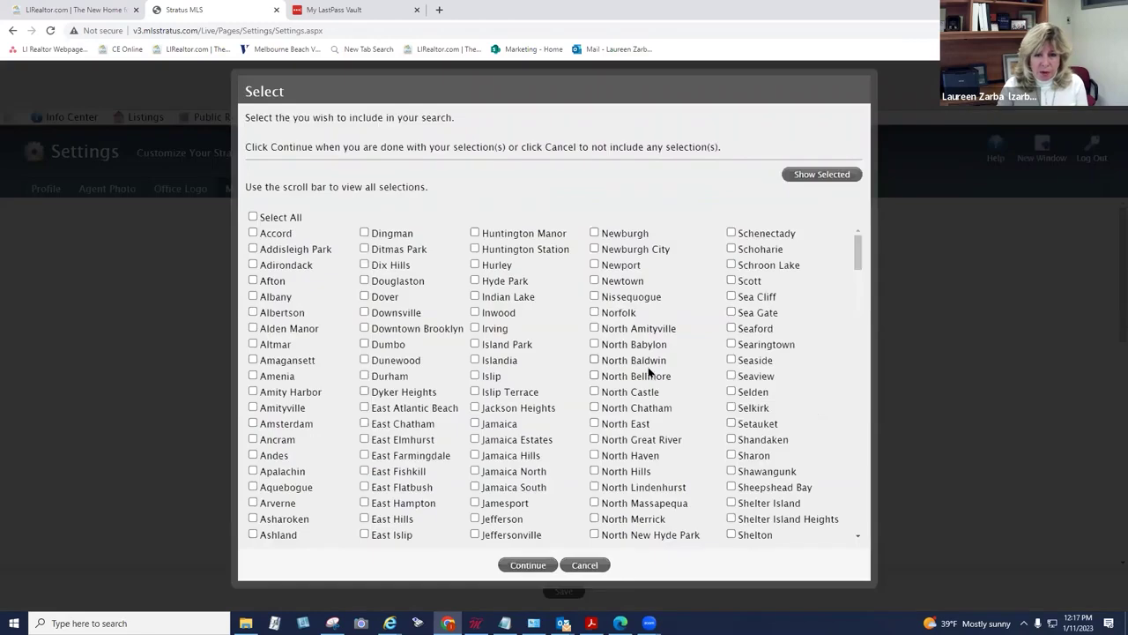
pyautogui.scroll(-10, 653, 375)
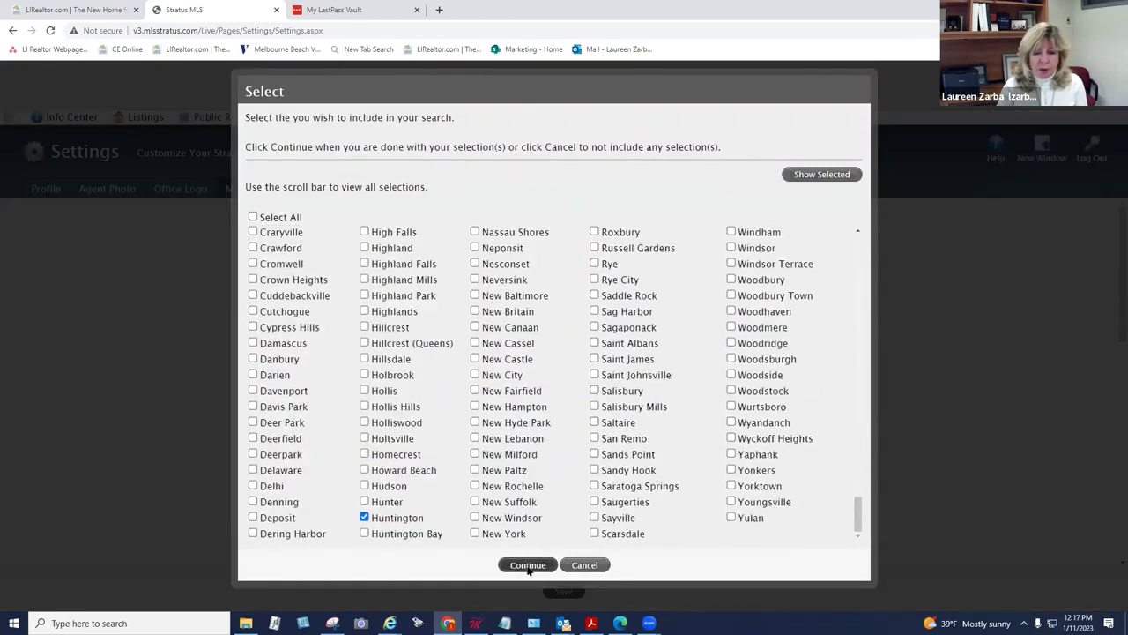
pyautogui.click(528, 564)
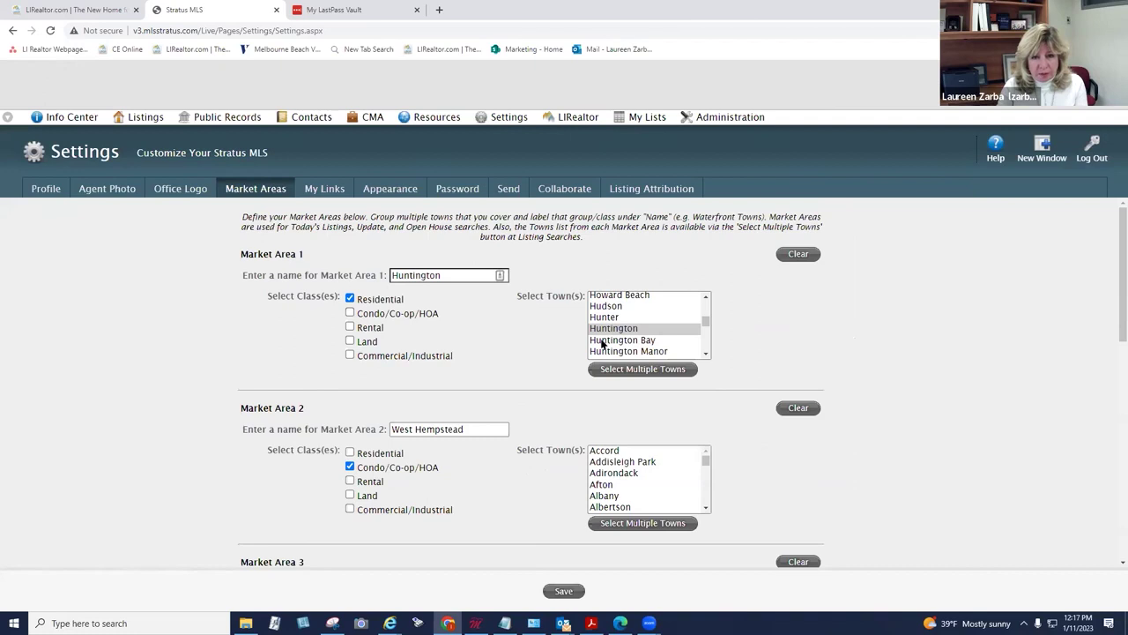
pyautogui.click(562, 594)
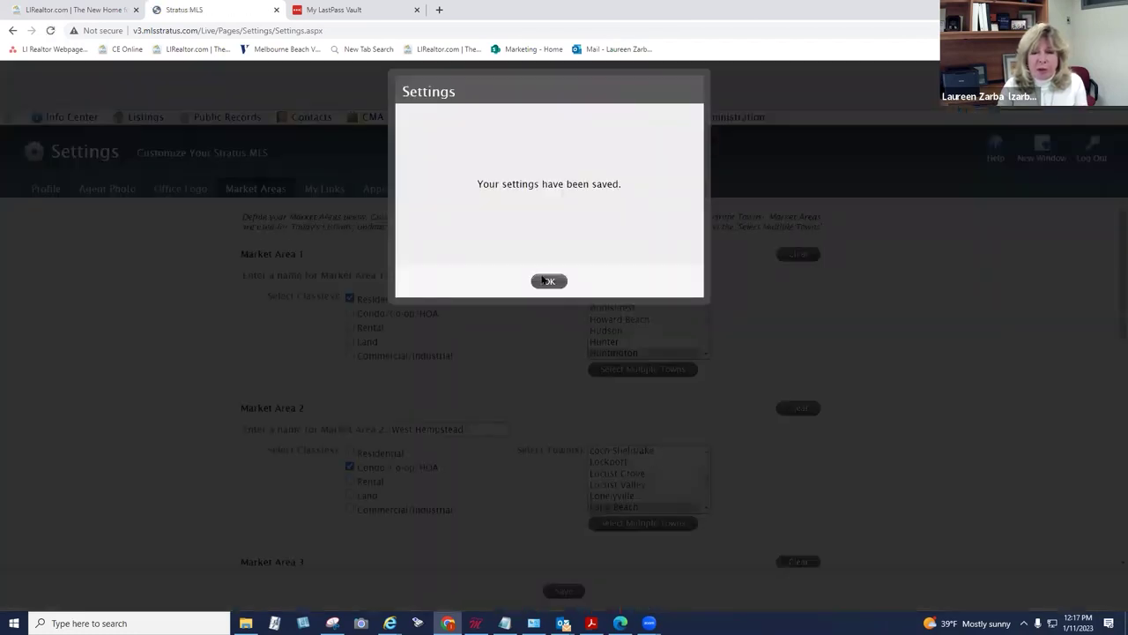
pyautogui.click(549, 280)
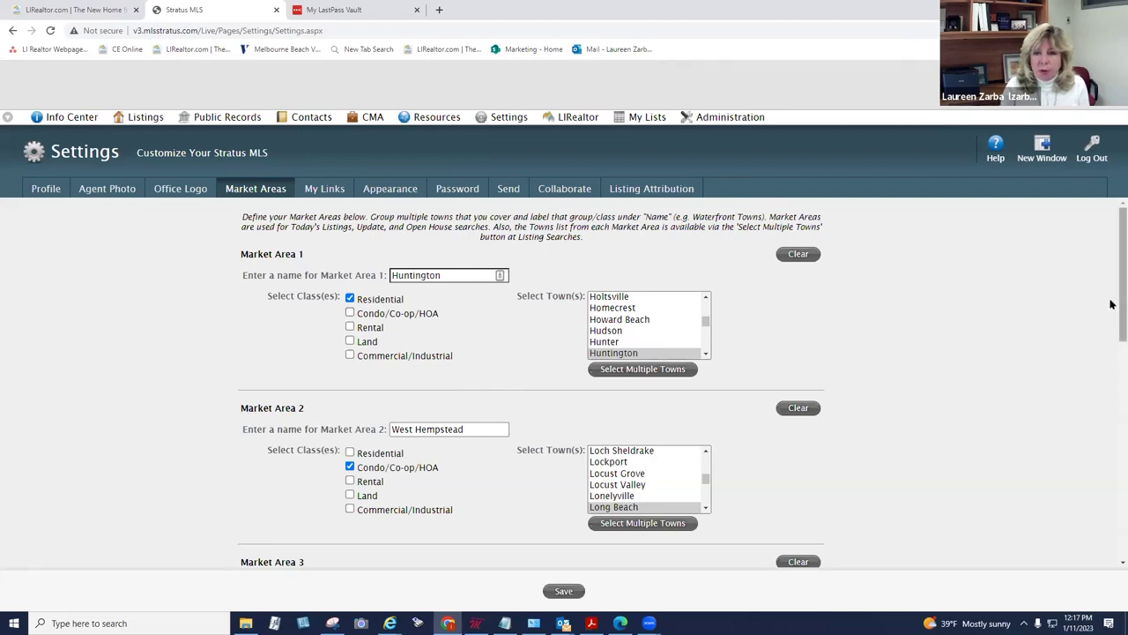
pyautogui.scroll(-1, 1110, 309)
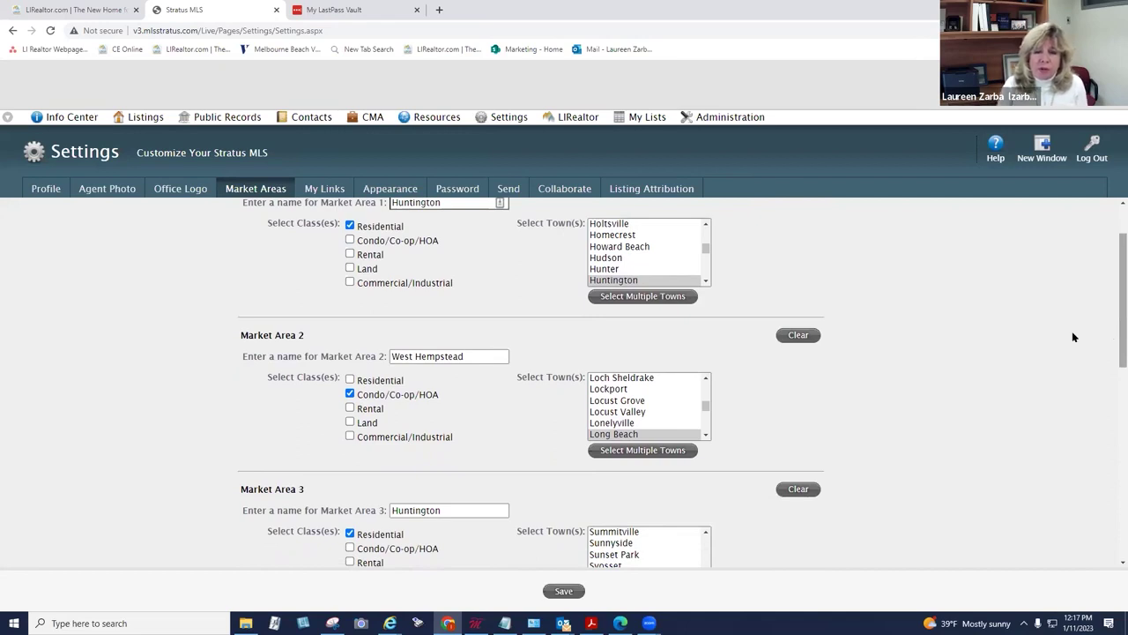
pyautogui.moveTo(480, 356); pyautogui.dragTo(377, 380)
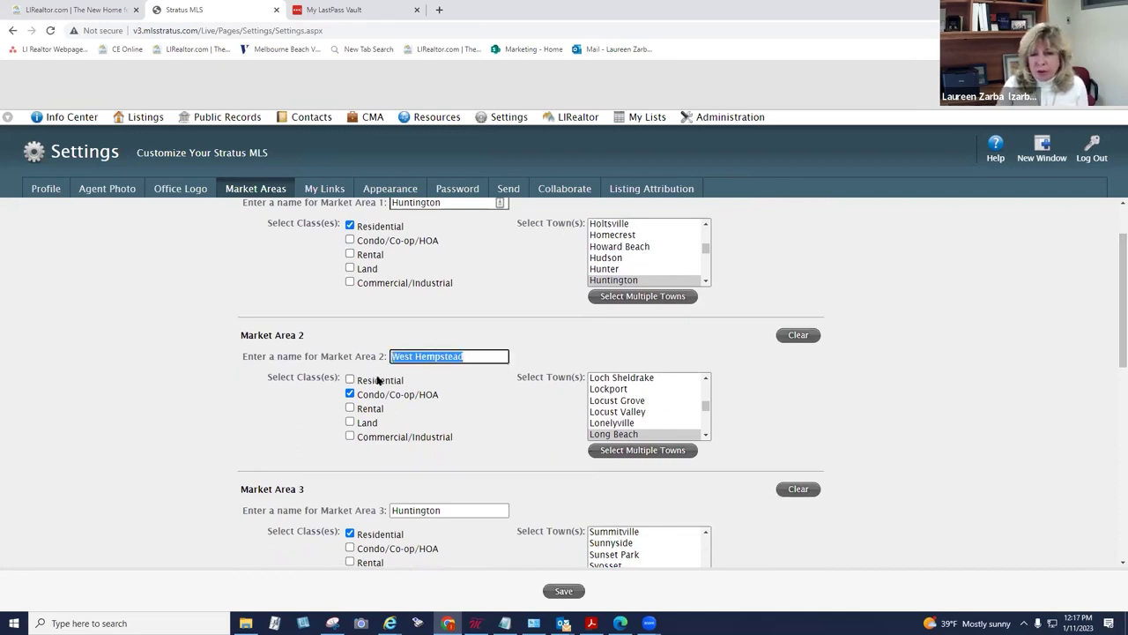
pyautogui.write('long beach')
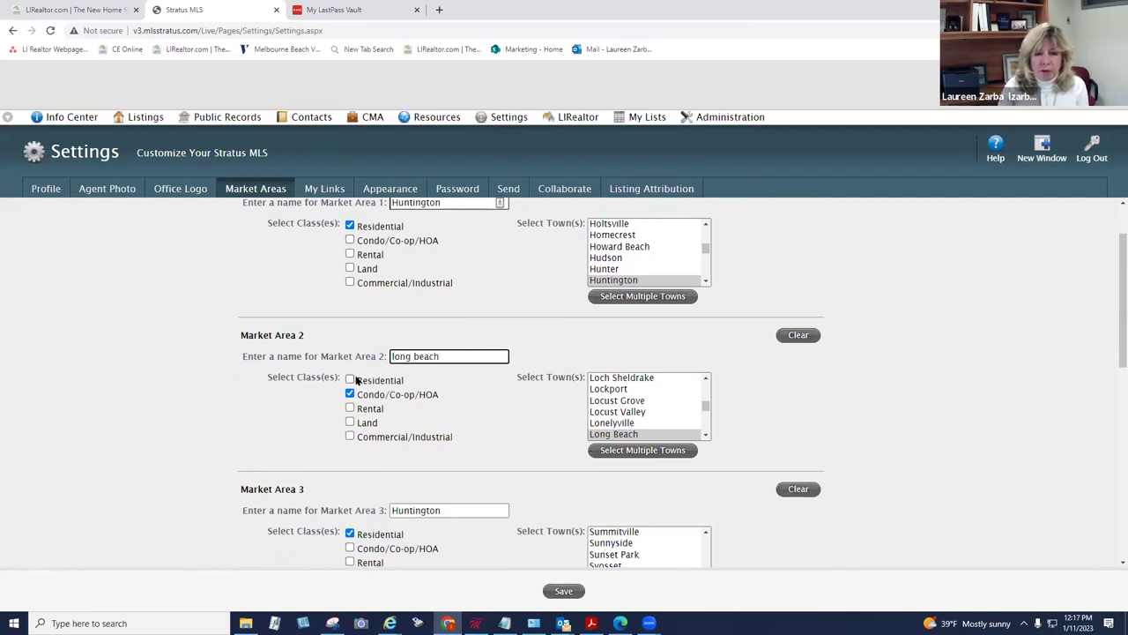
pyautogui.click(636, 435)
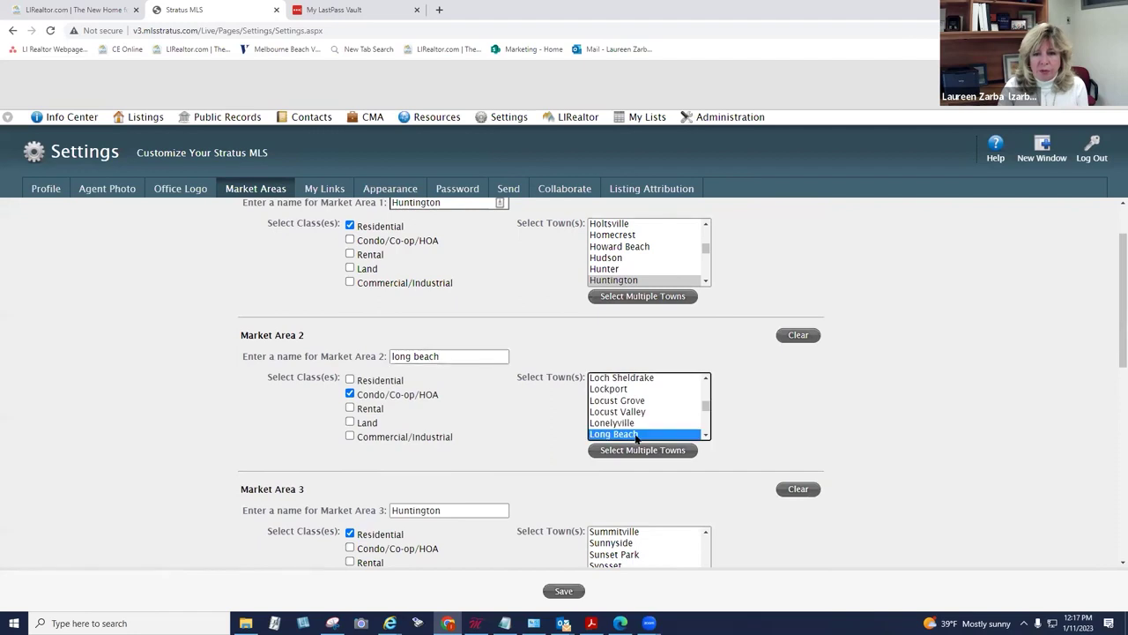
pyautogui.click(564, 591)
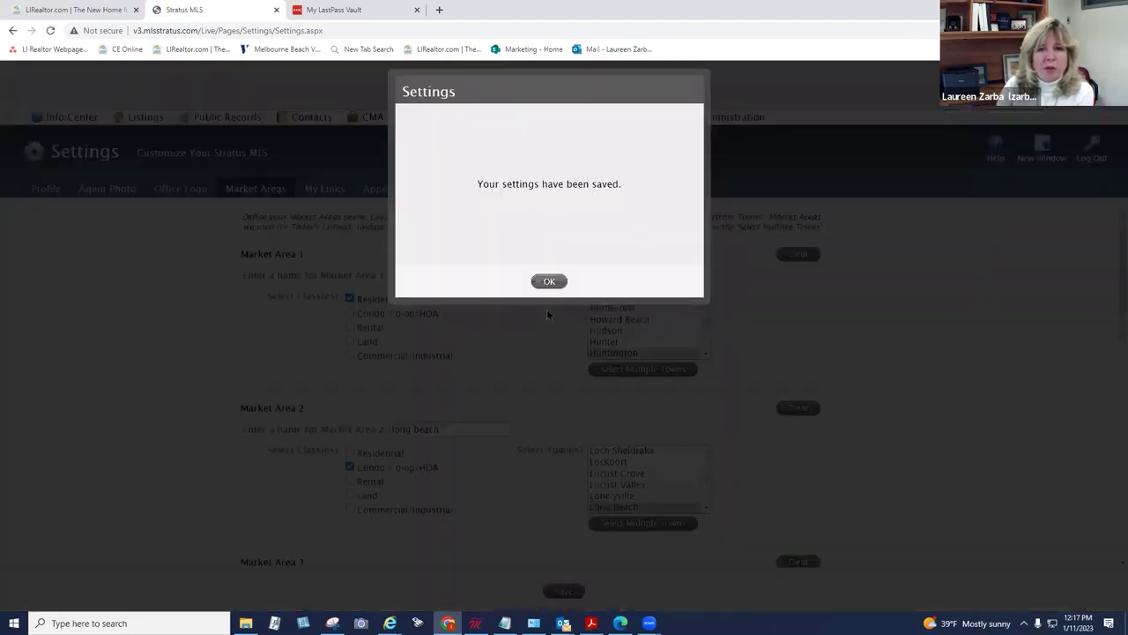
pyautogui.click(549, 282)
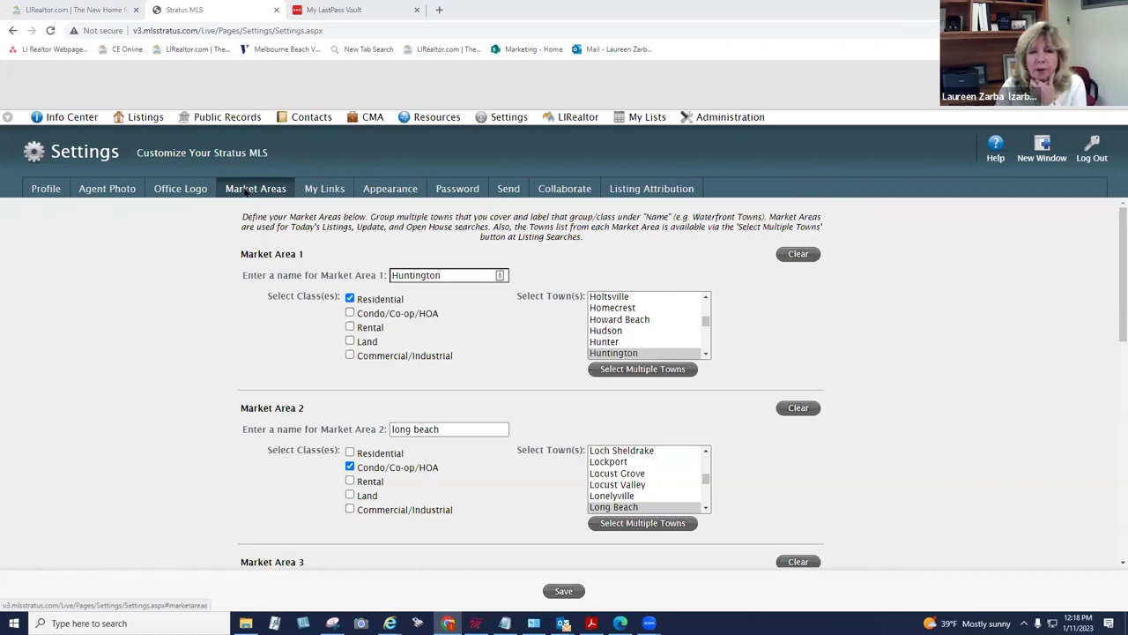
pyautogui.click(87, 123)
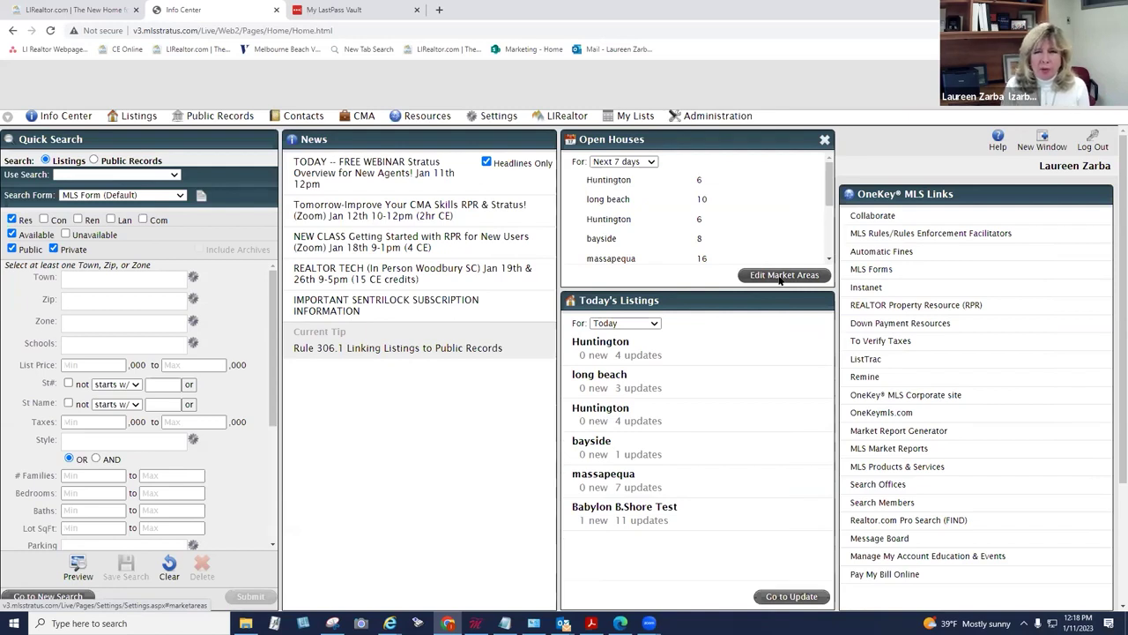
pyautogui.click(782, 277)
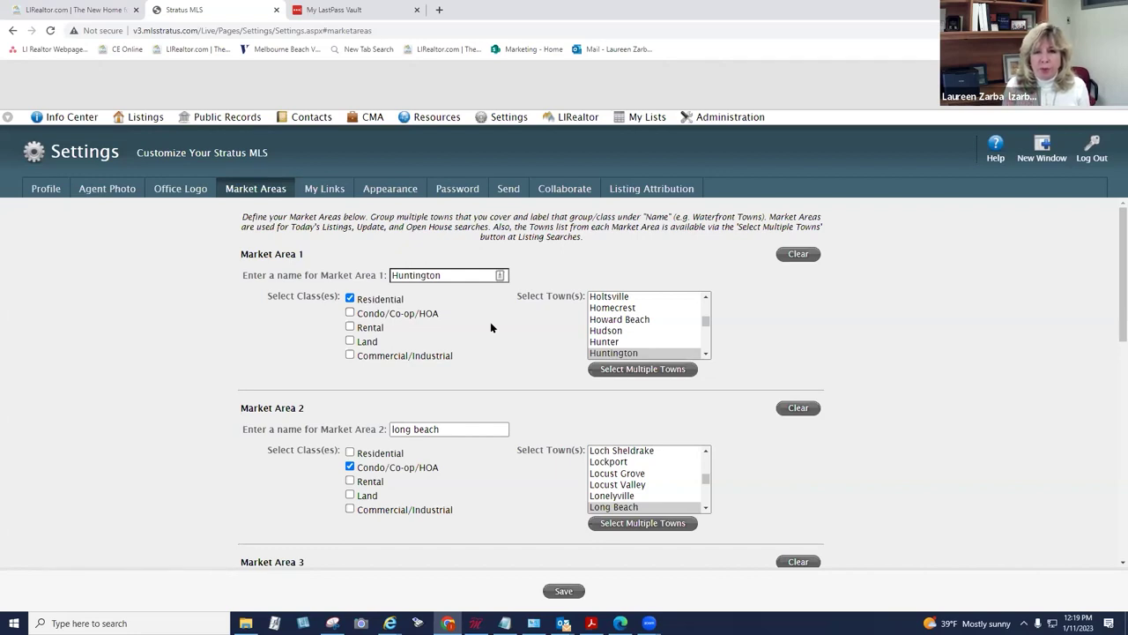
# Step: In Appearance settings, toggle Show Thumbnail Photos at Search Results Lists off and on, then save
pyautogui.click(401, 189)
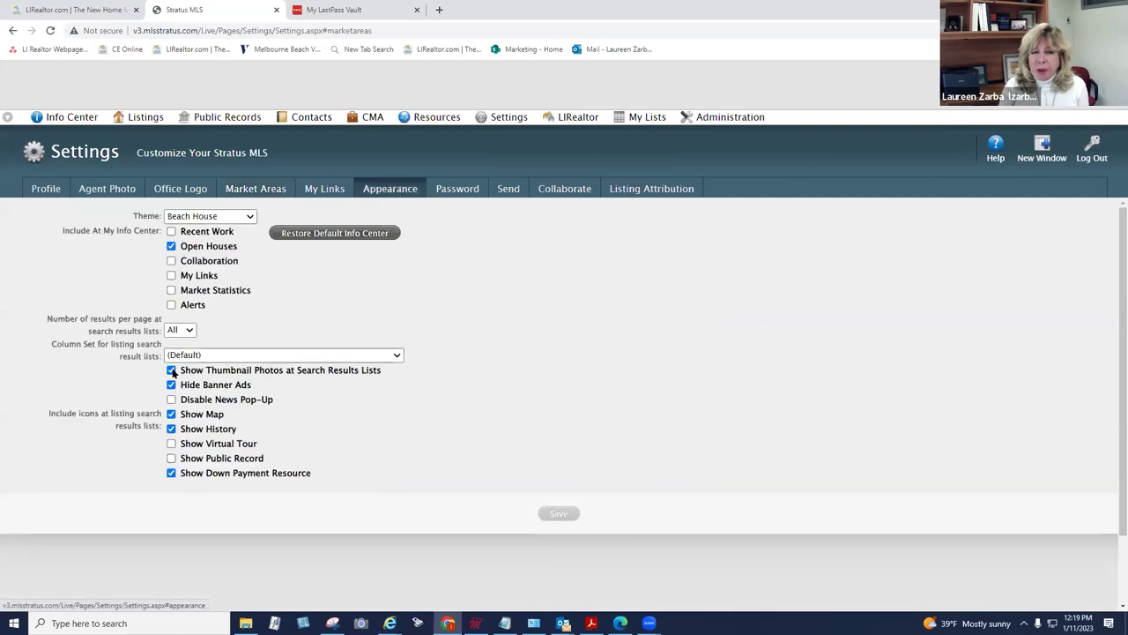
pyautogui.moveTo(181, 370); pyautogui.dragTo(381, 376)
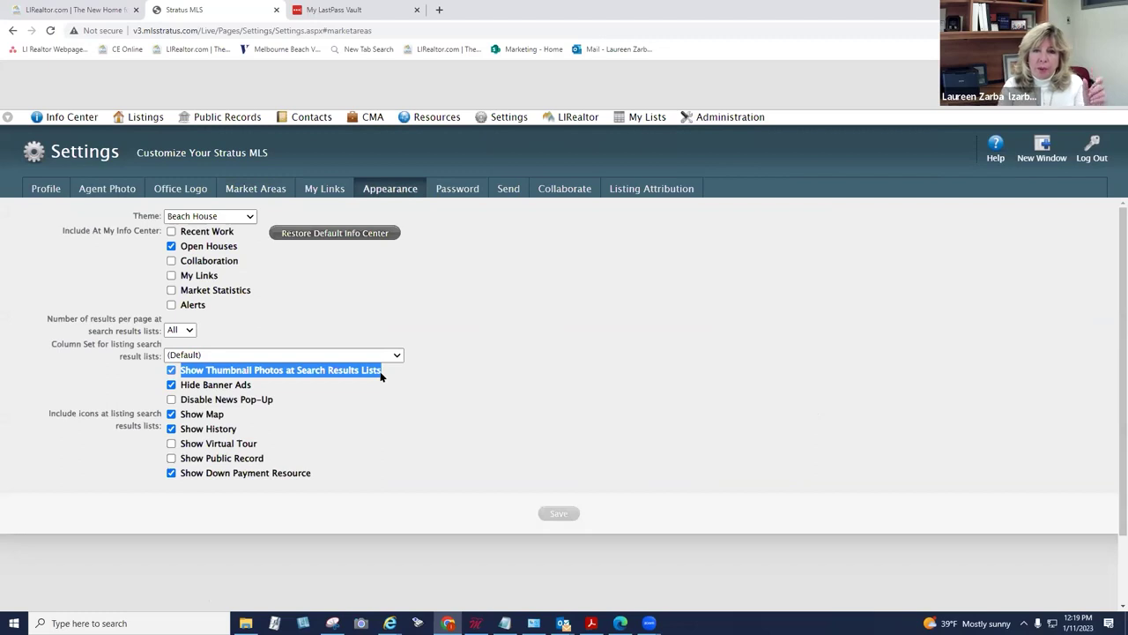
pyautogui.moveTo(381, 377); pyautogui.dragTo(177, 370)
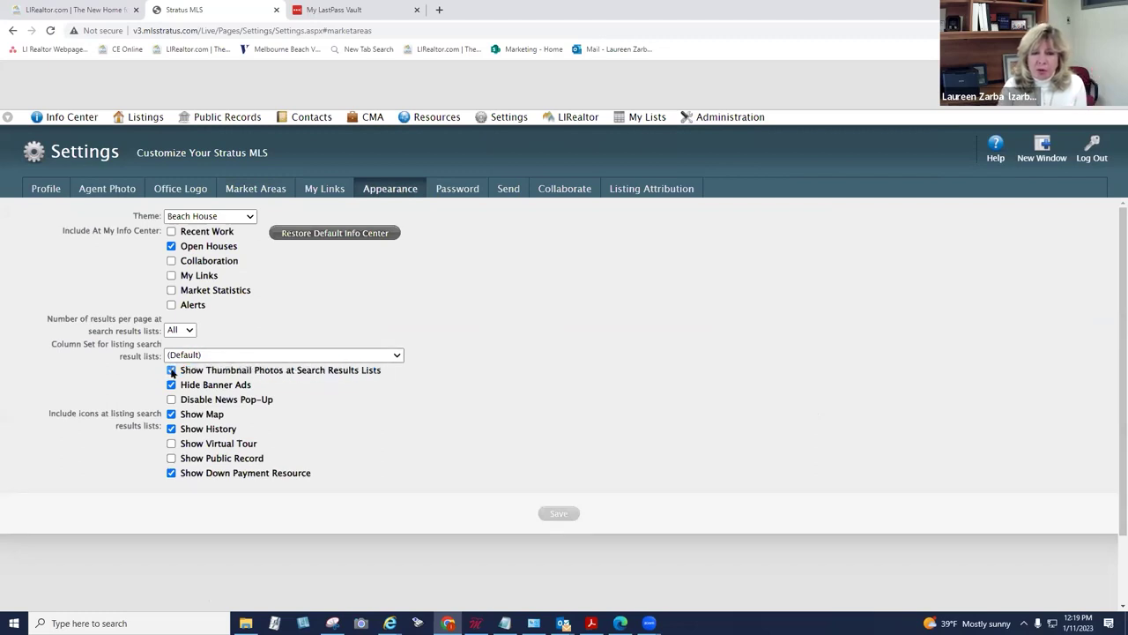
pyautogui.click(172, 371)
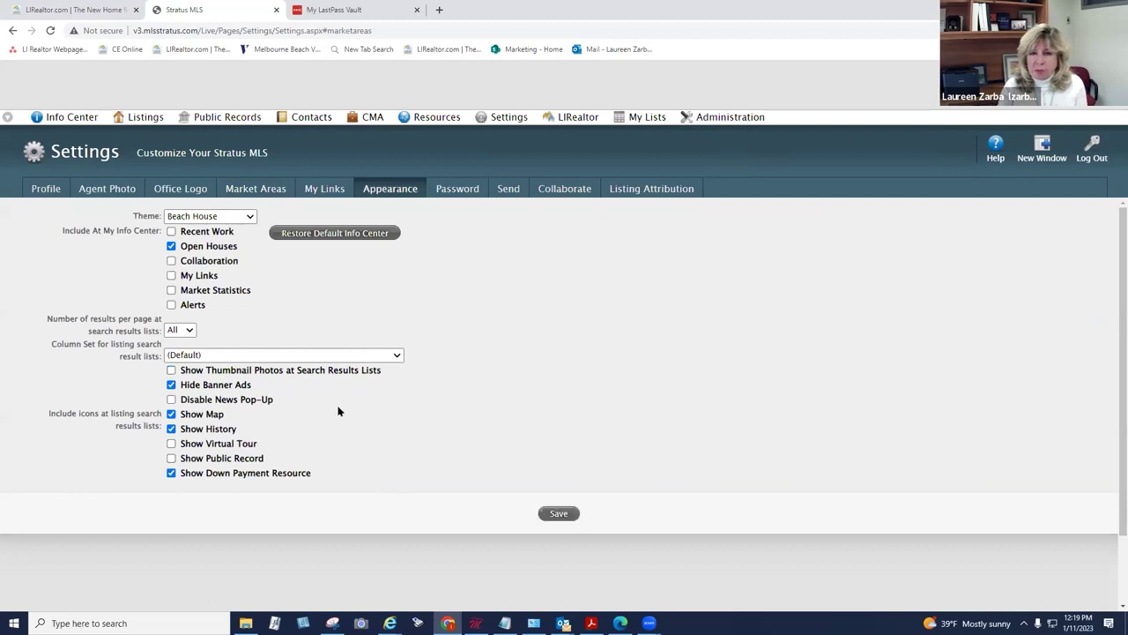
pyautogui.click(172, 370)
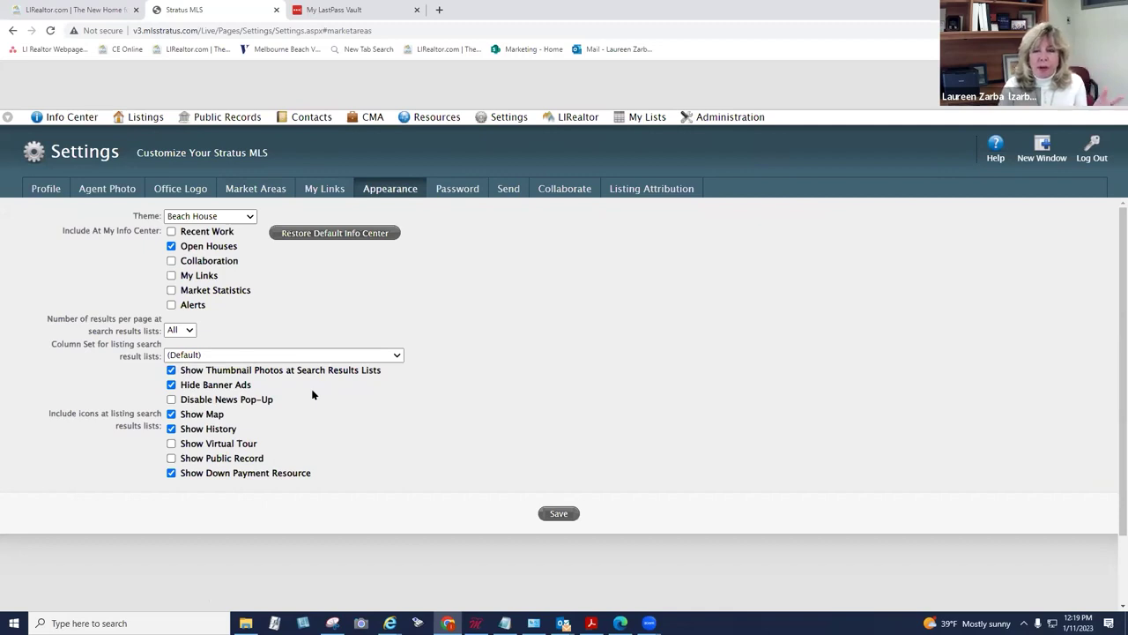
pyautogui.click(561, 513)
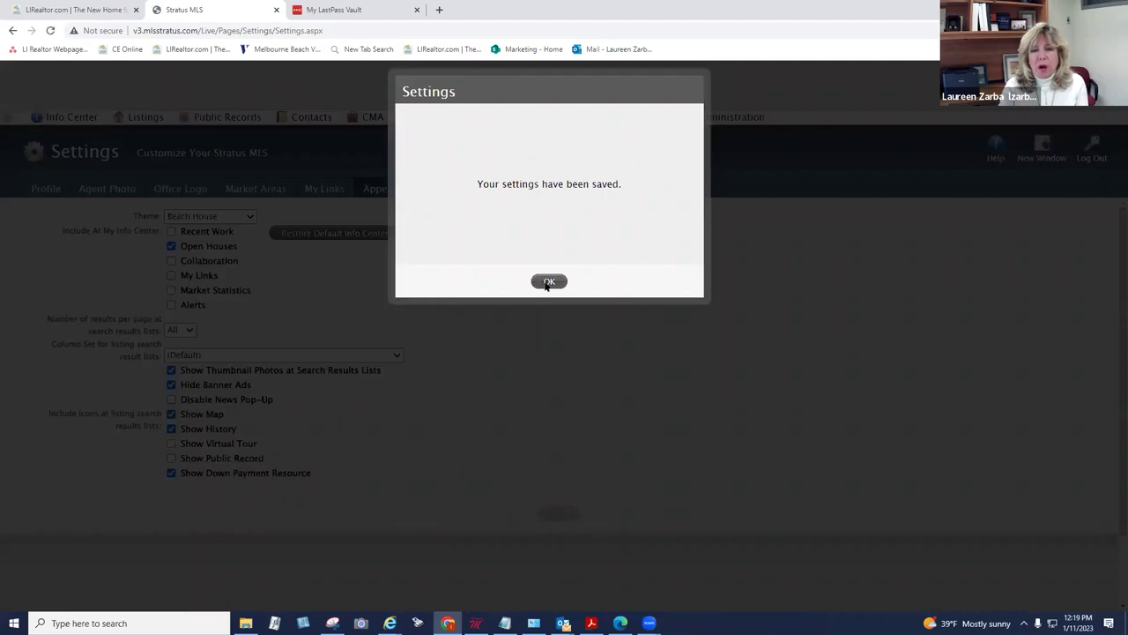
pyautogui.click(548, 280)
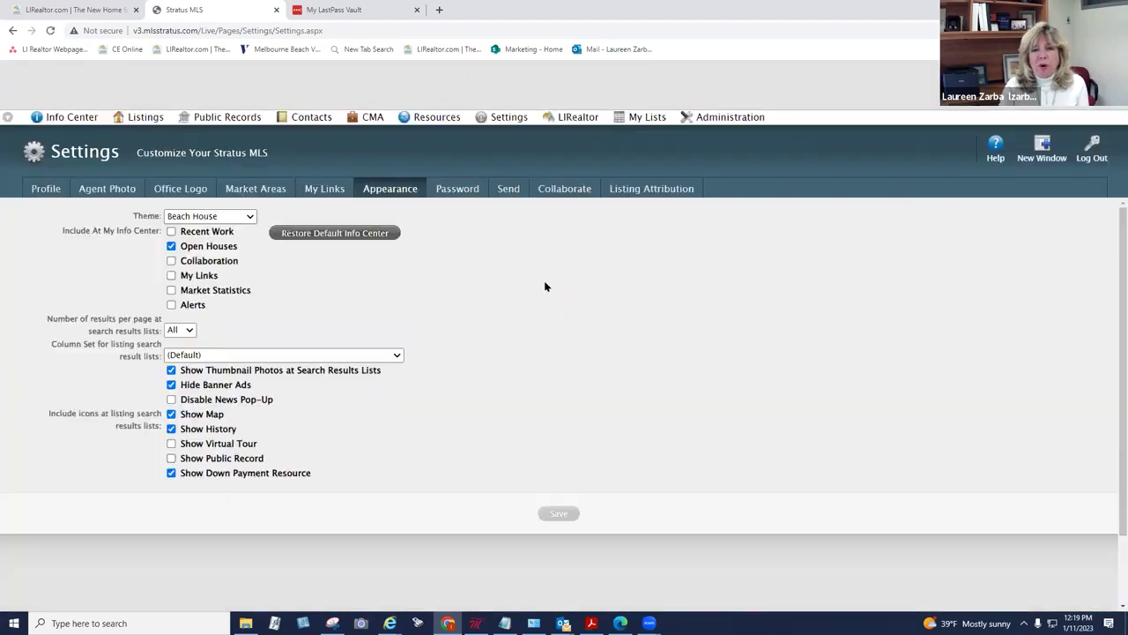
# Step: View Huntington's '4 updates' listings from Info Center, then return to the Info Center home page
pyautogui.click(91, 120)
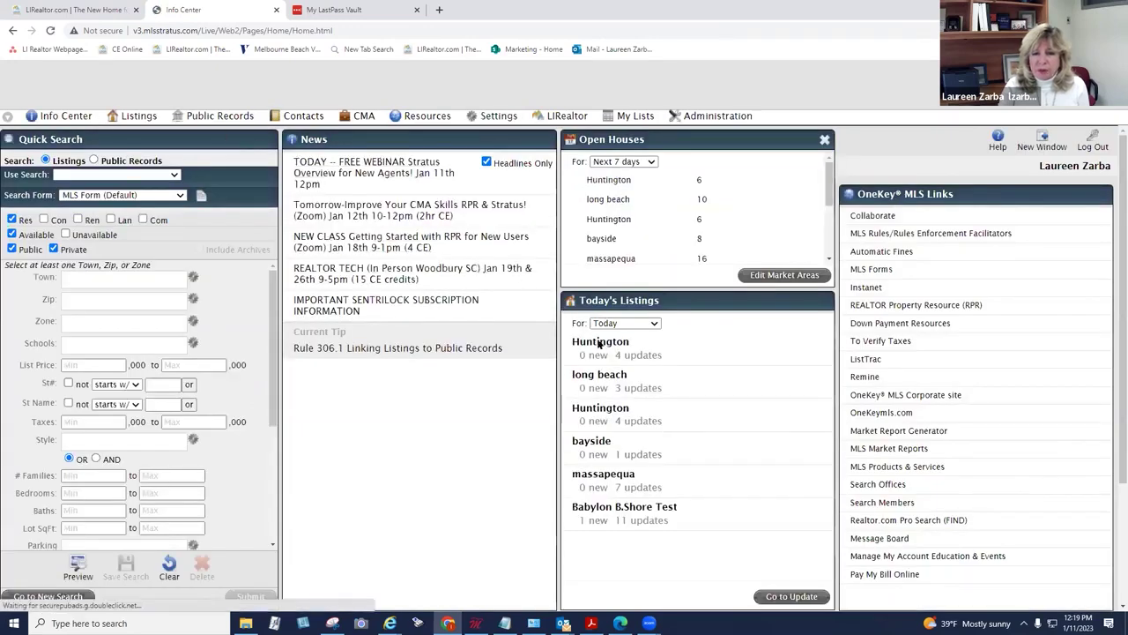
pyautogui.click(635, 355)
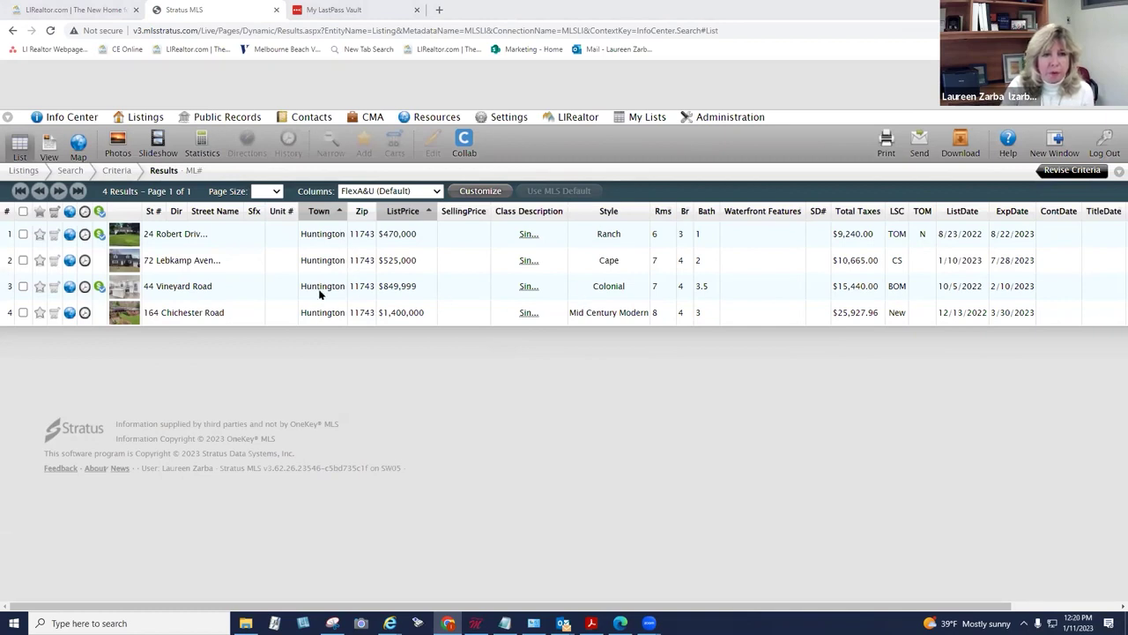
pyautogui.click(139, 136)
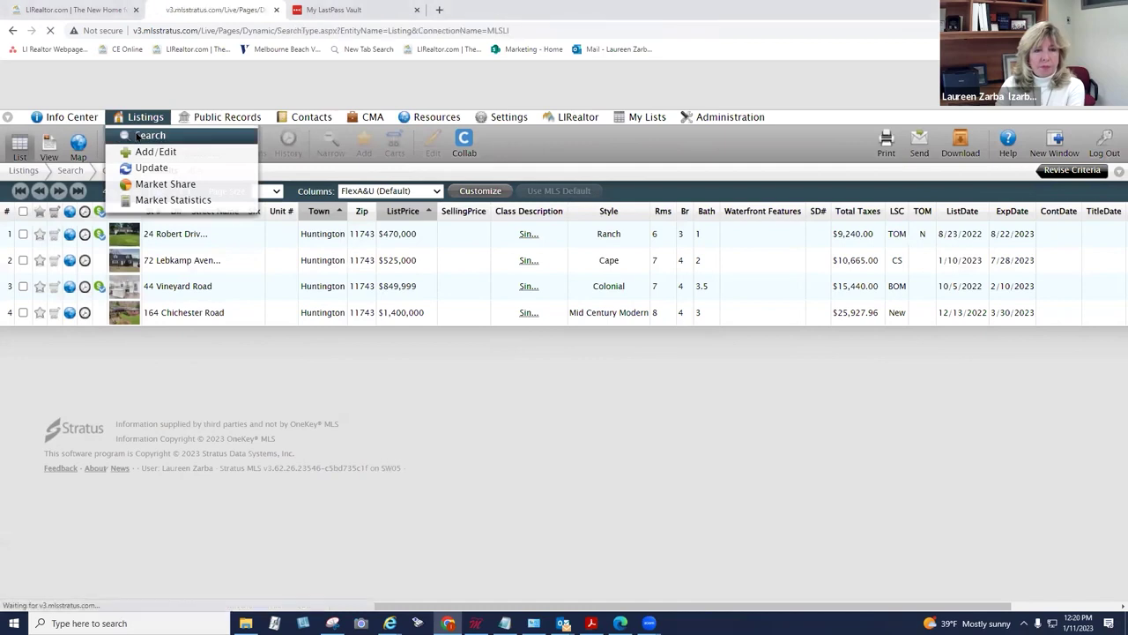
pyautogui.click(97, 118)
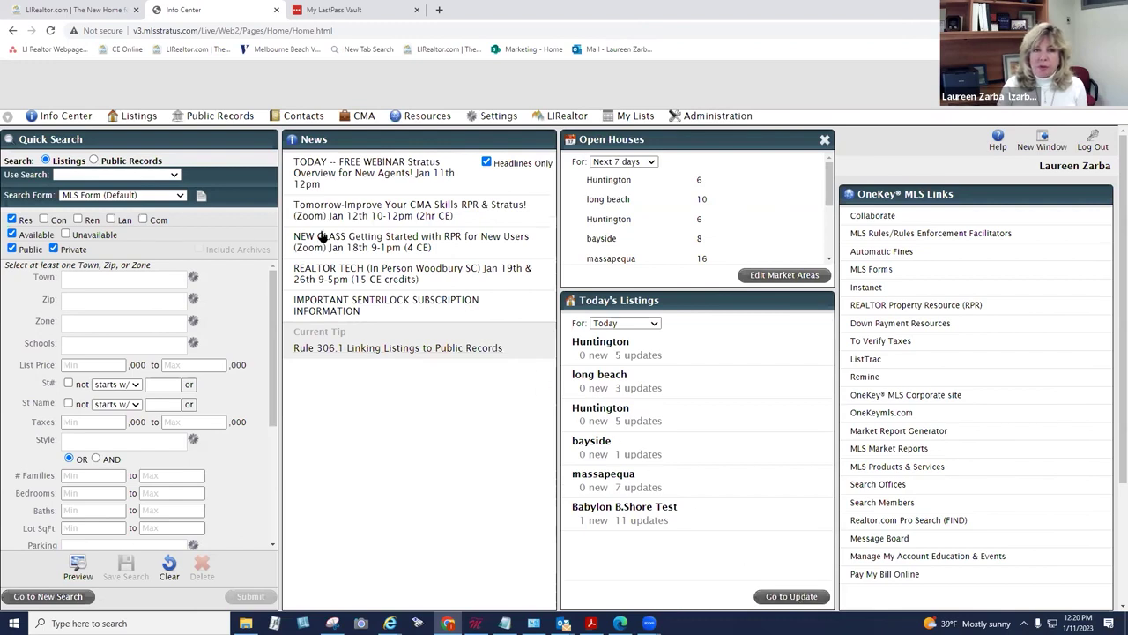
pyautogui.moveTo(138, 115)
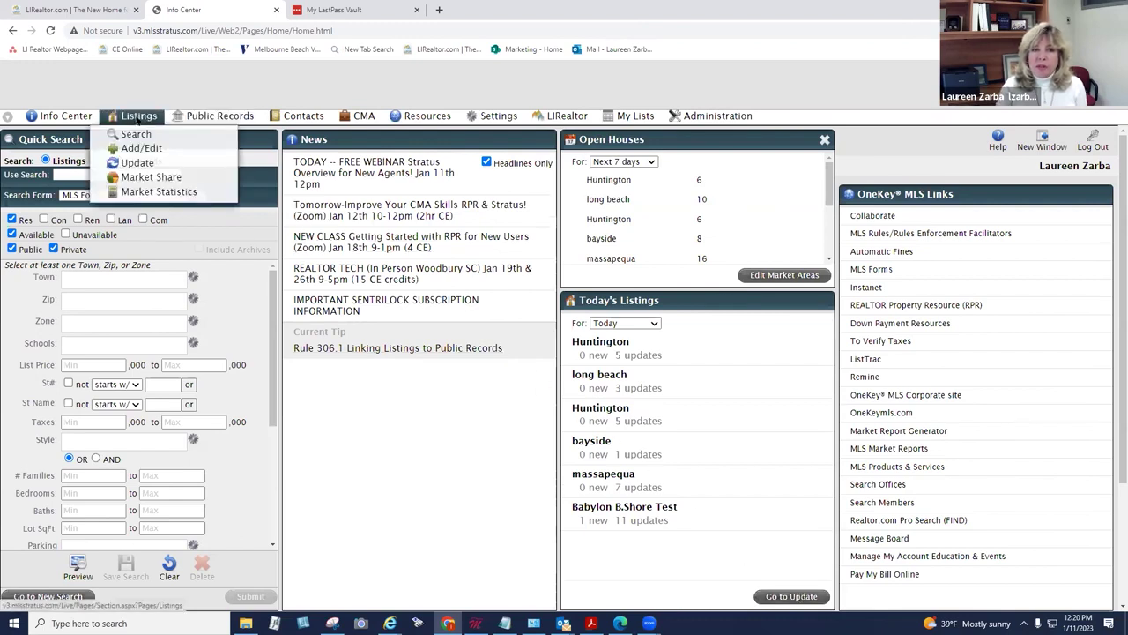
# Step: Run a Listings Update for the bayside market area without saving the criteria
pyautogui.click(139, 166)
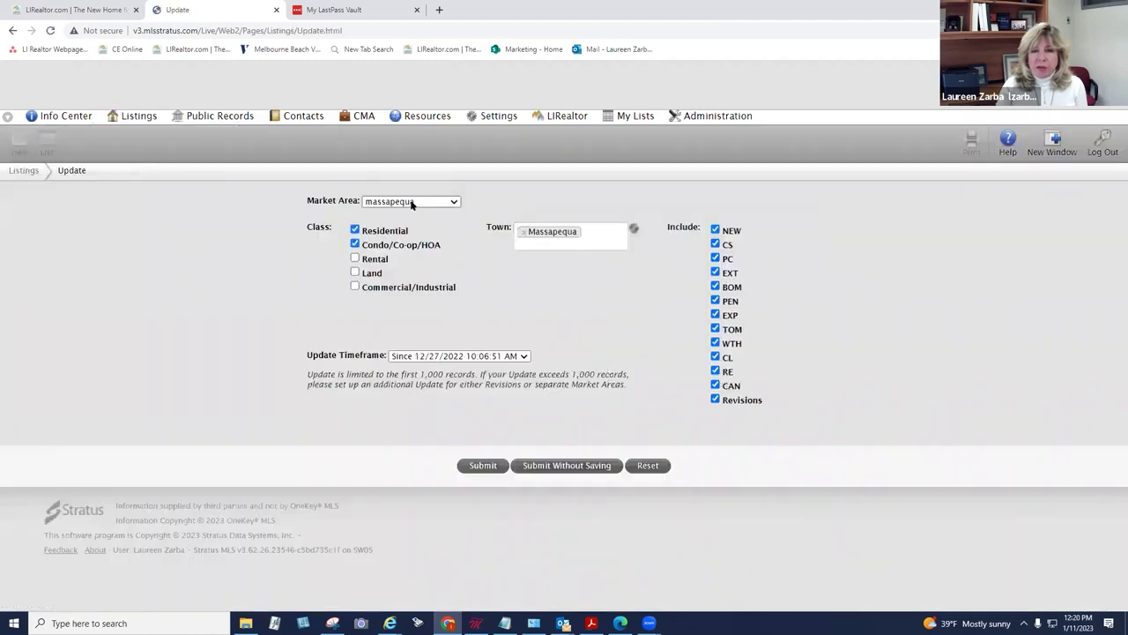
pyautogui.click(445, 203)
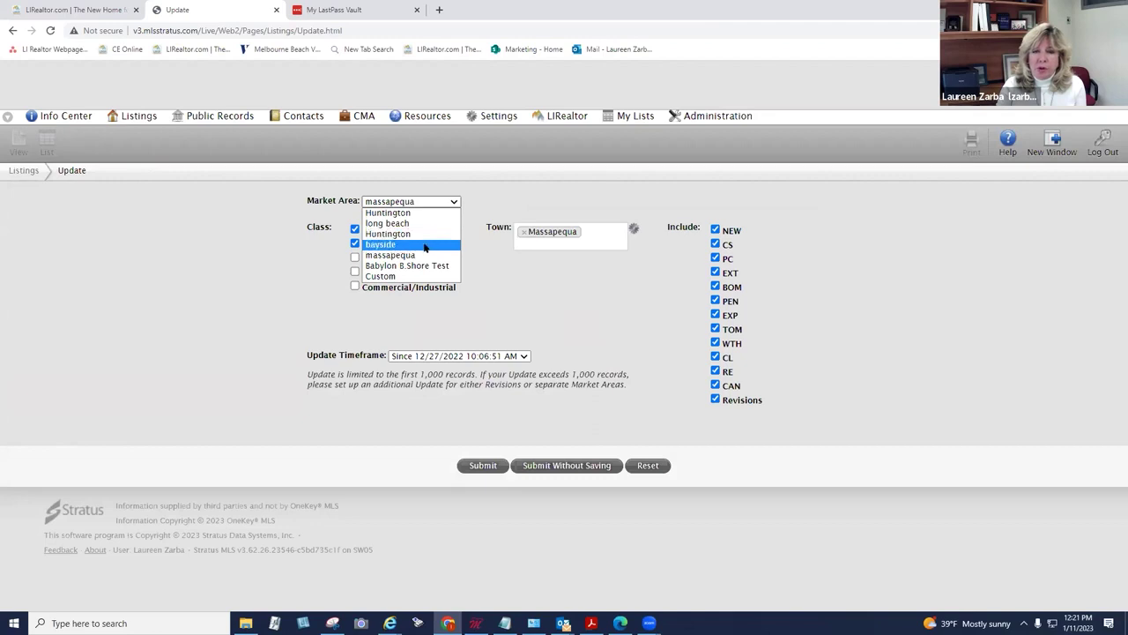
pyautogui.click(421, 247)
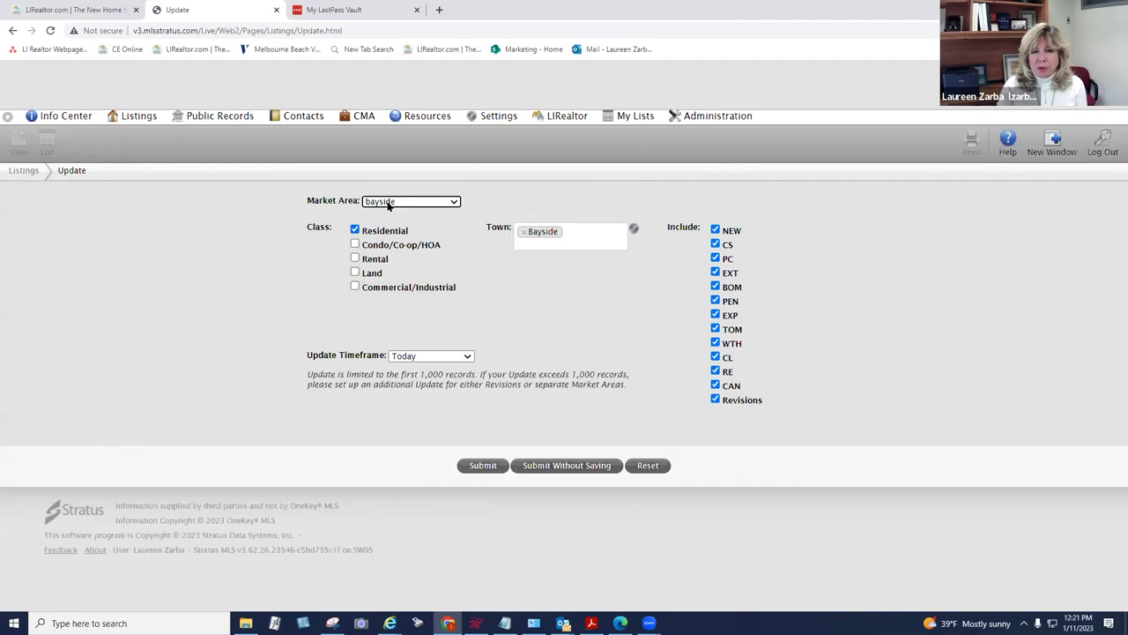
pyautogui.click(567, 465)
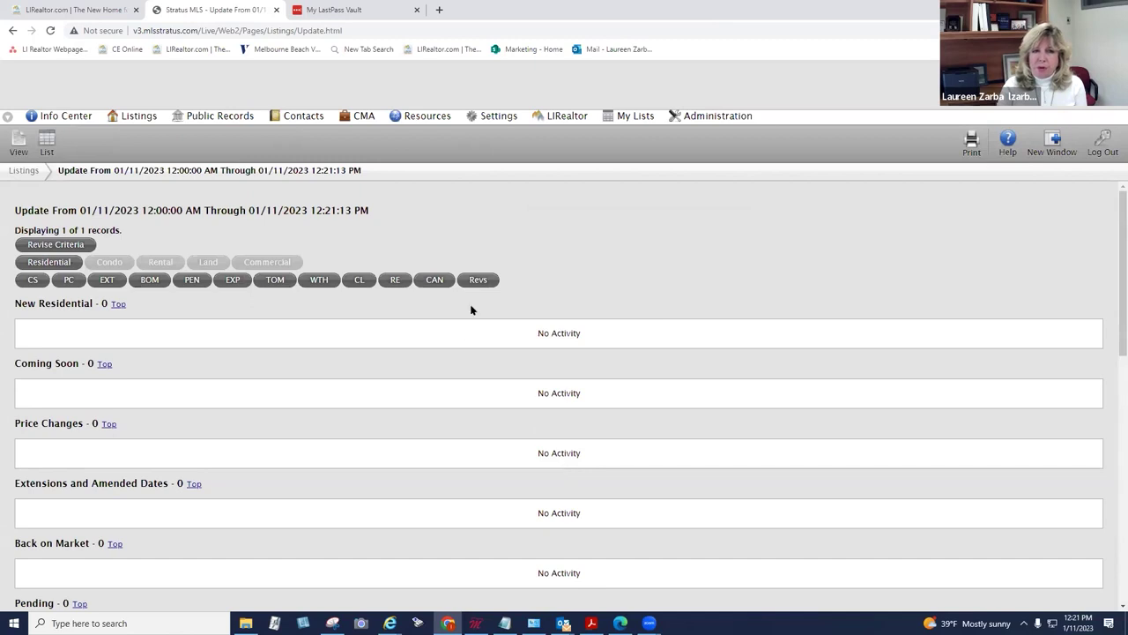
# Step: Run a Listings Update with a 2 days back timeframe without saving the criteria
pyautogui.click(135, 115)
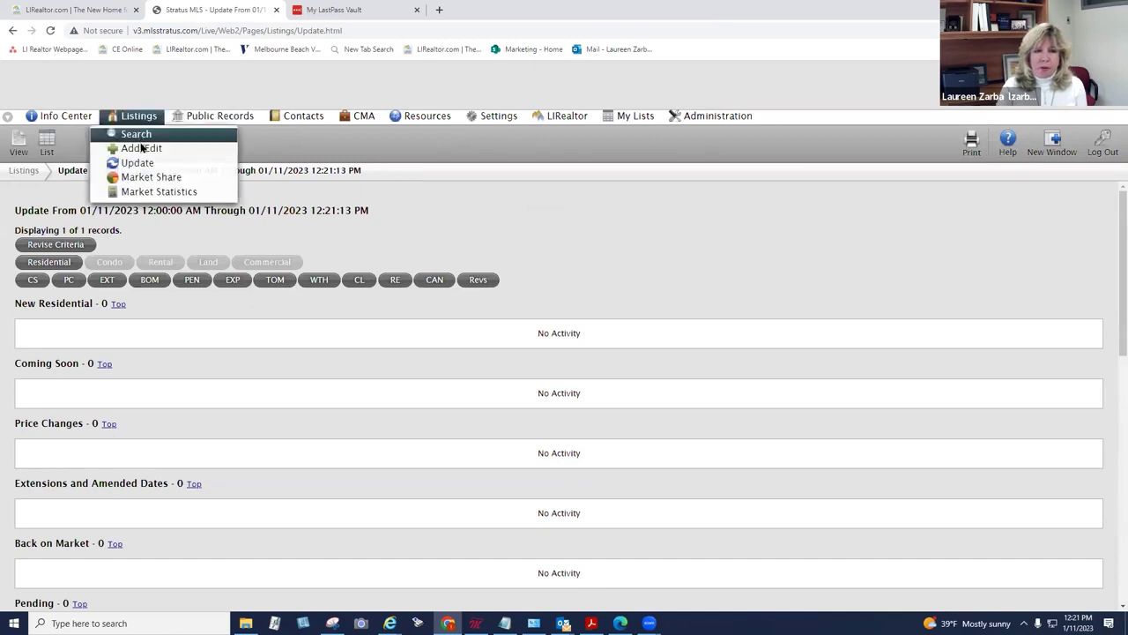
pyautogui.click(146, 163)
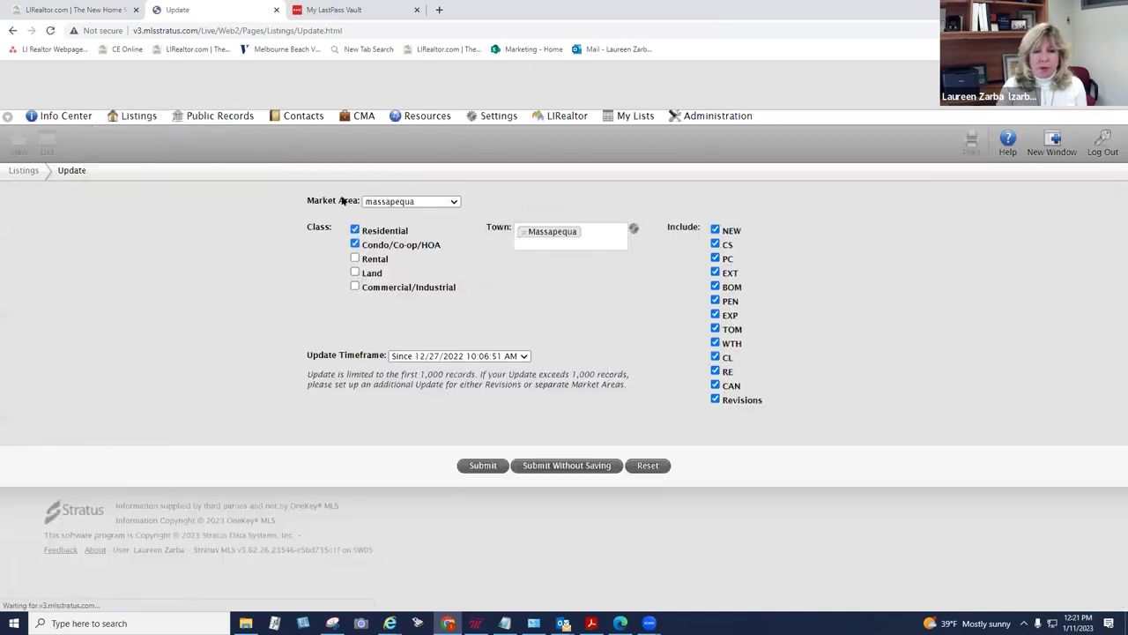
pyautogui.click(515, 357)
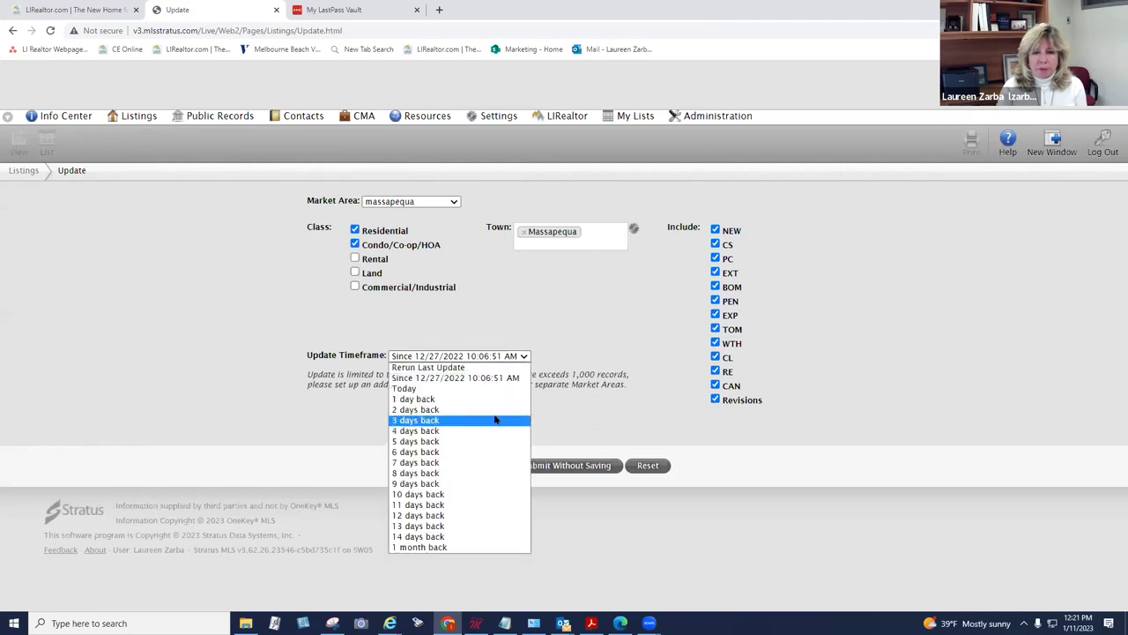
pyautogui.click(499, 409)
pyautogui.click(544, 465)
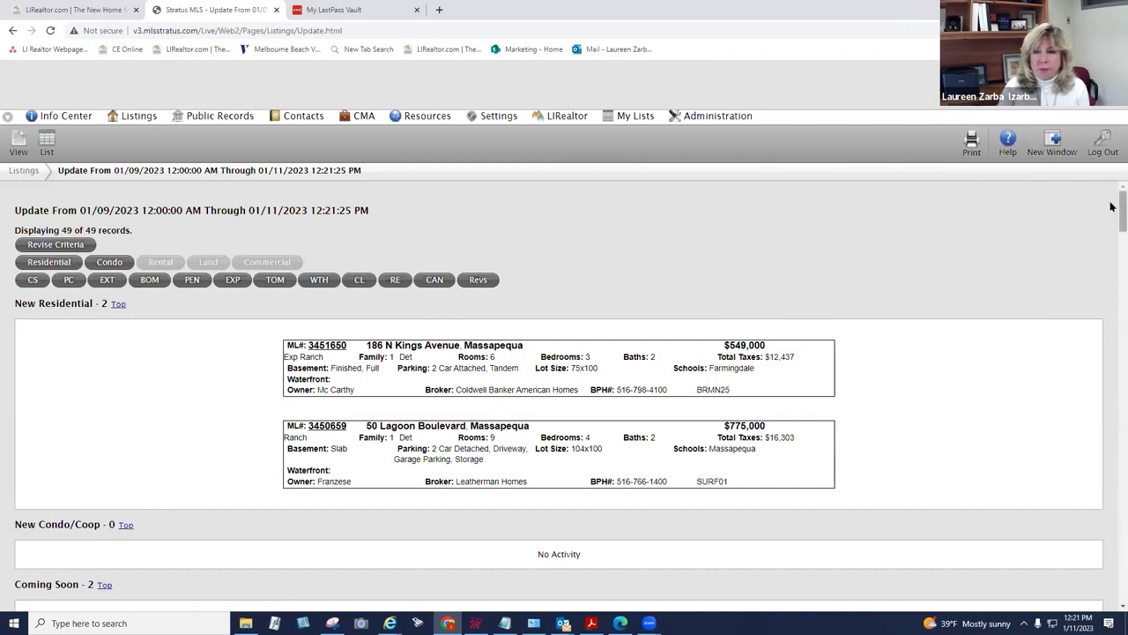
# Step: Scroll through the massapequa 01/09–01/11/2023 update results, highlighting the Price Changes heading
pyautogui.scroll(-3, 1109, 221)
pyautogui.moveTo(1111, 239); pyautogui.dragTo(1112, 263)
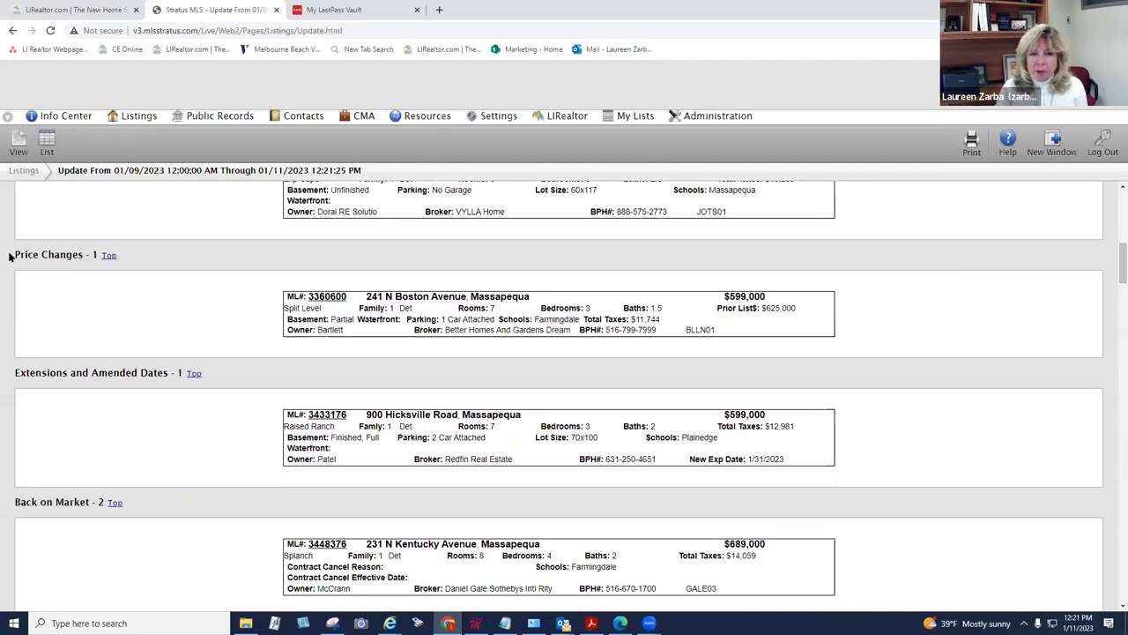
pyautogui.moveTo(14, 254); pyautogui.dragTo(76, 255)
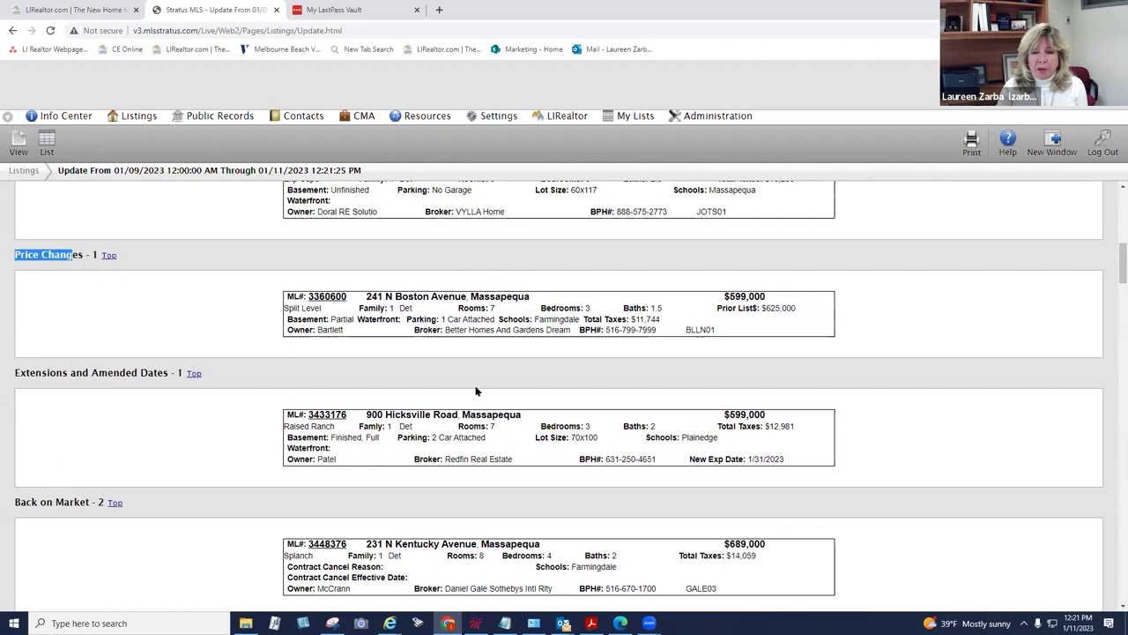
pyautogui.moveTo(1116, 261); pyautogui.dragTo(1112, 381)
pyautogui.moveTo(1112, 338); pyautogui.dragTo(1112, 220)
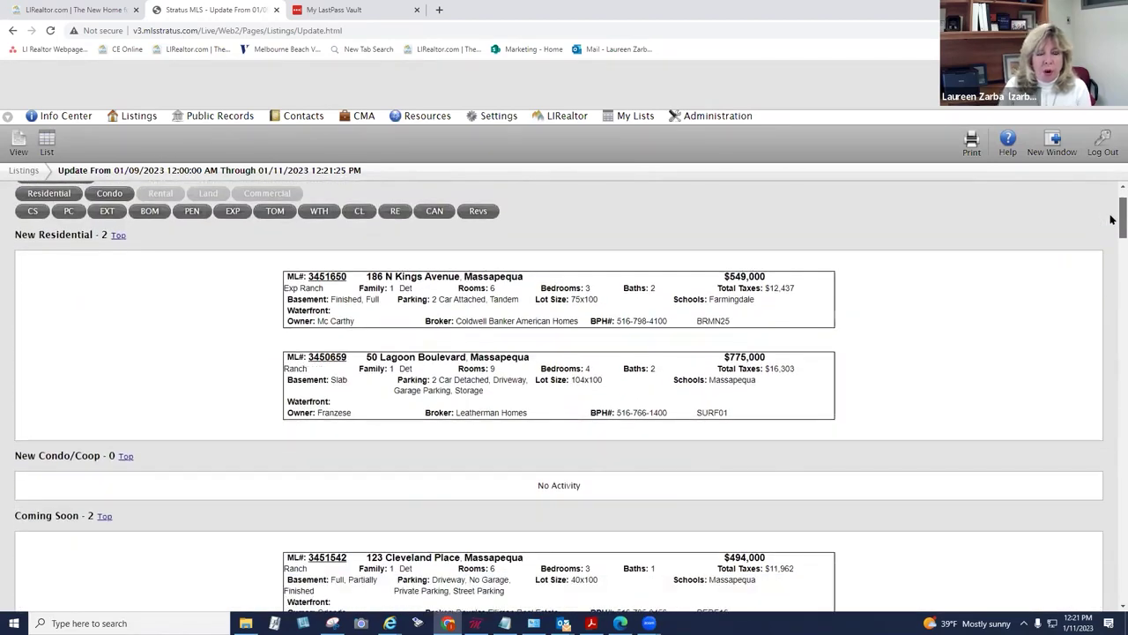
pyautogui.moveTo(1112, 220); pyautogui.dragTo(1112, 221)
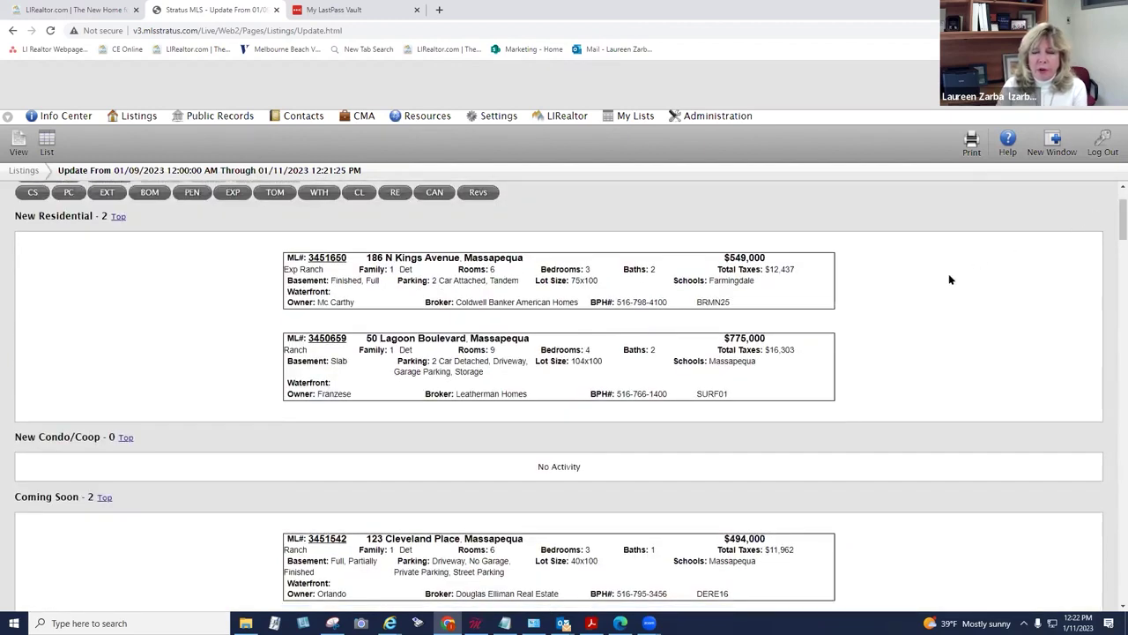
pyautogui.click(327, 257)
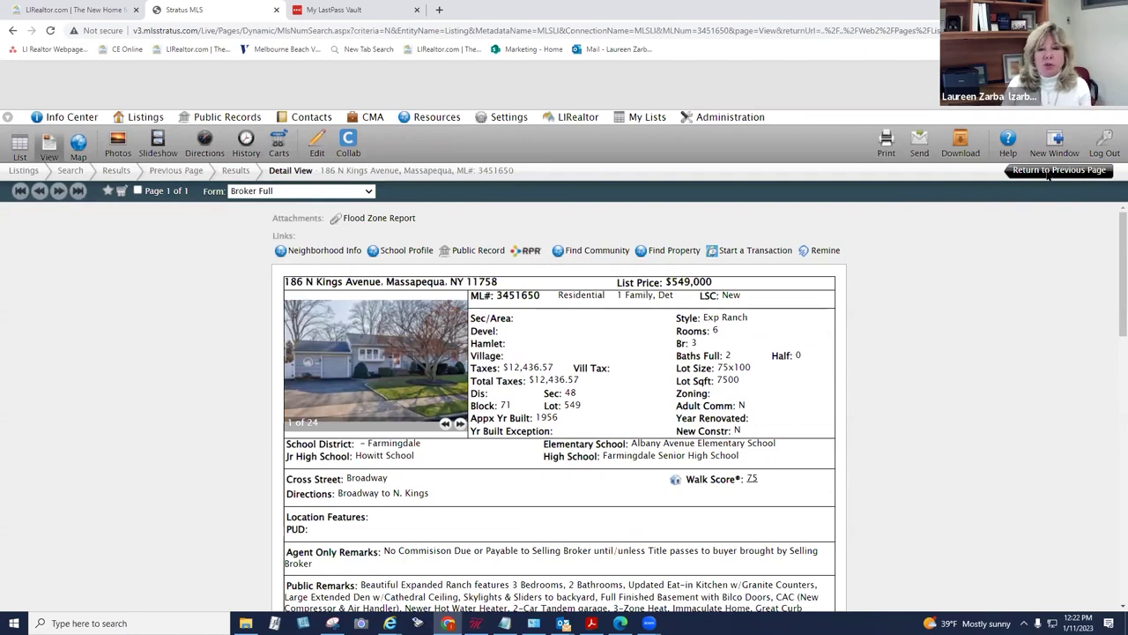
pyautogui.click(1048, 173)
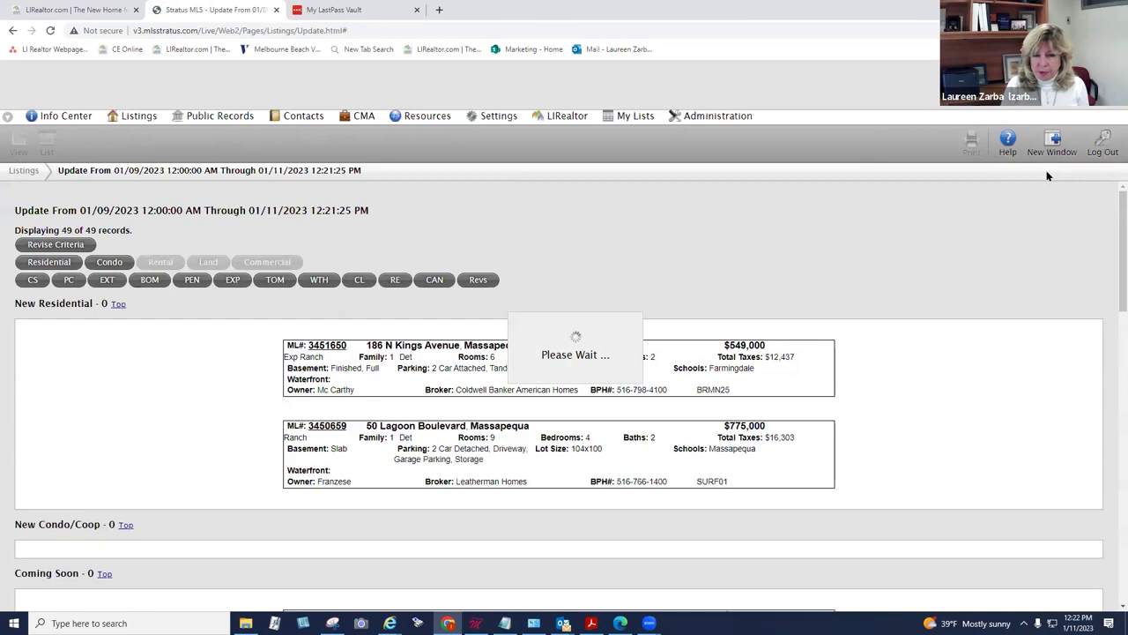
pyautogui.scroll(-1, 1048, 176)
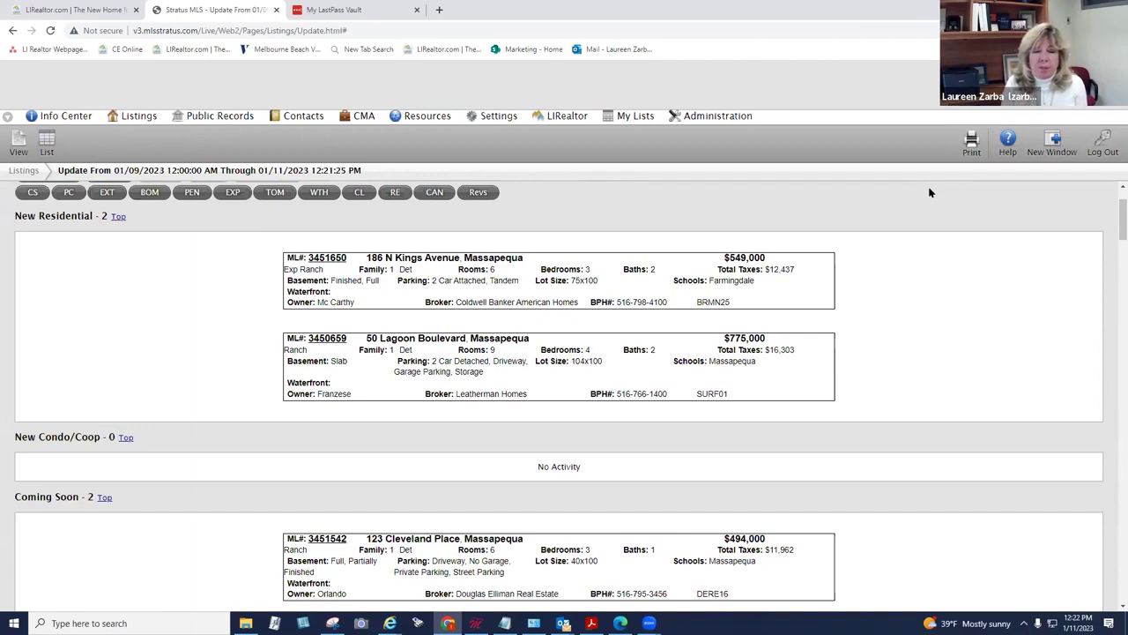
# Step: Run a Listings Update for long beach, 1 day back, without saving, and review the 12 records
pyautogui.click(138, 117)
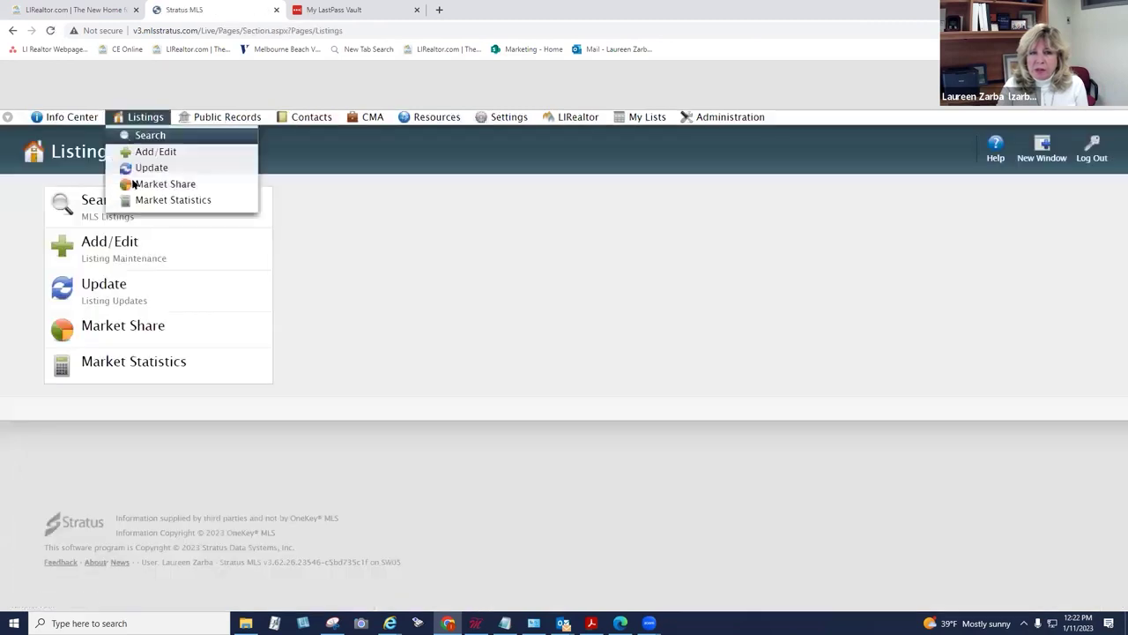
pyautogui.click(120, 294)
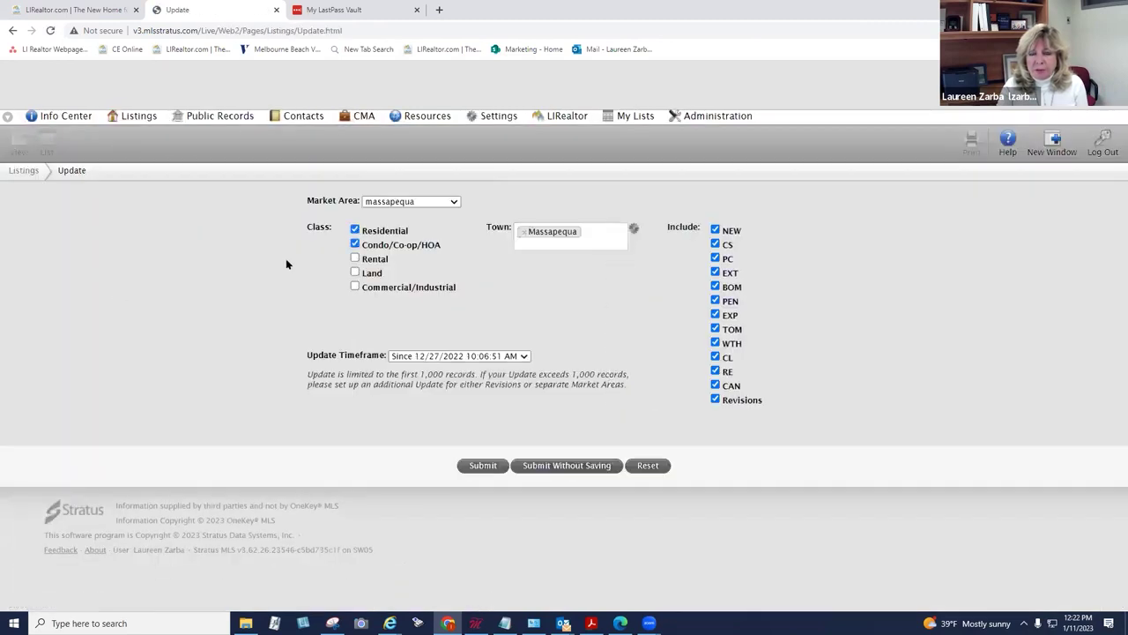
pyautogui.click(407, 202)
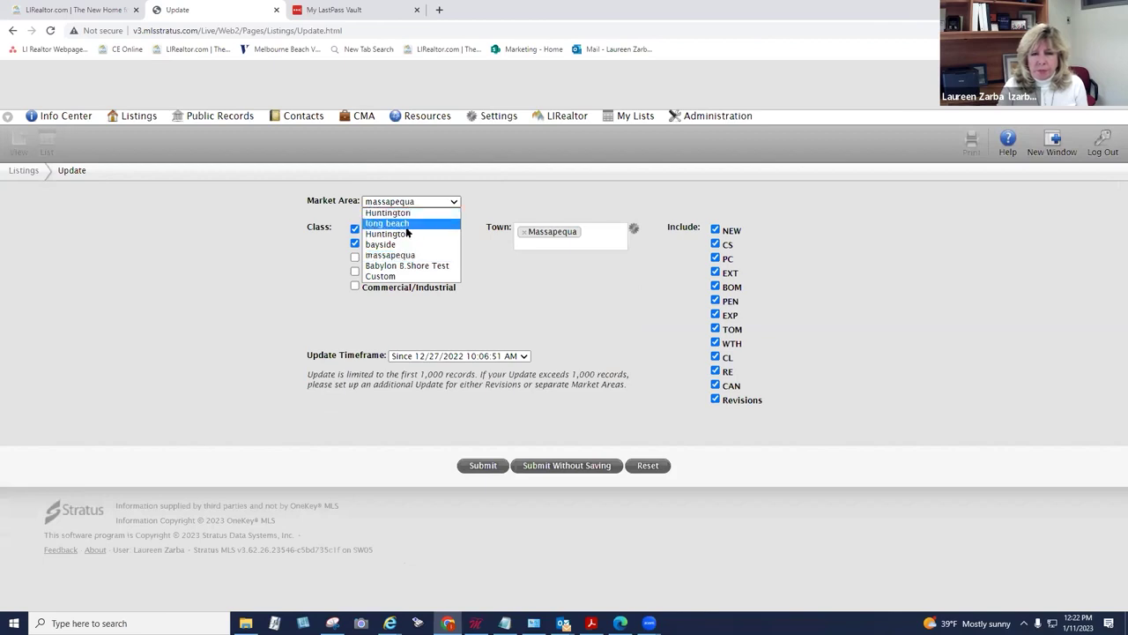
pyautogui.click(405, 223)
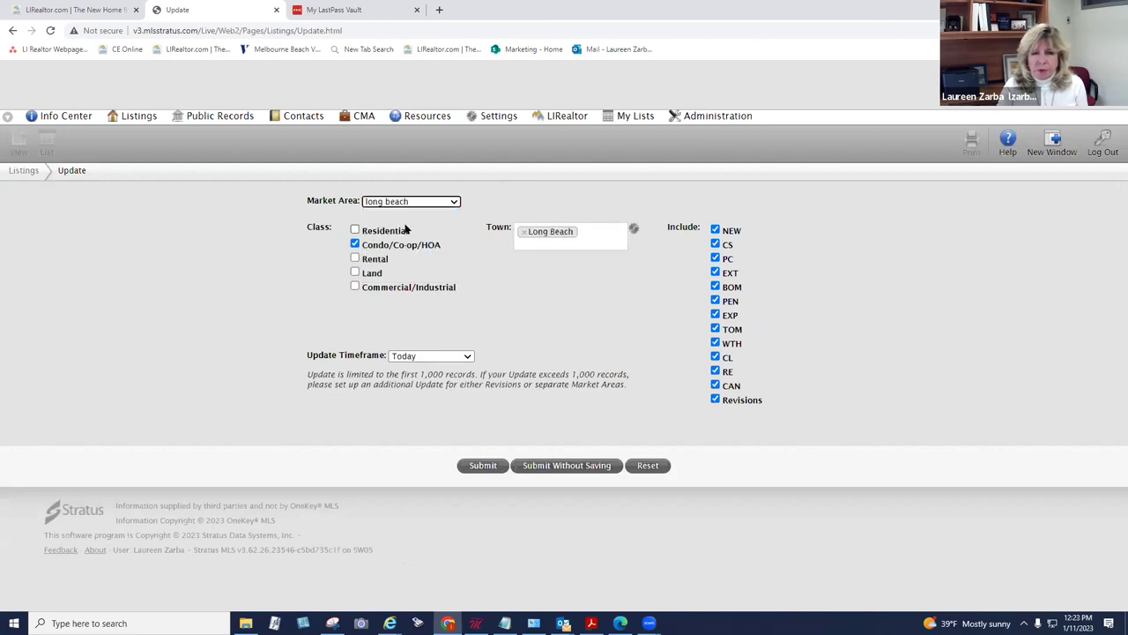
pyautogui.click(409, 356)
pyautogui.click(423, 391)
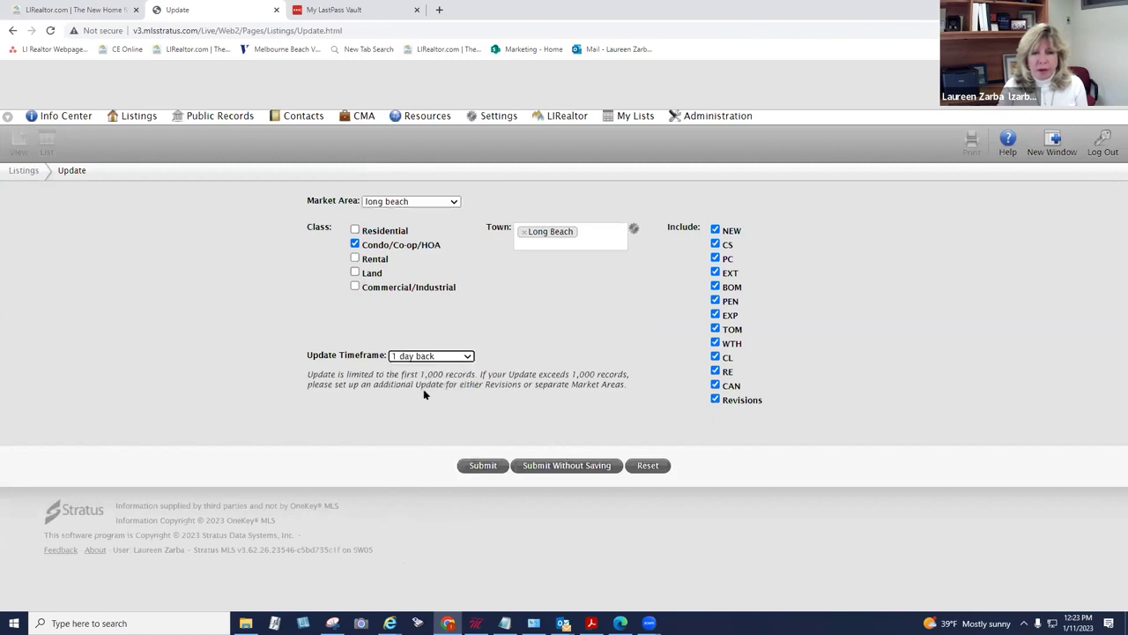
pyautogui.click(548, 464)
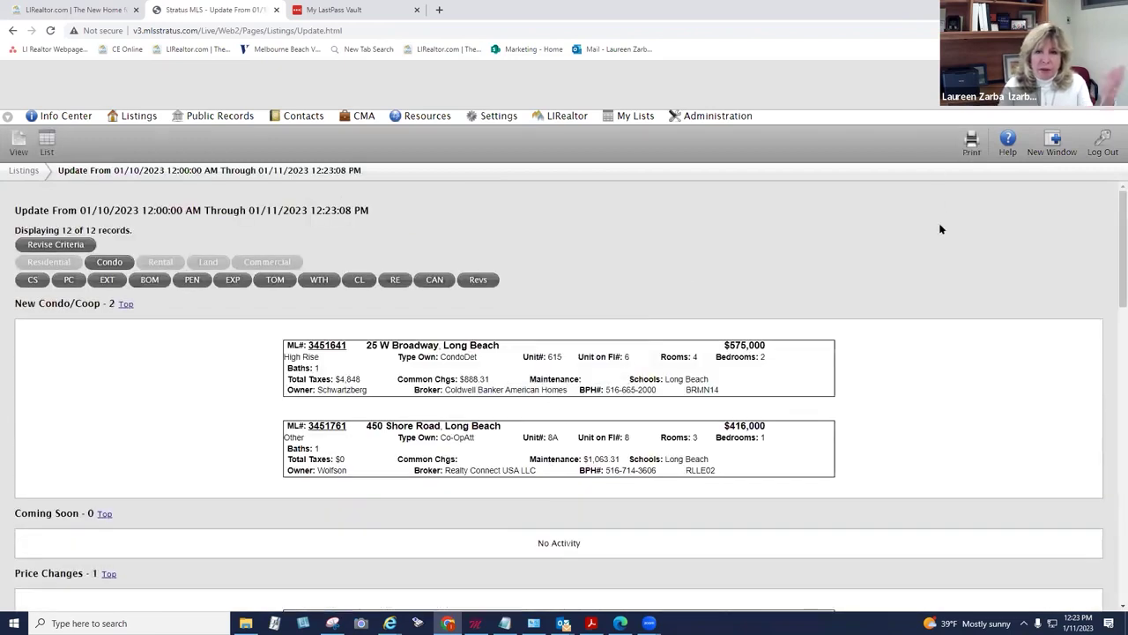
pyautogui.scroll(-15, 939, 229)
pyautogui.scroll(10, 941, 235)
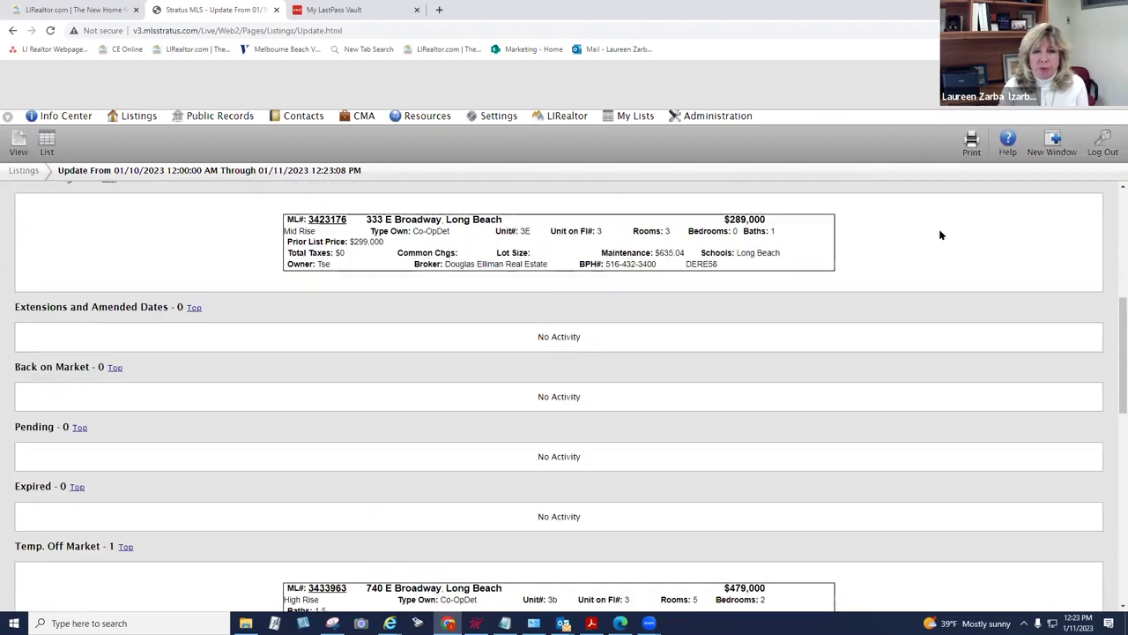
pyautogui.scroll(5, 941, 234)
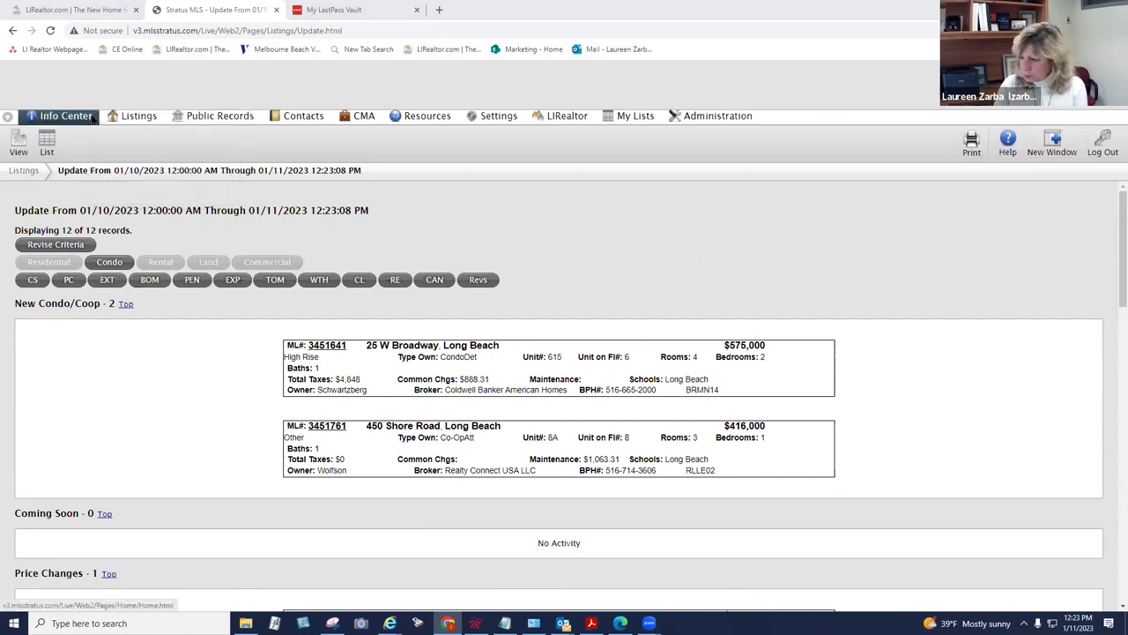
# Step: Return to Info Center and drag the Open Houses panel beneath the News panel
pyautogui.moveTo(136, 118)
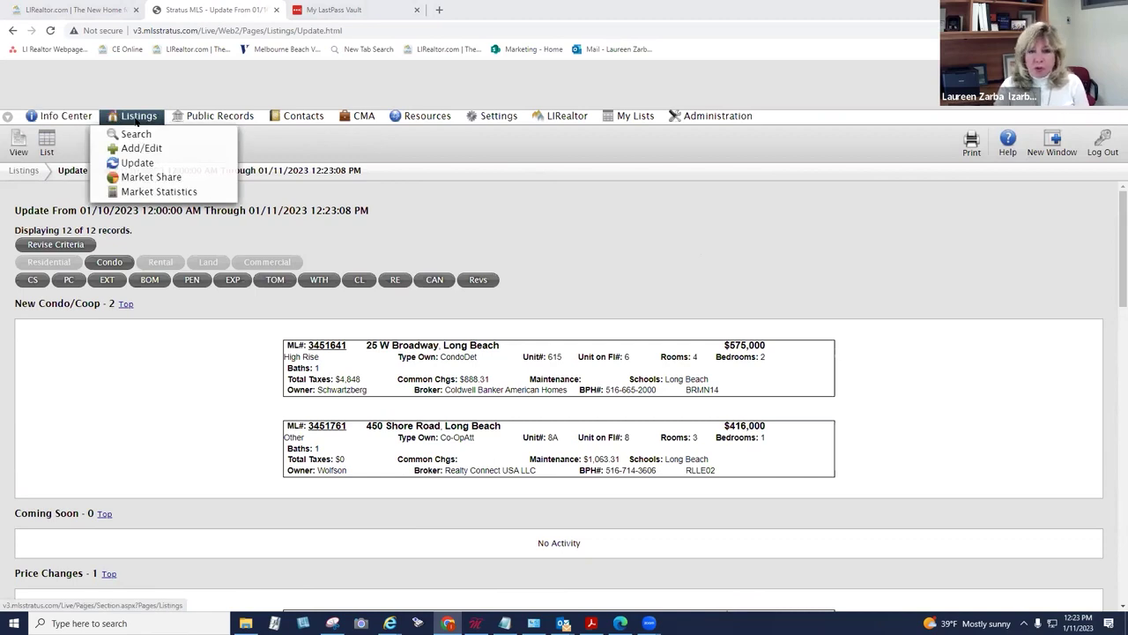
pyautogui.click(66, 115)
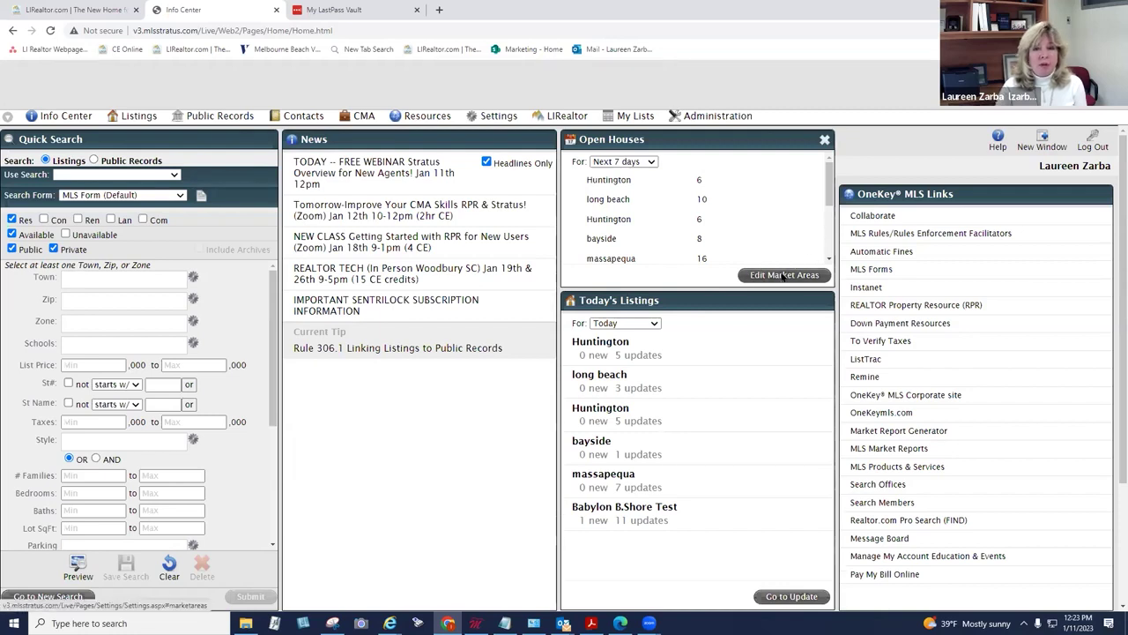
pyautogui.moveTo(679, 141); pyautogui.dragTo(424, 456)
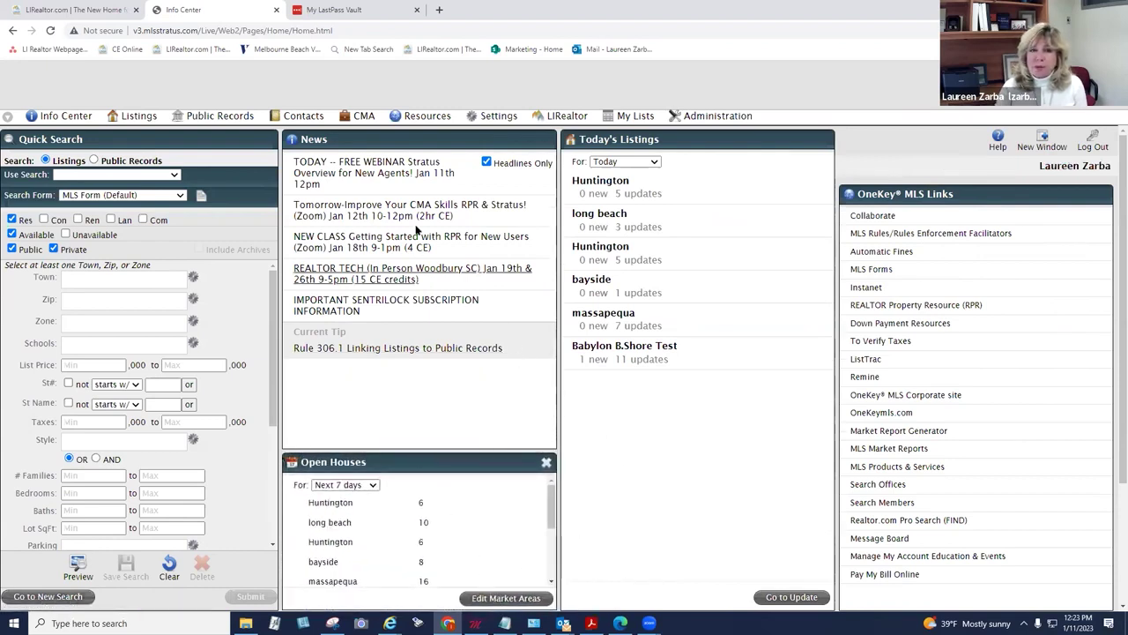
pyautogui.click(125, 117)
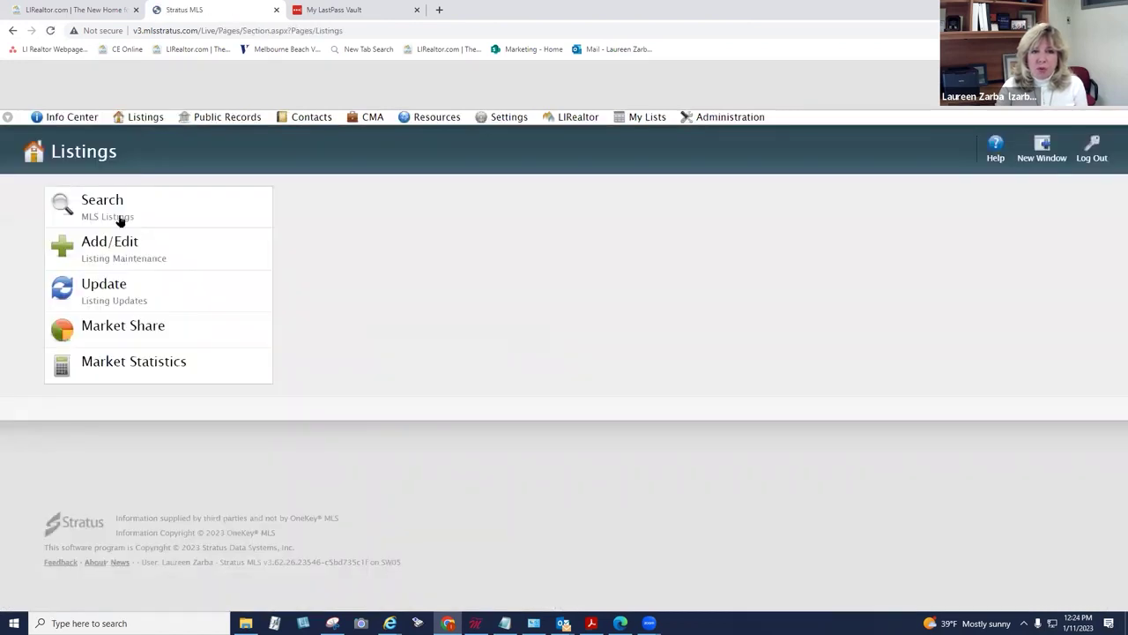
# Step: Start a new listing search with only the Residential class checked and continue to the criteria form
pyautogui.click(123, 216)
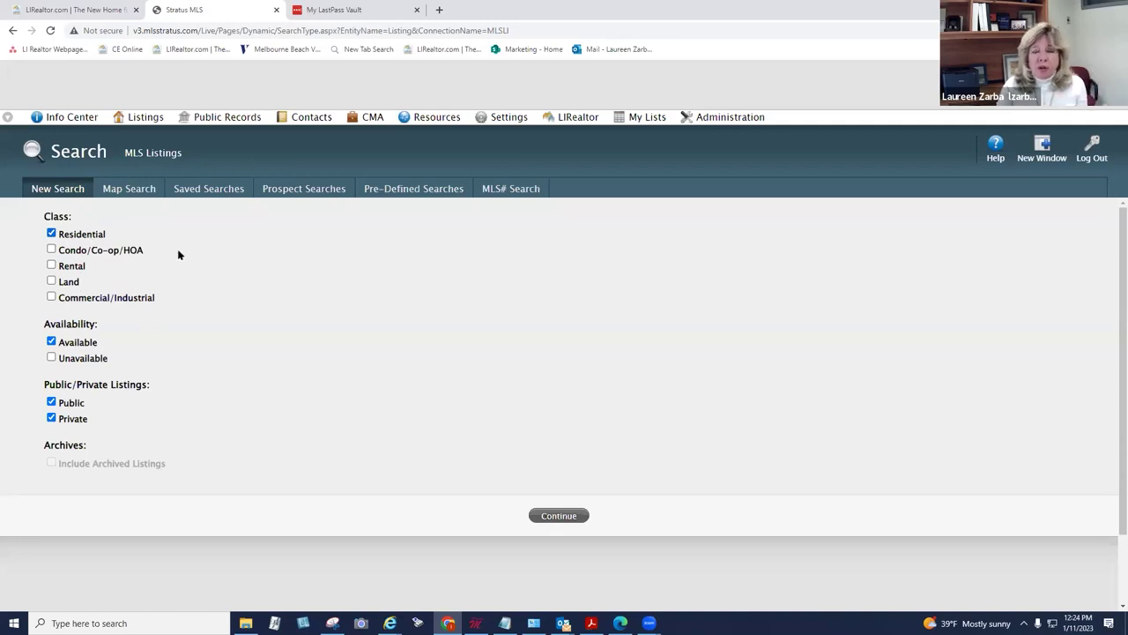
pyautogui.click(51, 250)
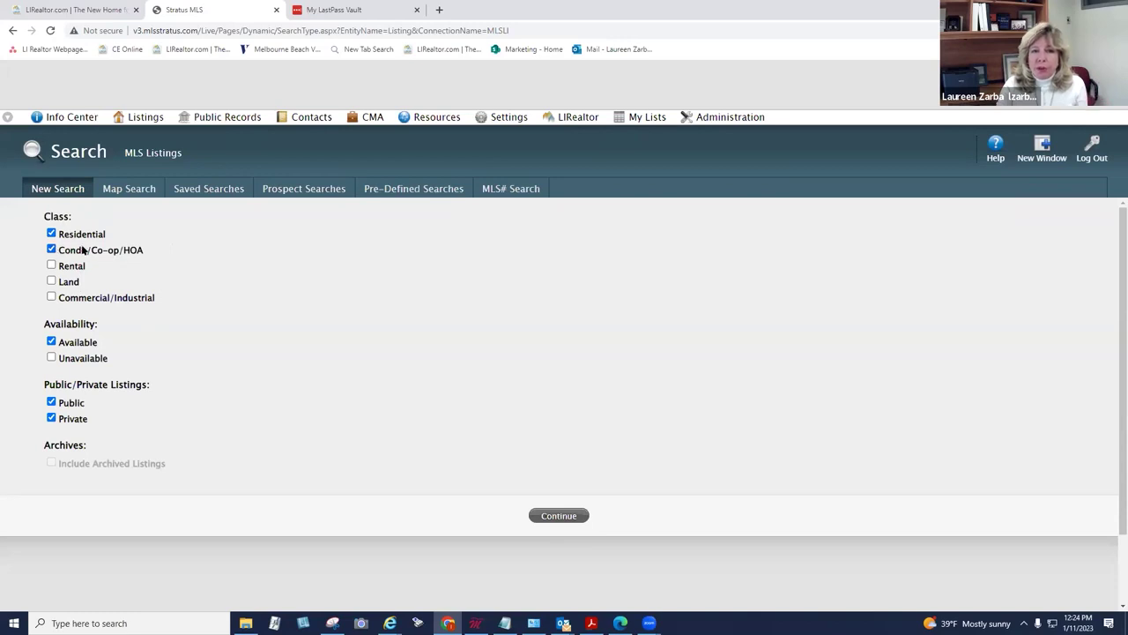
pyautogui.click(51, 233)
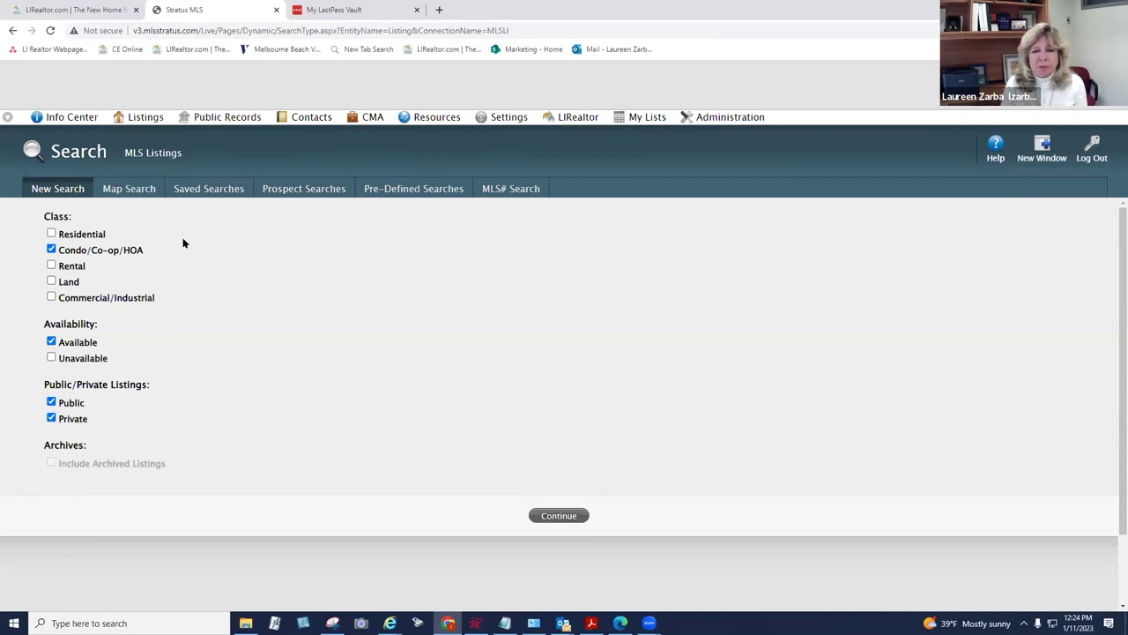
pyautogui.click(51, 232)
pyautogui.click(51, 250)
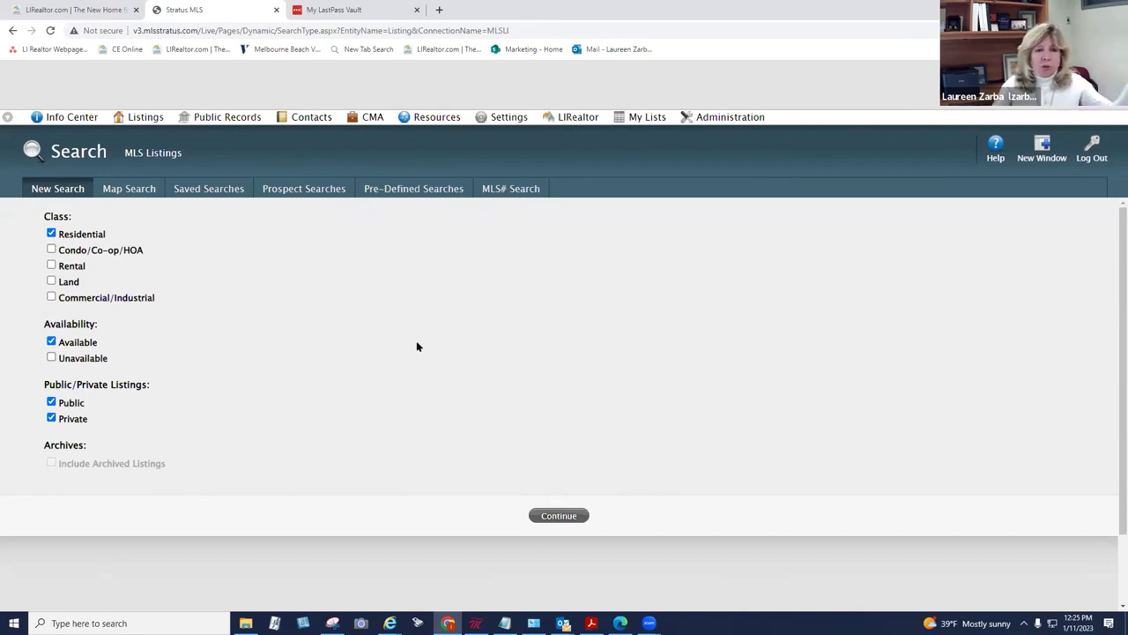
pyautogui.click(554, 515)
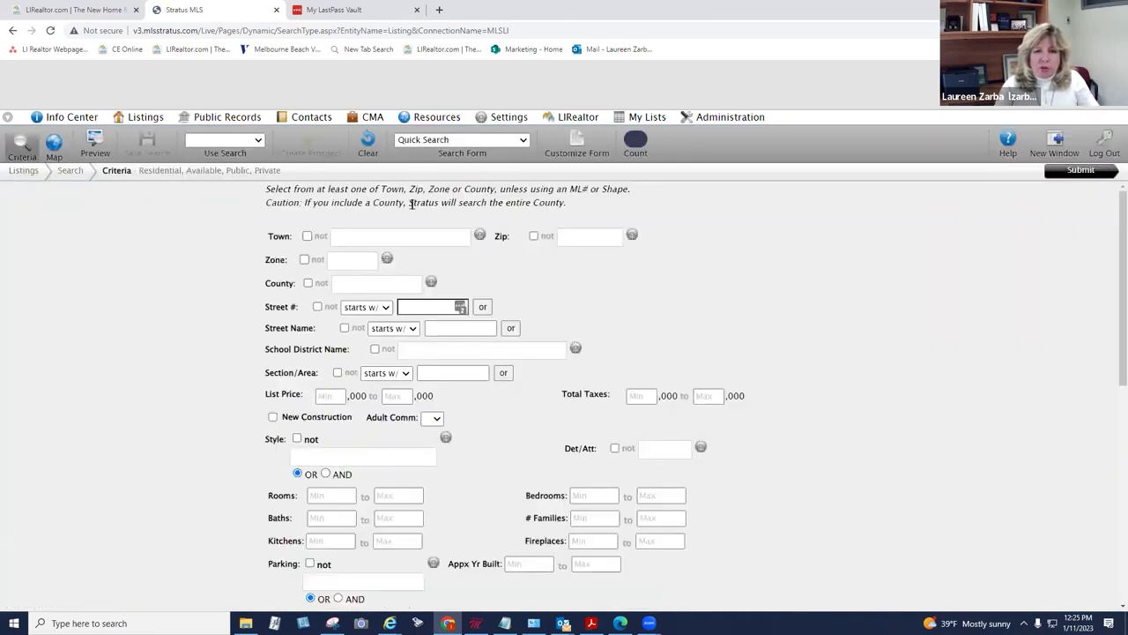
# Step: Review the selected search classes summary and the available zip code choices
pyautogui.moveTo(137, 169); pyautogui.dragTo(286, 174)
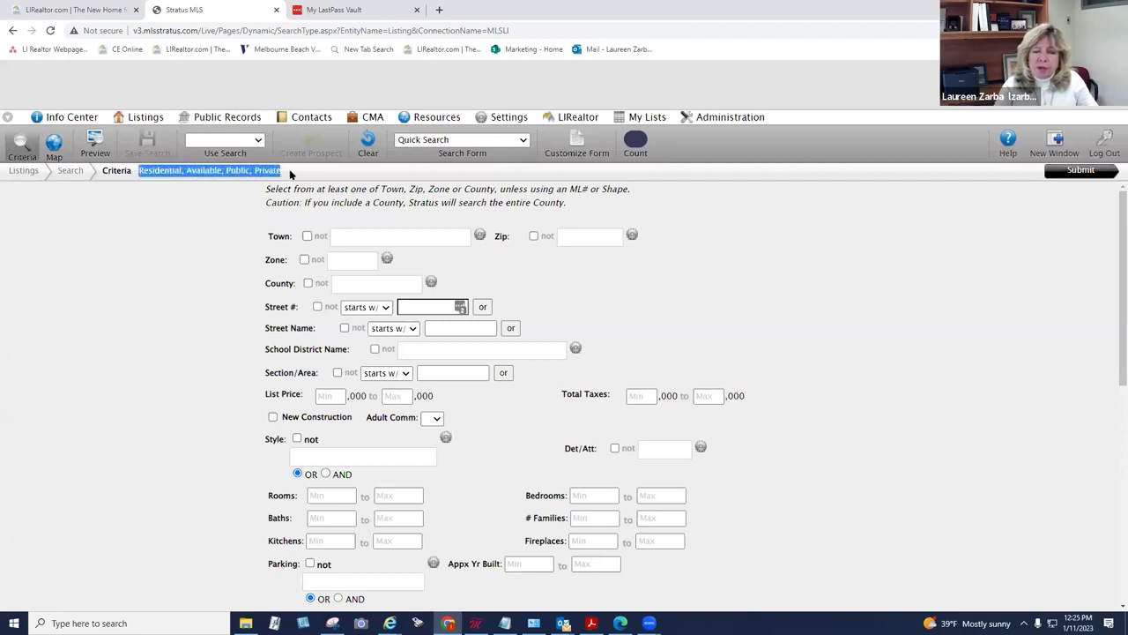
pyautogui.click(273, 173)
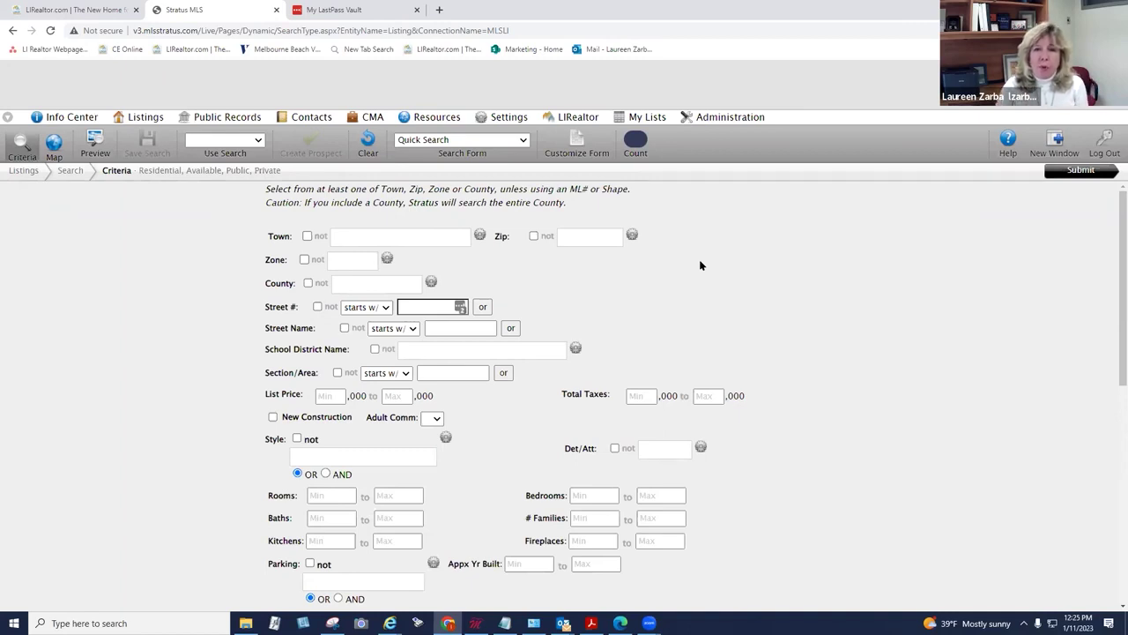
pyautogui.click(578, 237)
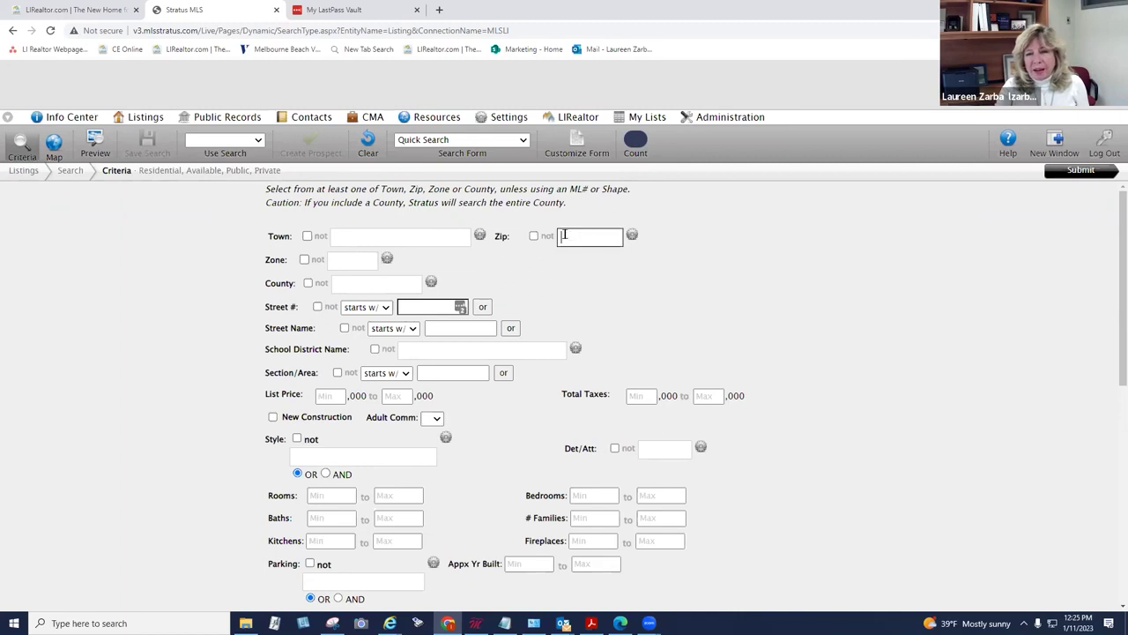
pyautogui.click(722, 248)
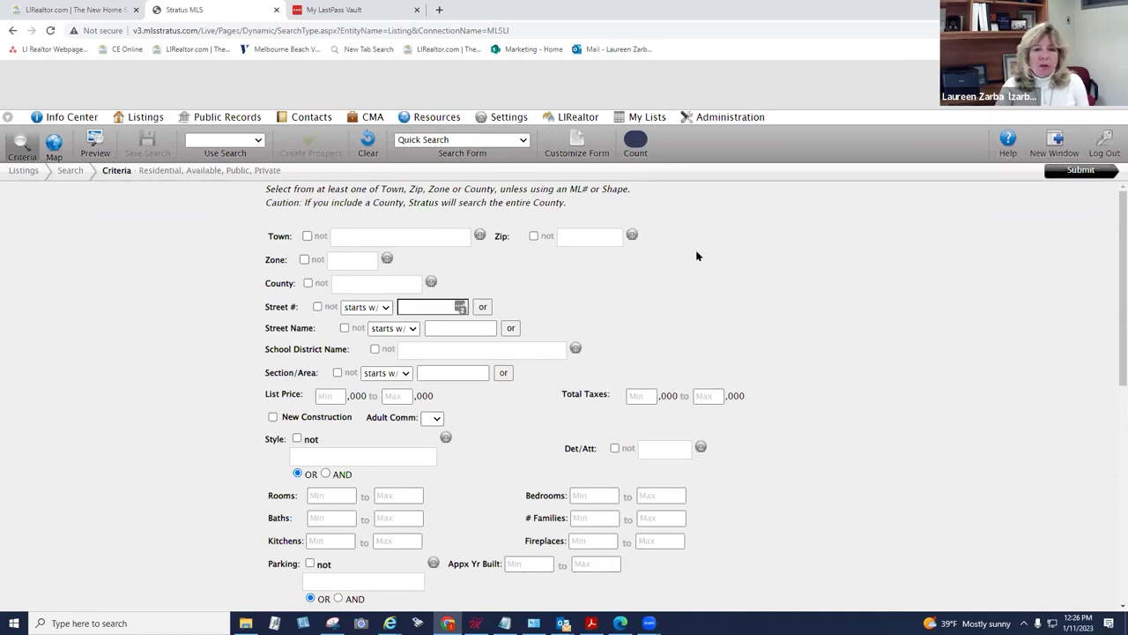
pyautogui.scroll(-10, 696, 255)
pyautogui.scroll(10, 728, 253)
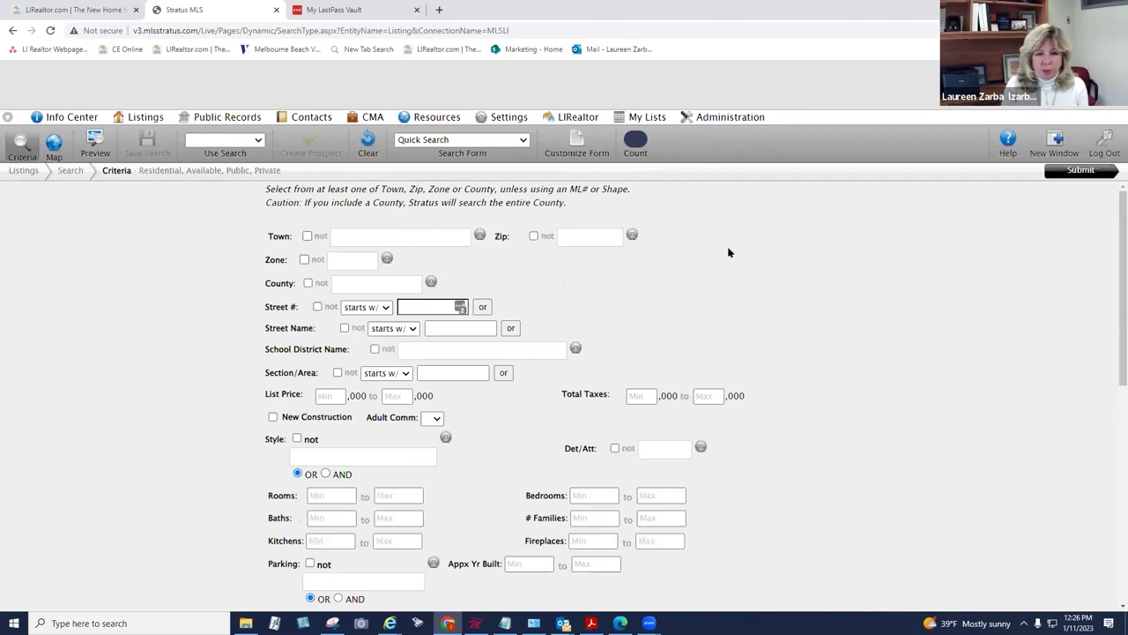
# Step: Enter 'sy' as the town and choose Syosset from the suggestions
pyautogui.click(403, 236)
pyautogui.write('s')
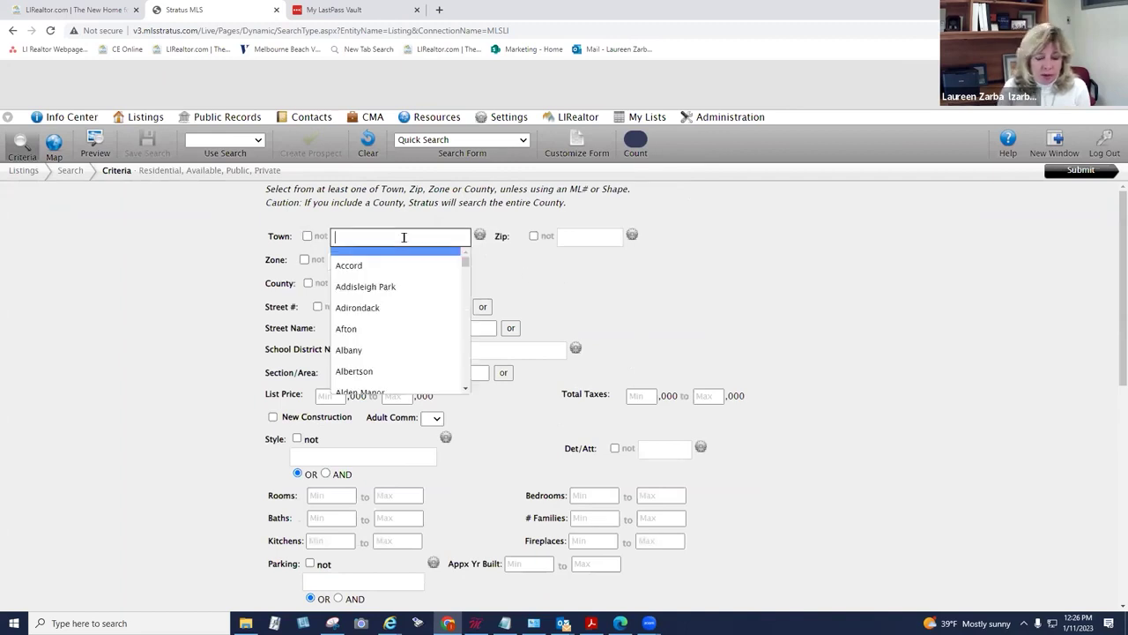
pyautogui.write('y')
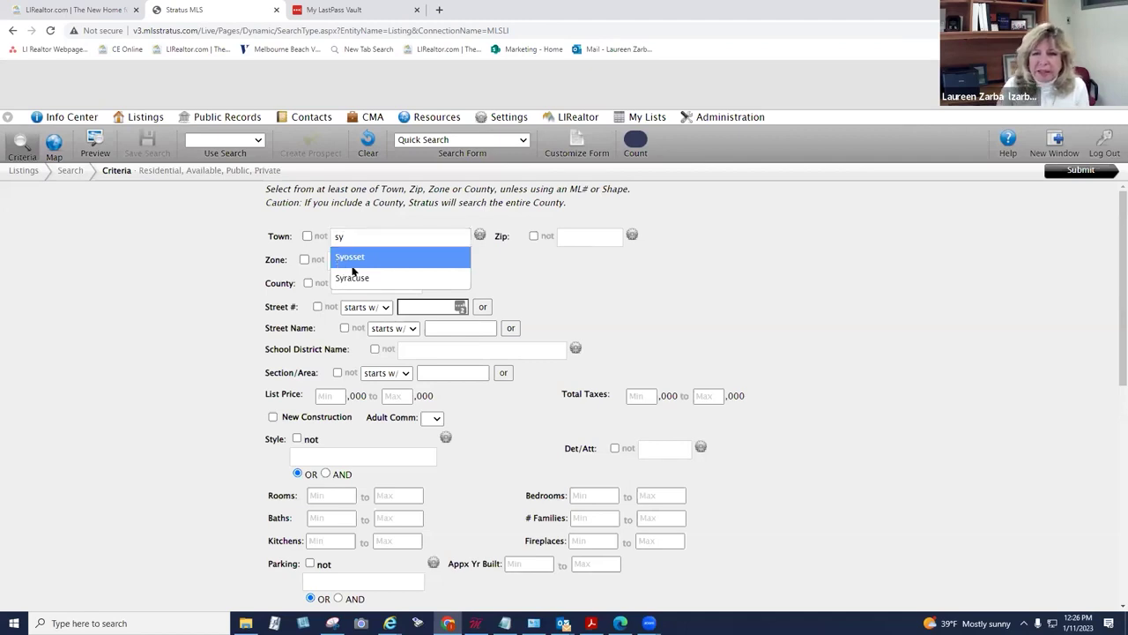
pyautogui.click(345, 260)
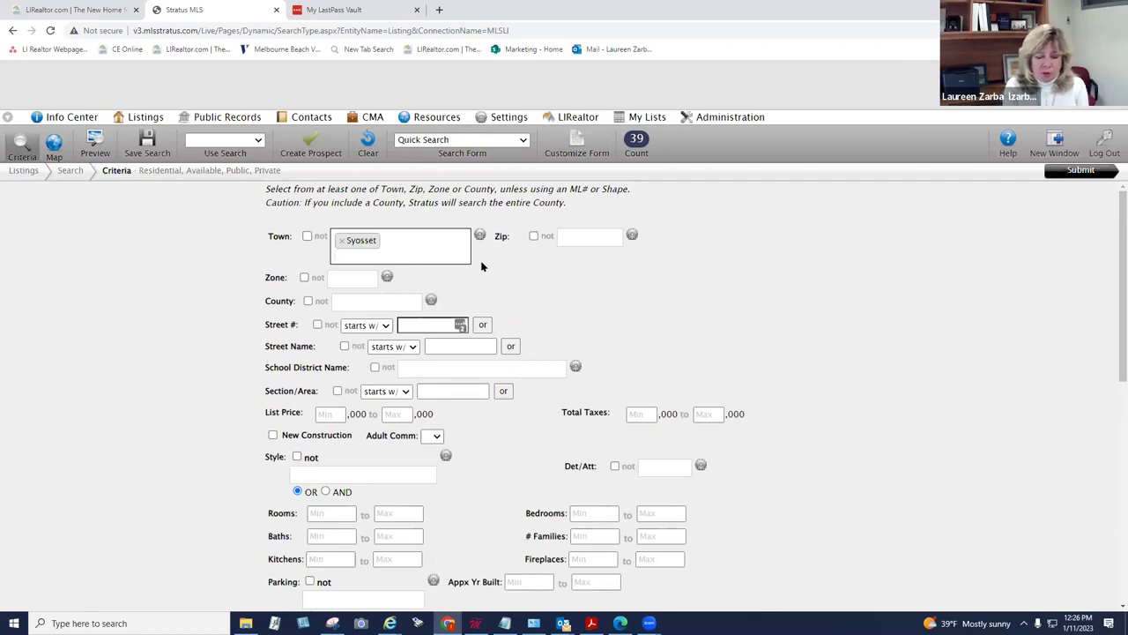
pyautogui.write('wood')
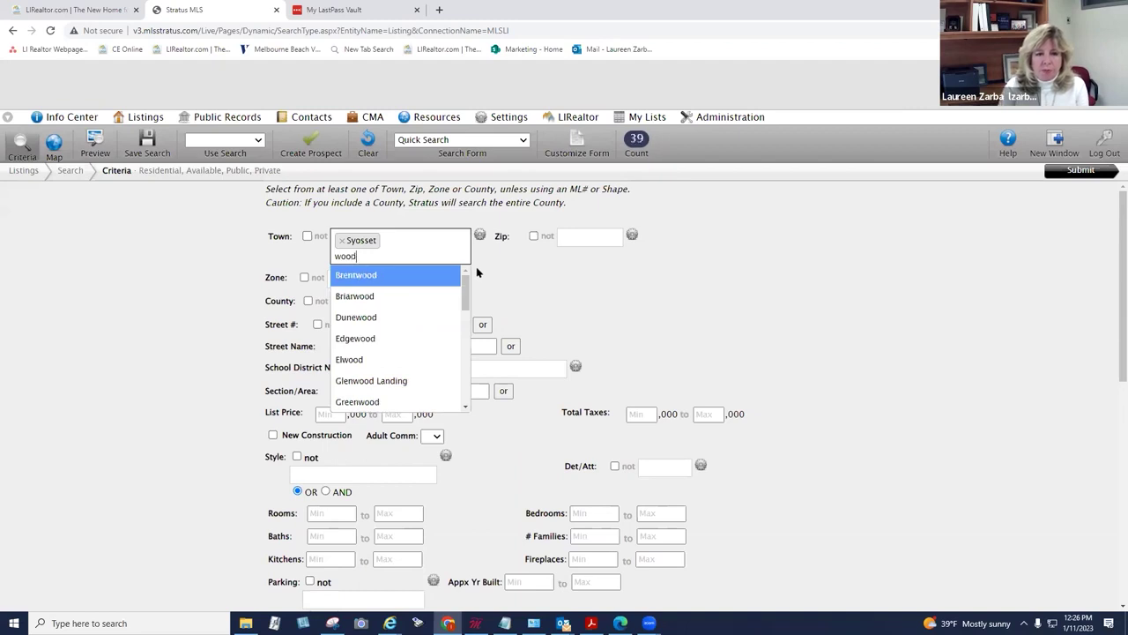
pyautogui.write('b')
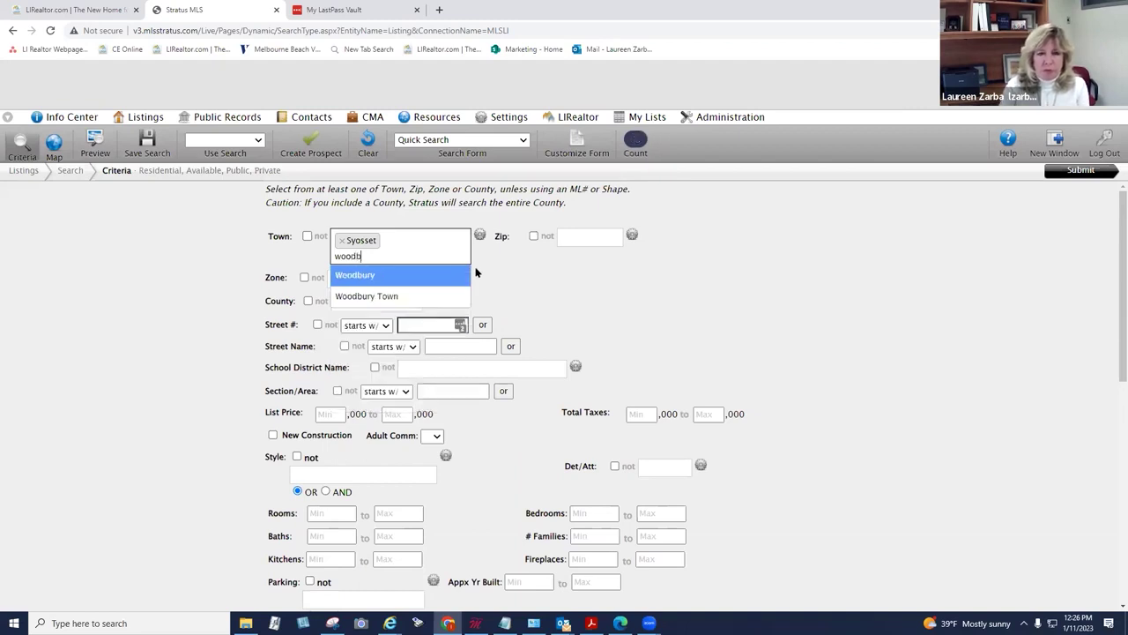
pyautogui.hotkey('ctrl', 'BackSpace')
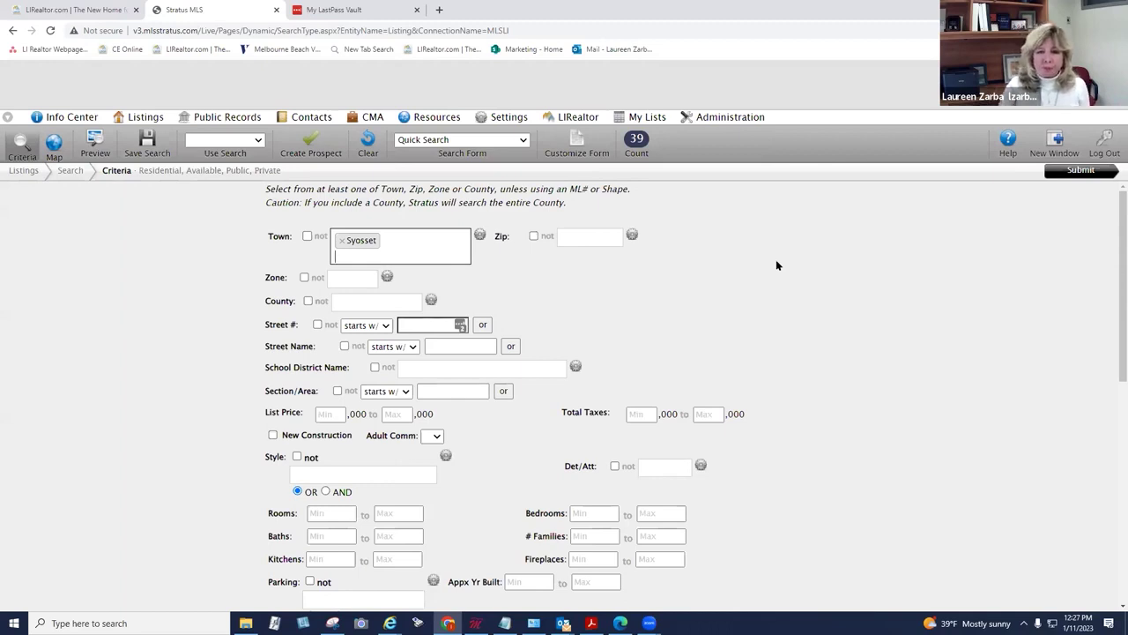
# Step: Set the list price range to 500 through 1000
pyautogui.scroll(-1, 1110, 290)
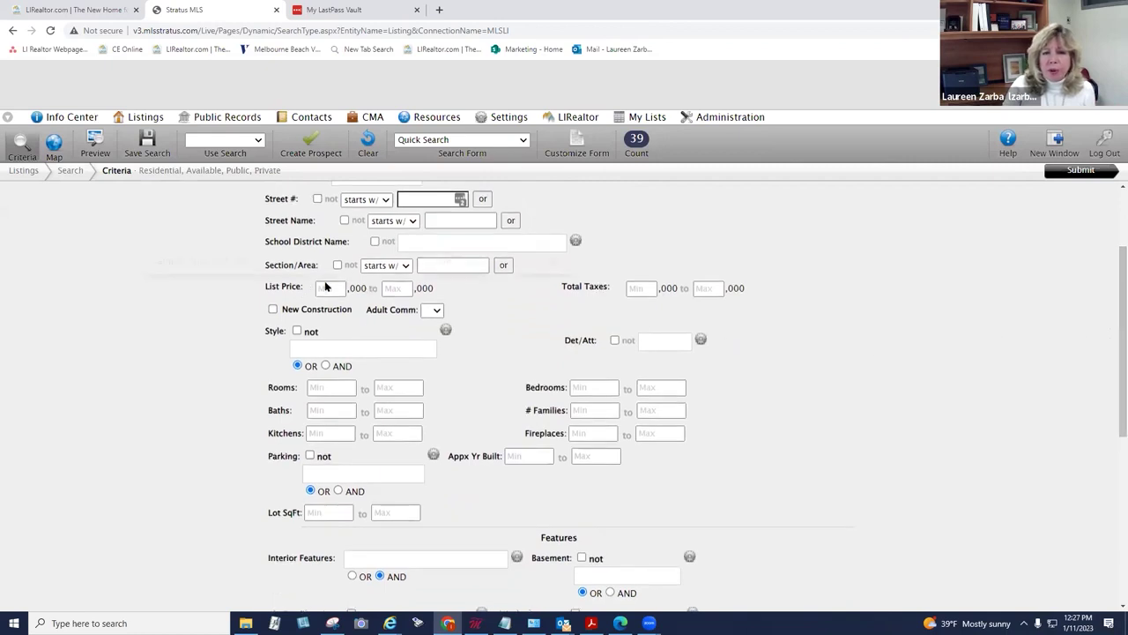
pyautogui.click(326, 286)
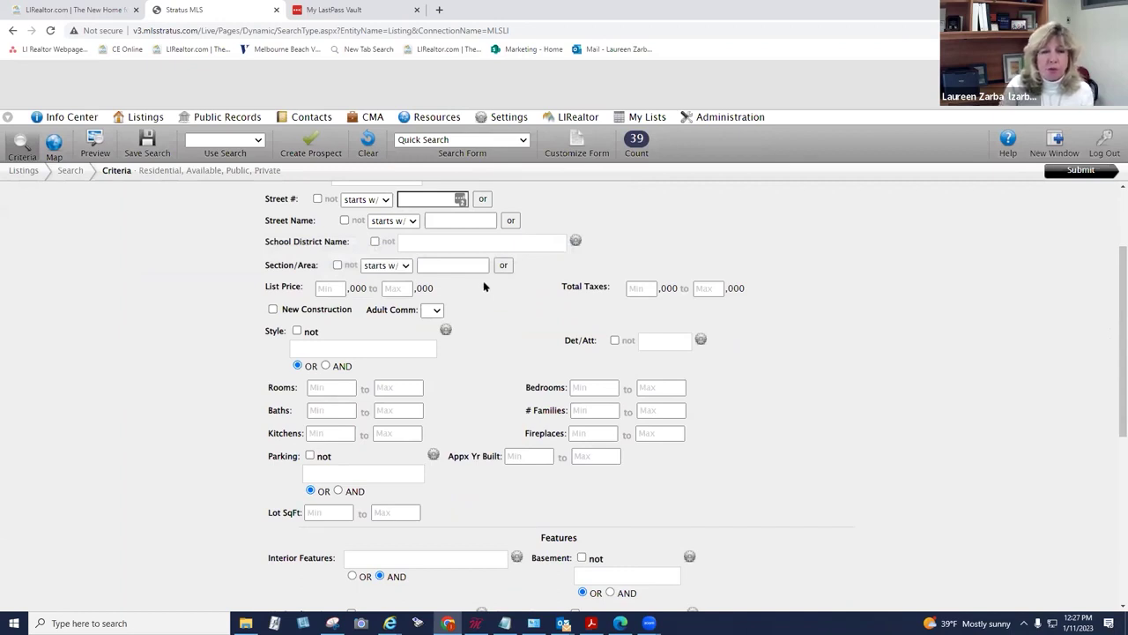
pyautogui.click(324, 288)
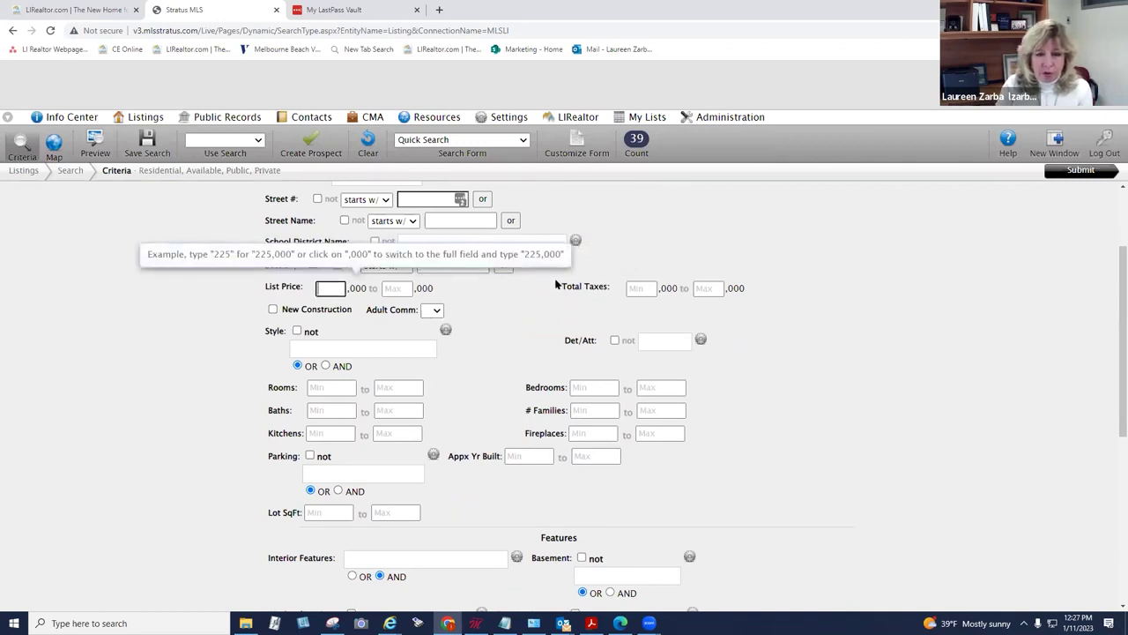
pyautogui.write('500')
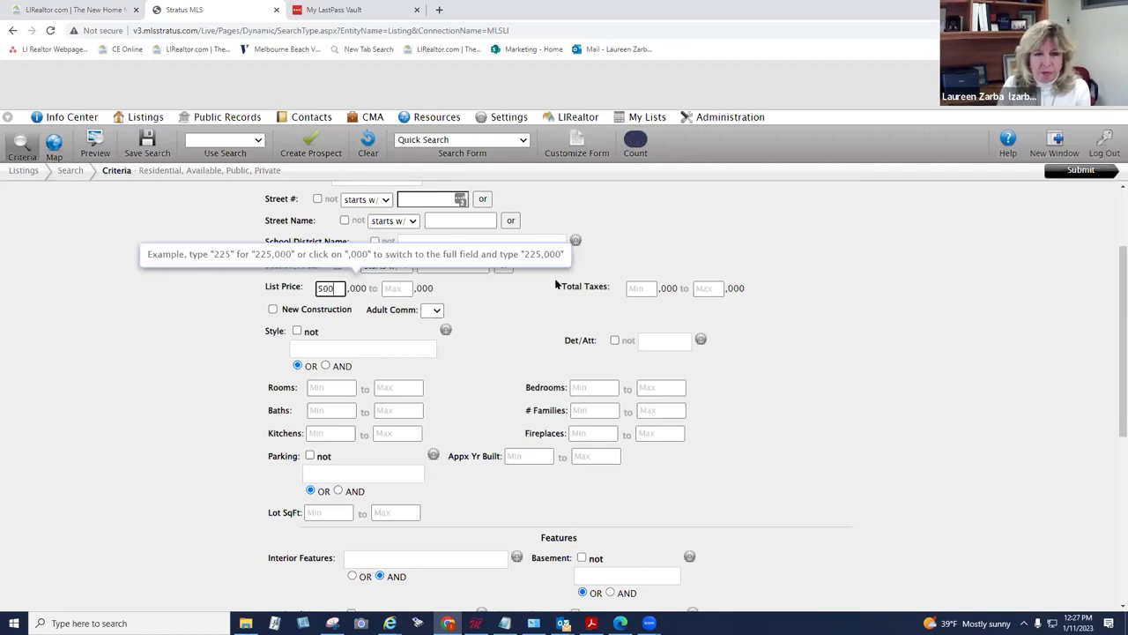
pyautogui.press('Tab')
pyautogui.write('1000')
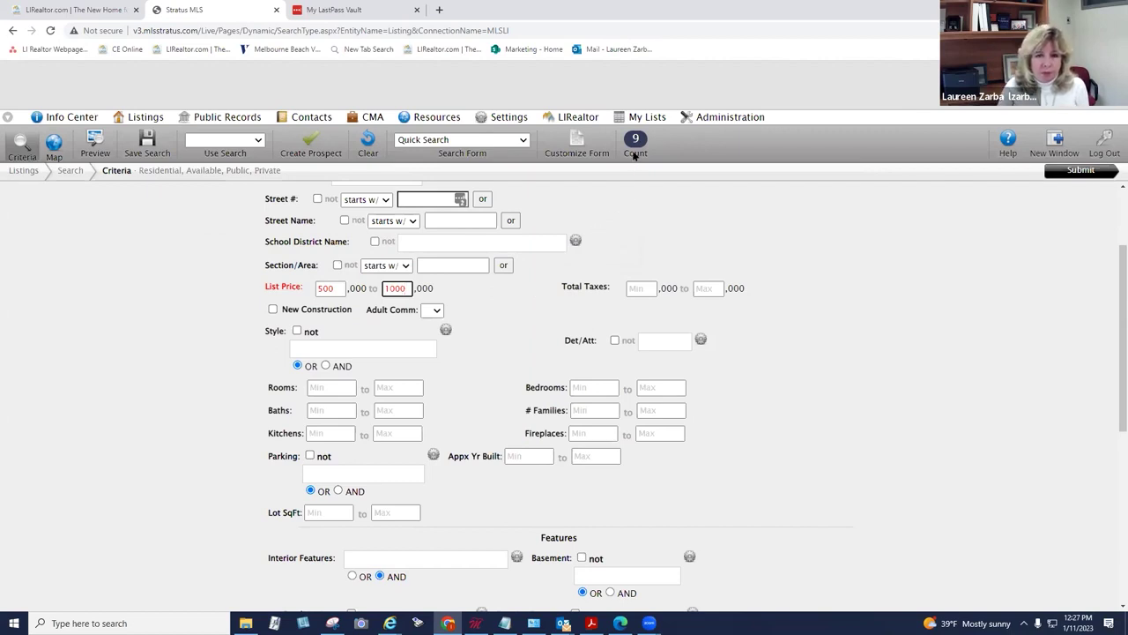
pyautogui.click(616, 249)
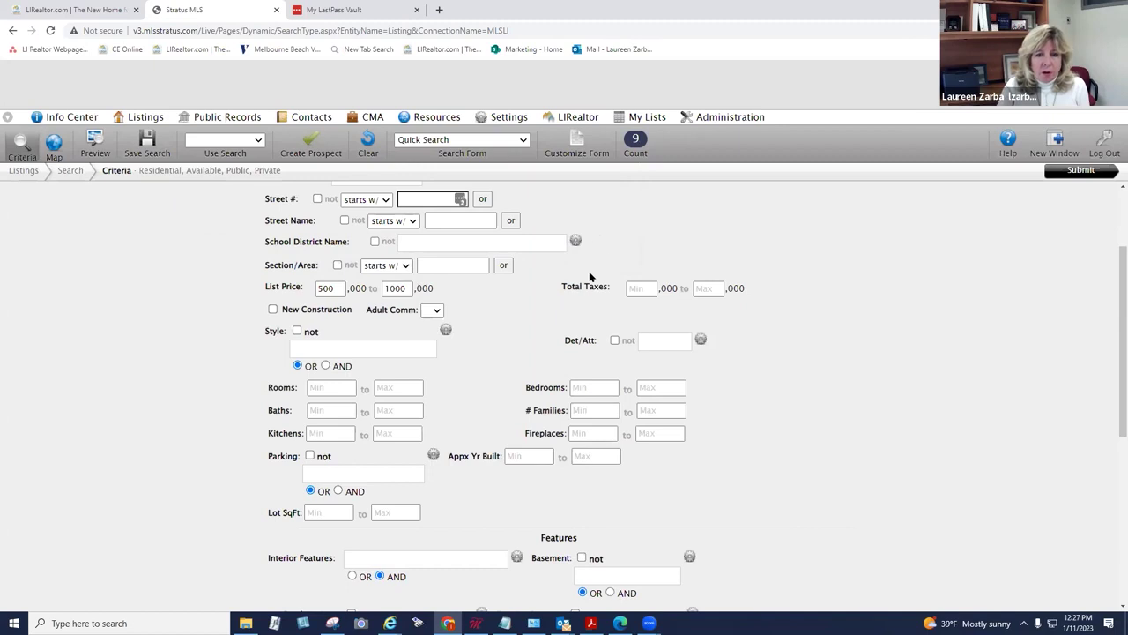
# Step: Require at least 3 bedrooms and 2 baths, then submit the search
pyautogui.click(581, 385)
pyautogui.write('3')
pyautogui.click(333, 411)
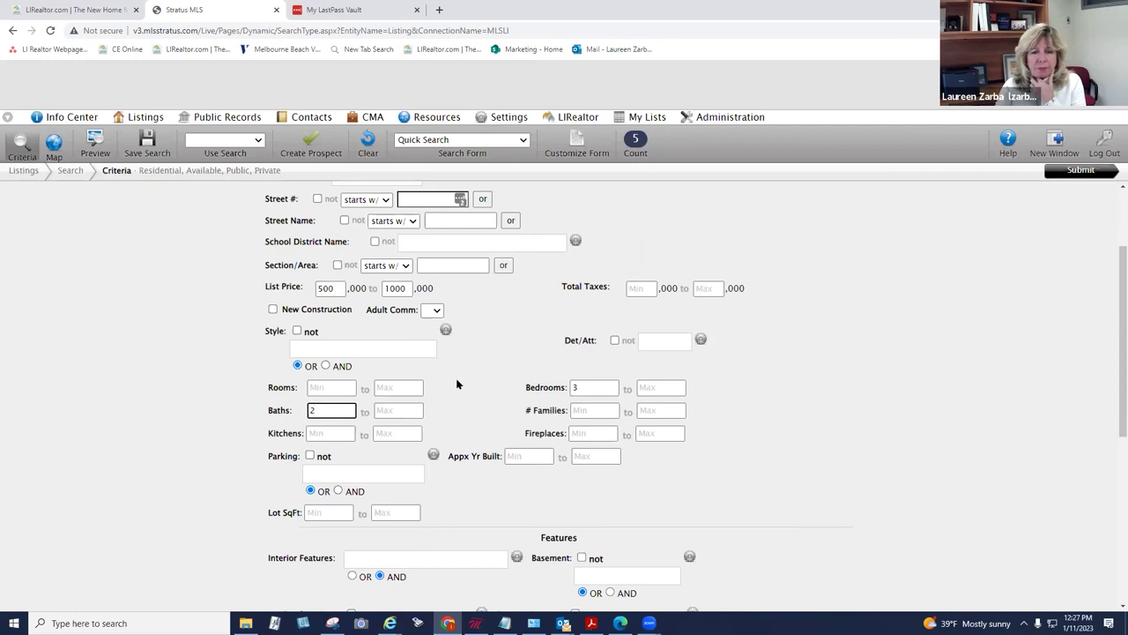
pyautogui.click(1082, 171)
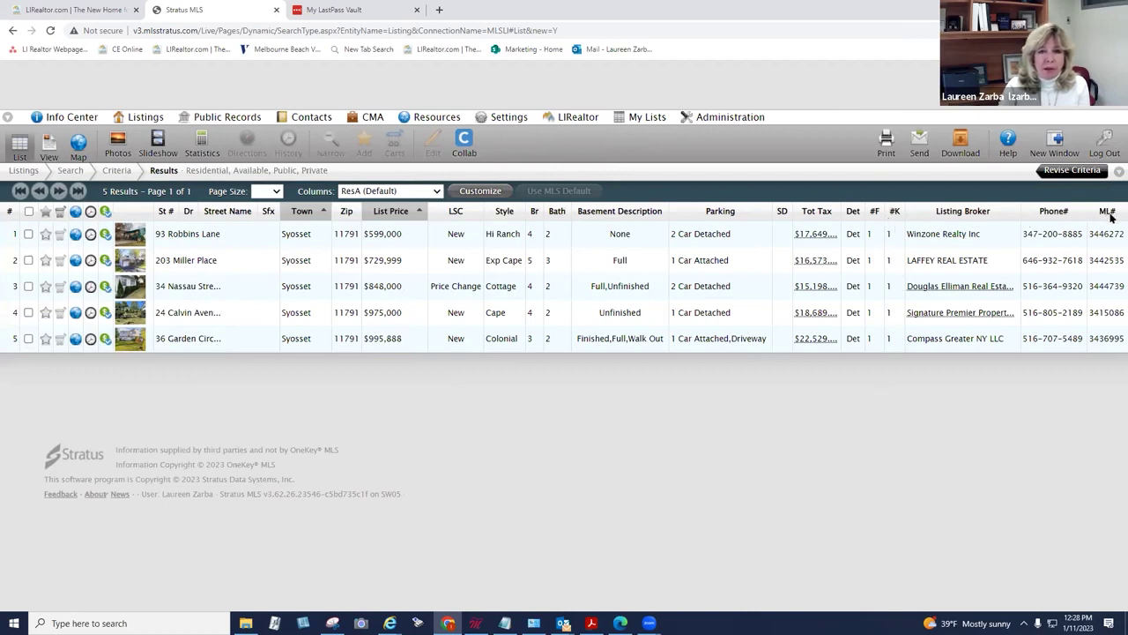
pyautogui.moveTo(1104, 212); pyautogui.dragTo(201, 219)
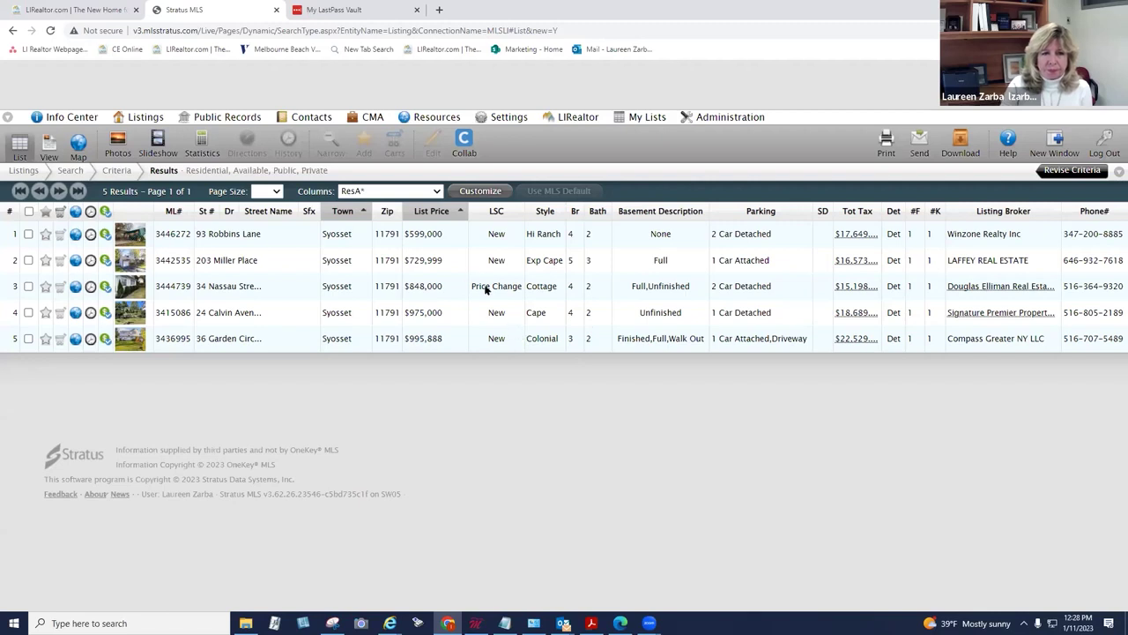
pyautogui.click(434, 236)
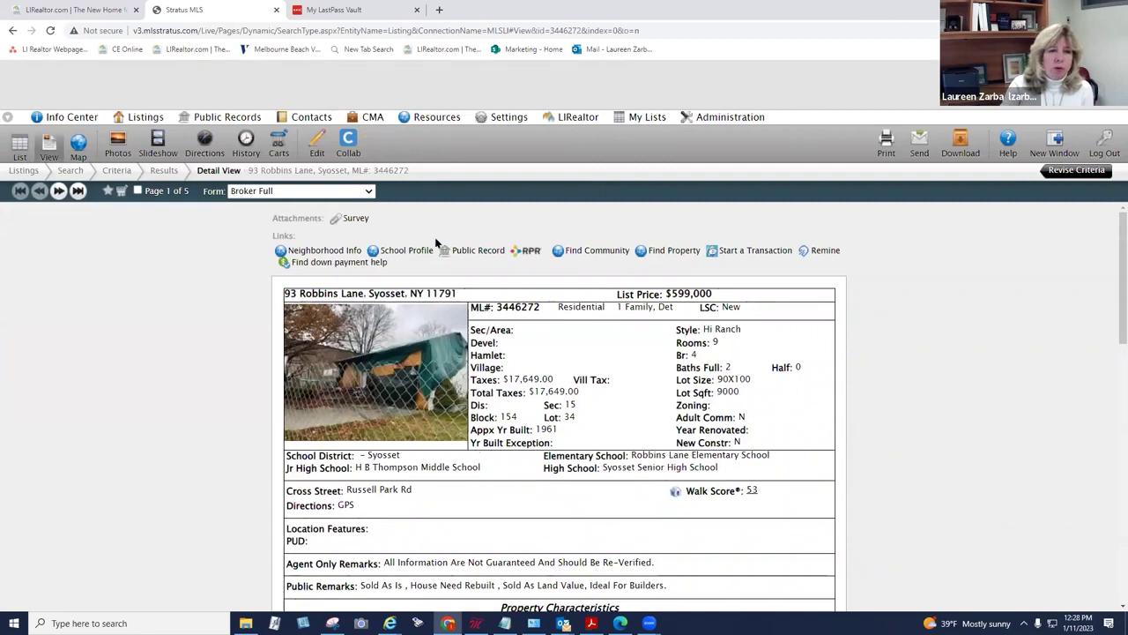
pyautogui.click(59, 192)
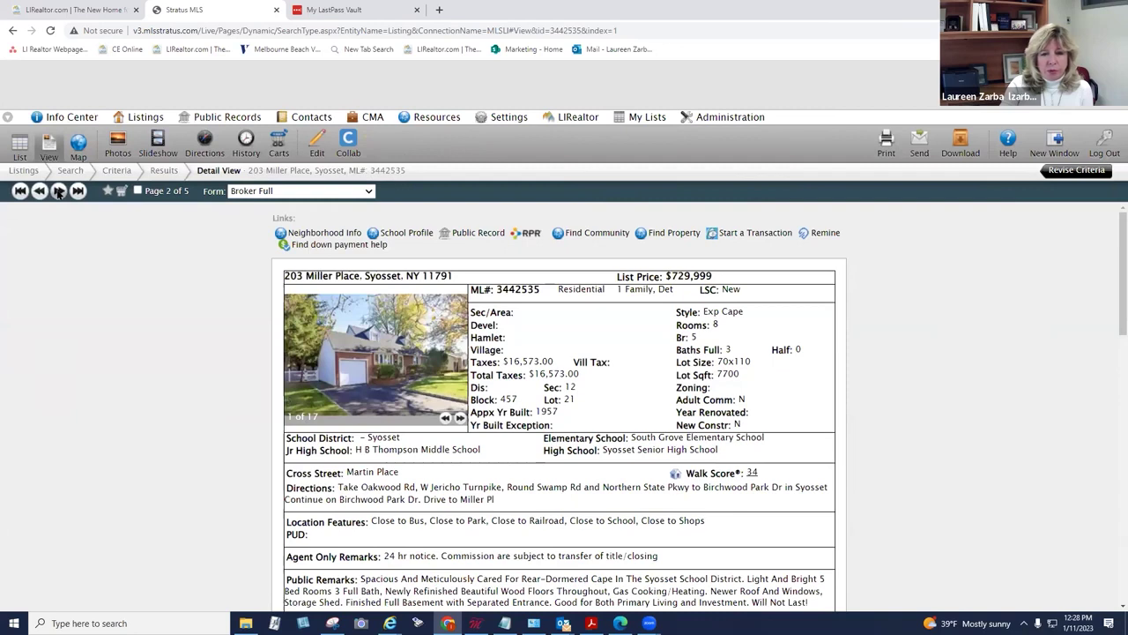
pyautogui.click(39, 192)
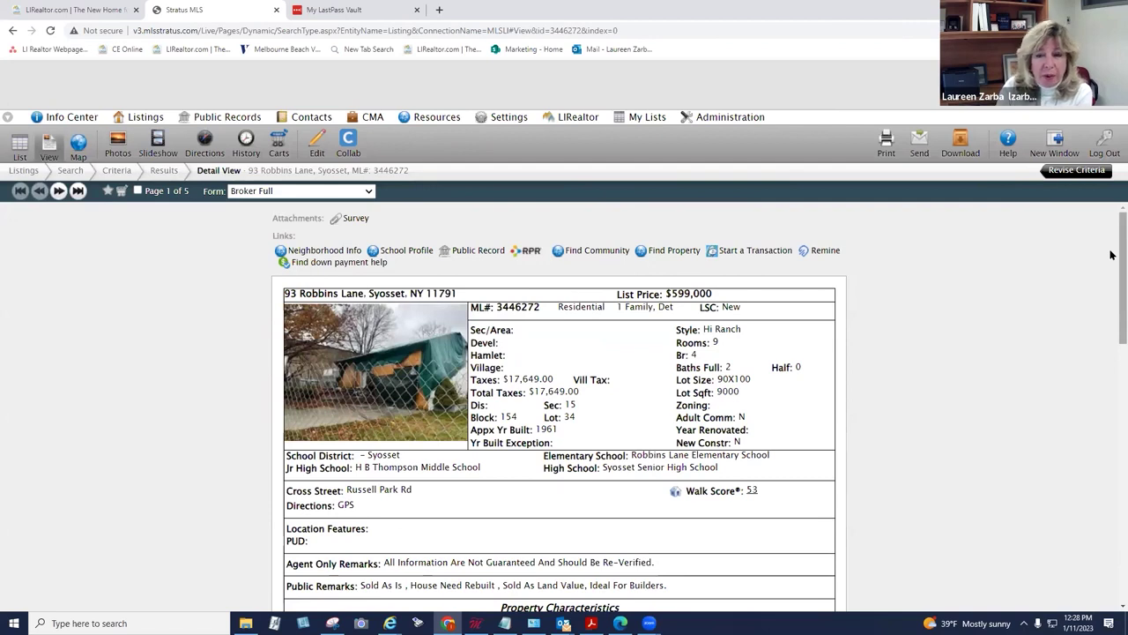
pyautogui.moveTo(1111, 255); pyautogui.dragTo(1102, 464)
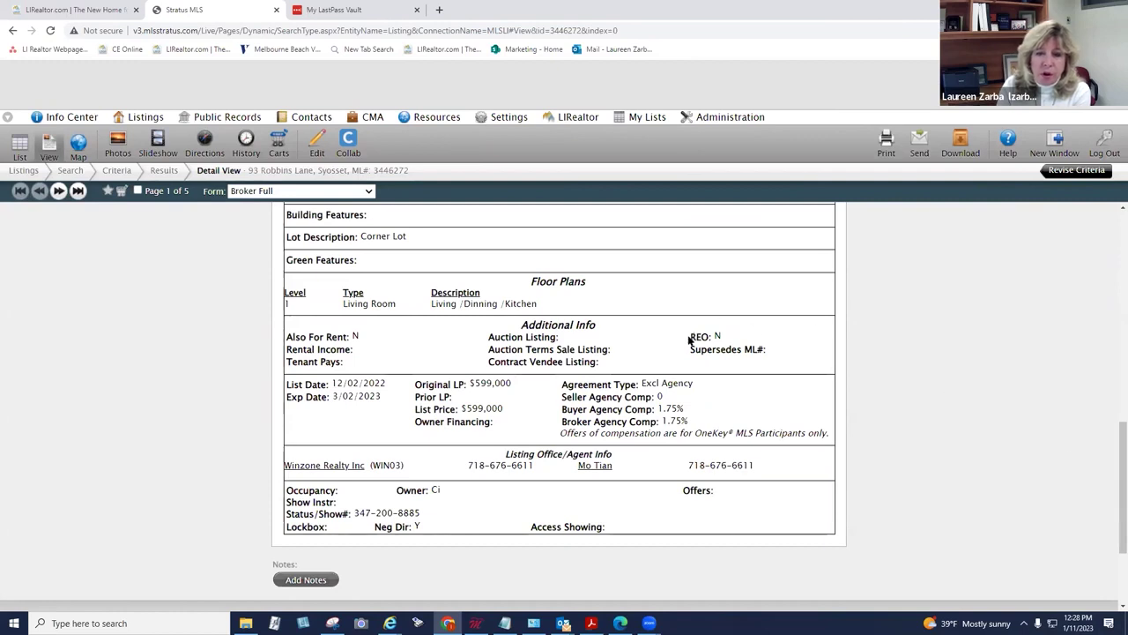
pyautogui.moveTo(690, 339); pyautogui.dragTo(712, 340)
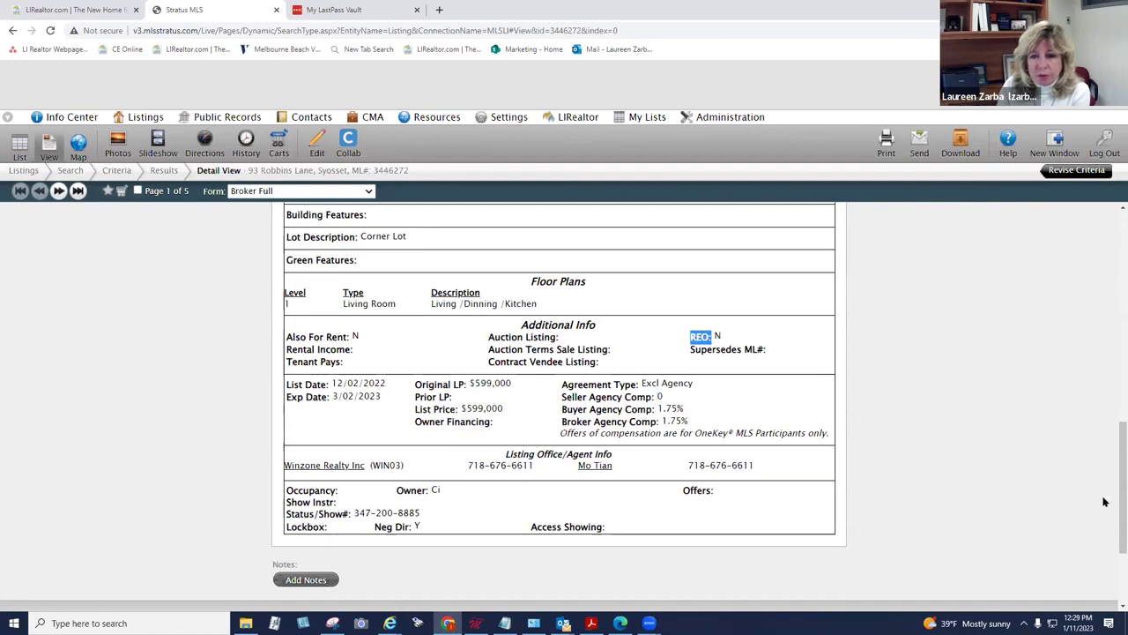
pyautogui.scroll(10, 1032, 322)
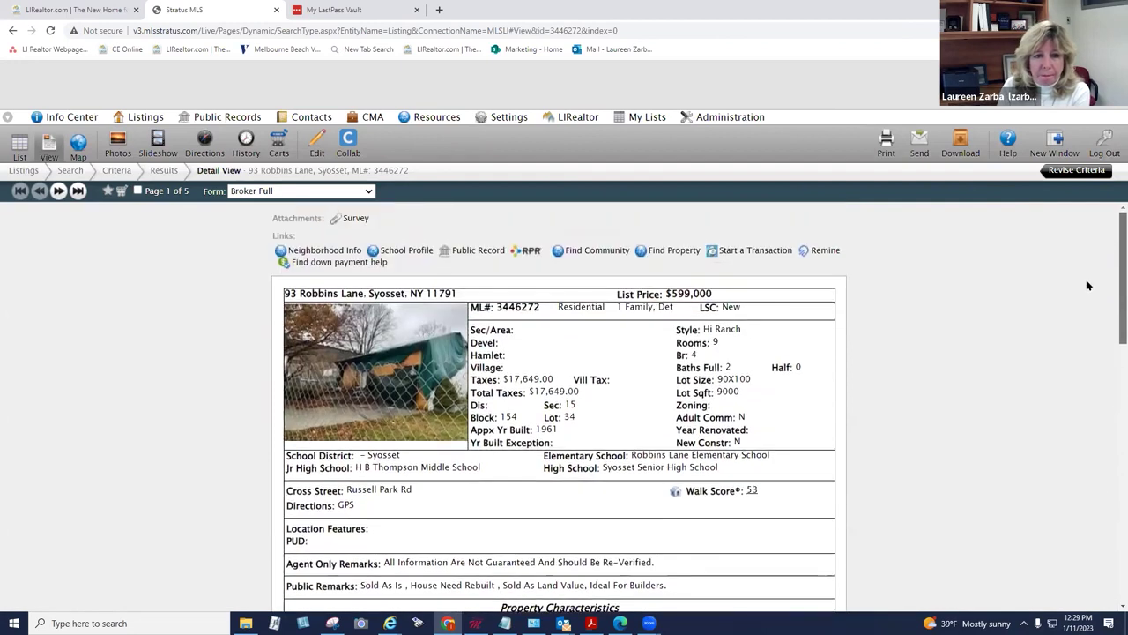
pyautogui.click(58, 190)
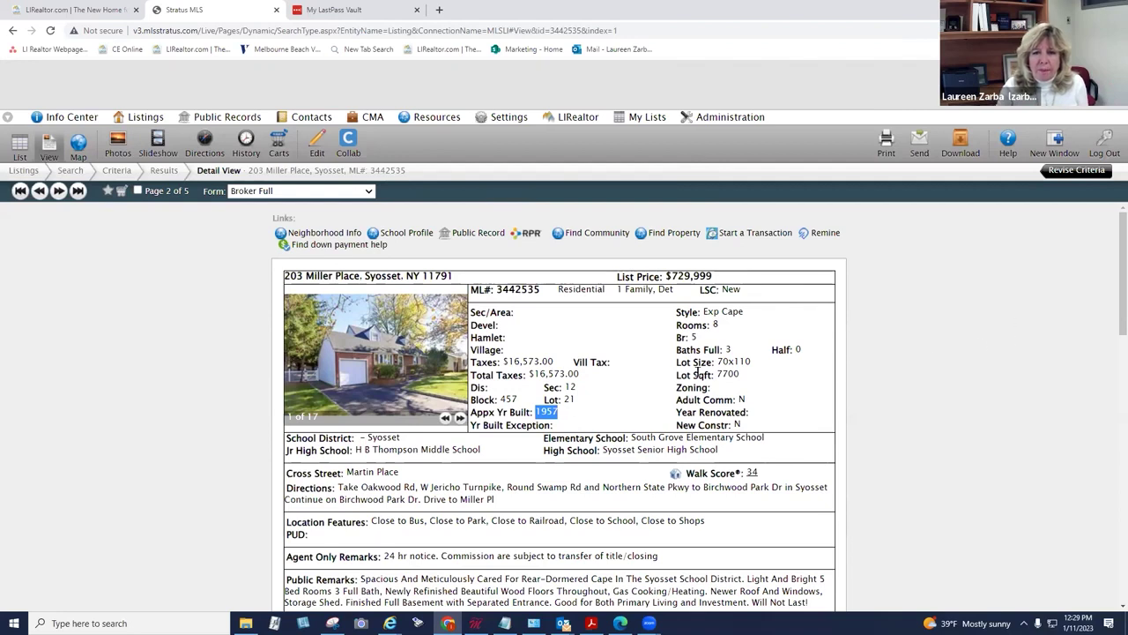
pyautogui.moveTo(1115, 277); pyautogui.dragTo(1112, 344)
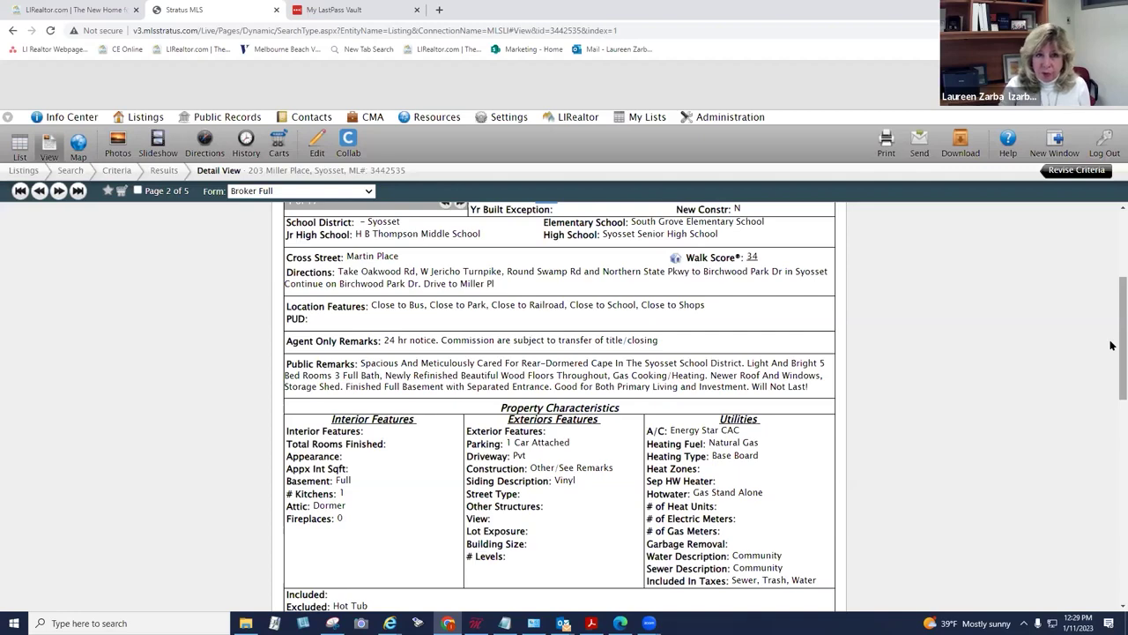
pyautogui.moveTo(1110, 344); pyautogui.dragTo(1109, 314)
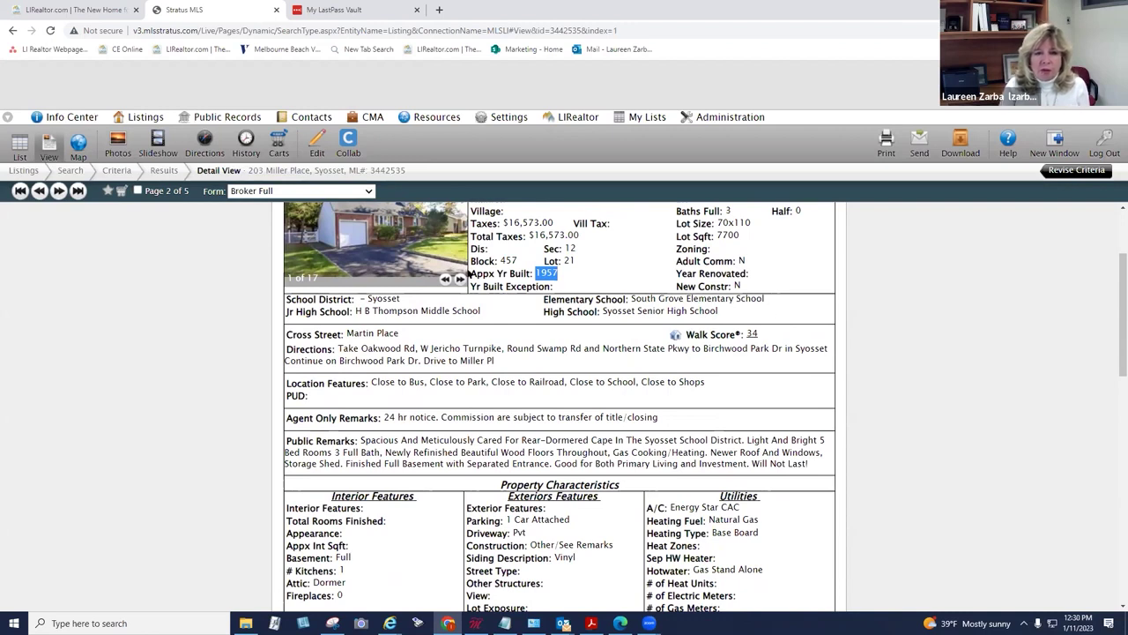
pyautogui.moveTo(1111, 320); pyautogui.dragTo(1105, 456)
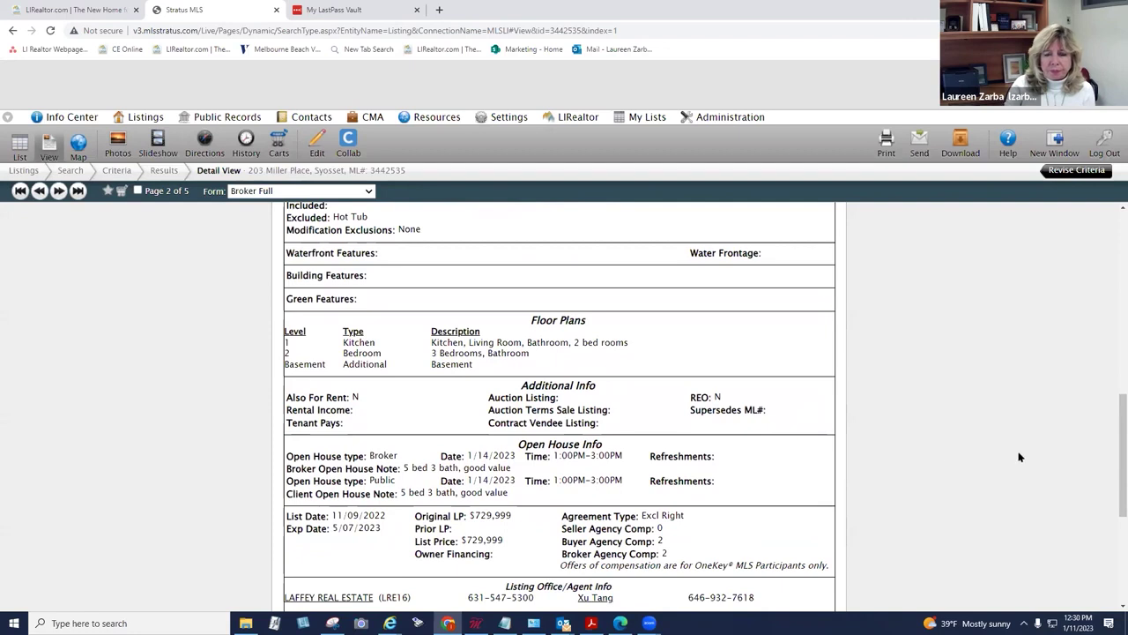
pyautogui.moveTo(1111, 448); pyautogui.dragTo(1112, 465)
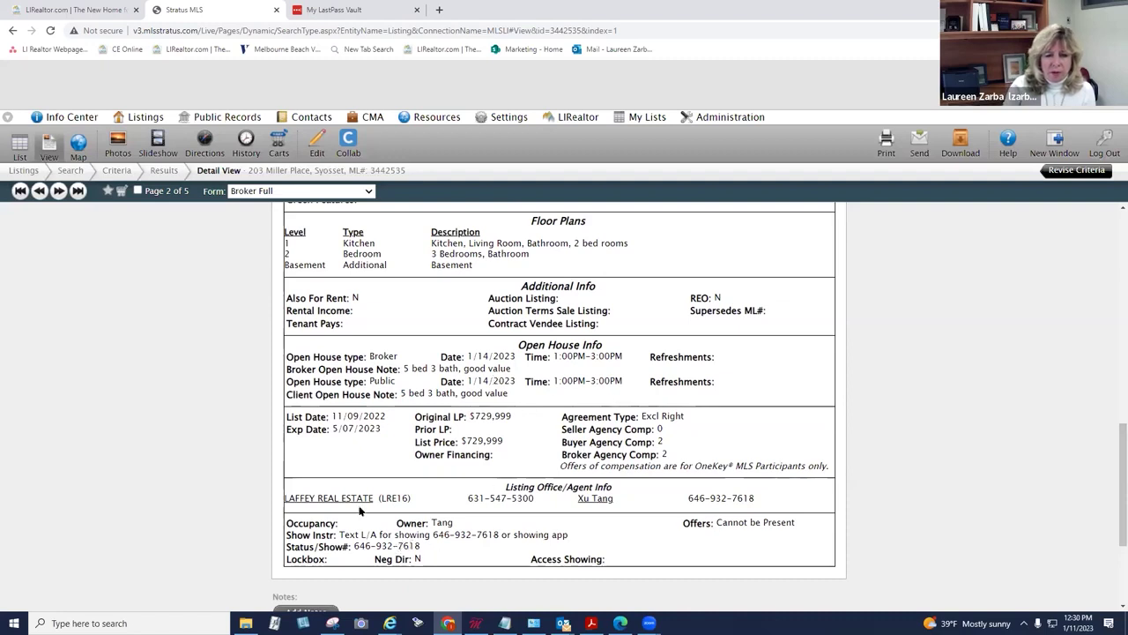
pyautogui.moveTo(1112, 449); pyautogui.dragTo(39, 194)
pyautogui.scroll(10, 646, 299)
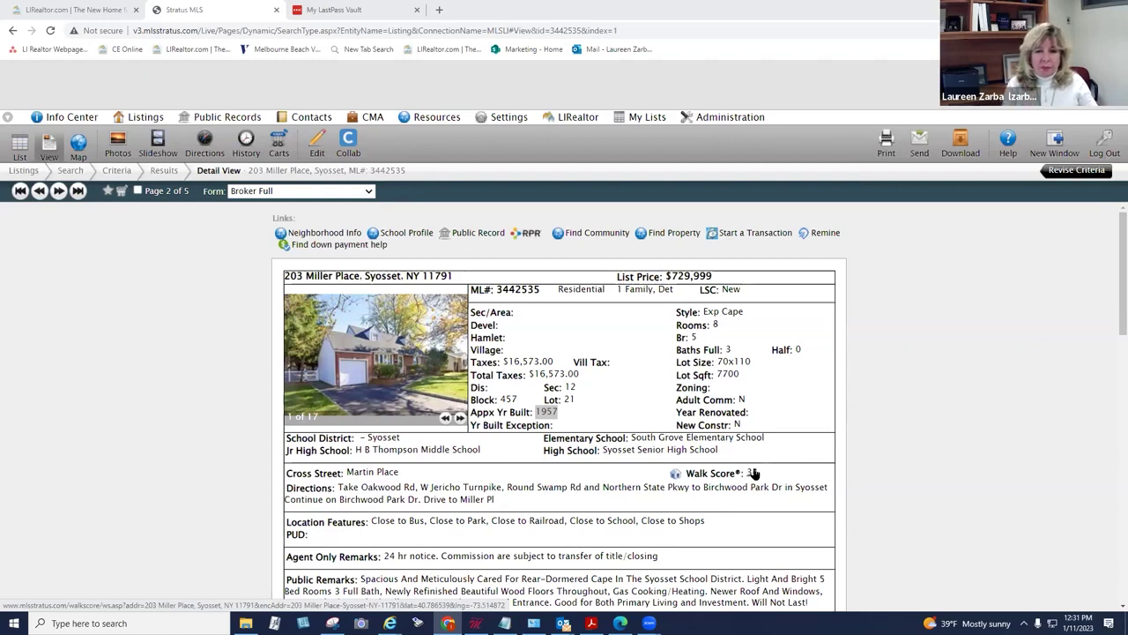
pyautogui.moveTo(1121, 264); pyautogui.dragTo(1110, 206)
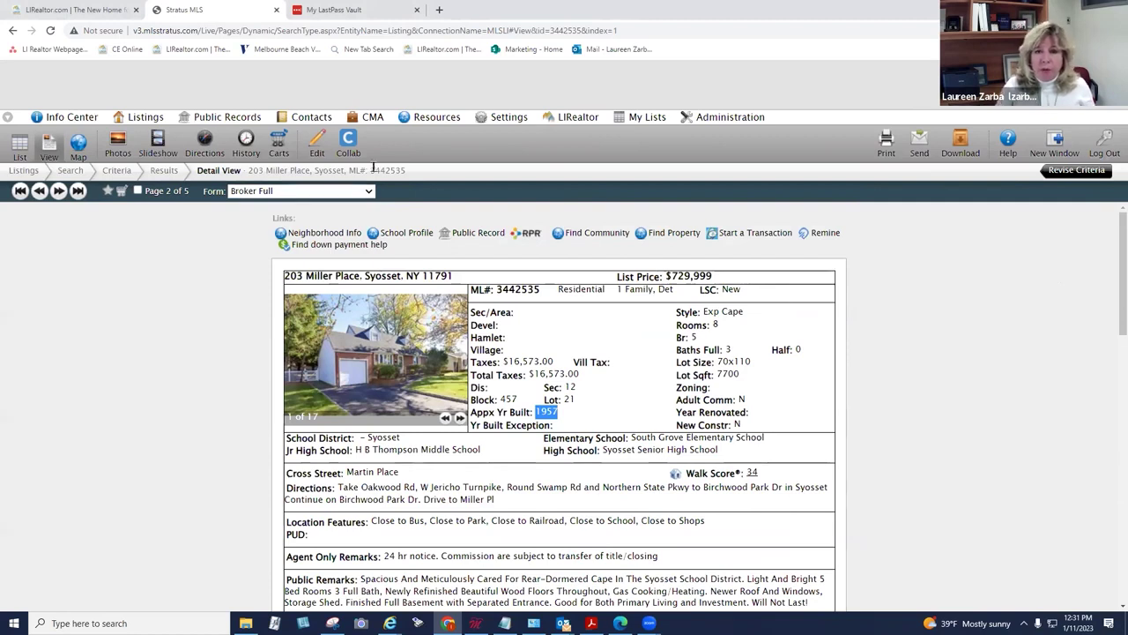
pyautogui.moveTo(1110, 248); pyautogui.dragTo(1111, 474)
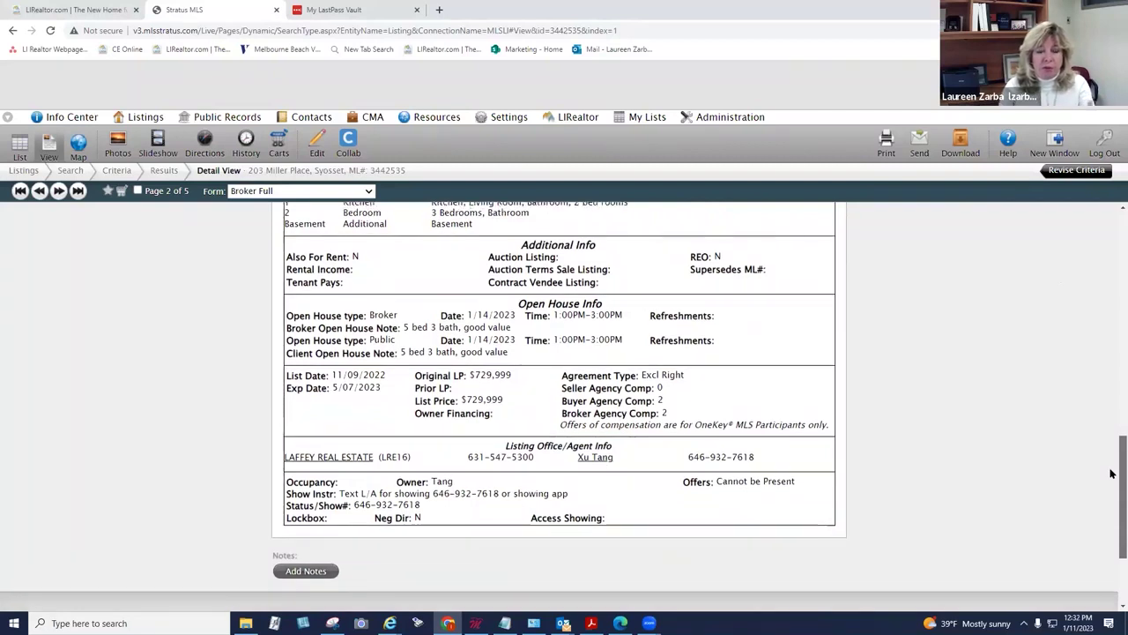
pyautogui.moveTo(1110, 474); pyautogui.dragTo(1110, 243)
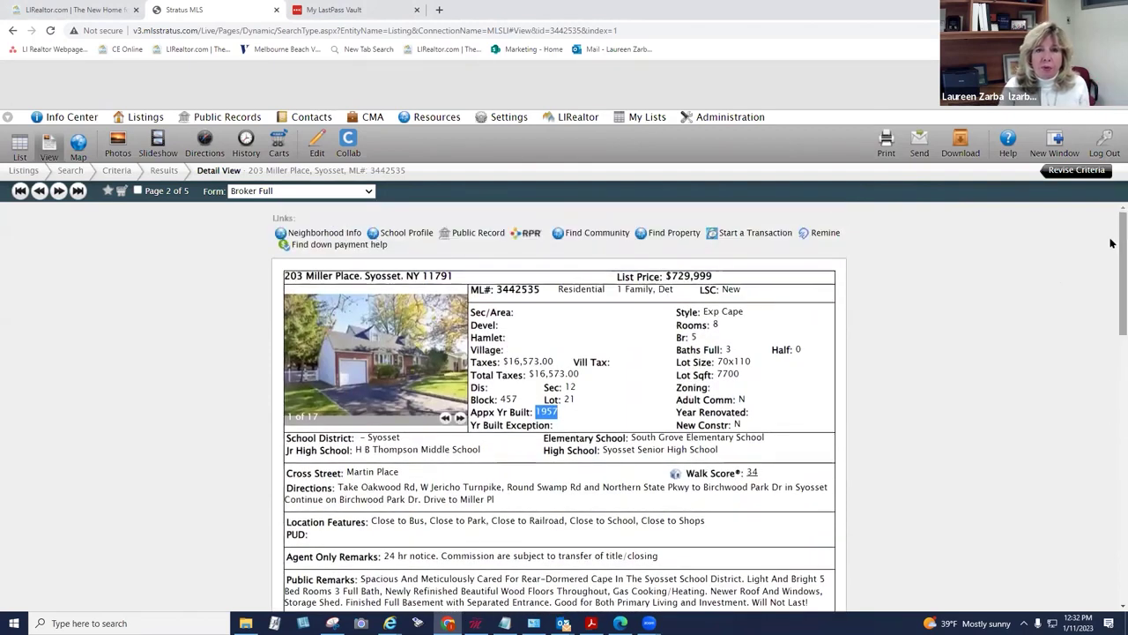
pyautogui.click(368, 192)
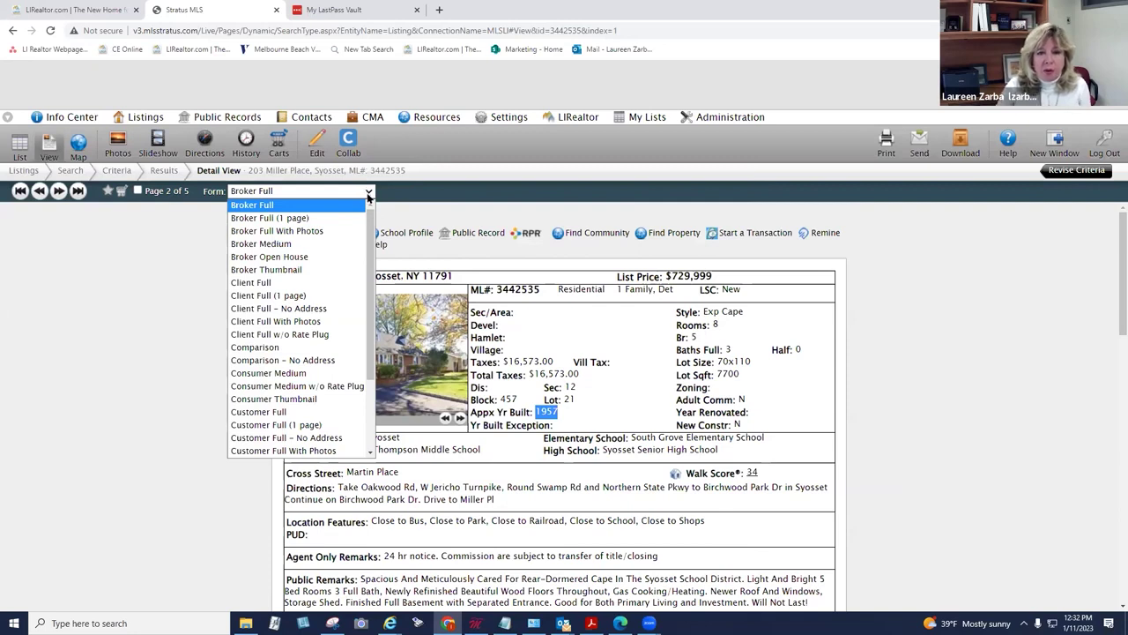
pyautogui.moveTo(370, 228); pyautogui.dragTo(369, 246)
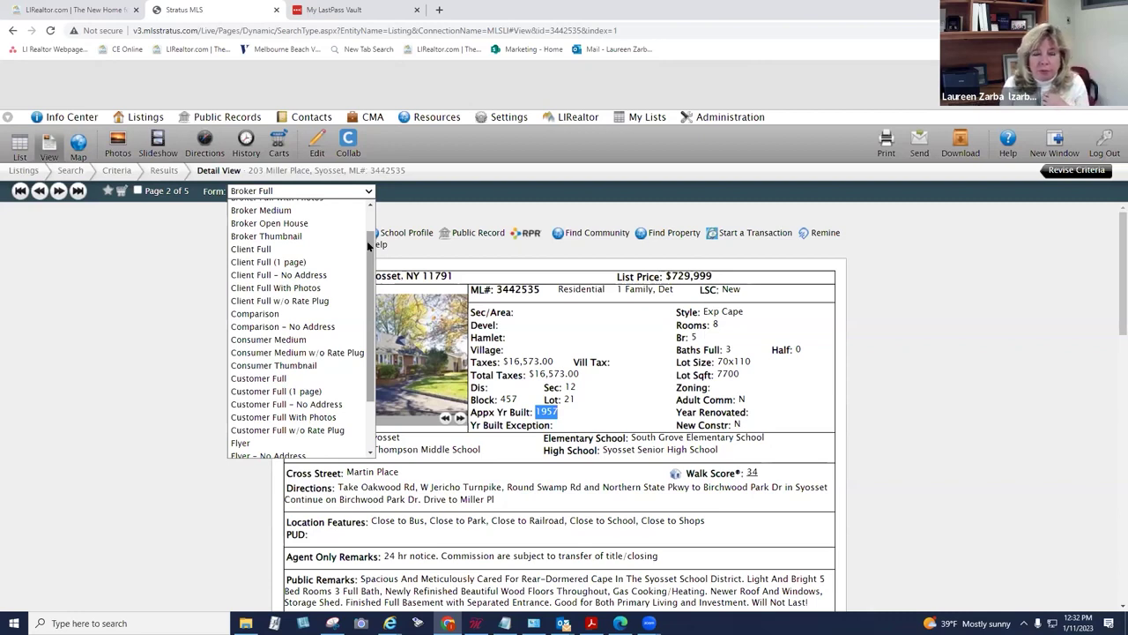
pyautogui.click(333, 418)
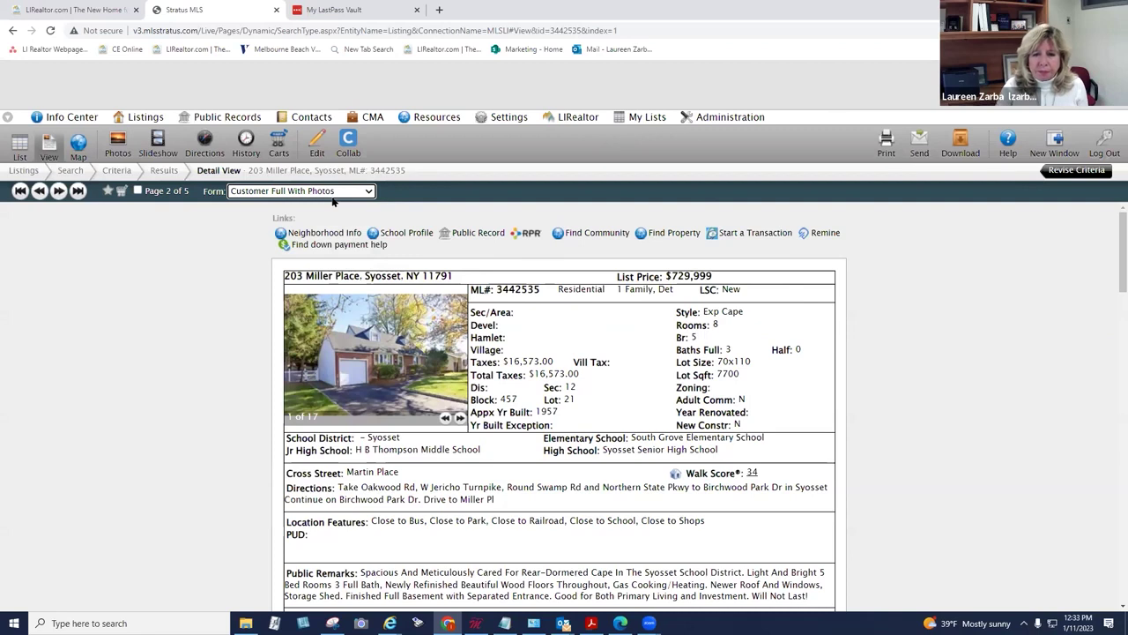
pyautogui.moveTo(1110, 252); pyautogui.dragTo(1110, 367)
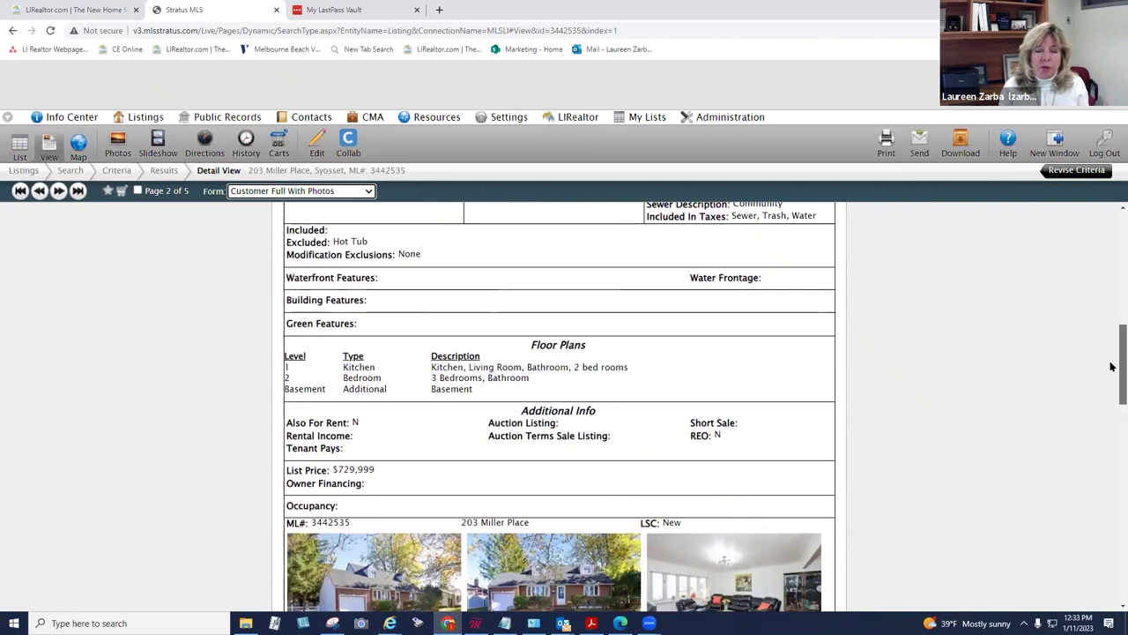
pyautogui.moveTo(1110, 366); pyautogui.dragTo(1091, 339)
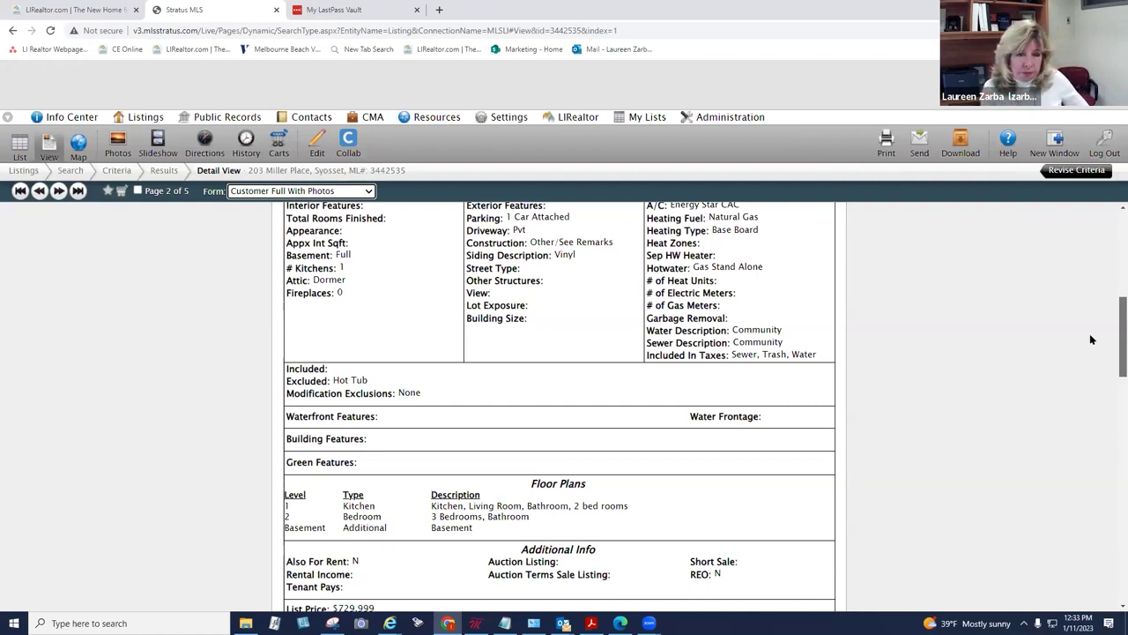
pyautogui.scroll(2, 1090, 339)
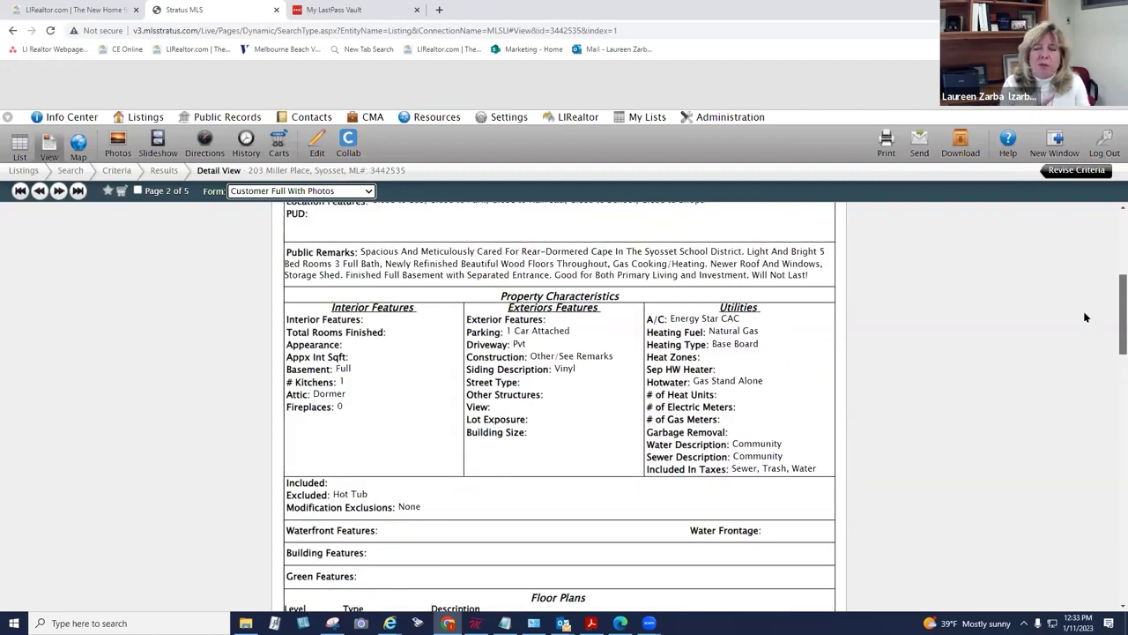
pyautogui.scroll(4, 1094, 273)
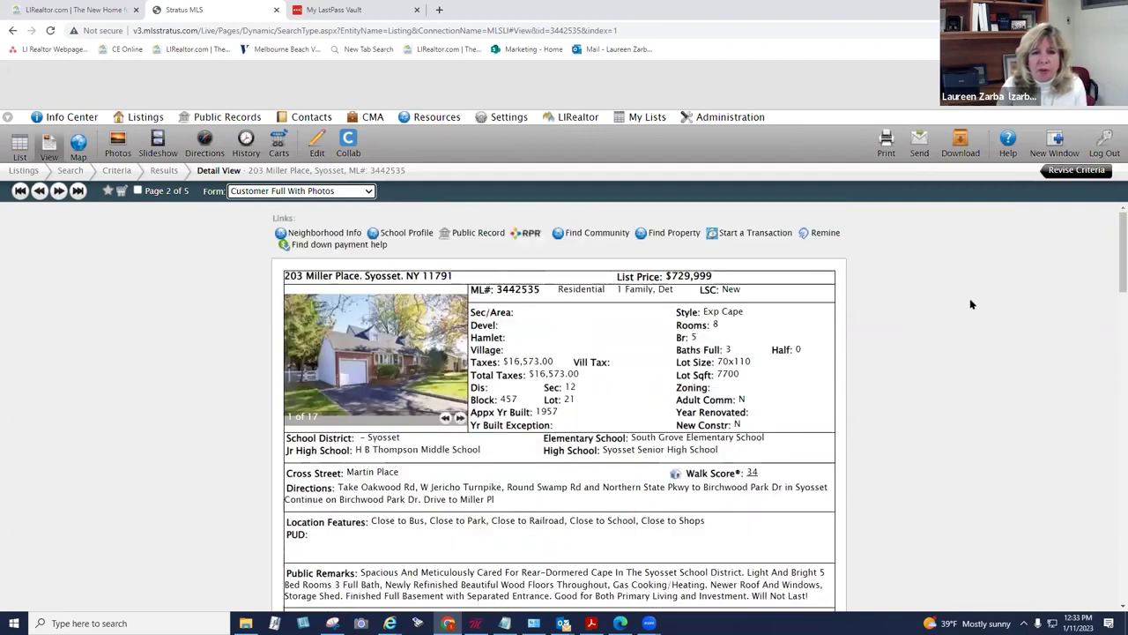
pyautogui.scroll(-15, 966, 298)
pyautogui.scroll(5, 966, 298)
pyautogui.scroll(10, 970, 309)
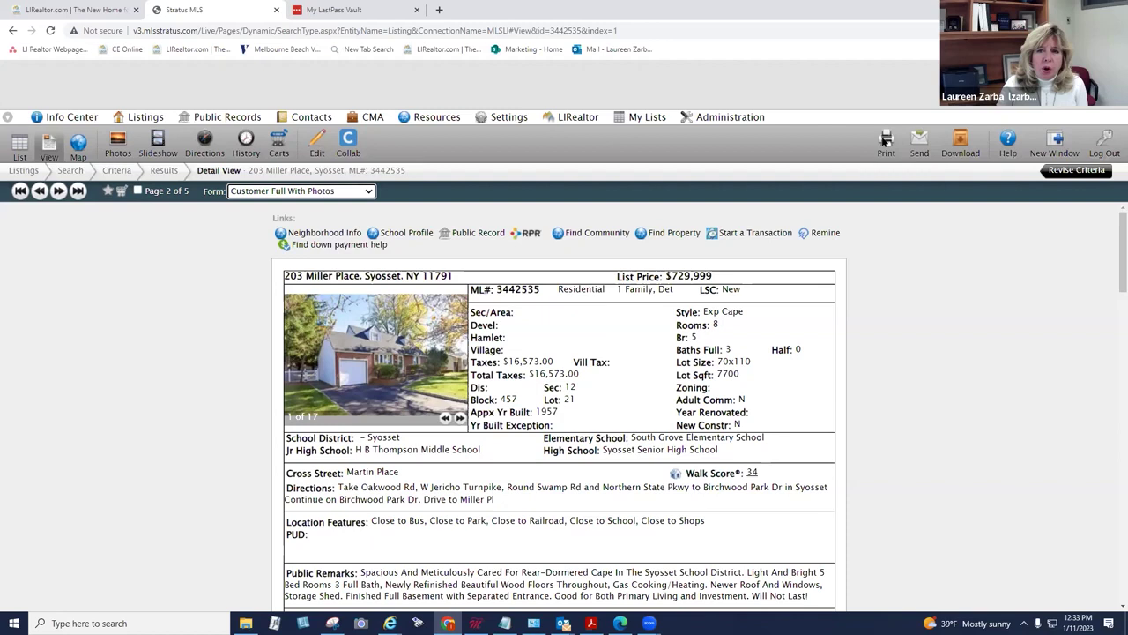
pyautogui.click(369, 191)
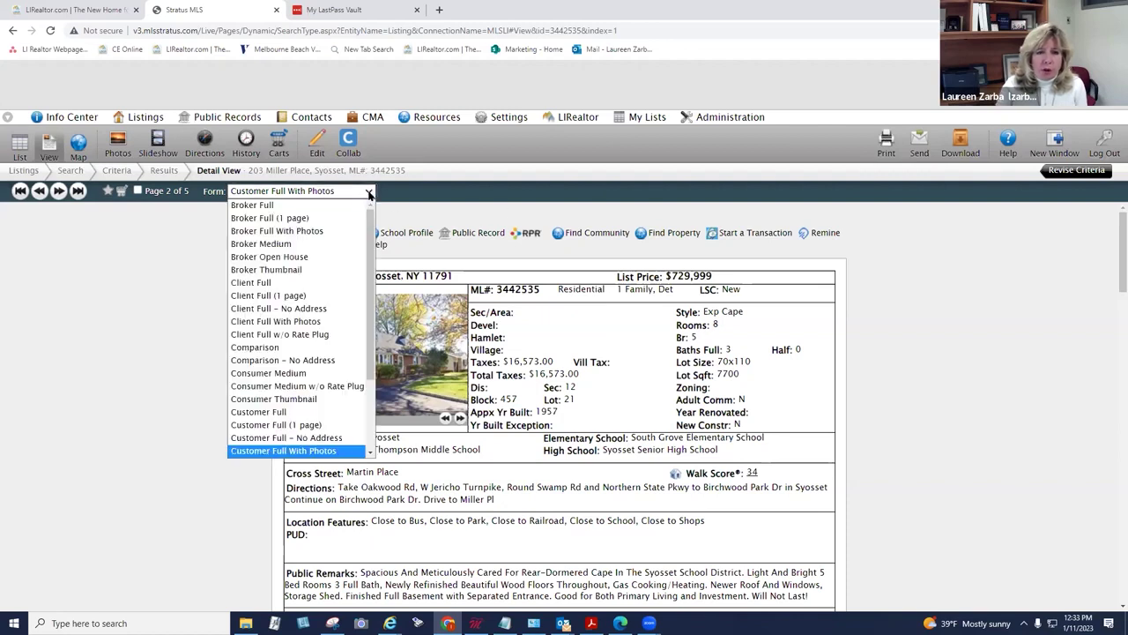
pyautogui.moveTo(369, 213); pyautogui.dragTo(273, 419)
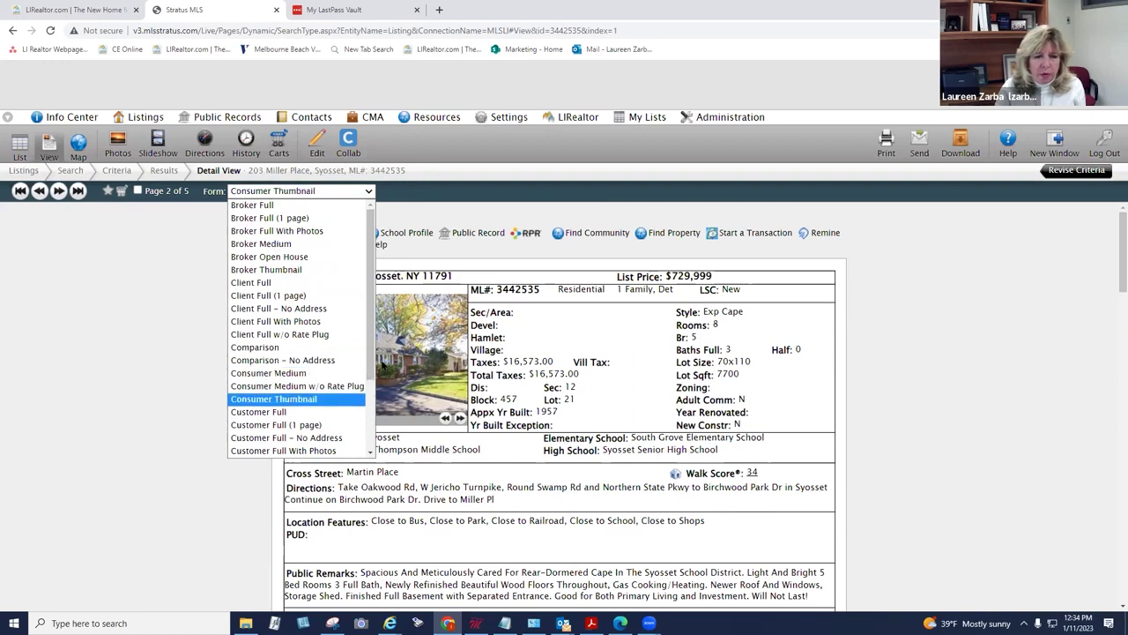
pyautogui.moveTo(370, 377); pyautogui.dragTo(363, 446)
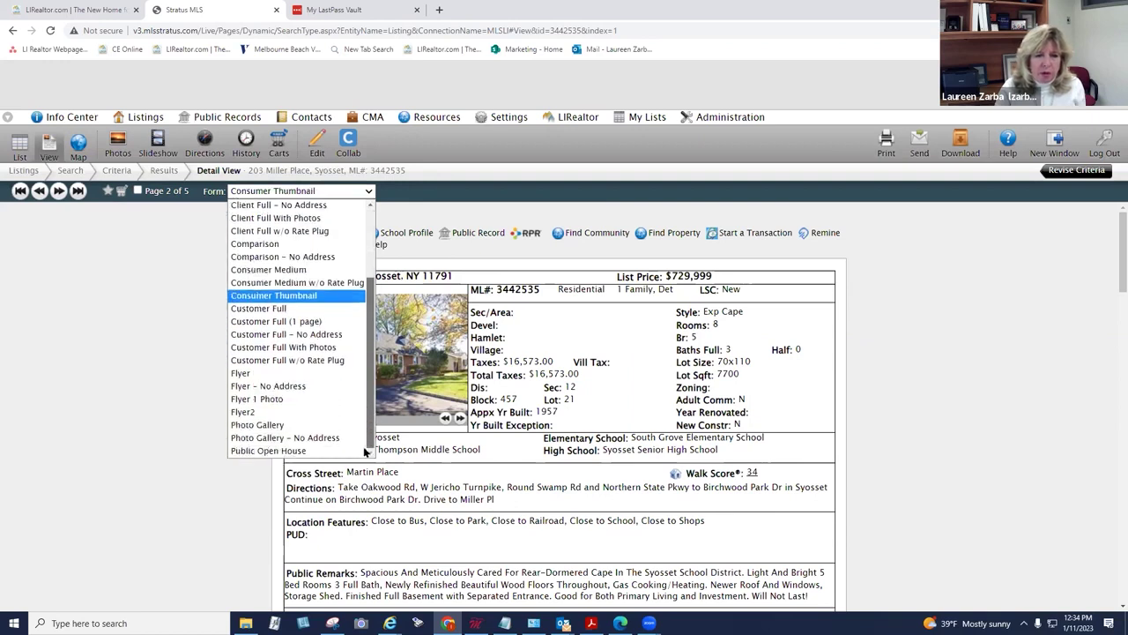
pyautogui.click(319, 412)
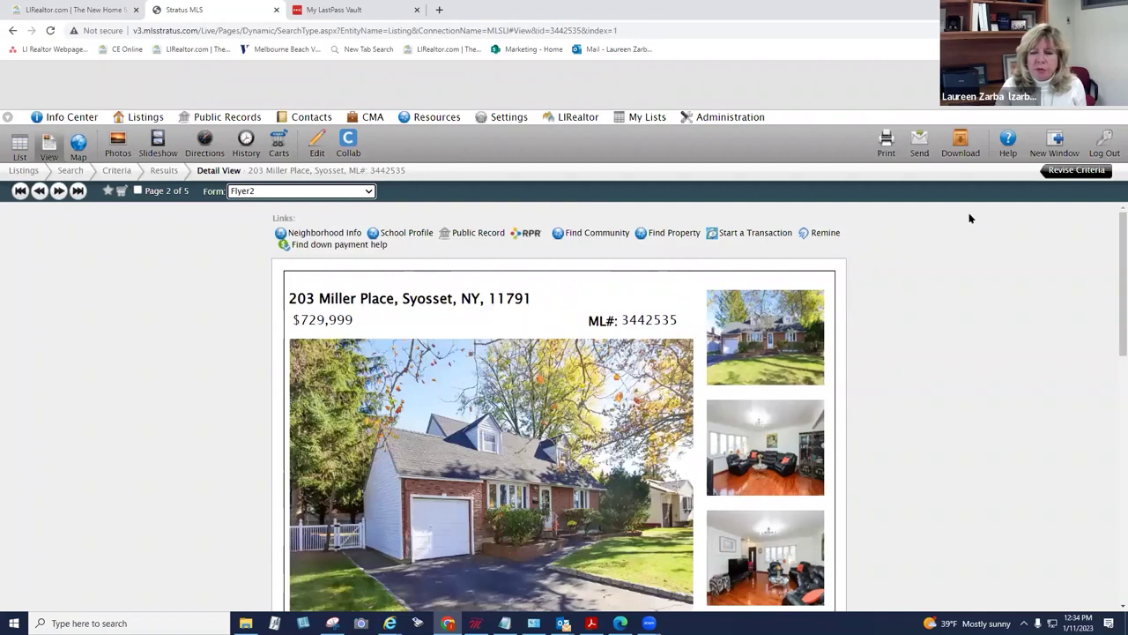
# Step: Scroll through the Flyer2 page, then switch the listing to the Flyer layout
pyautogui.moveTo(1110, 259); pyautogui.dragTo(1110, 460)
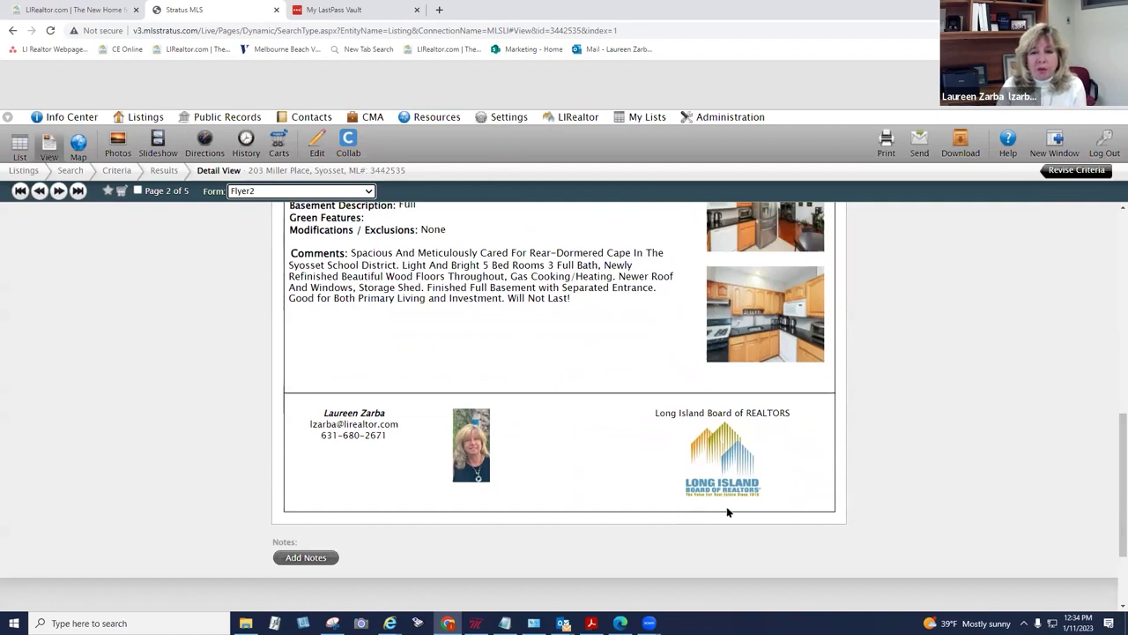
pyautogui.scroll(10, 924, 442)
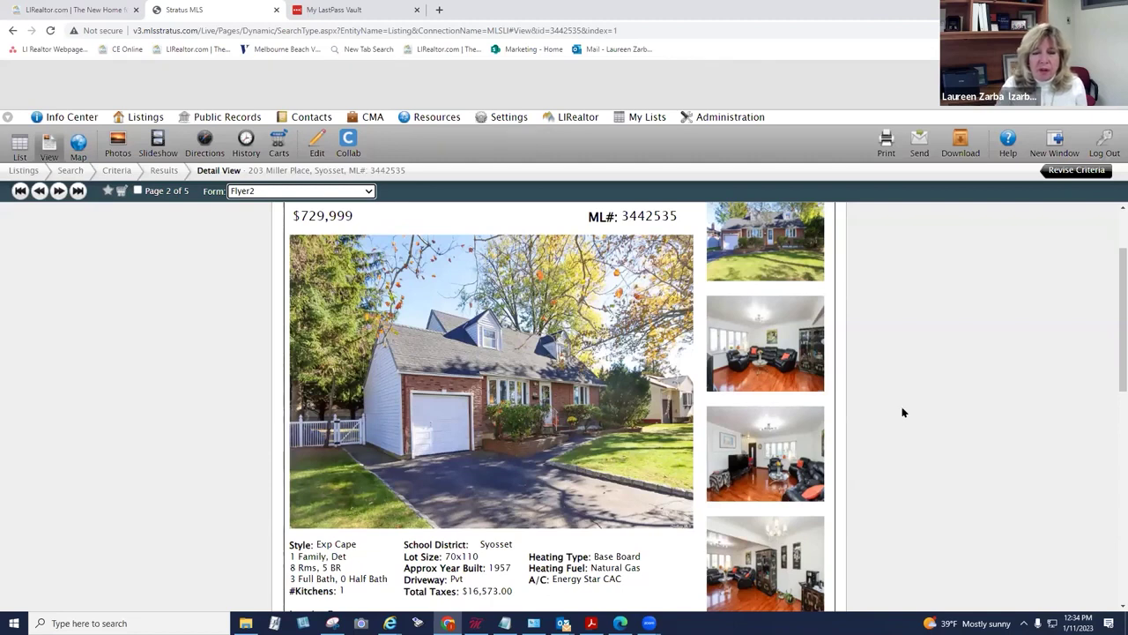
pyautogui.click(369, 195)
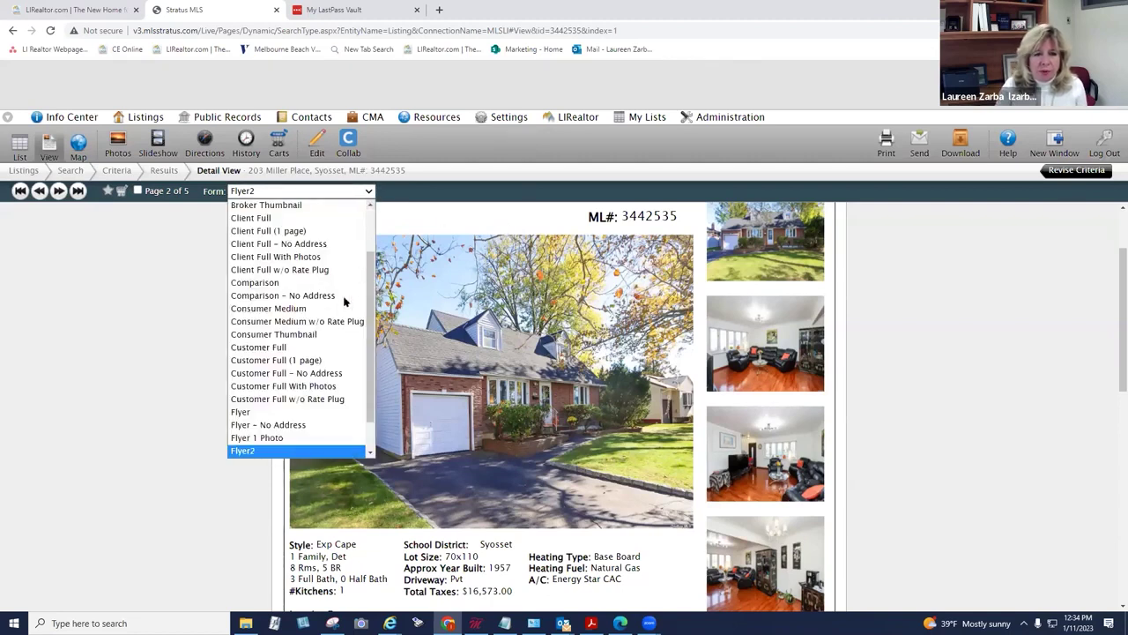
pyautogui.click(348, 412)
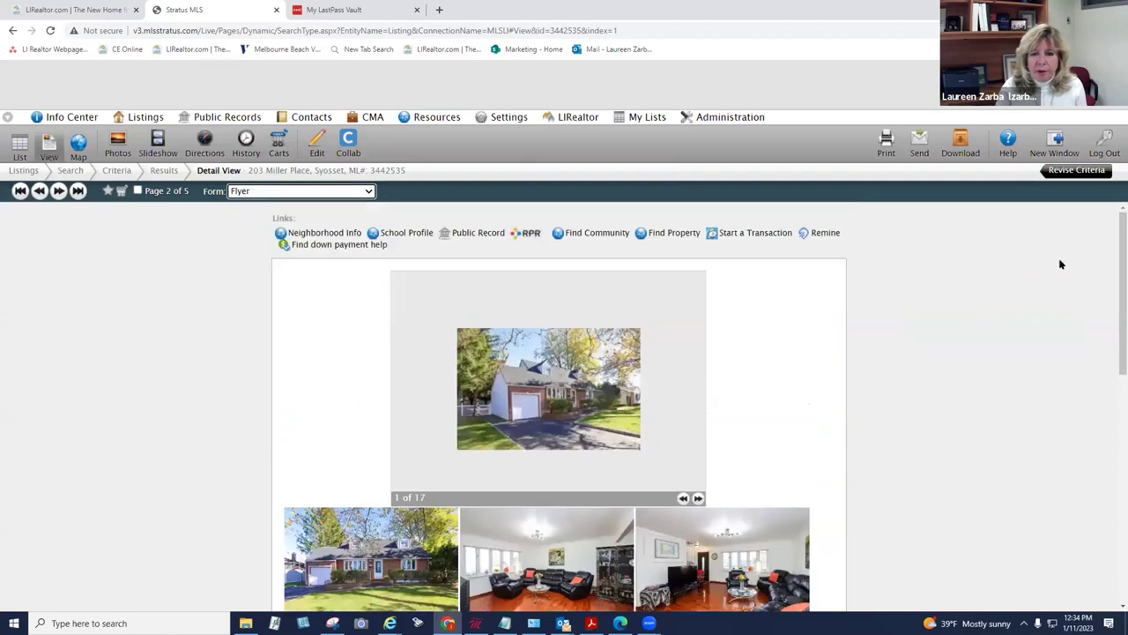
pyautogui.moveTo(1112, 255); pyautogui.dragTo(1107, 234)
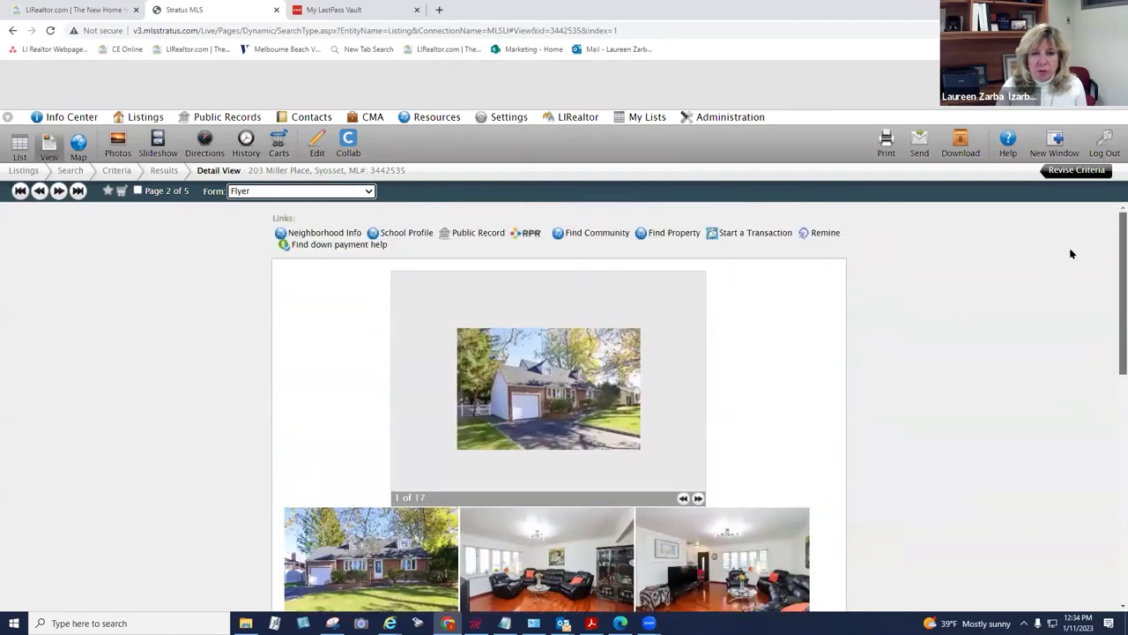
pyautogui.click(370, 192)
pyautogui.scroll(3, 370, 247)
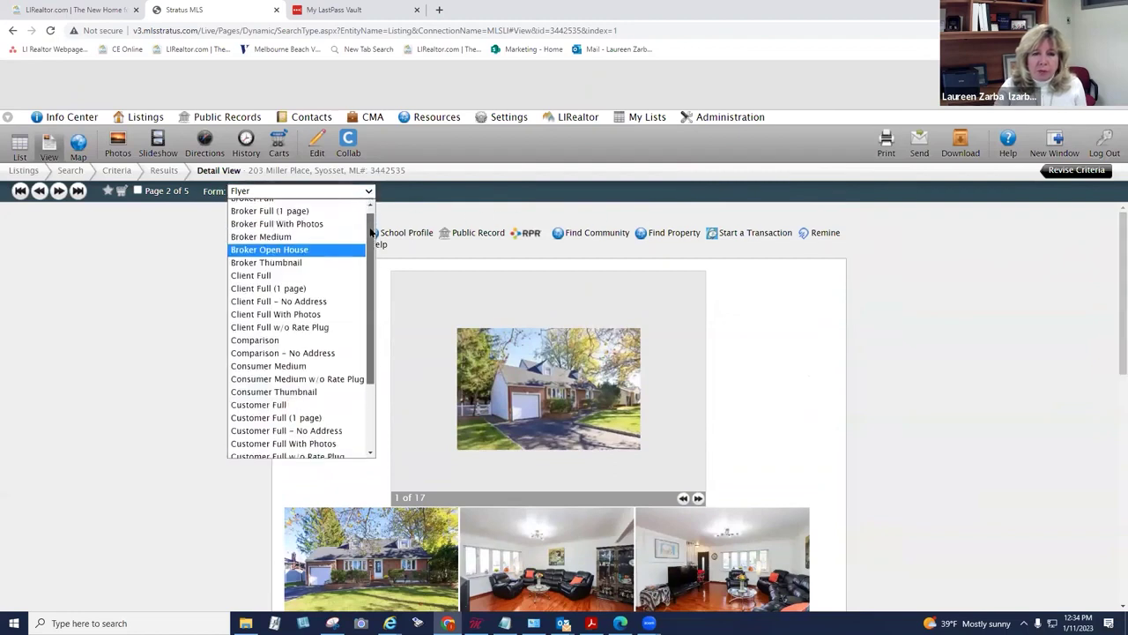
pyautogui.click(349, 206)
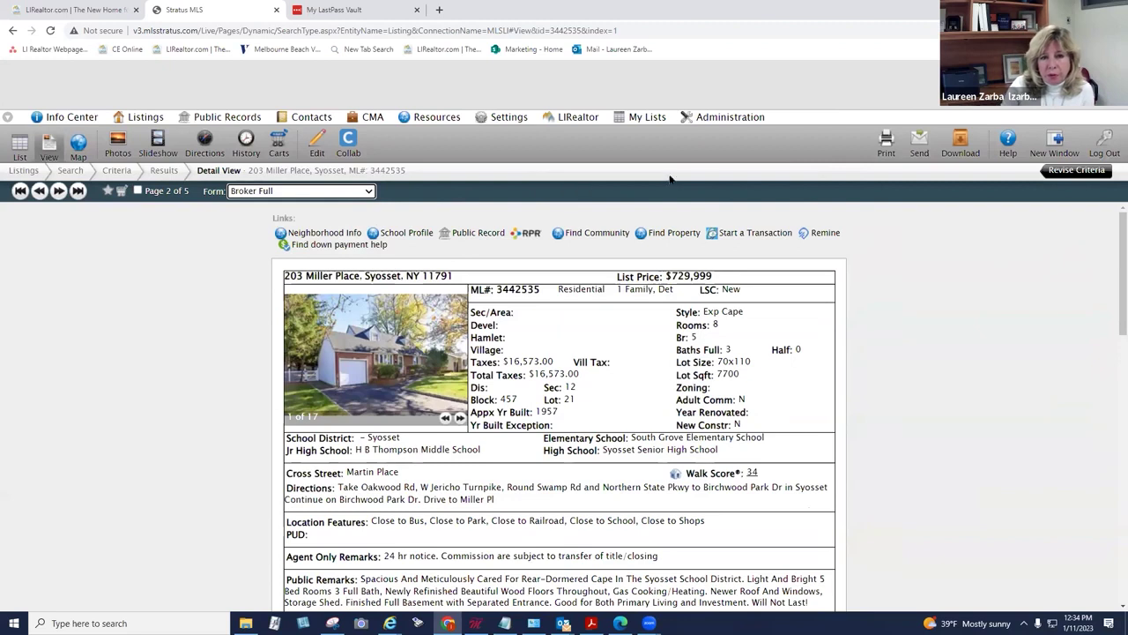
pyautogui.click(885, 141)
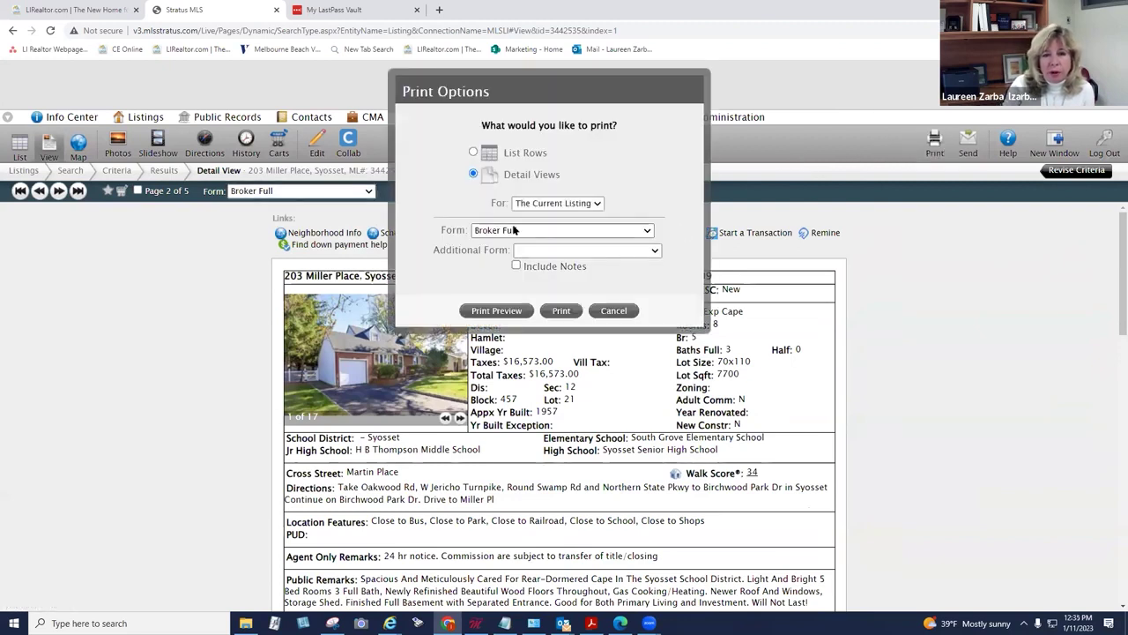
pyautogui.click(529, 249)
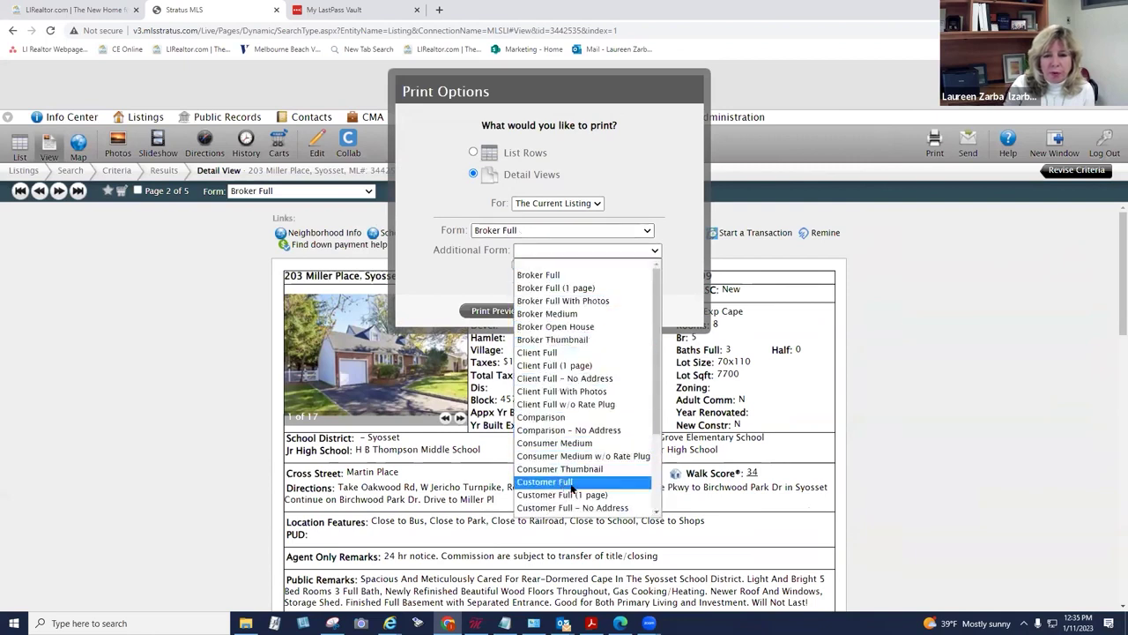
pyautogui.scroll(-3, 574, 485)
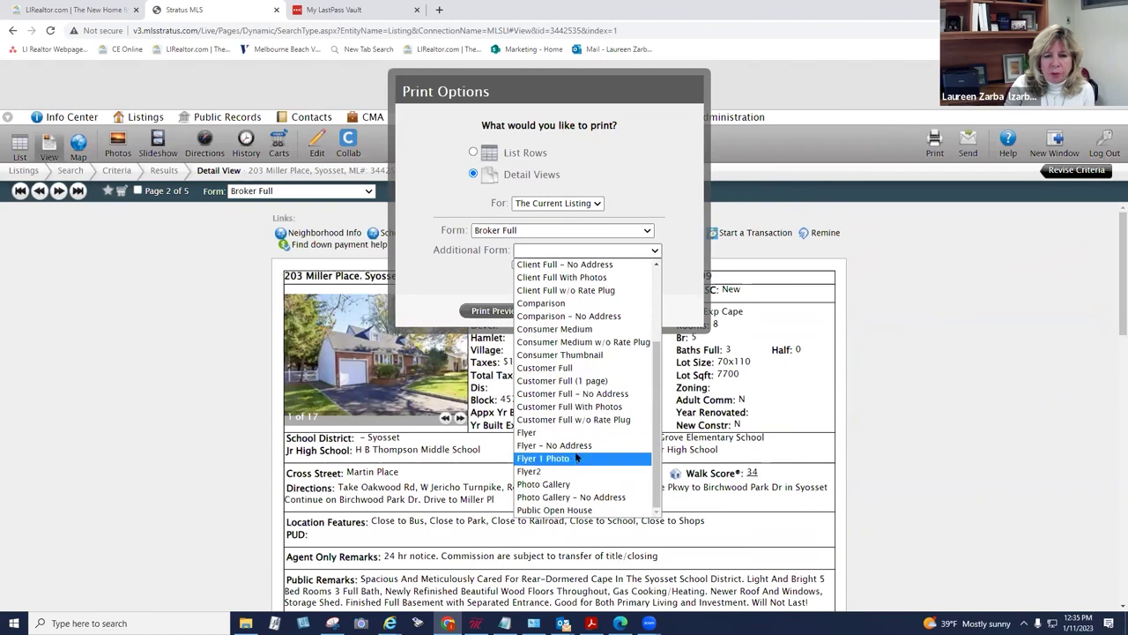
pyautogui.click(583, 405)
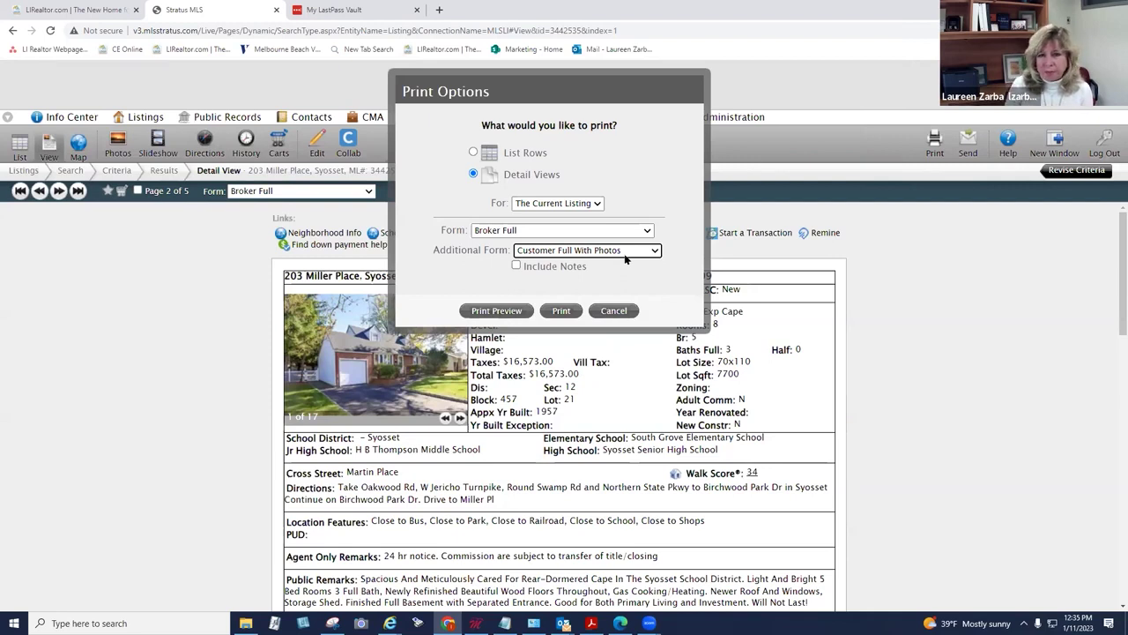
pyautogui.click(614, 310)
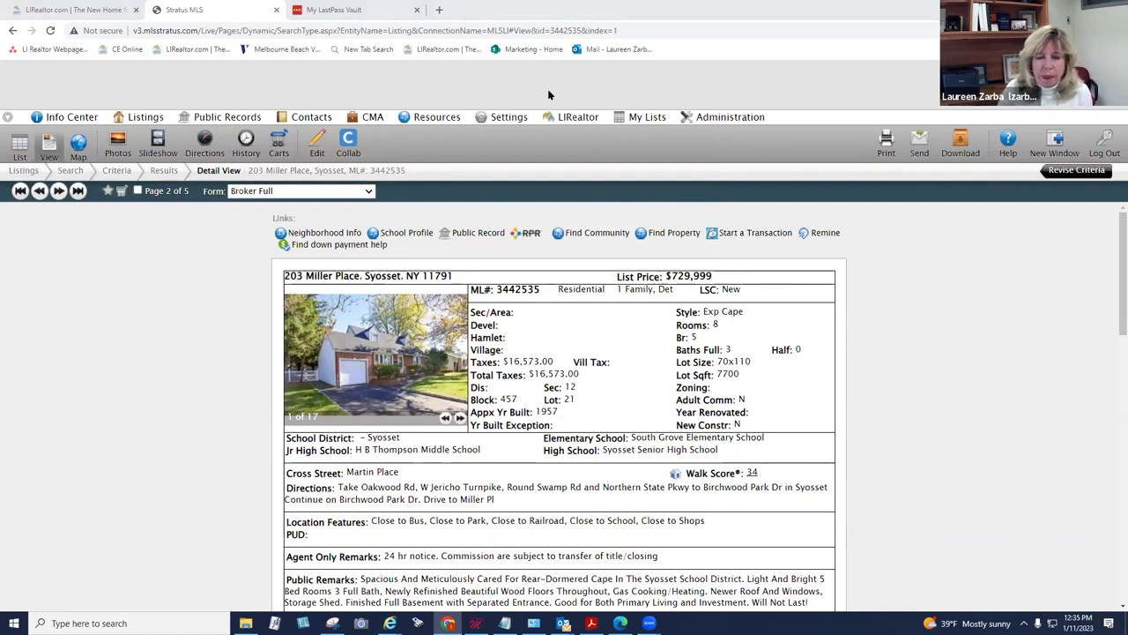
pyautogui.click(367, 195)
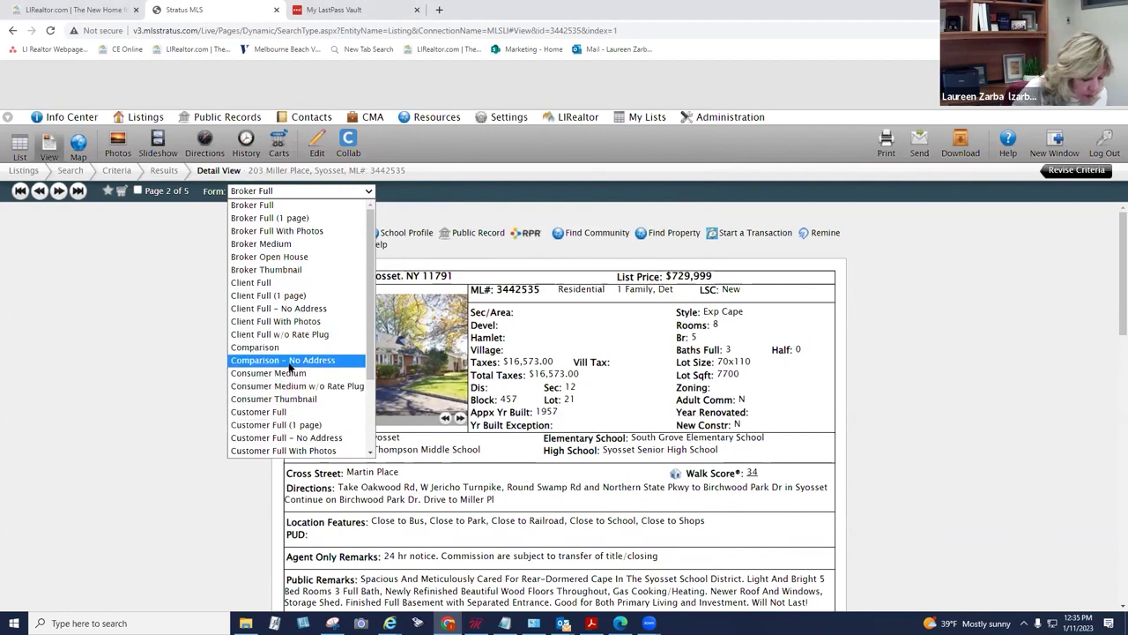
pyautogui.click(394, 220)
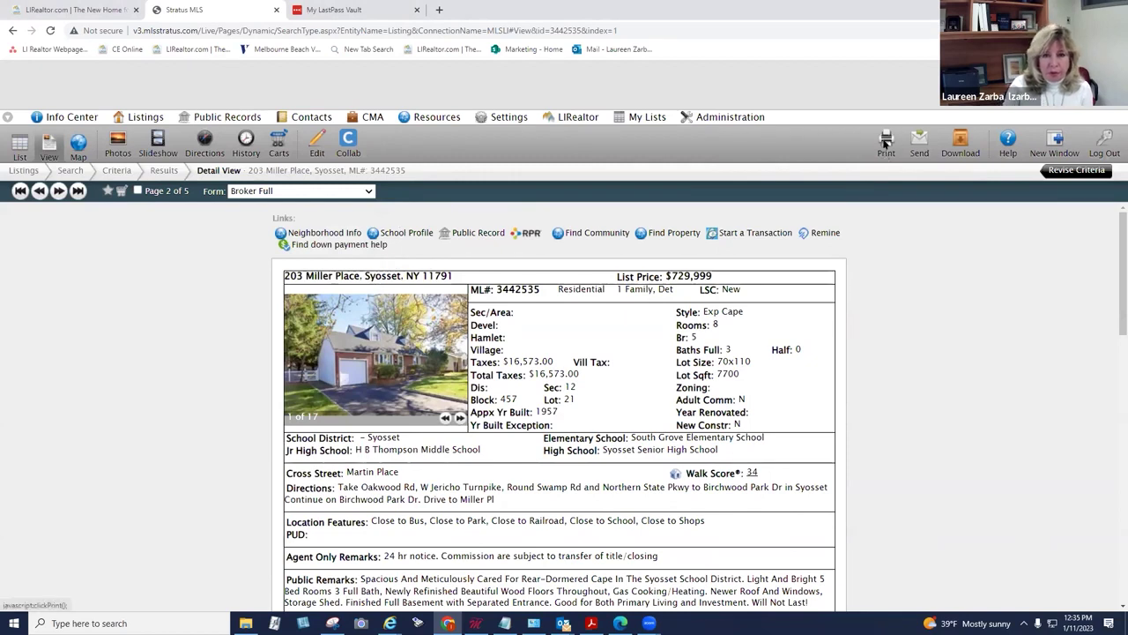
pyautogui.click(919, 141)
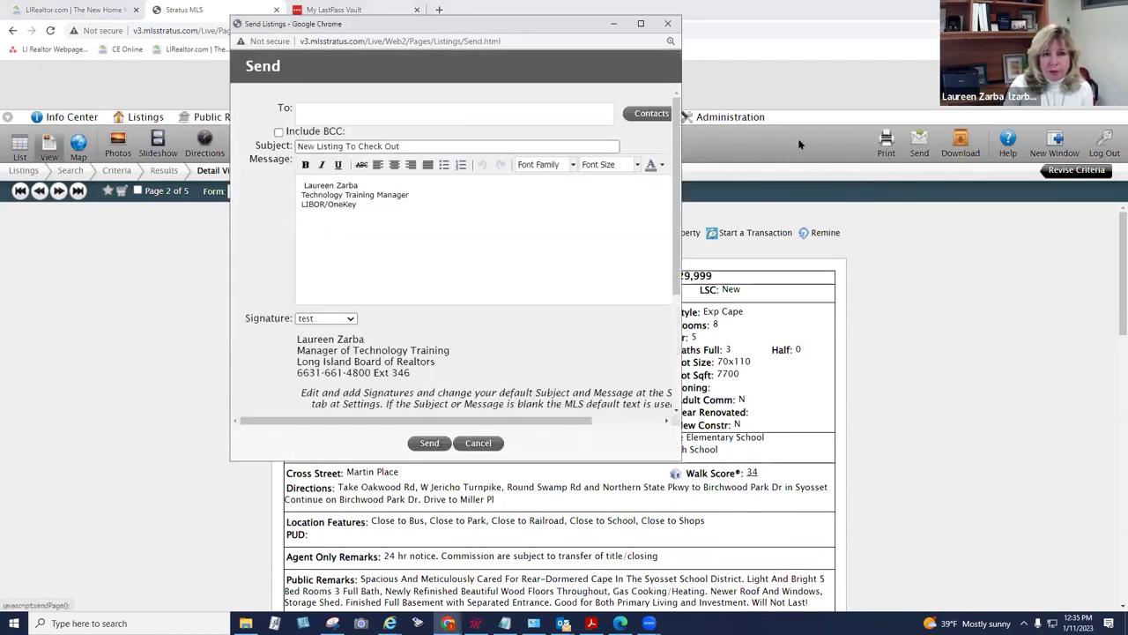
pyautogui.click(328, 112)
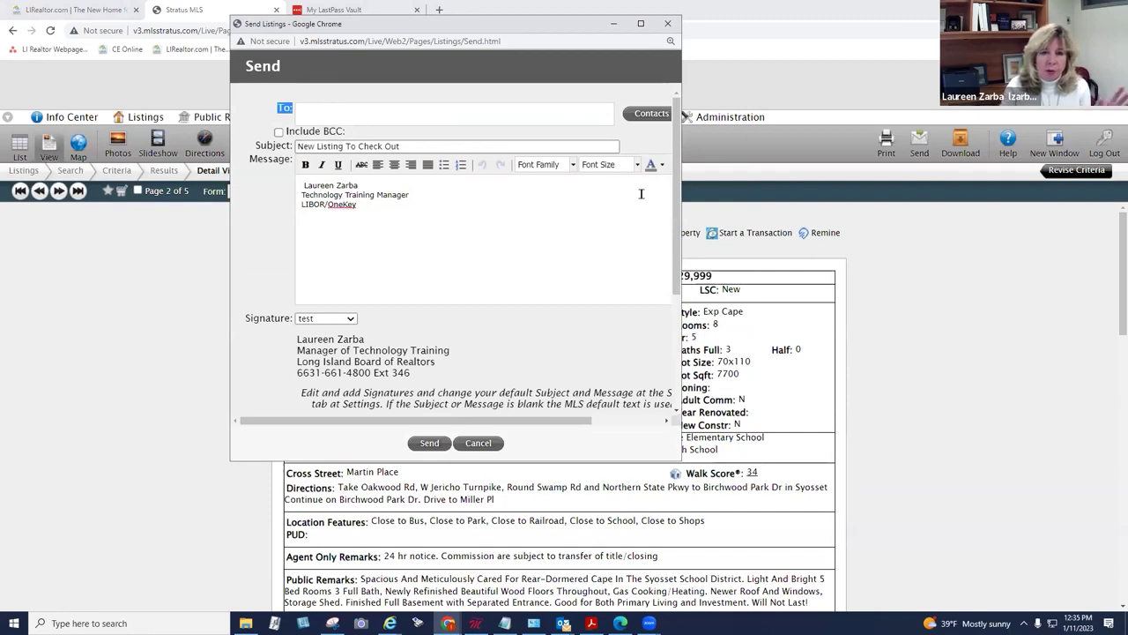
pyautogui.scroll(-5, 677, 198)
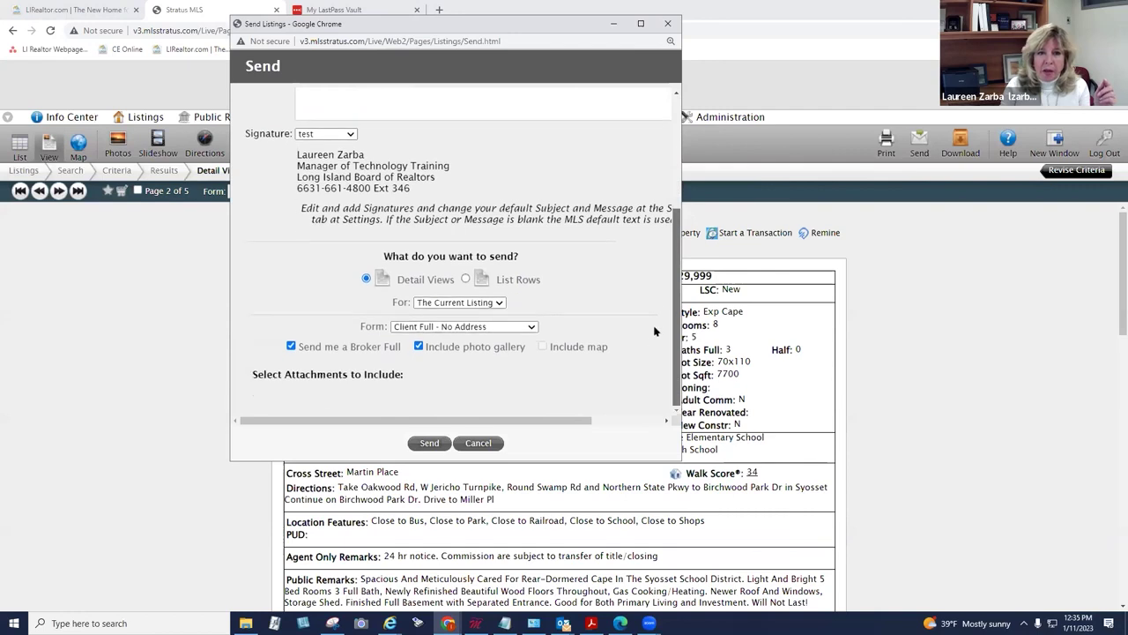
pyautogui.scroll(5, 557, 356)
pyautogui.scroll(-3, 557, 356)
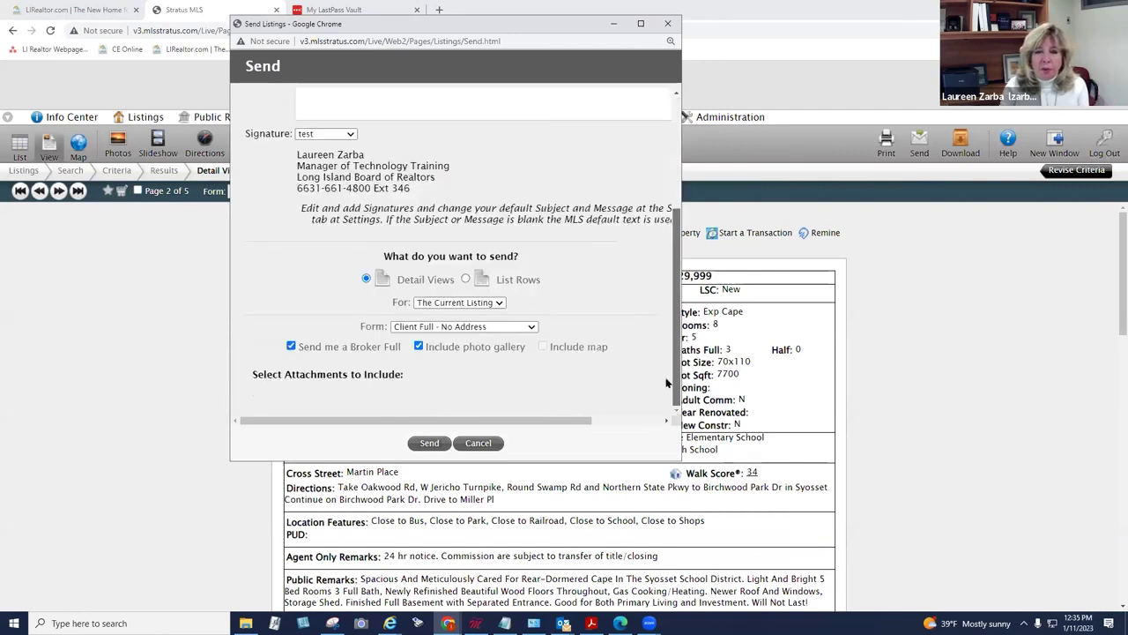
pyautogui.click(495, 328)
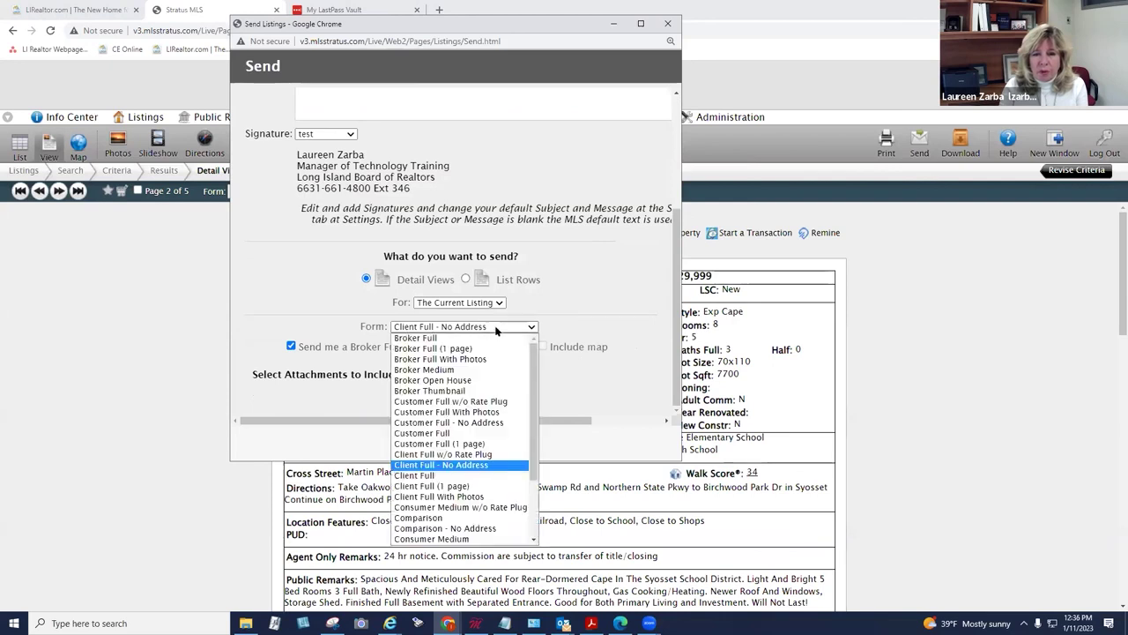
pyautogui.click(481, 433)
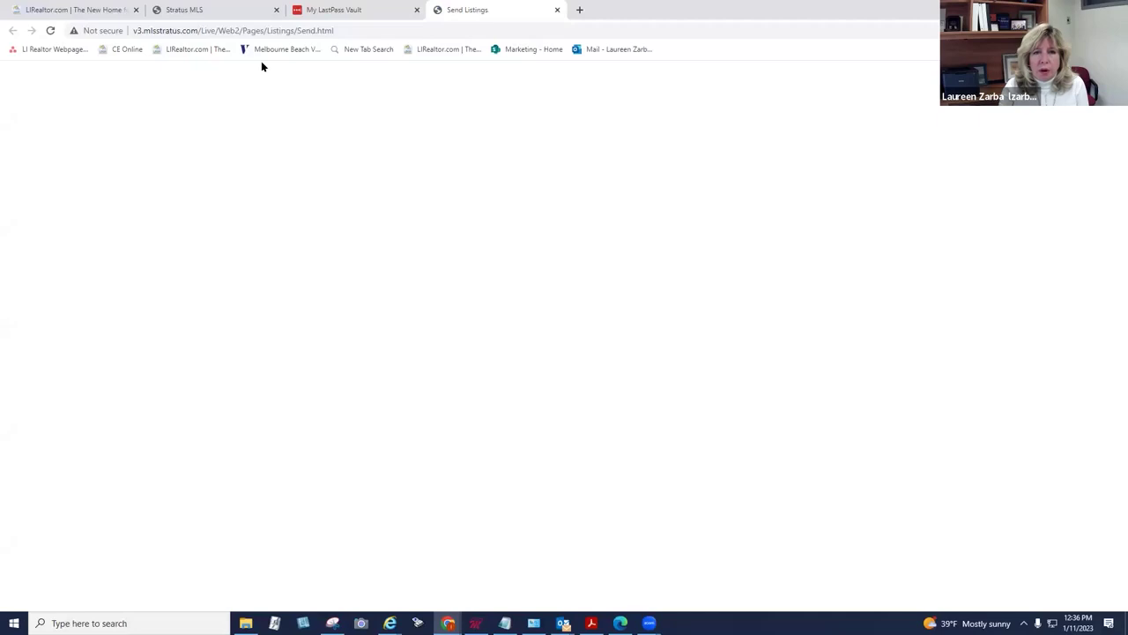
pyautogui.click(181, 13)
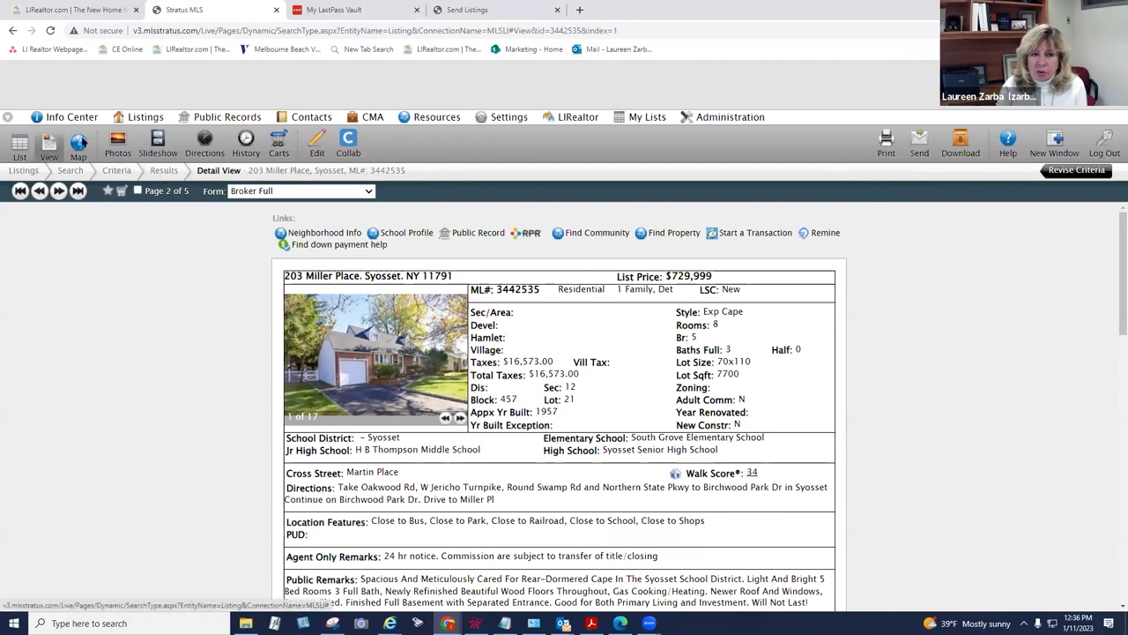
# Step: Toggle the 5 Syosset results through list, detail and map views, ending in plain List view
pyautogui.click(17, 143)
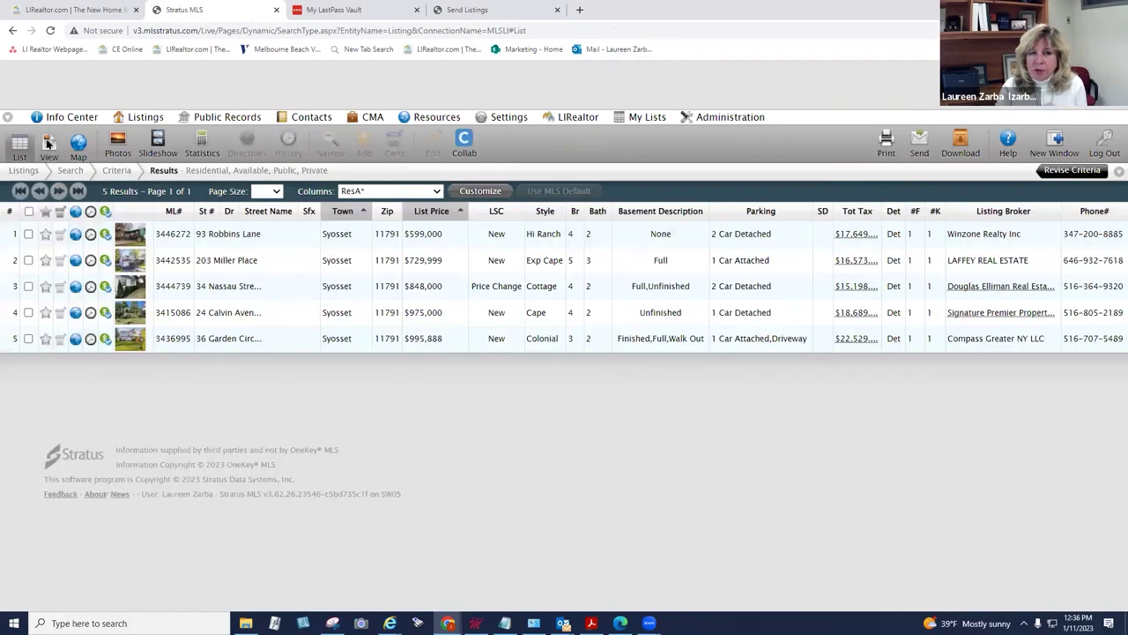
pyautogui.click(48, 143)
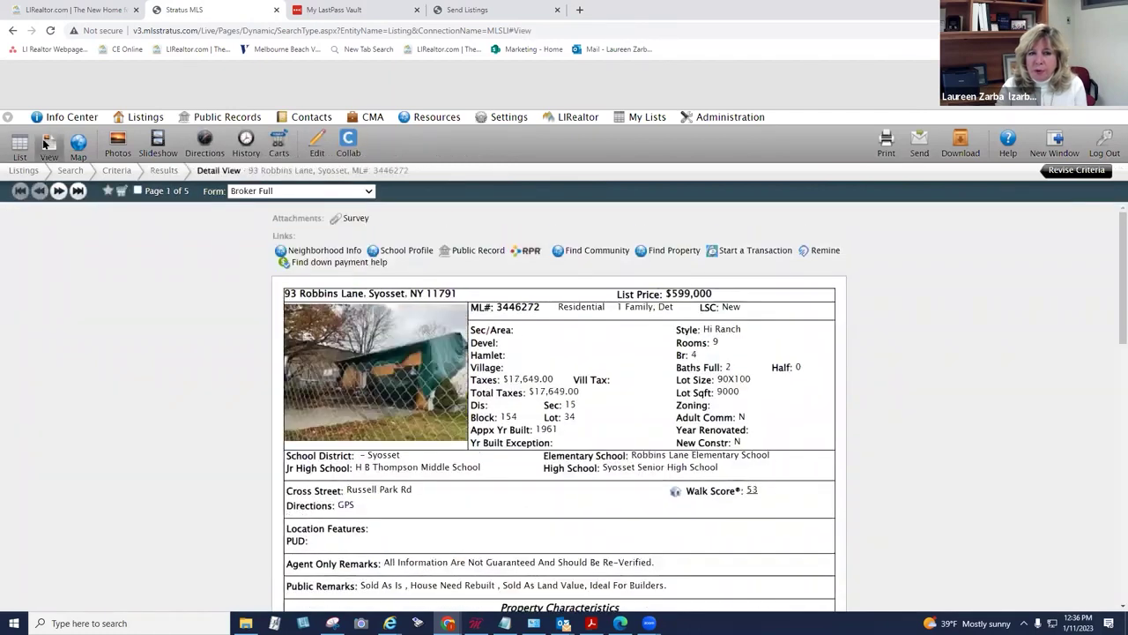
pyautogui.click(21, 143)
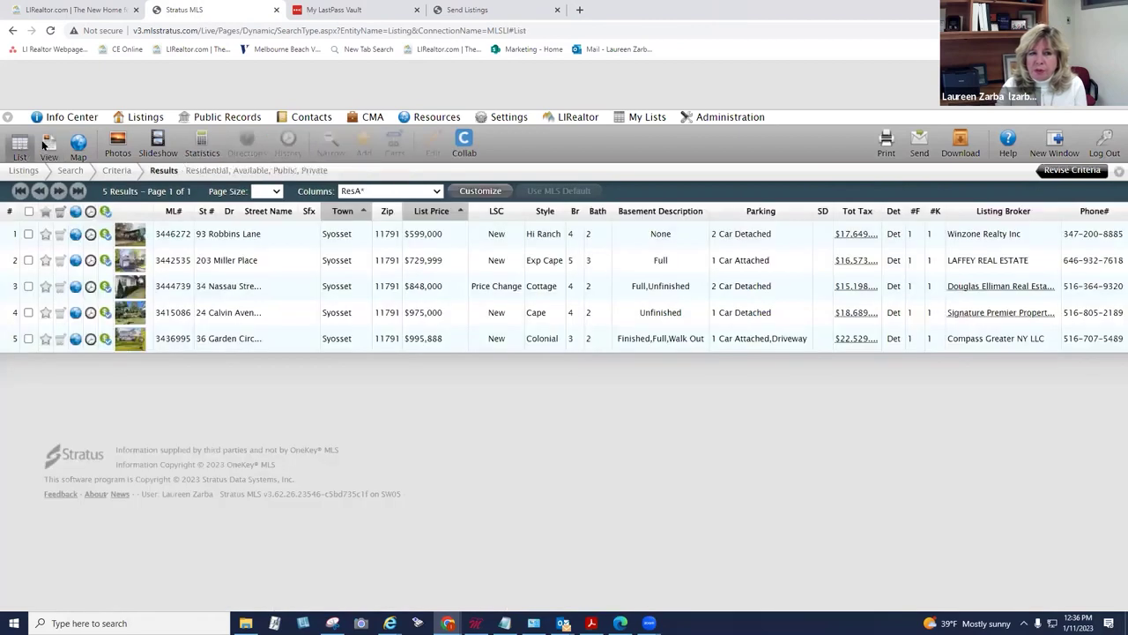
pyautogui.click(78, 146)
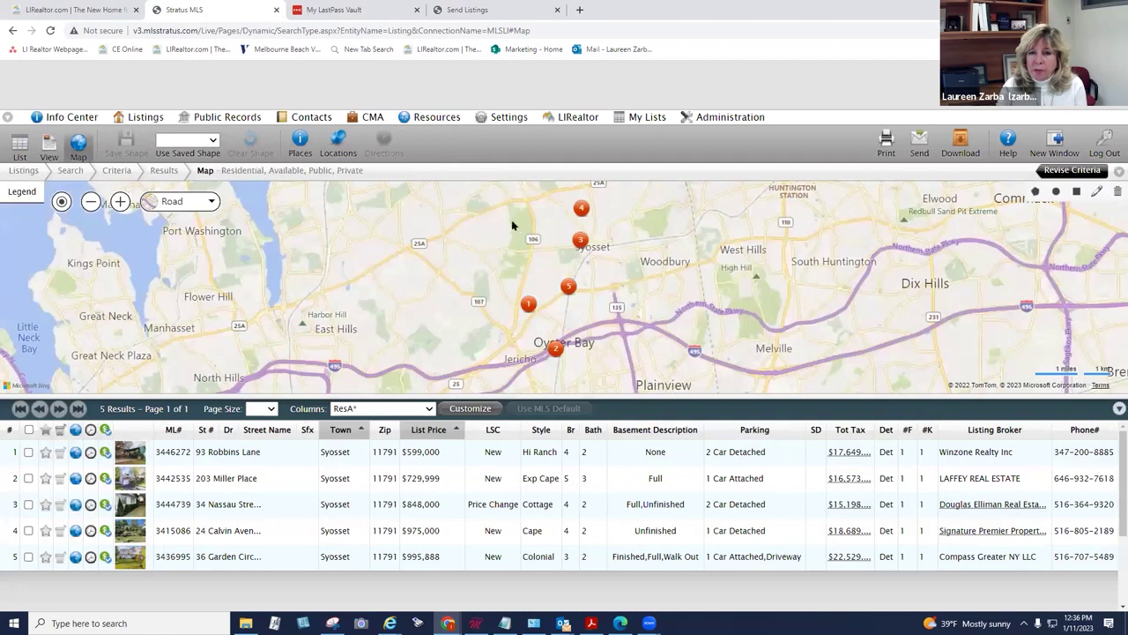
pyautogui.moveTo(581, 207)
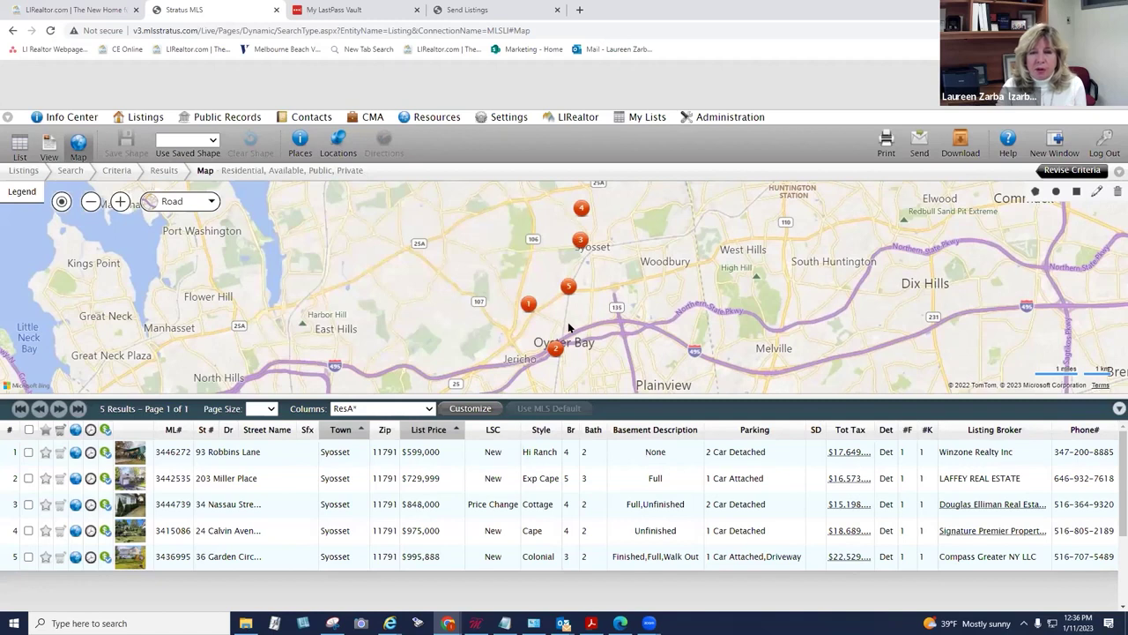
pyautogui.click(19, 145)
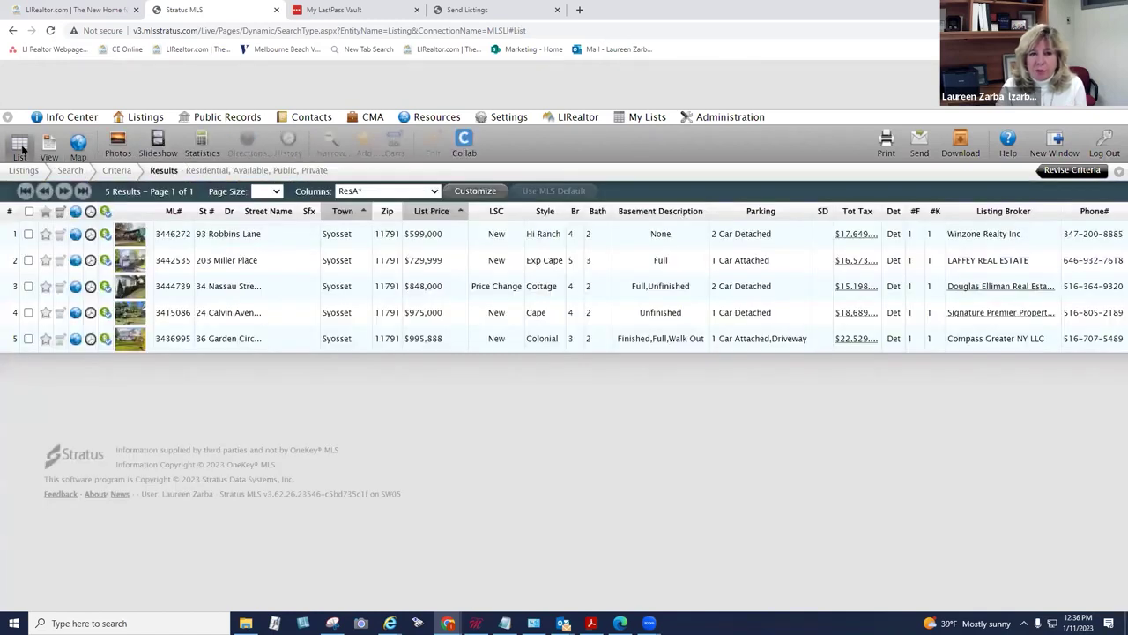
pyautogui.moveTo(148, 119)
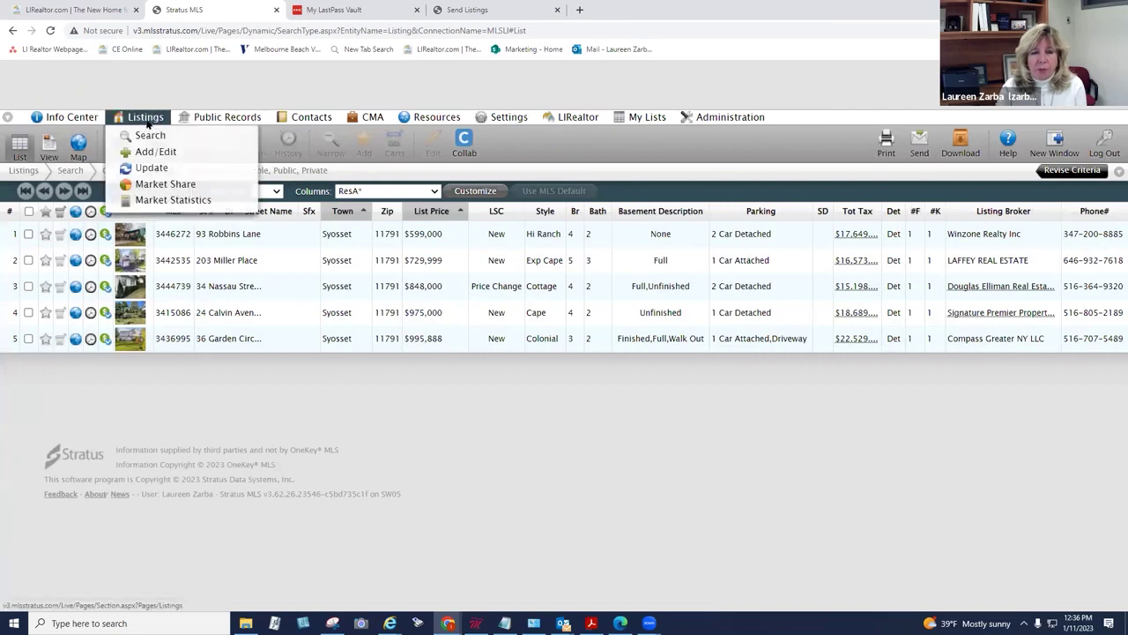
# Step: Start a new Residential listing search for Unavailable only, with Available unticked, and continue
pyautogui.click(149, 135)
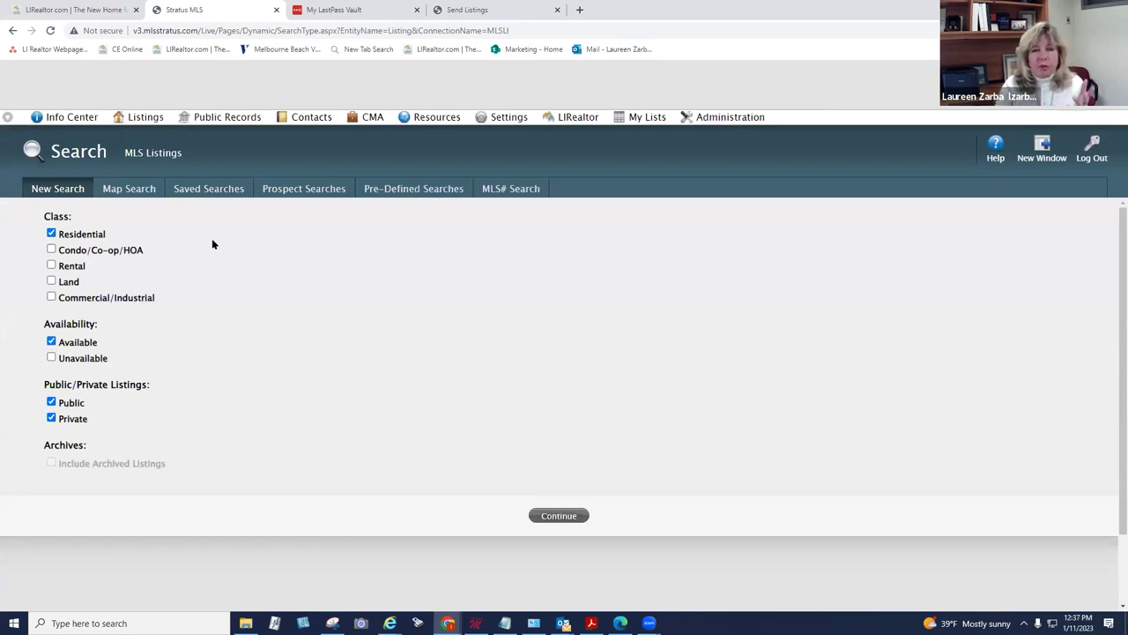
pyautogui.click(51, 358)
pyautogui.click(51, 341)
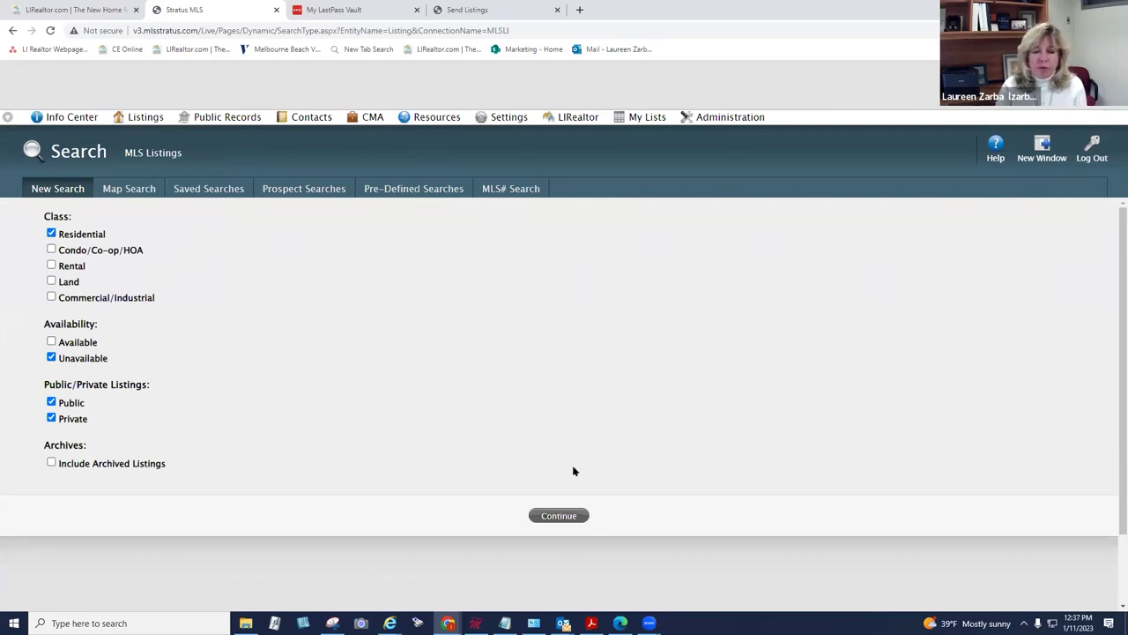
pyautogui.click(564, 515)
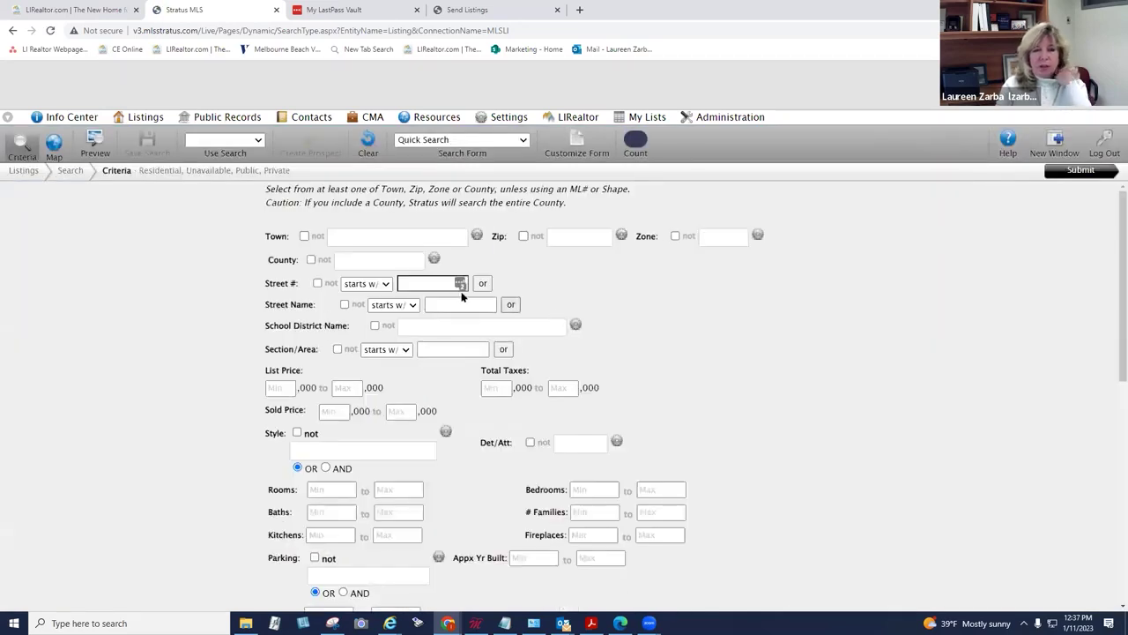
# Step: Set the search town to Massapequa
pyautogui.click(387, 238)
pyautogui.write('mass')
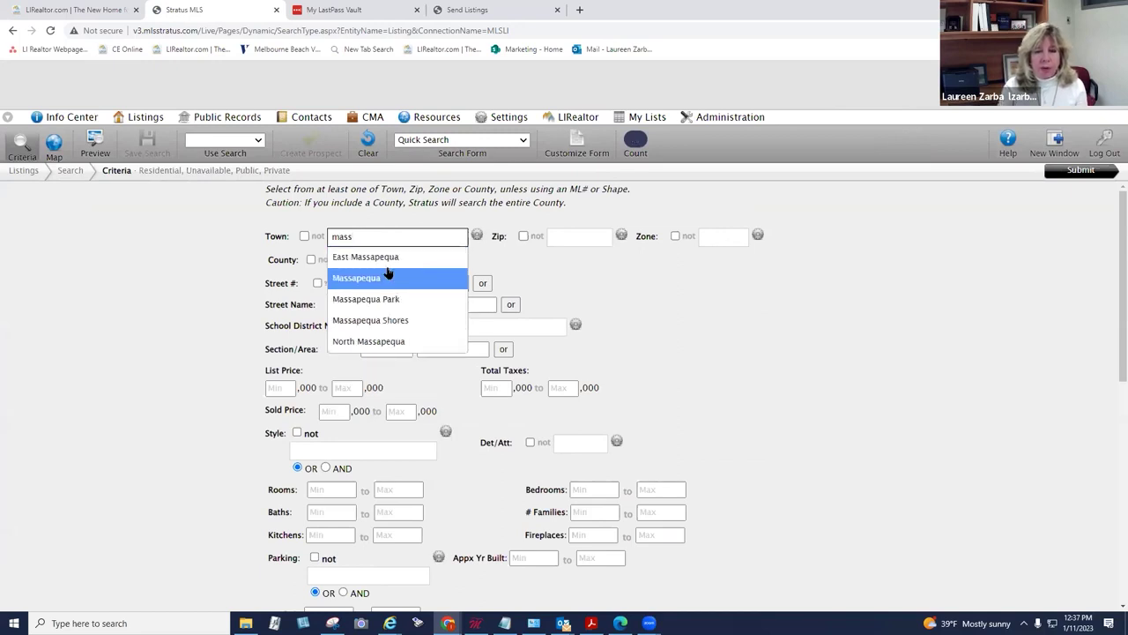
pyautogui.click(389, 278)
# Step: Set the minimum title date to 7/1/2022 and check the Title Dte help note
pyautogui.scroll(-10, 626, 307)
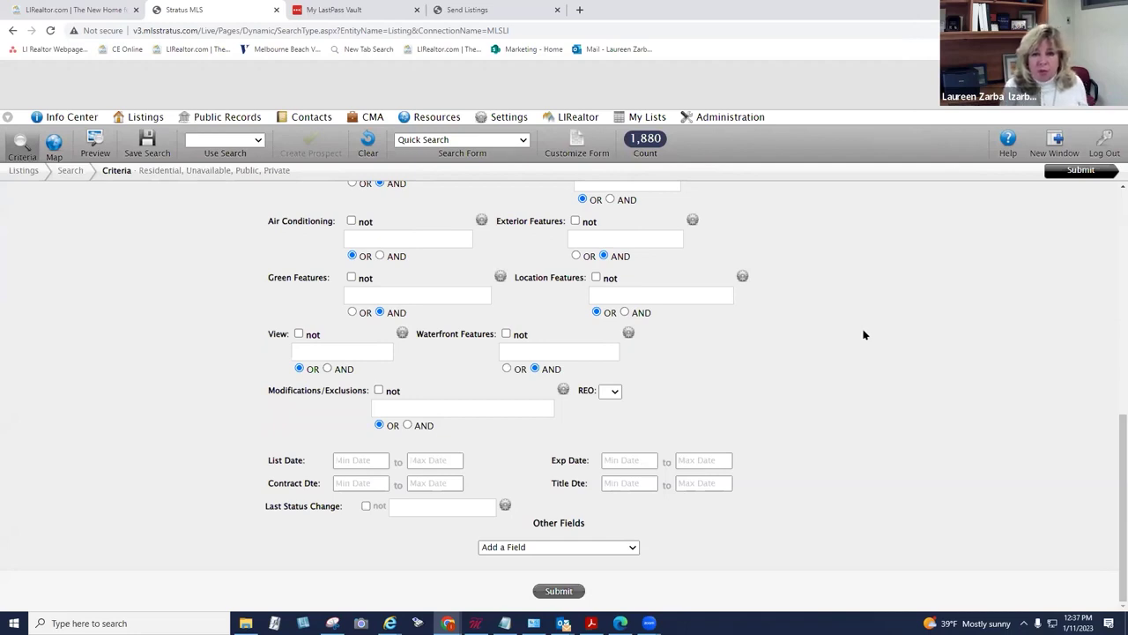
pyautogui.click(628, 483)
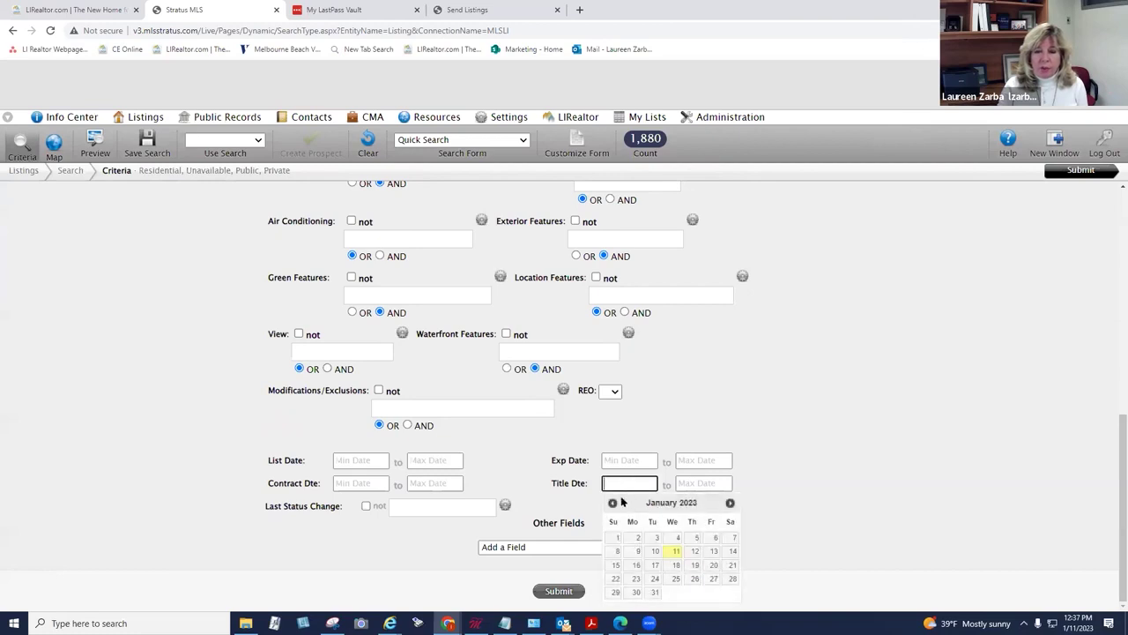
pyautogui.click(613, 502)
pyautogui.click(614, 502)
pyautogui.click(613, 503)
pyautogui.click(613, 502)
pyautogui.click(613, 503)
pyautogui.click(613, 502)
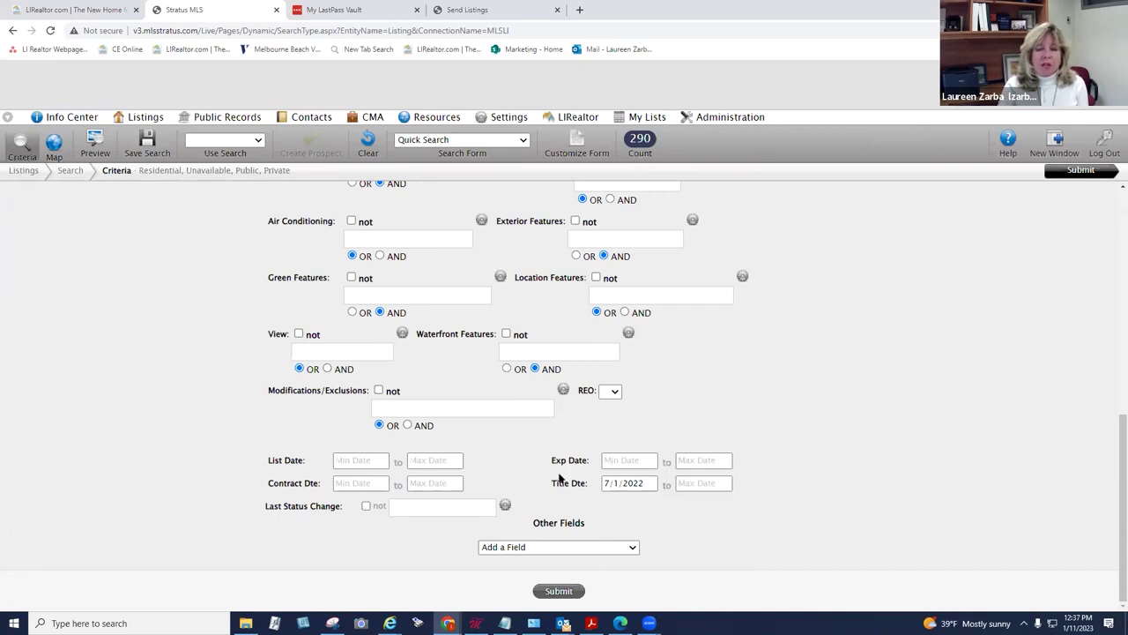
pyautogui.moveTo(552, 484); pyautogui.dragTo(589, 490)
pyautogui.click(595, 484)
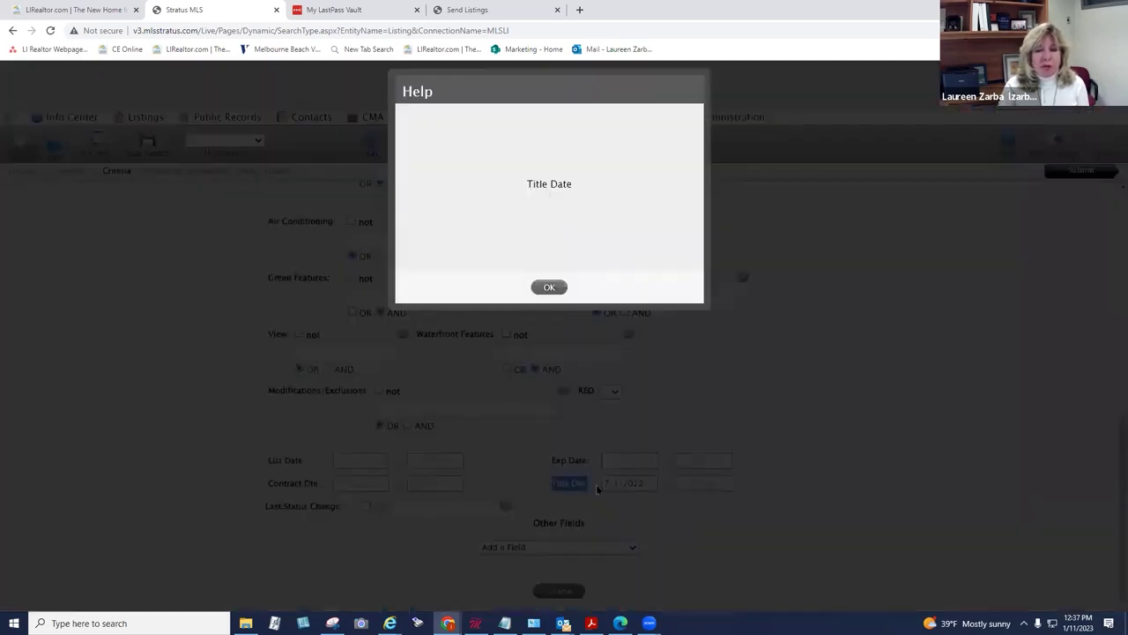
pyautogui.click(549, 289)
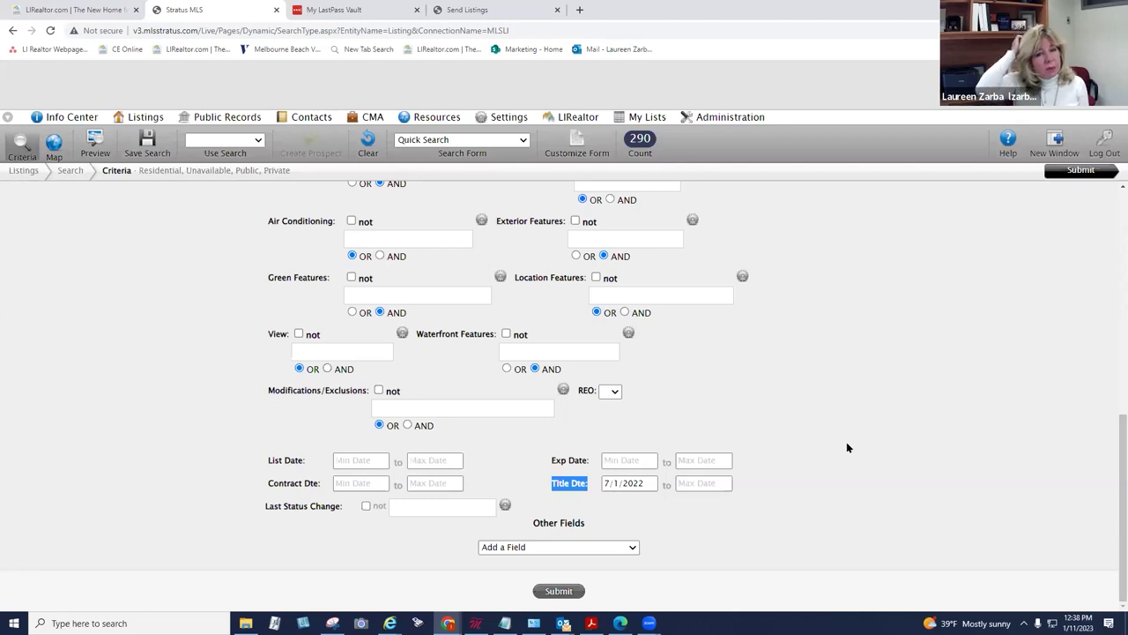
# Step: Run the Massapequa search and zoom in on the 290 results
pyautogui.click(1095, 170)
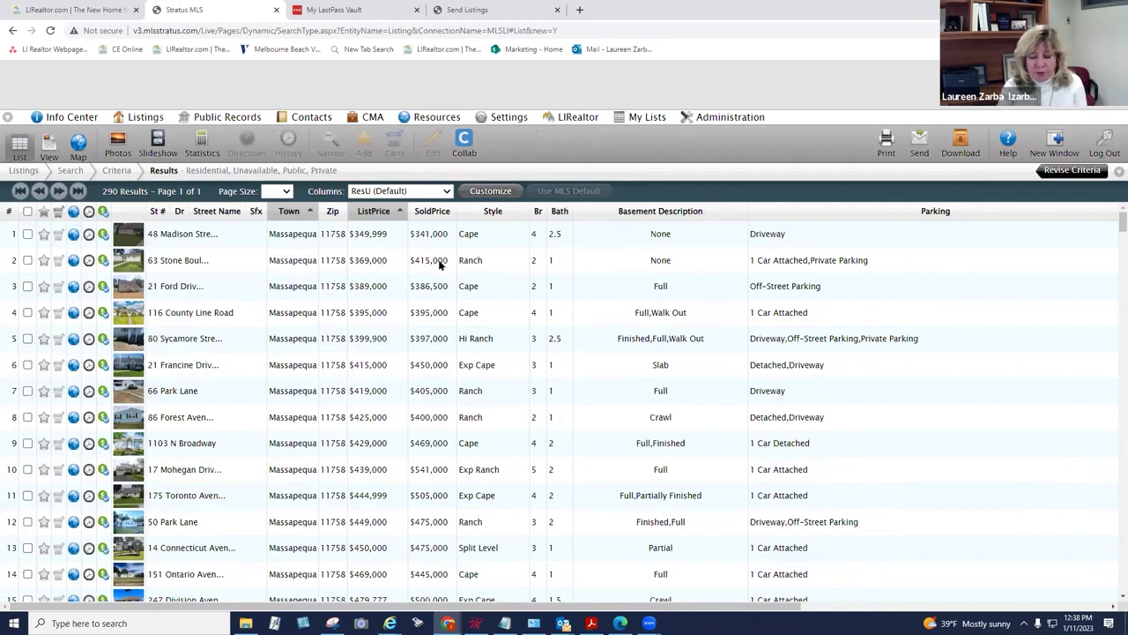
pyautogui.hotkey('ctrl', '+')
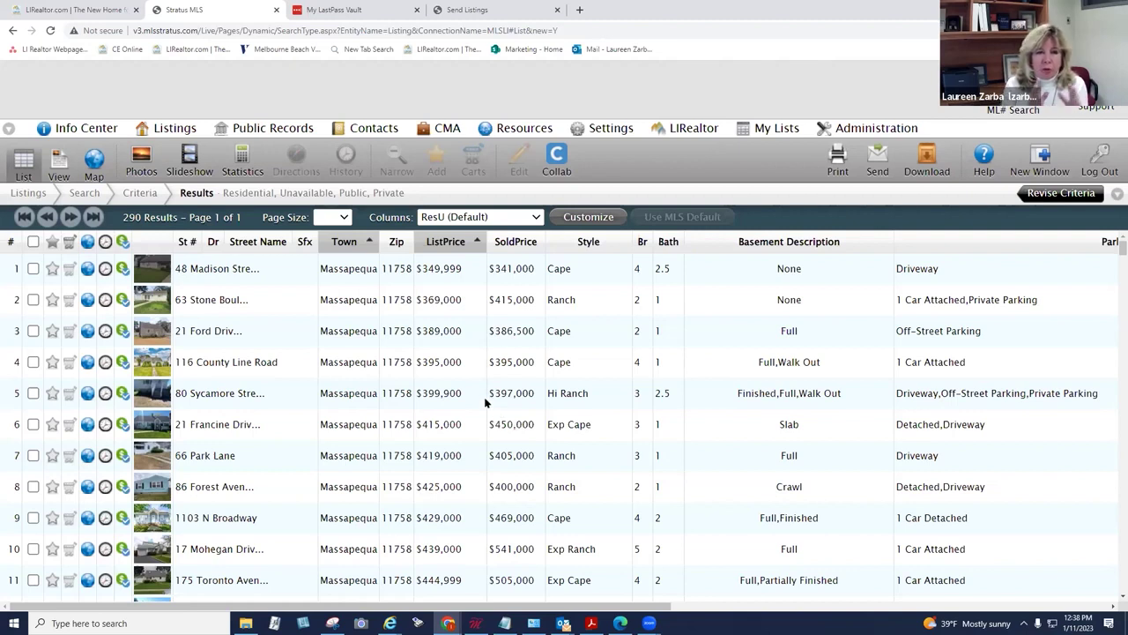
pyautogui.click(240, 158)
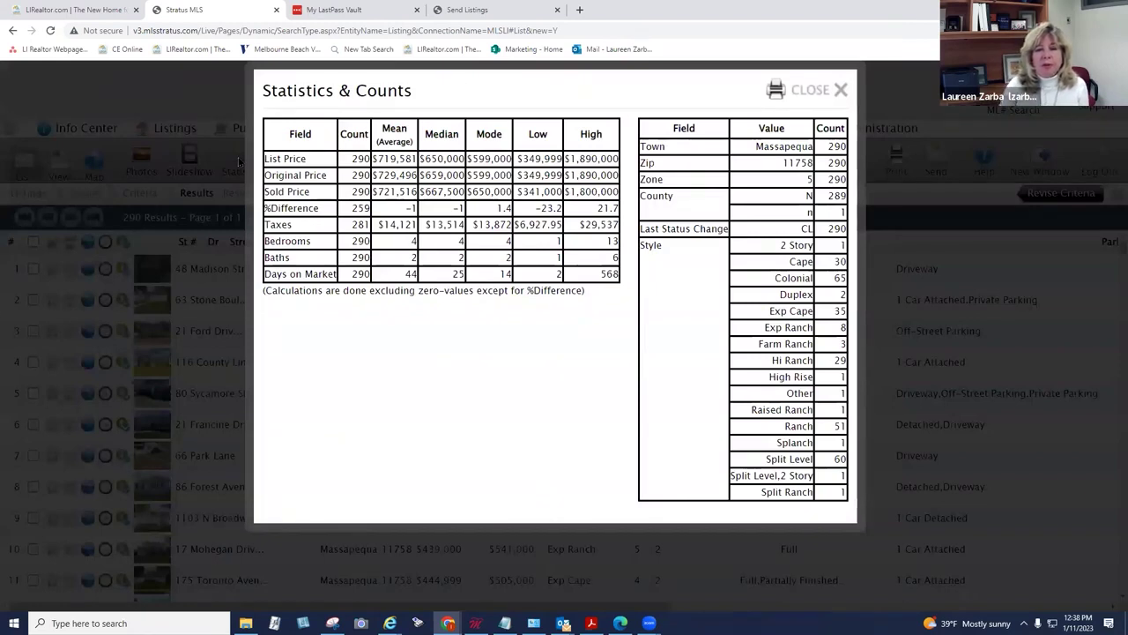
pyautogui.doubleClick(433, 191)
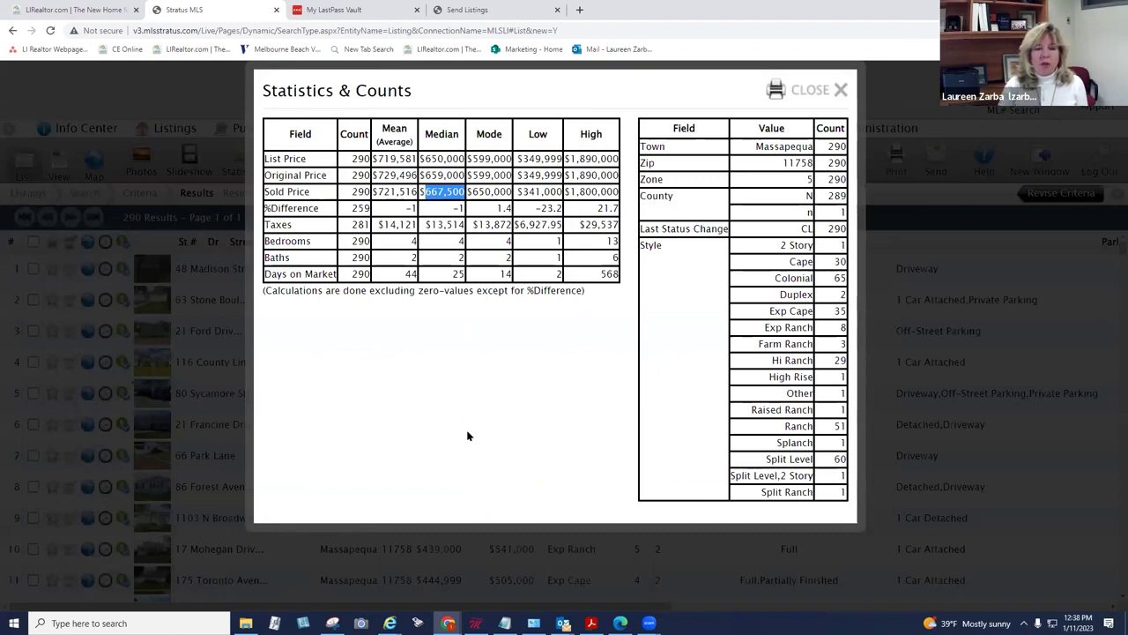
pyautogui.doubleClick(457, 273)
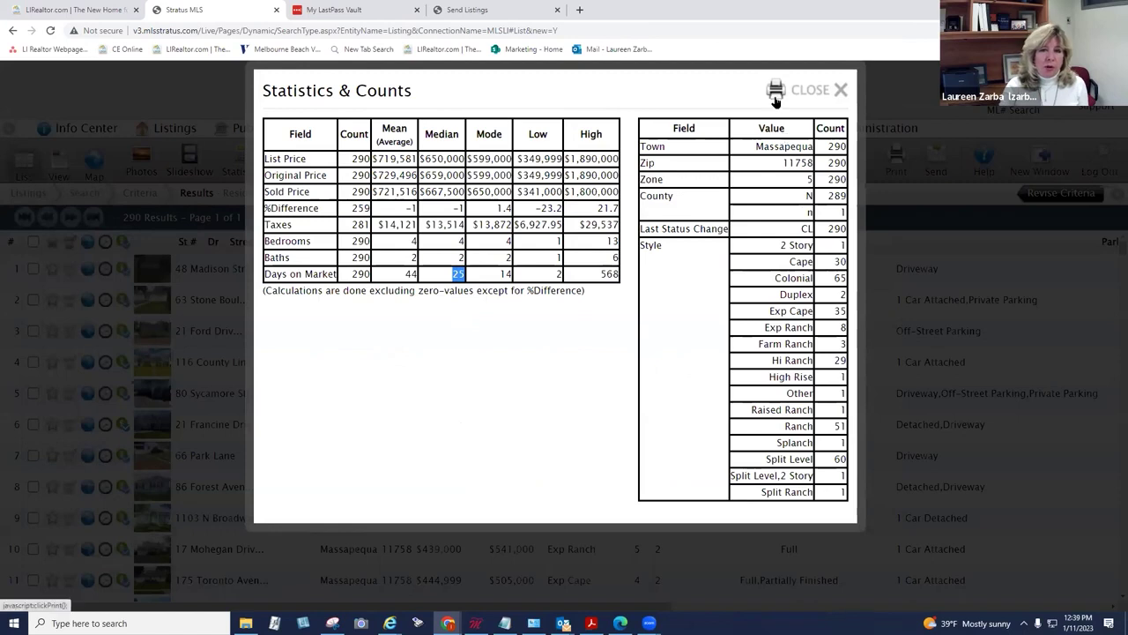
pyautogui.click(807, 90)
pyautogui.moveTo(778, 132)
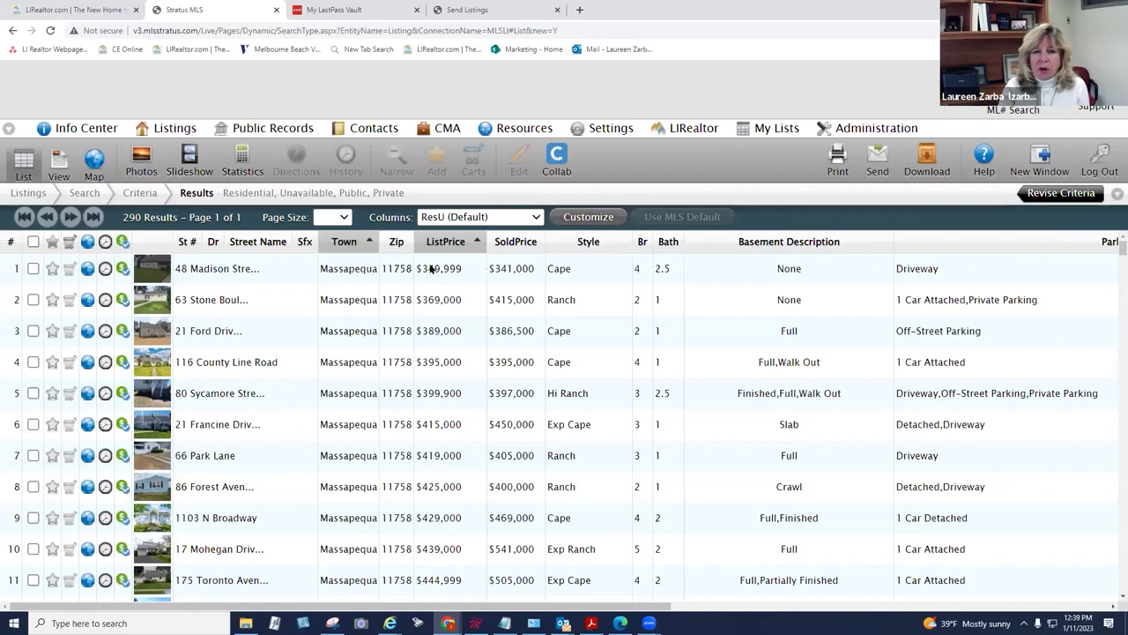
# Step: Plot the results on a map, pan and zoom to Long Island, and preview a Massapequa listing
pyautogui.click(94, 164)
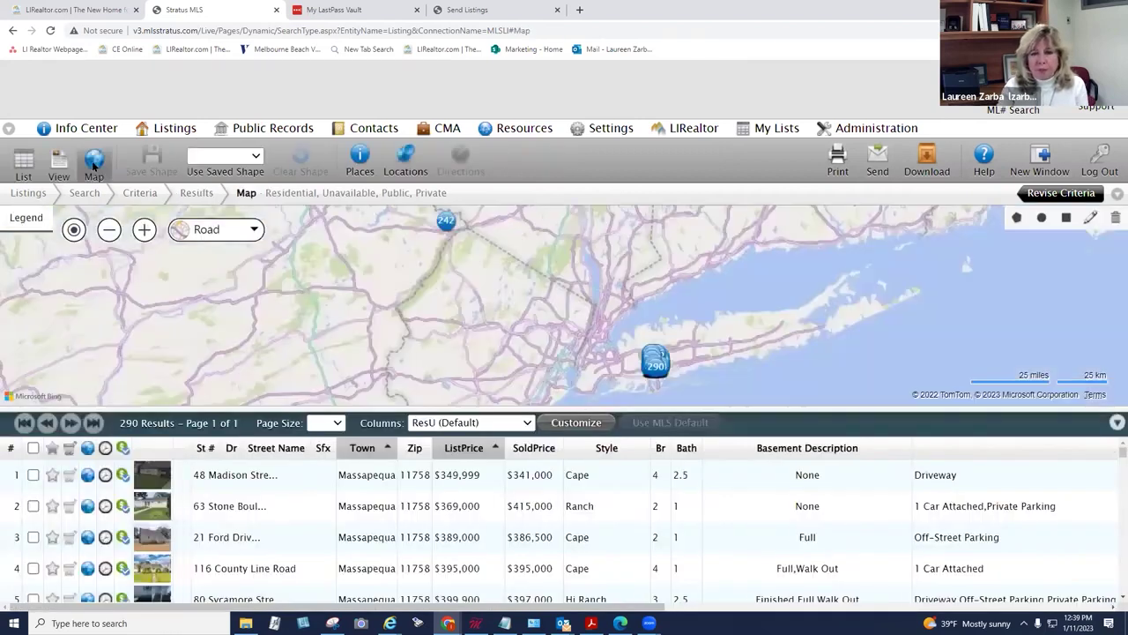
pyautogui.click(446, 222)
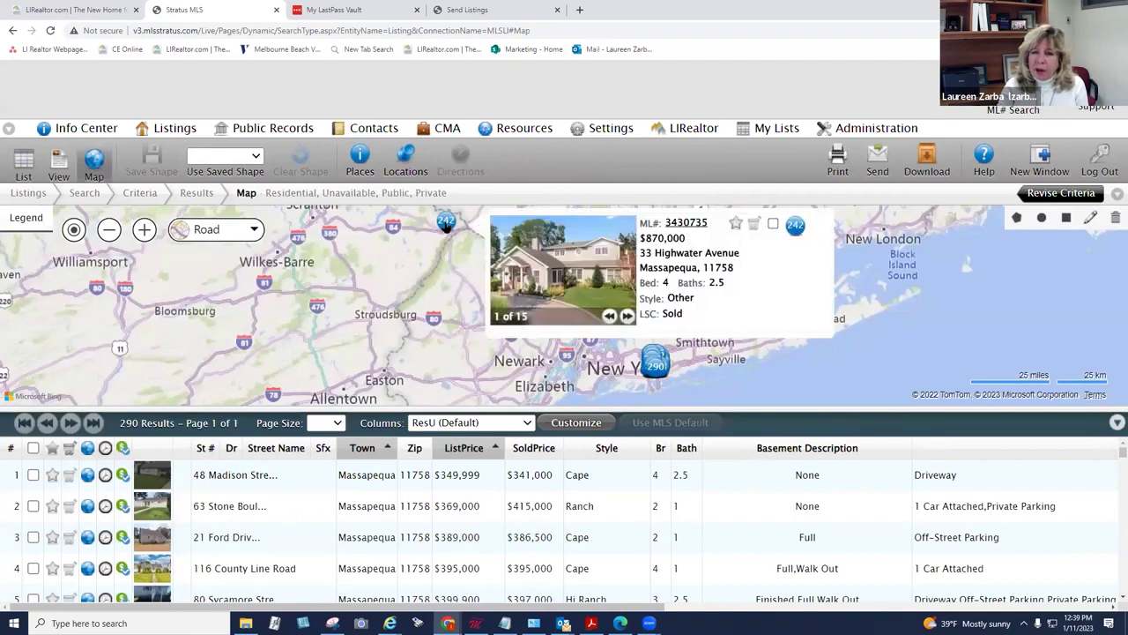
pyautogui.moveTo(451, 305); pyautogui.dragTo(373, 267)
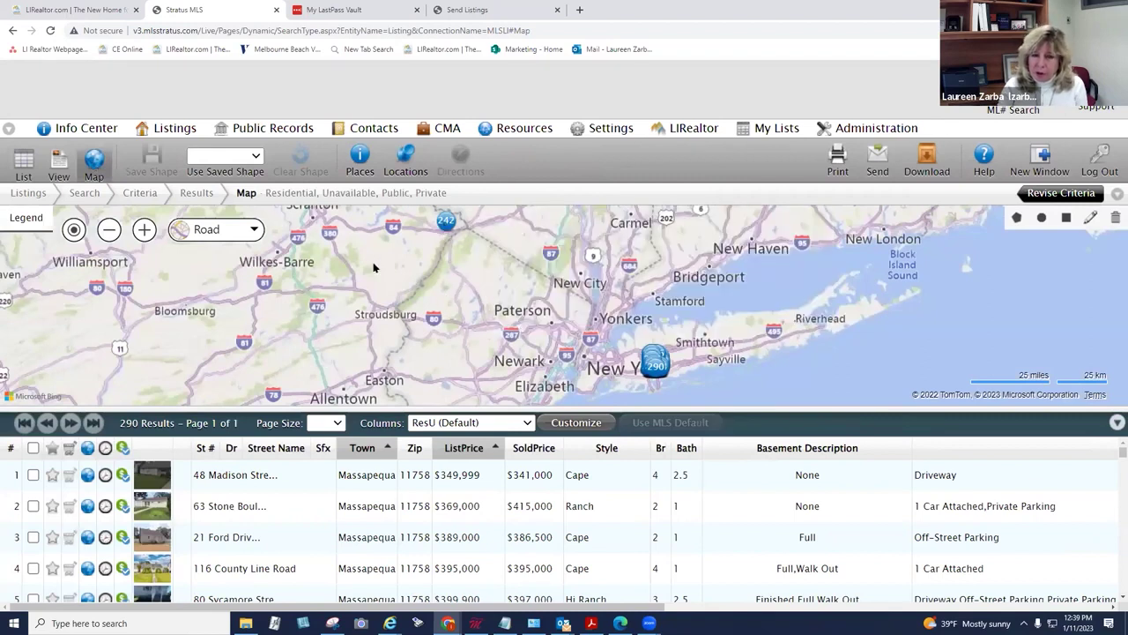
pyautogui.scroll(1, 499, 287)
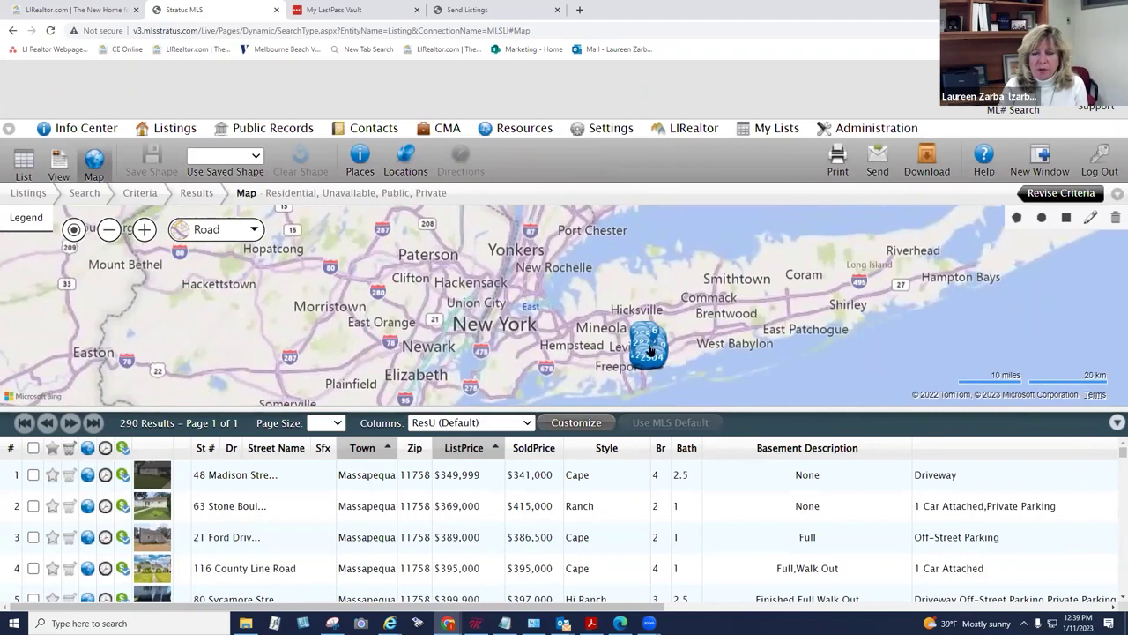
pyautogui.click(659, 340)
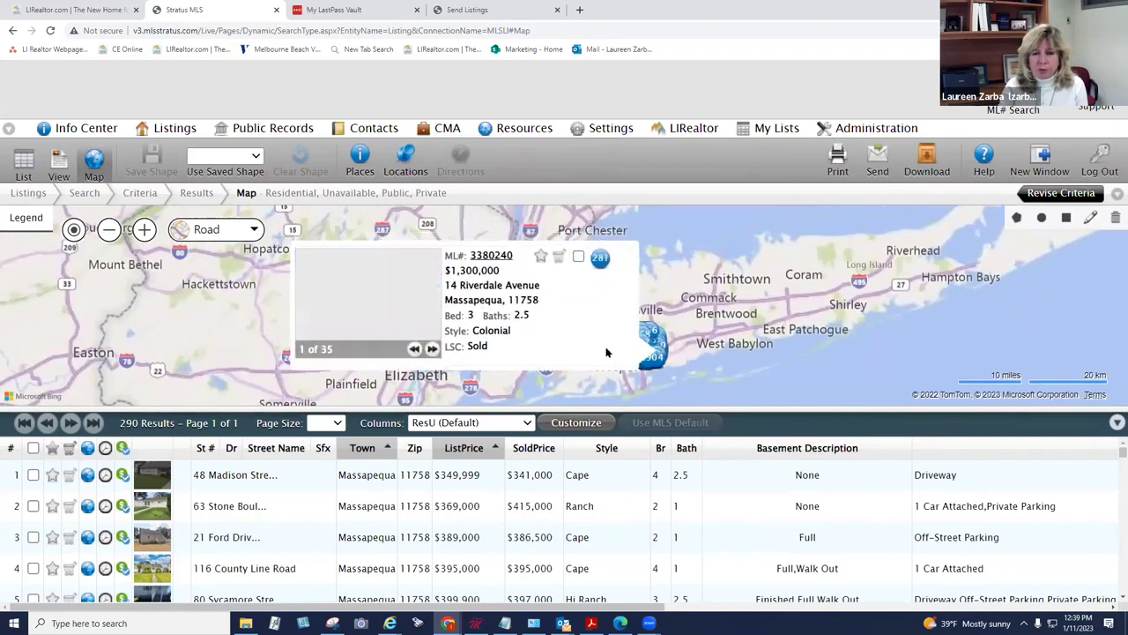
# Step: Start another Residential search for Unavailable listings only, with Available unticked, and continue
pyautogui.moveTo(162, 130)
pyautogui.click(162, 151)
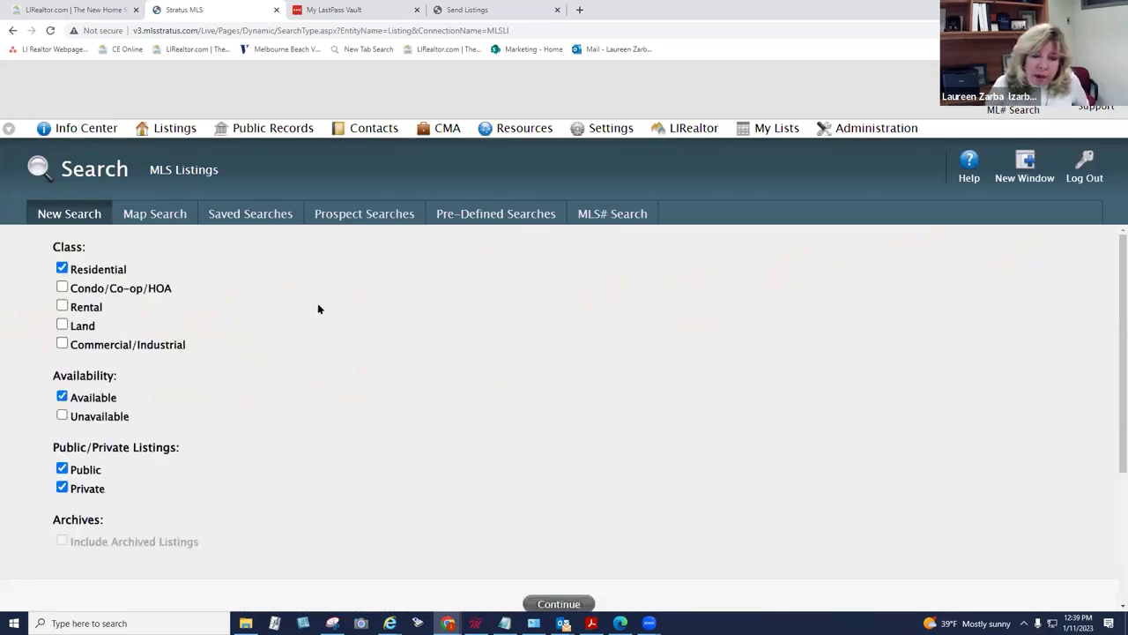
pyautogui.click(63, 415)
pyautogui.click(63, 397)
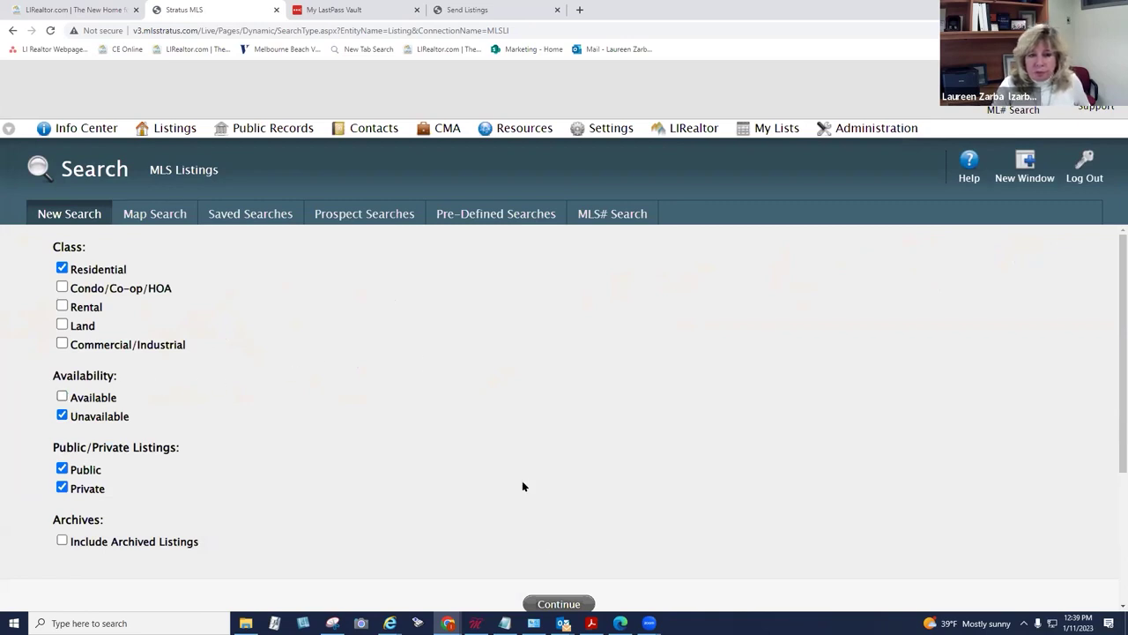
pyautogui.click(556, 602)
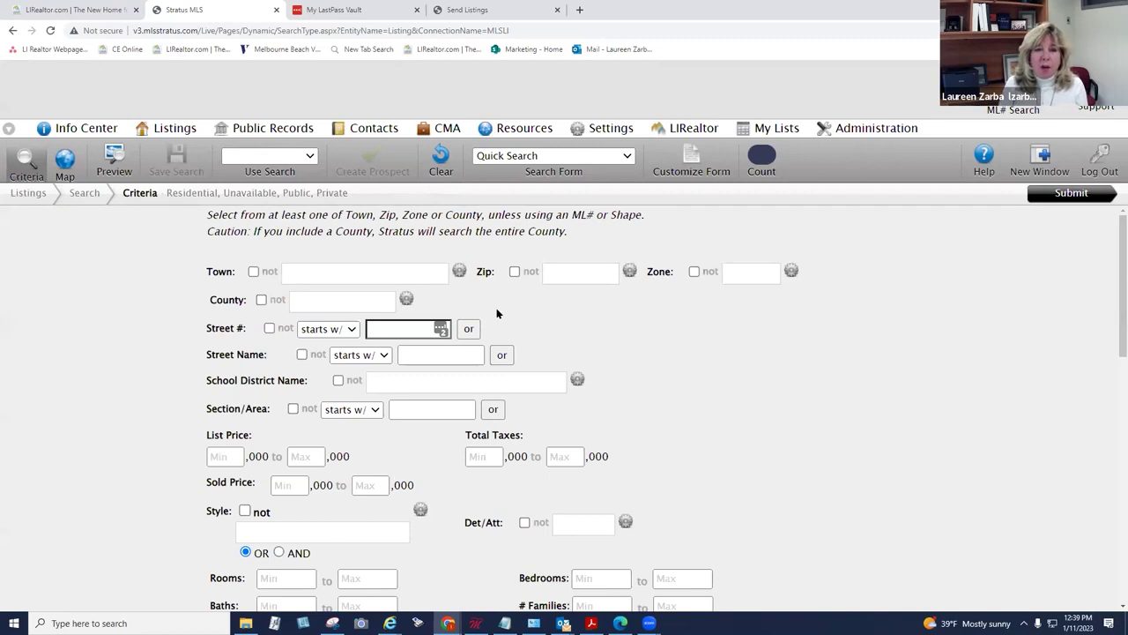
# Step: Search zip code 11772 with the last status change limited to Expired
pyautogui.click(581, 272)
pyautogui.write('11772')
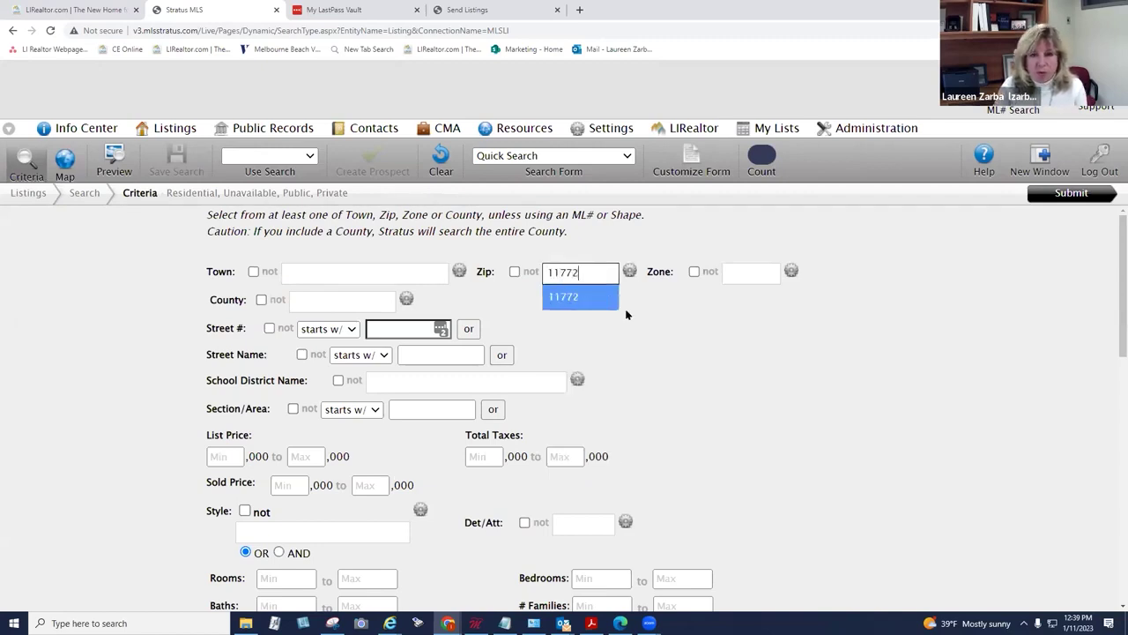
pyautogui.click(575, 296)
pyautogui.scroll(-1, 650, 328)
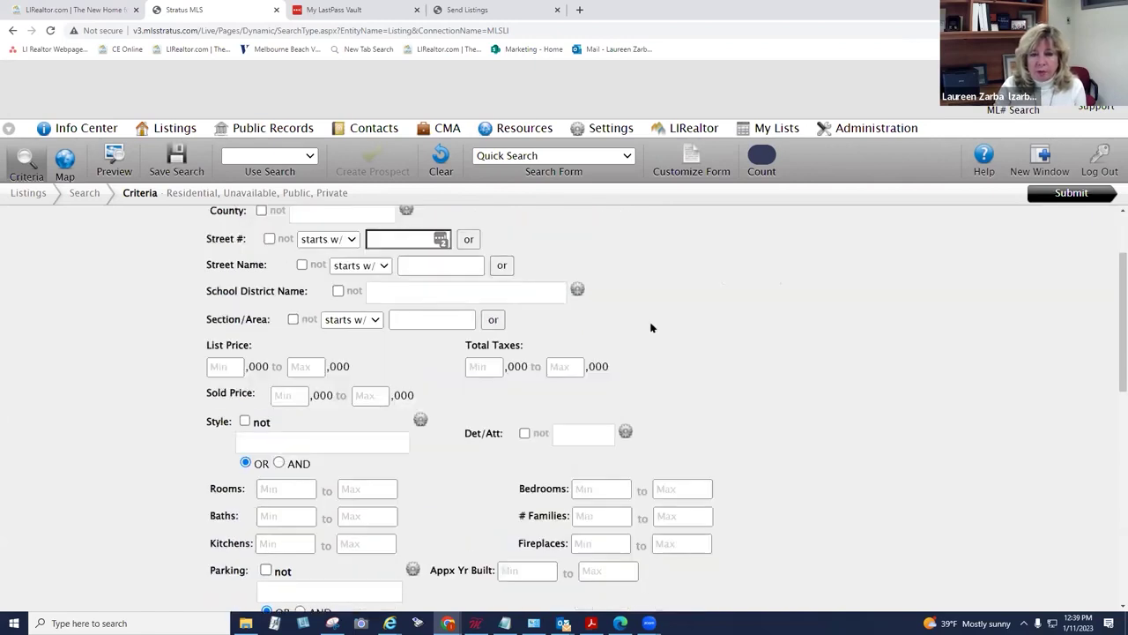
pyautogui.scroll(-10, 650, 328)
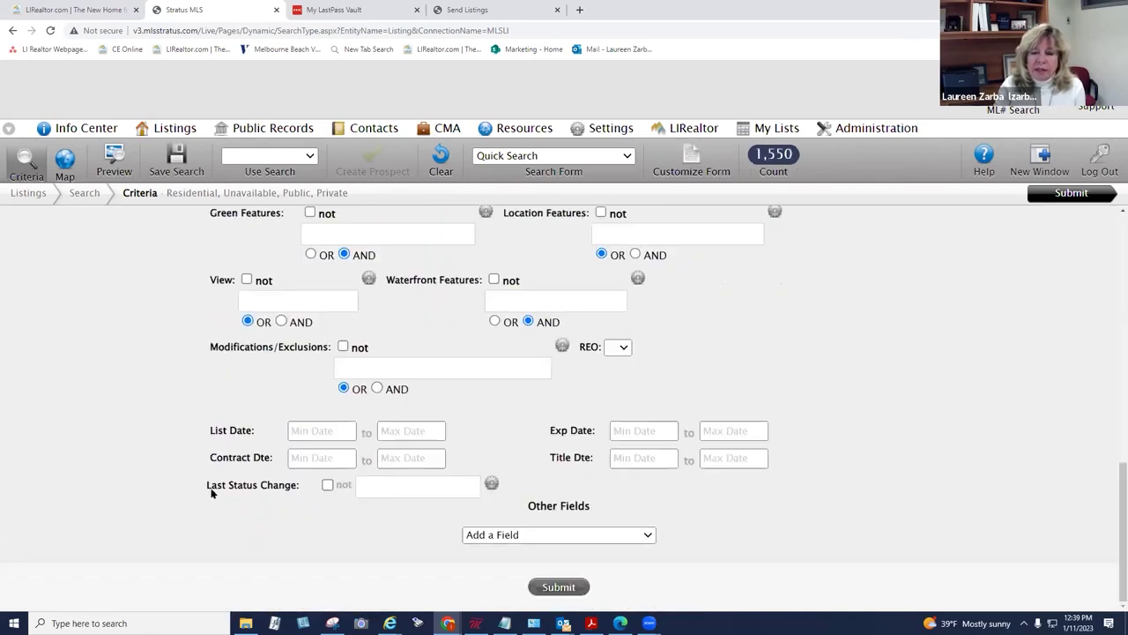
pyautogui.click(359, 487)
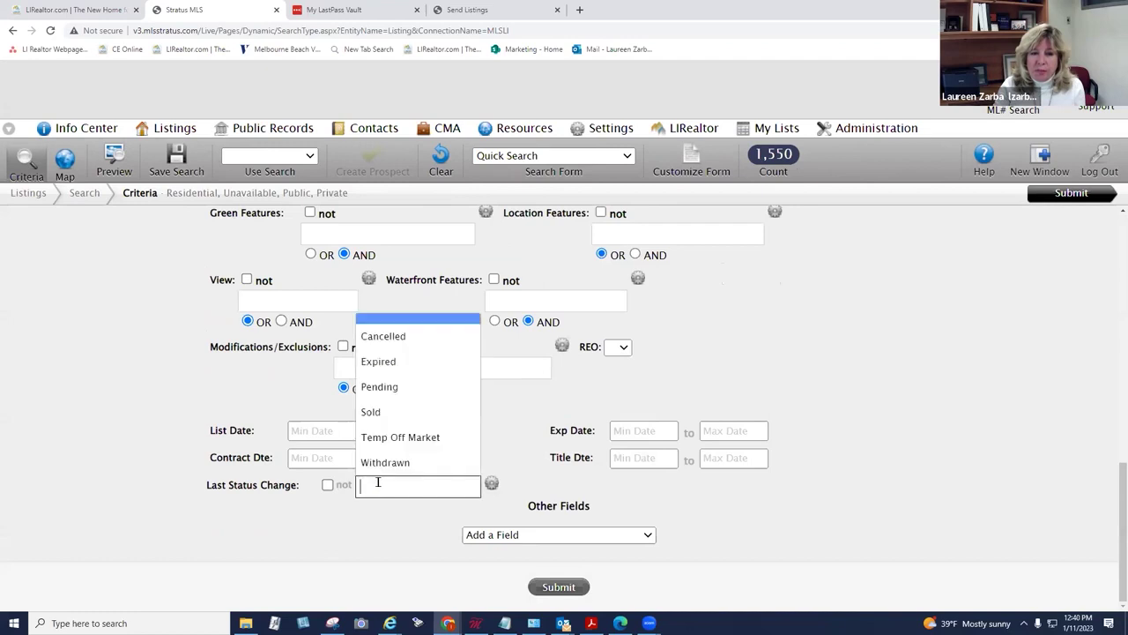
pyautogui.click(376, 362)
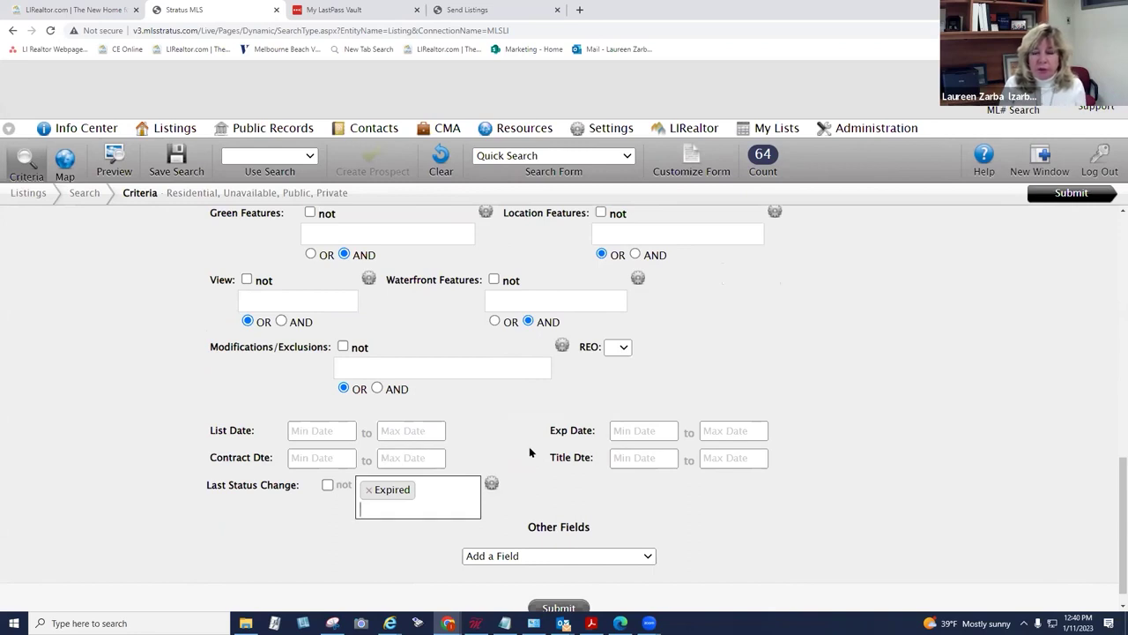
# Step: Set the minimum expiration date to 11/1/2022 and run the search, getting 22 results
pyautogui.click(631, 429)
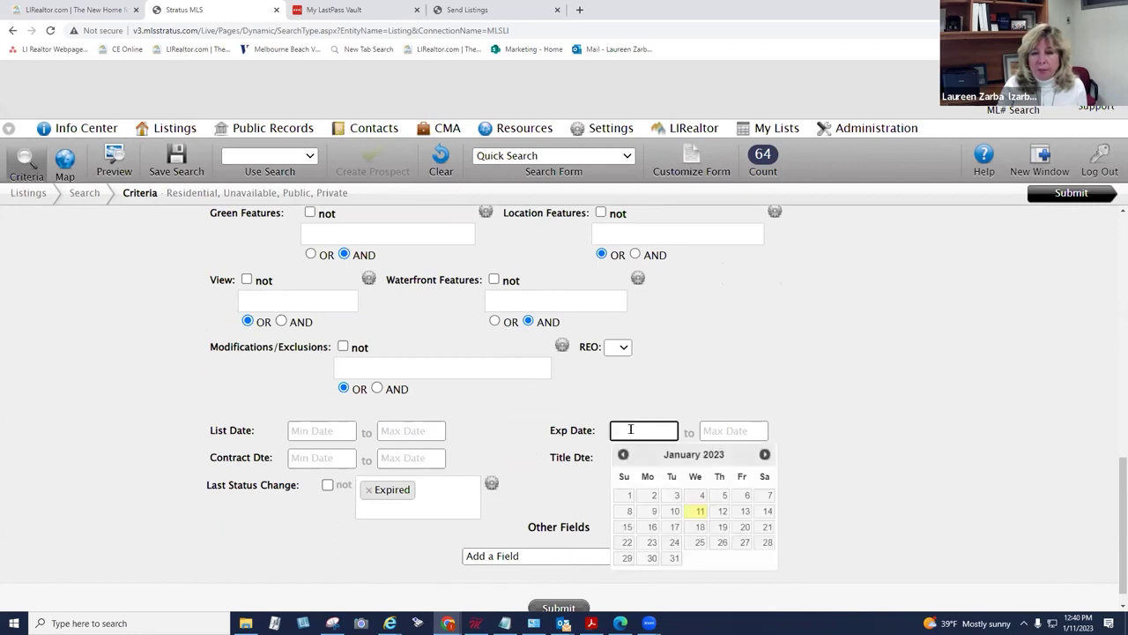
pyautogui.click(623, 455)
pyautogui.click(623, 455)
pyautogui.click(676, 496)
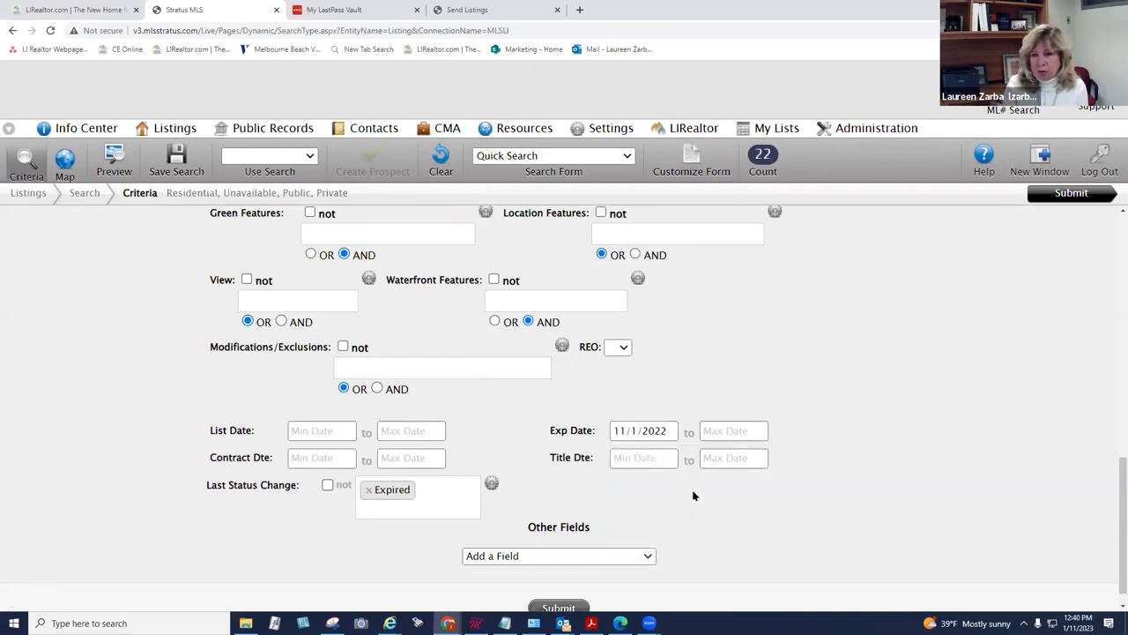
pyautogui.click(1048, 200)
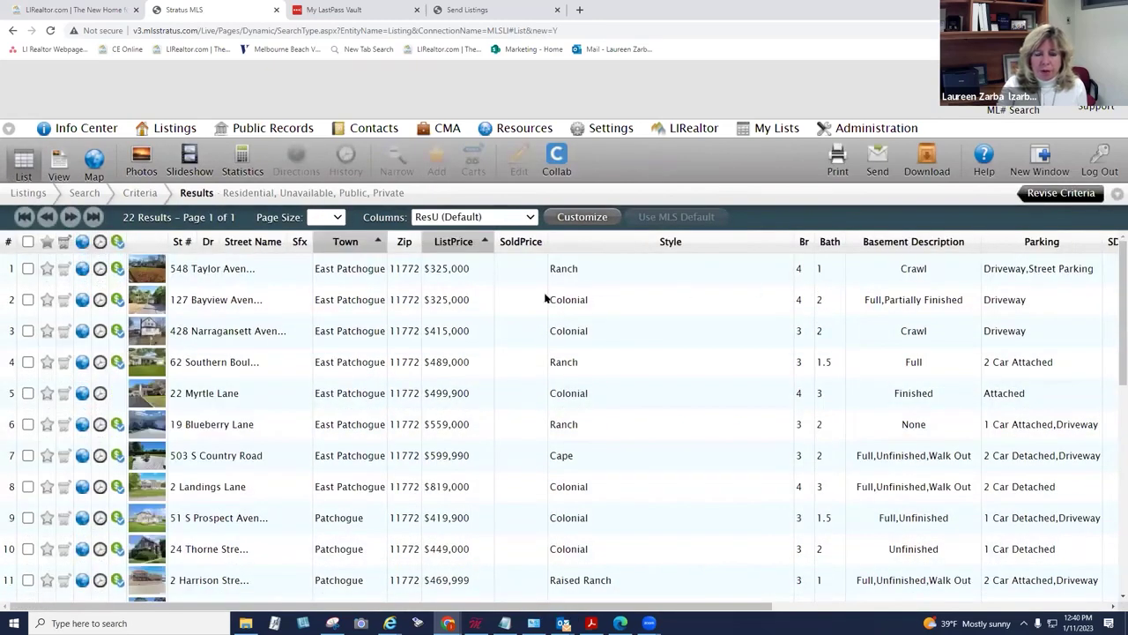
pyautogui.click(460, 270)
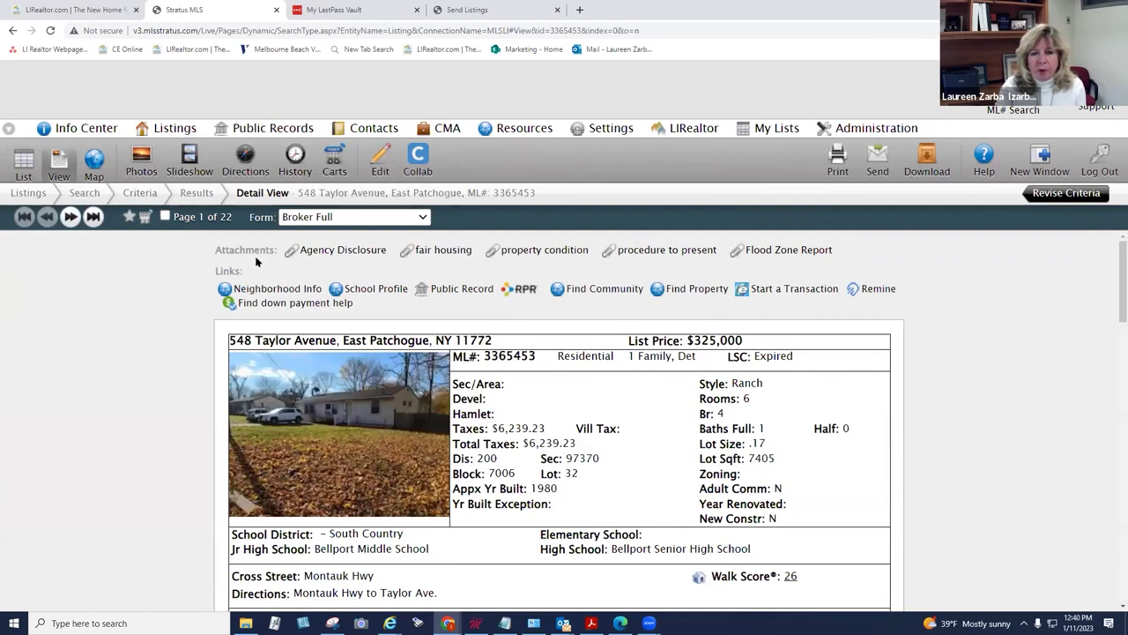
pyautogui.click(64, 220)
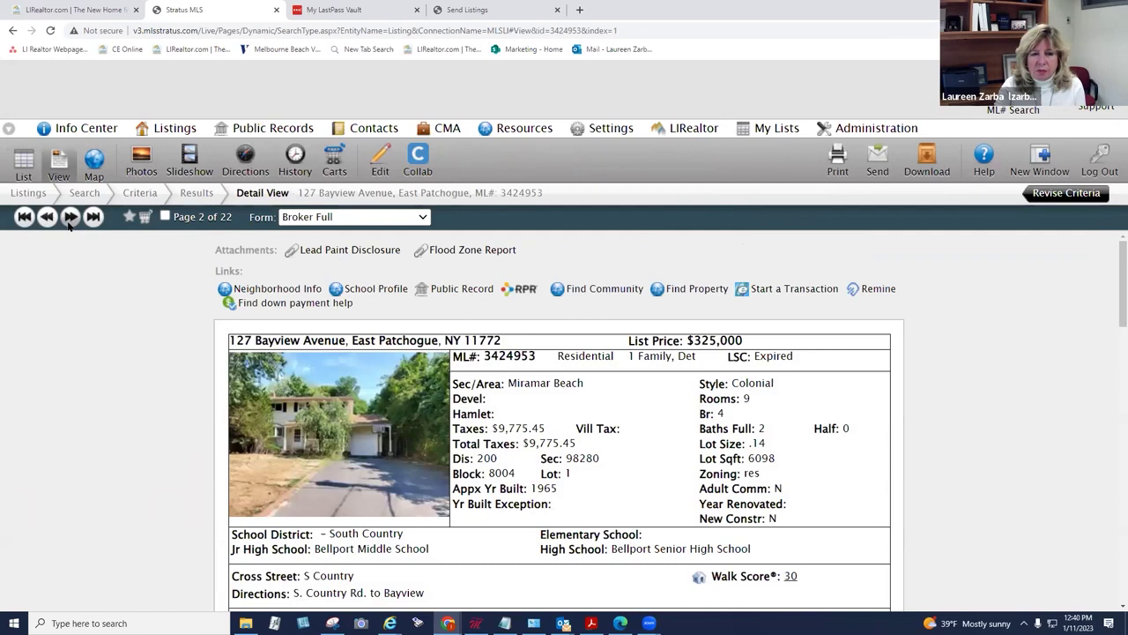
pyautogui.click(450, 291)
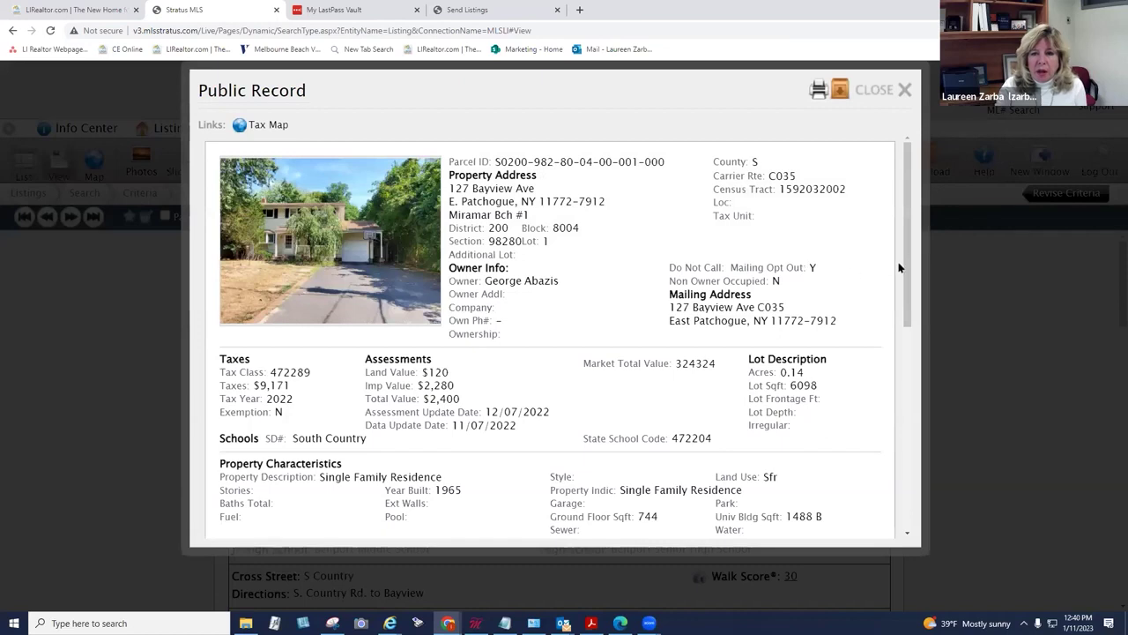
pyautogui.moveTo(907, 264); pyautogui.dragTo(864, 492)
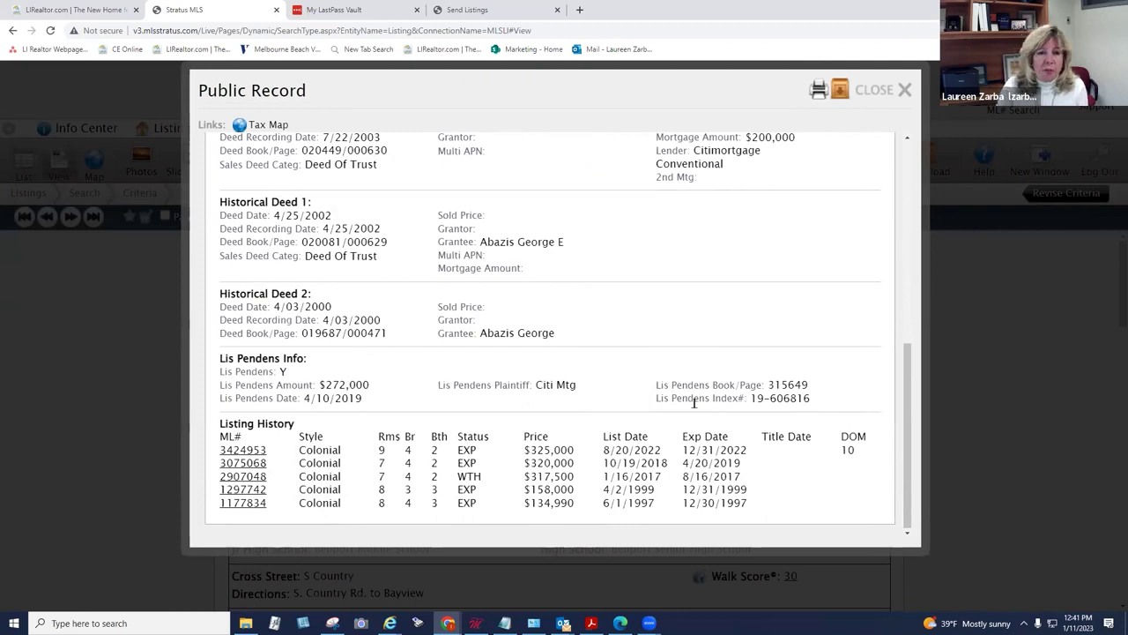
pyautogui.scroll(10, 890, 309)
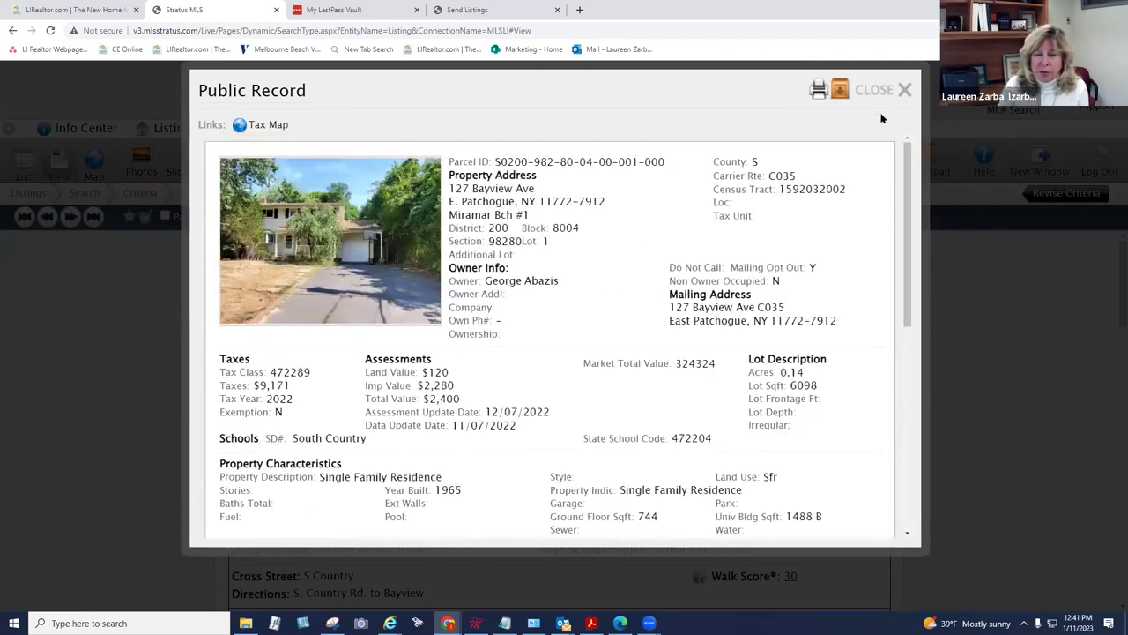
pyautogui.click(872, 92)
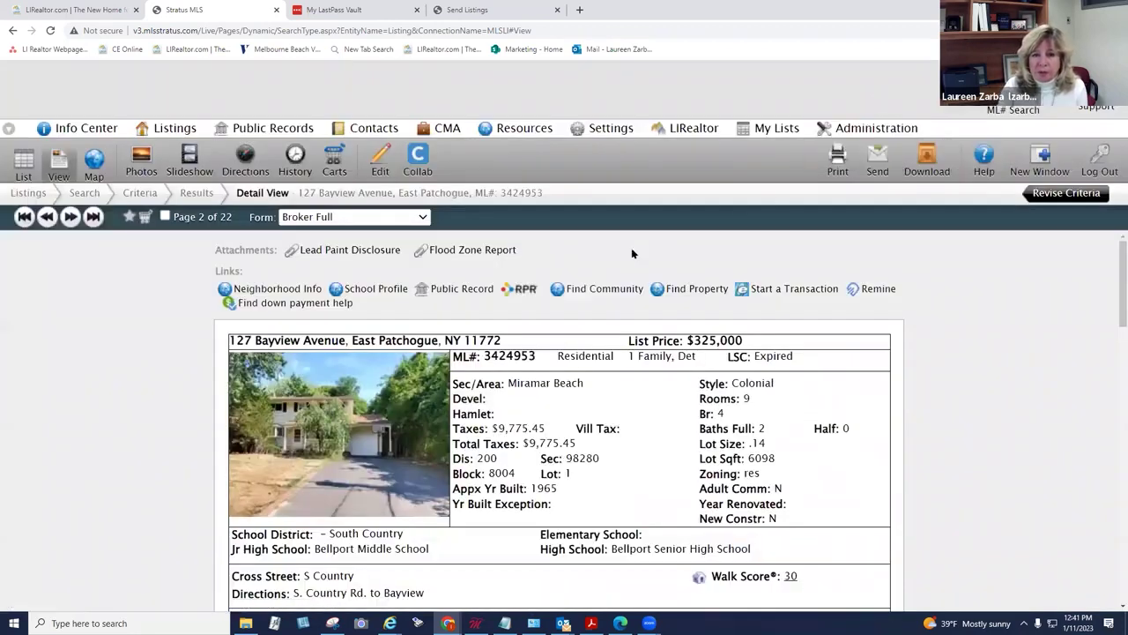
pyautogui.click(70, 217)
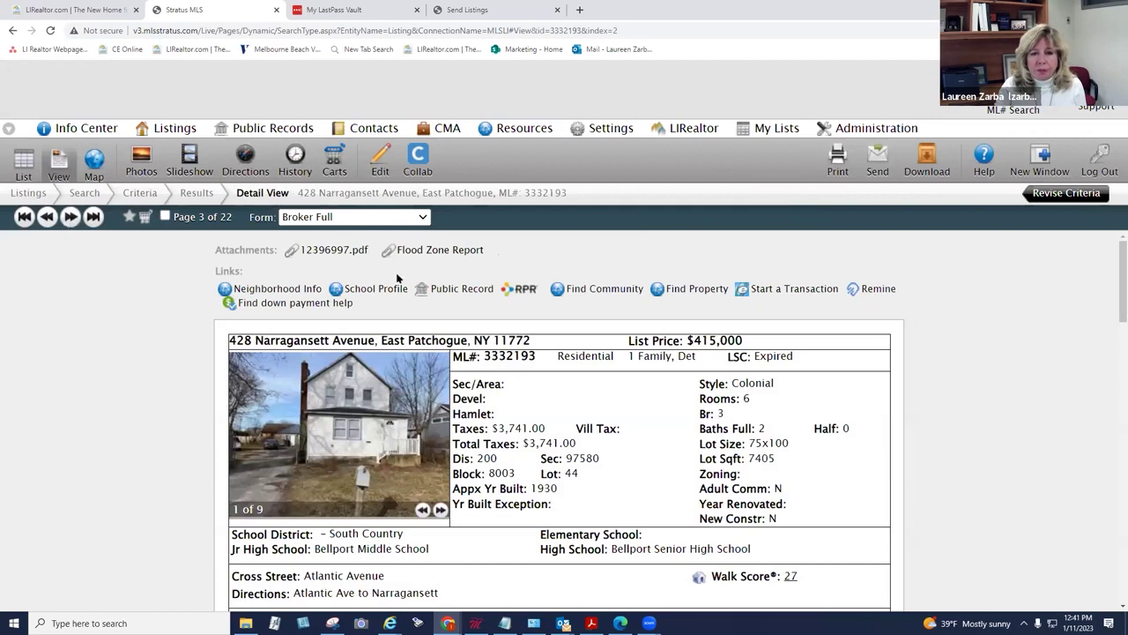
pyautogui.click(437, 288)
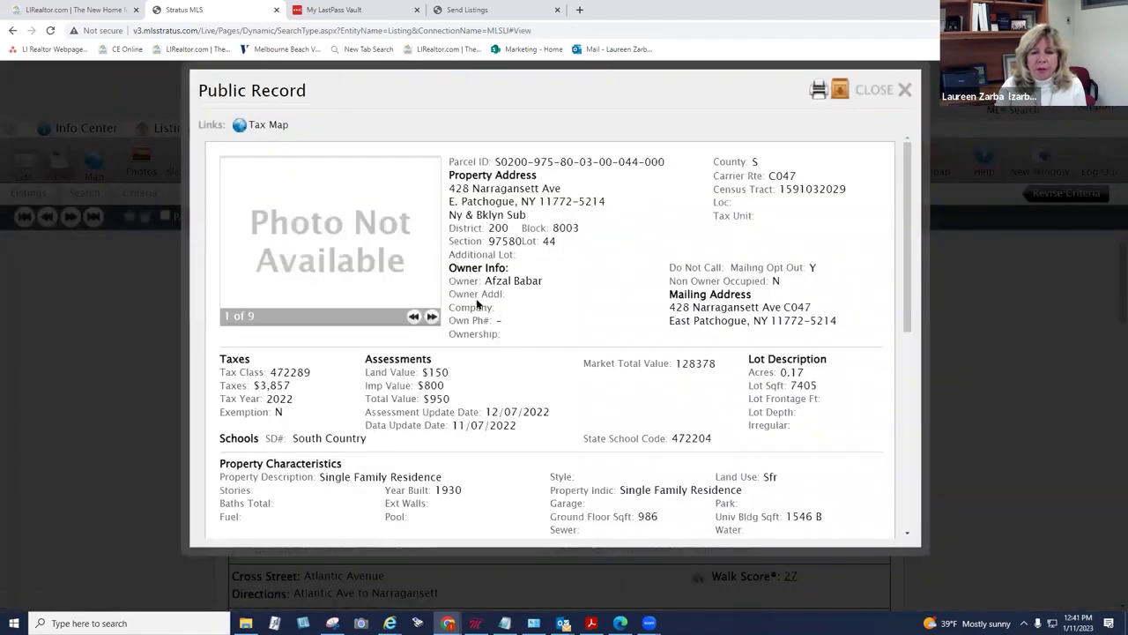
pyautogui.scroll(-10, 476, 297)
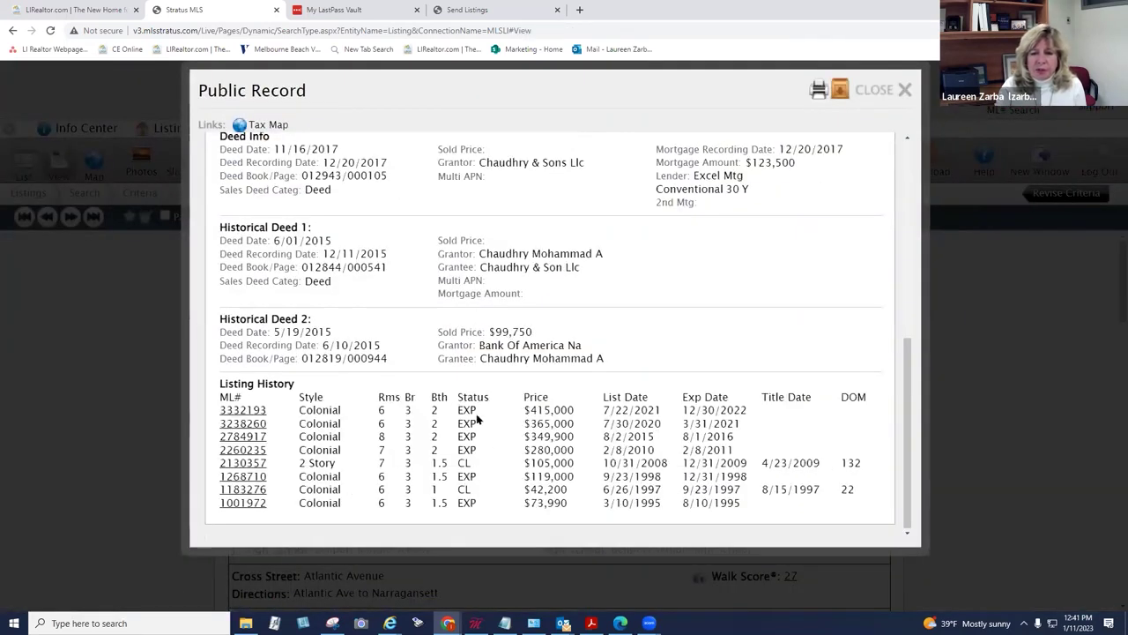
pyautogui.click(872, 90)
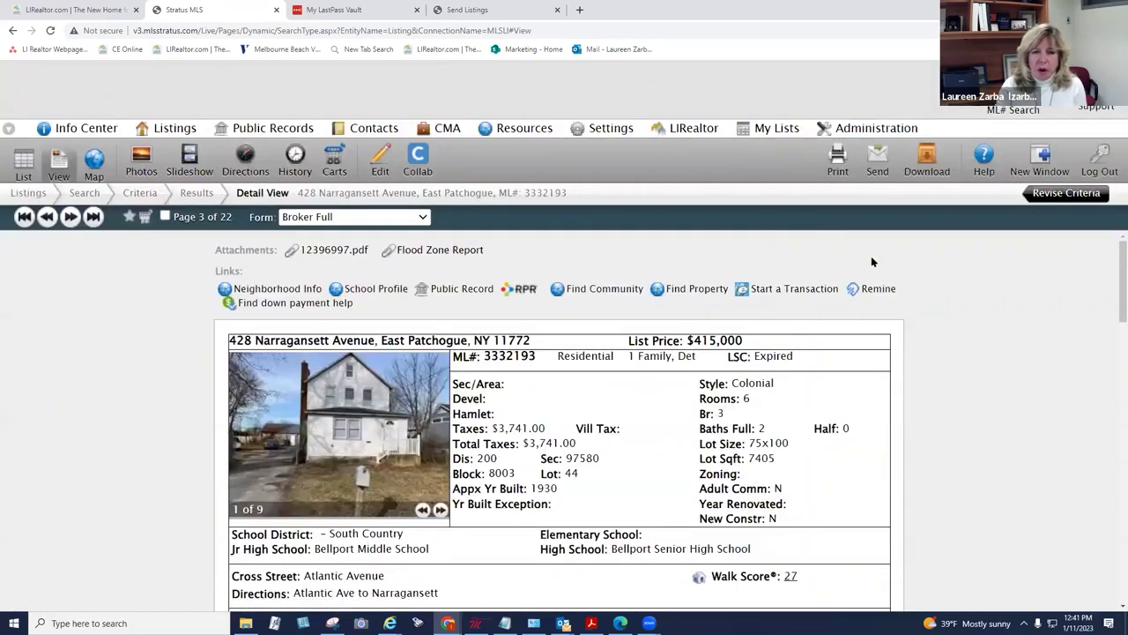
# Step: Create a new listing cart named 'expireds'
pyautogui.click(335, 160)
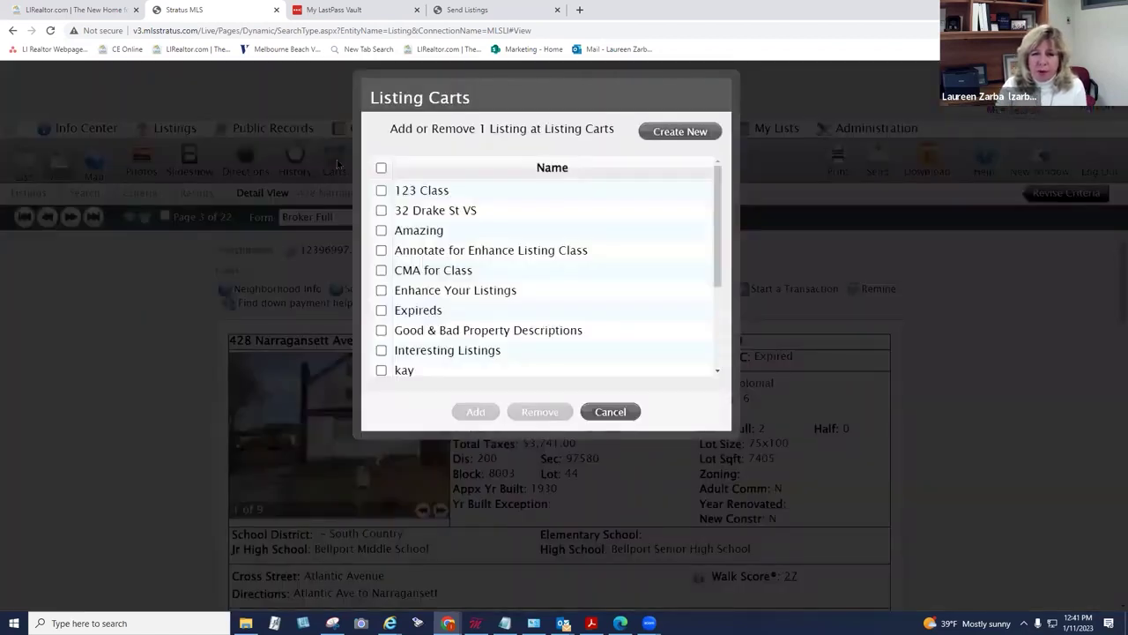
pyautogui.click(671, 131)
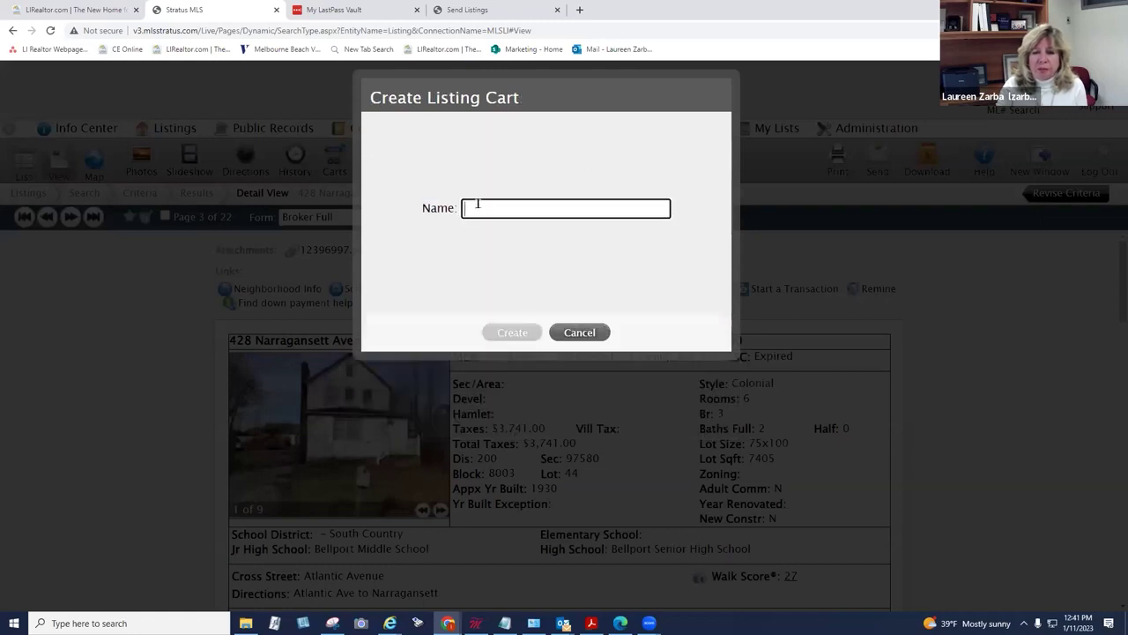
pyautogui.write('expir')
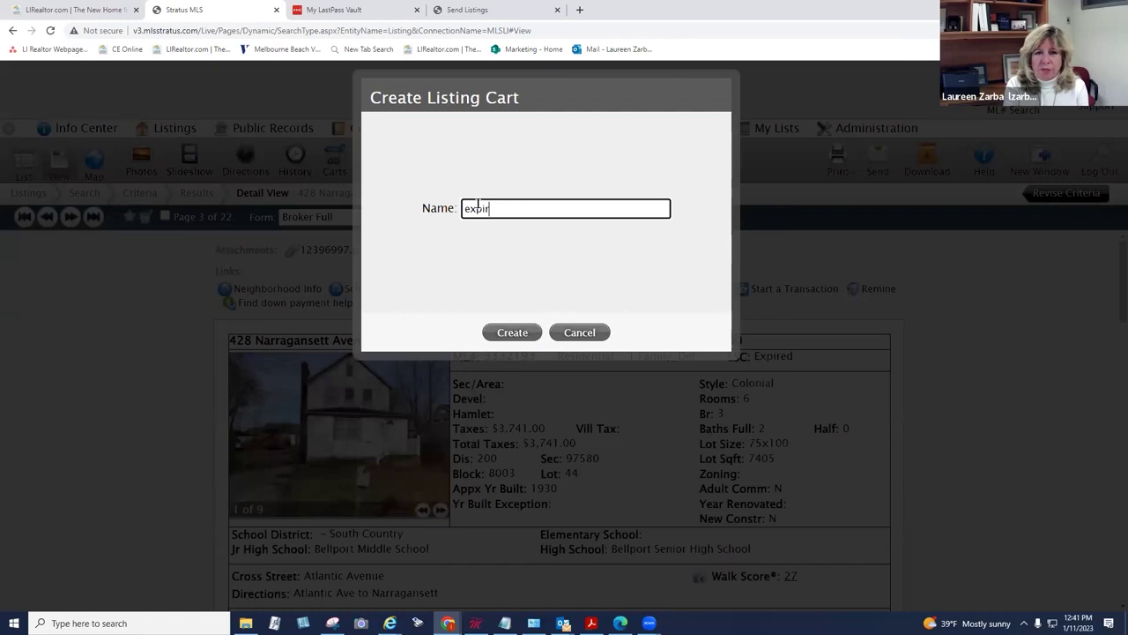
pyautogui.write('eds')
pyautogui.click(514, 331)
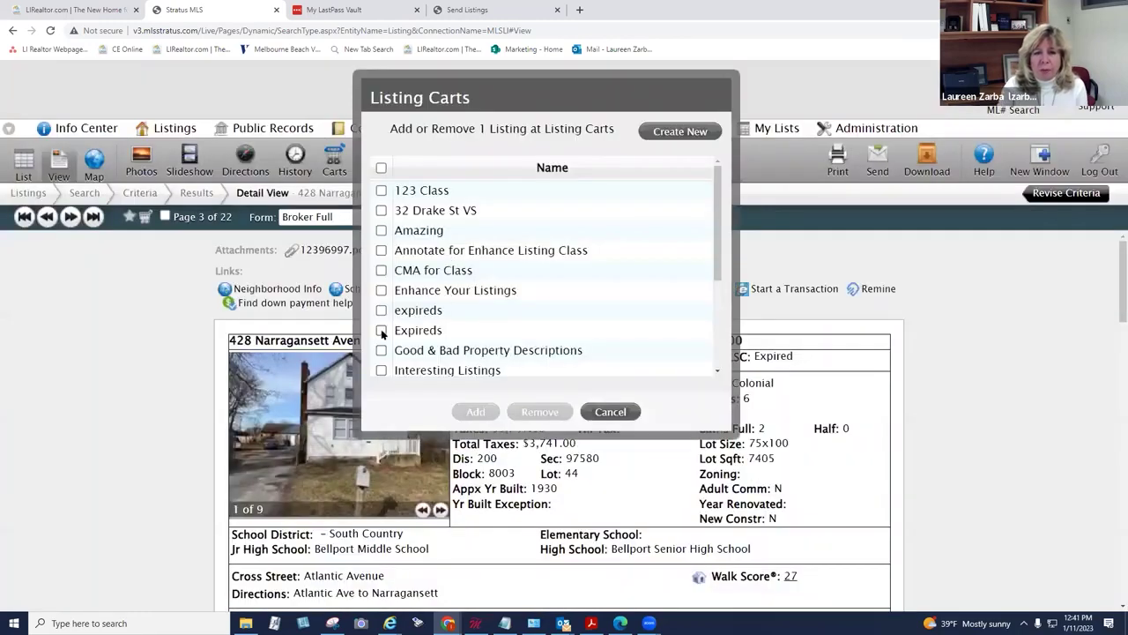
pyautogui.click(381, 330)
pyautogui.click(476, 412)
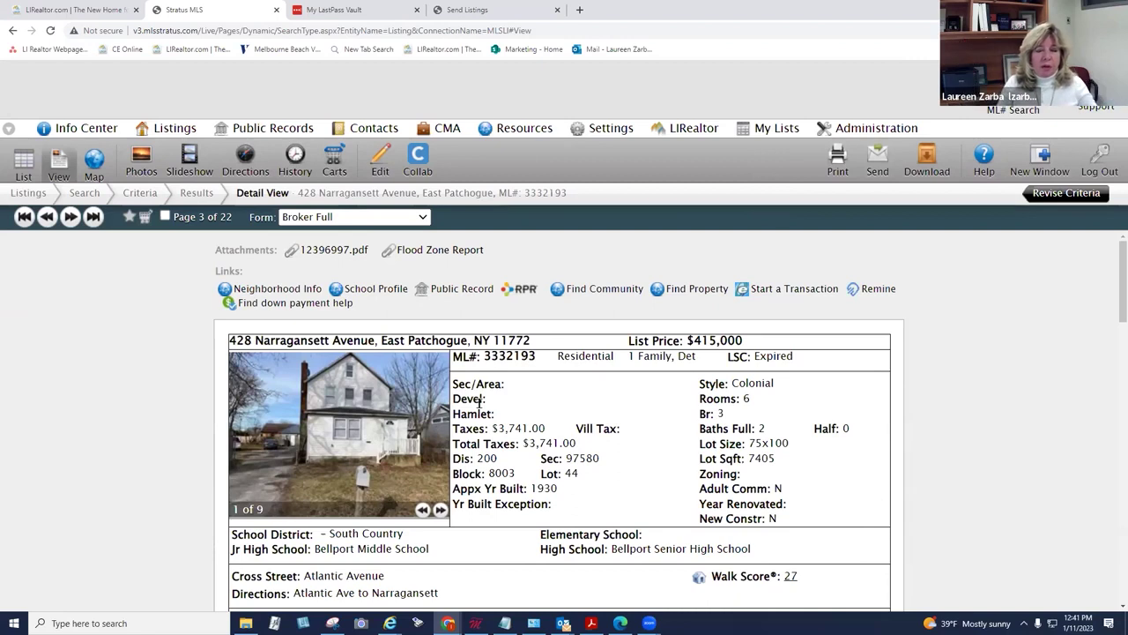
pyautogui.click(346, 160)
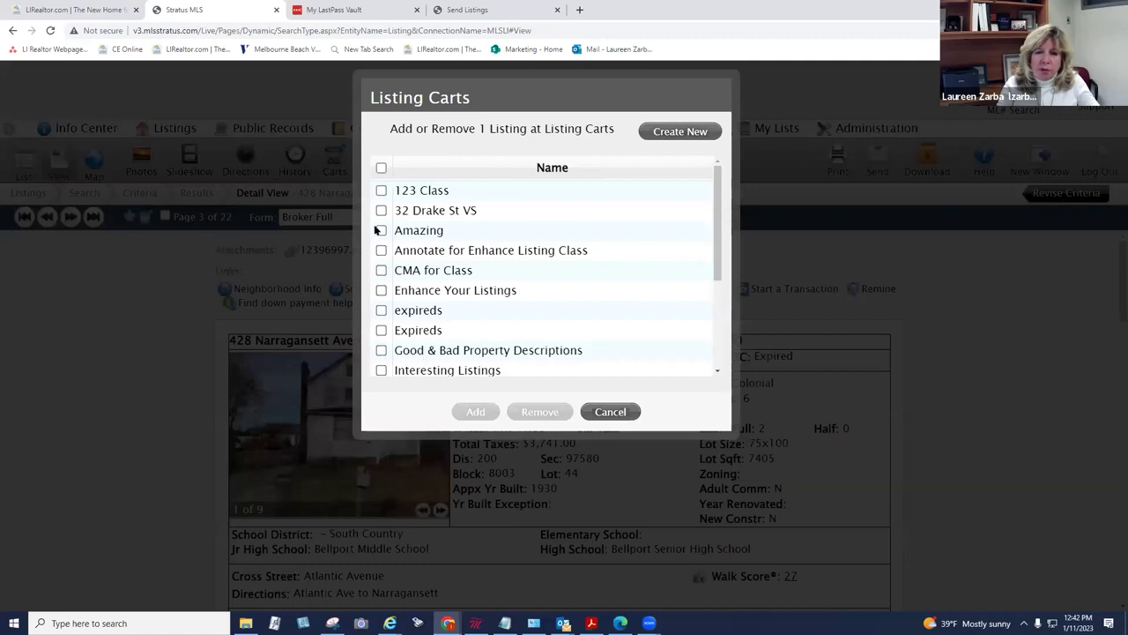
pyautogui.click(610, 412)
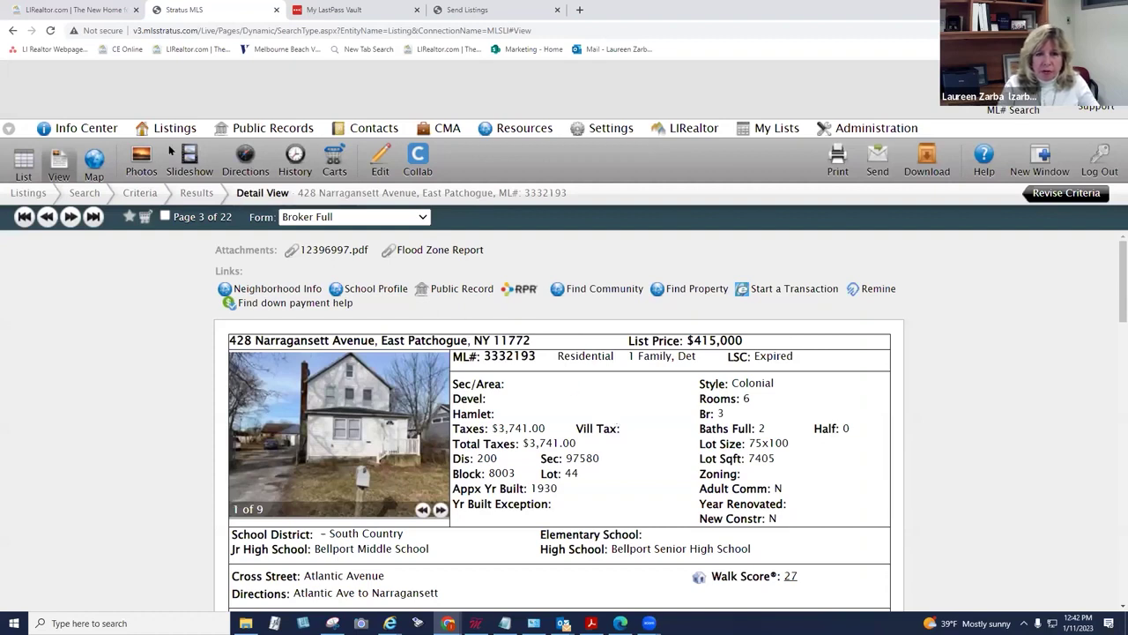
# Step: View all listing carts, then start a new search for Unavailable listings only, with Available unchecked
pyautogui.click(769, 130)
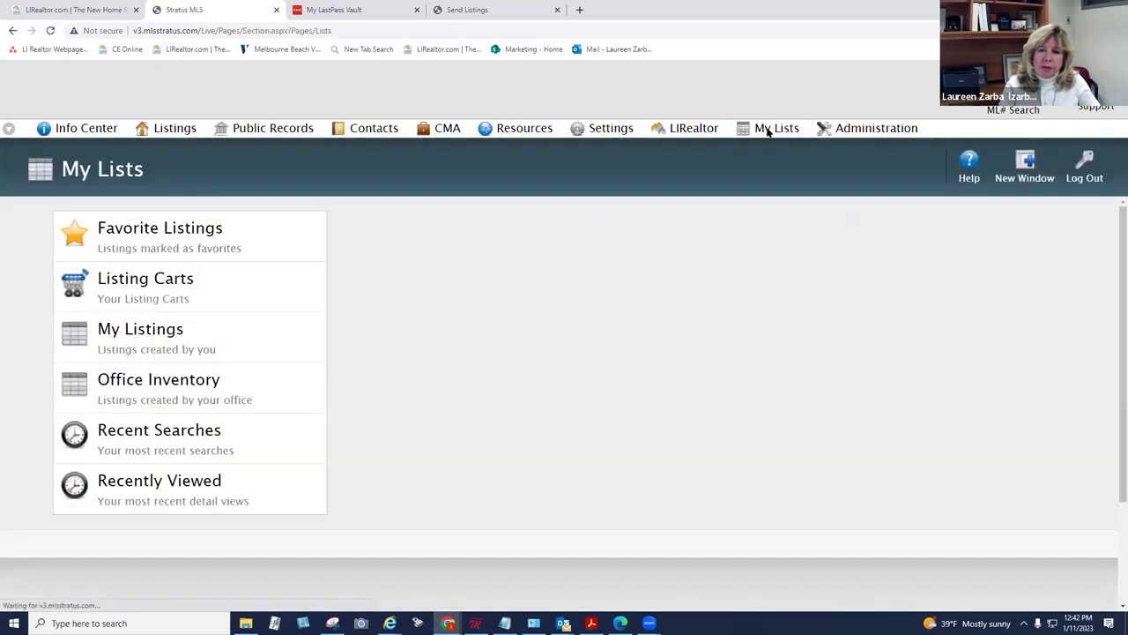
pyautogui.click(147, 281)
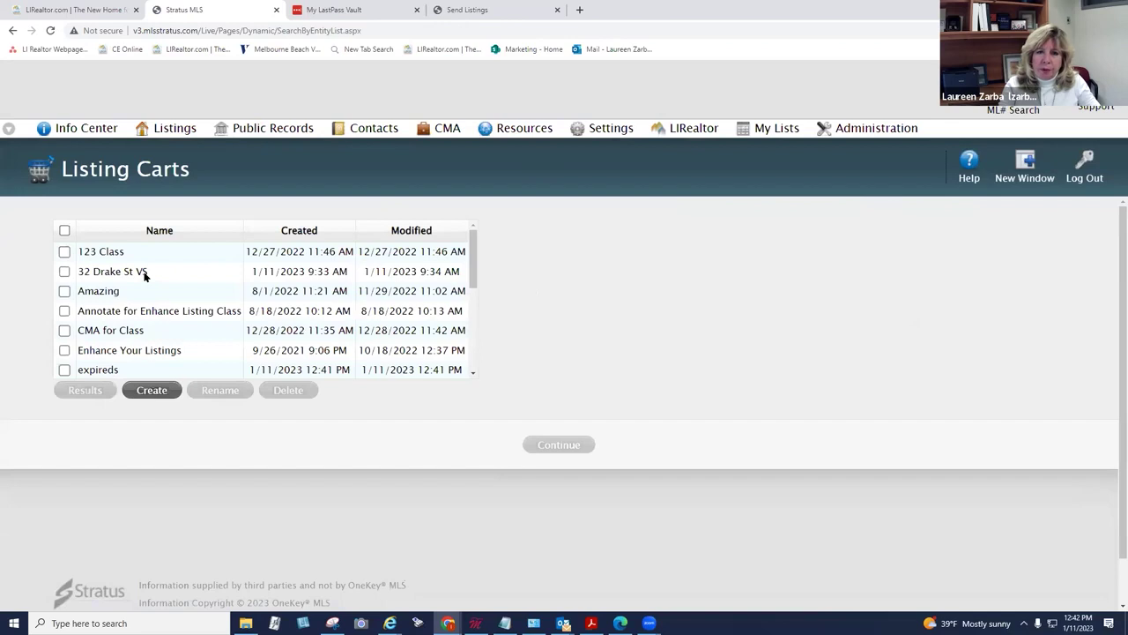
pyautogui.moveTo(141, 127)
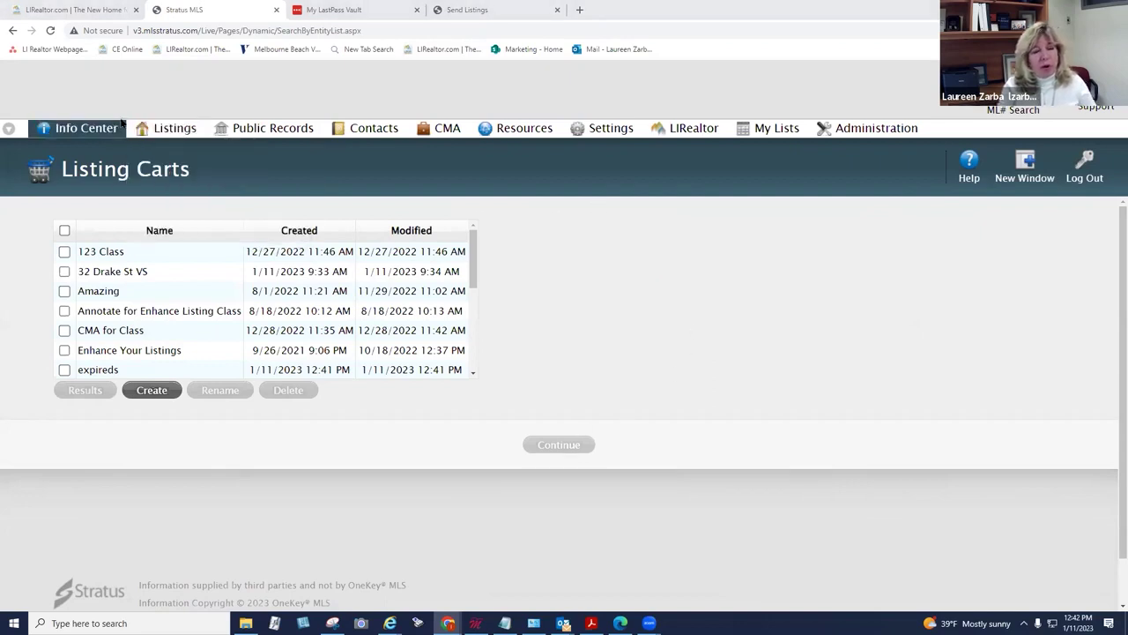
pyautogui.click(191, 153)
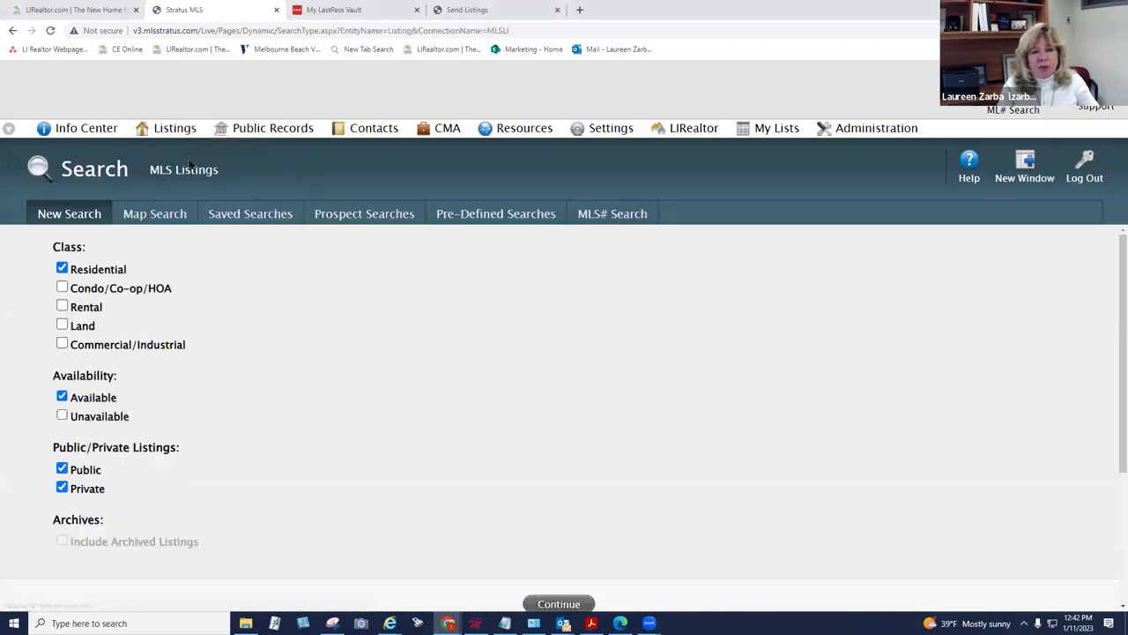
pyautogui.click(61, 415)
pyautogui.click(62, 397)
pyautogui.scroll(-3, 282, 383)
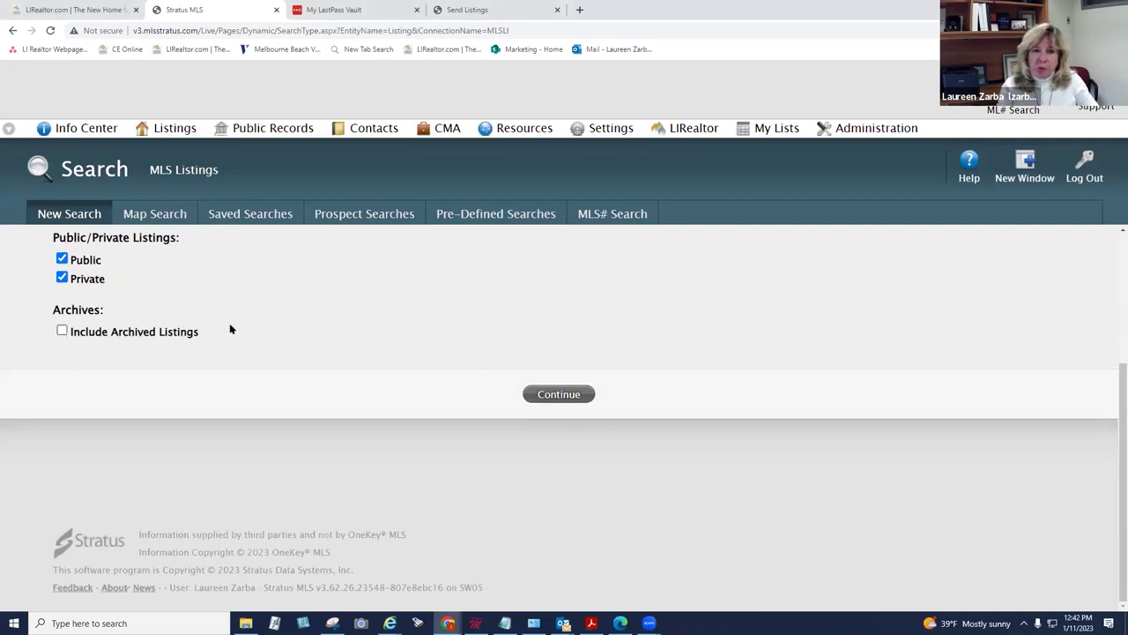
pyautogui.scroll(3, 229, 328)
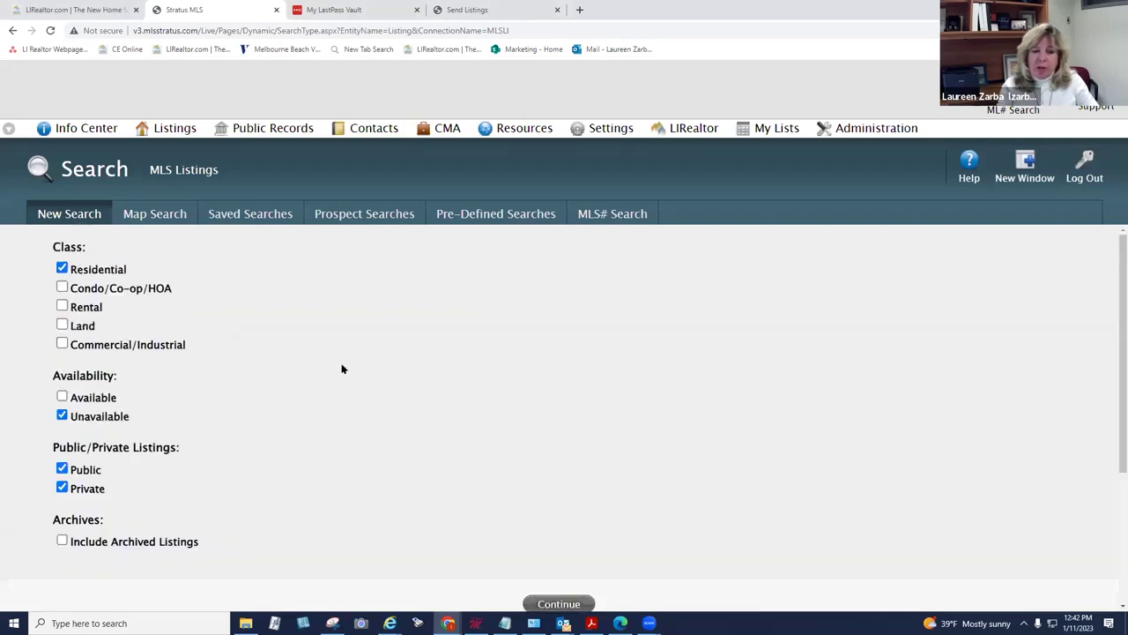
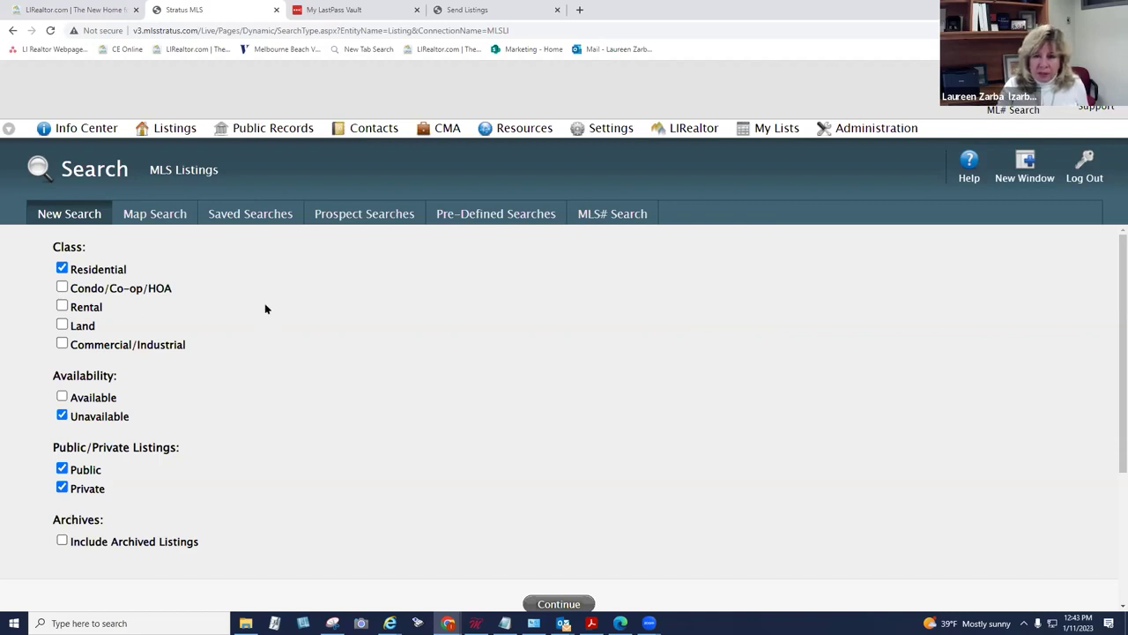
# Step: Include archived listings and start a new listing search from the Listings menu
pyautogui.click(64, 541)
pyautogui.click(559, 603)
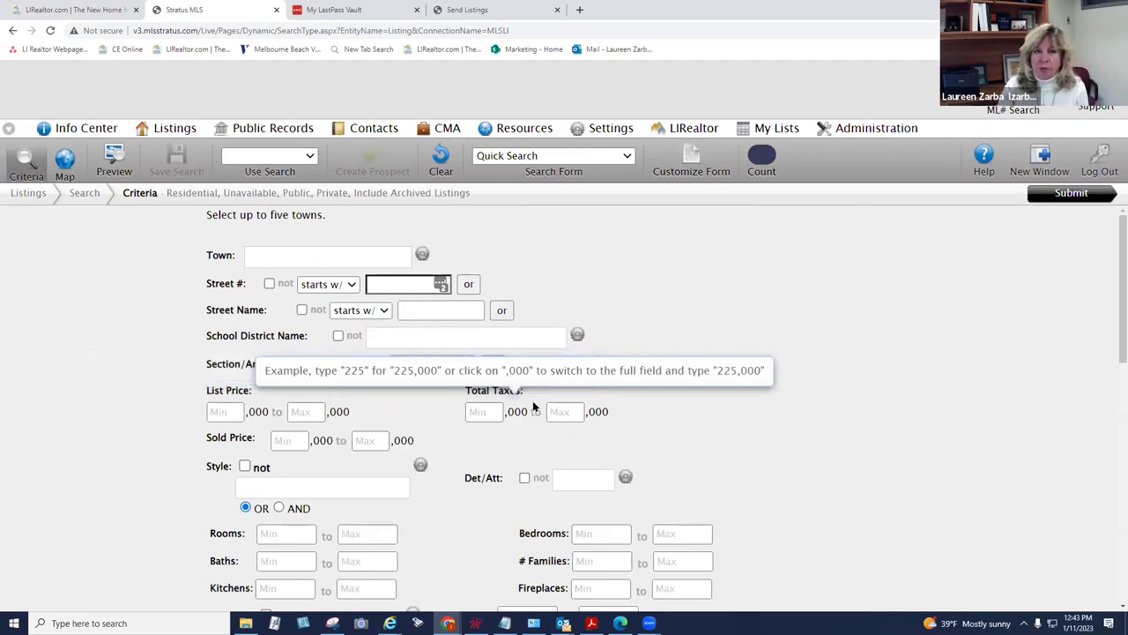
pyautogui.click(172, 128)
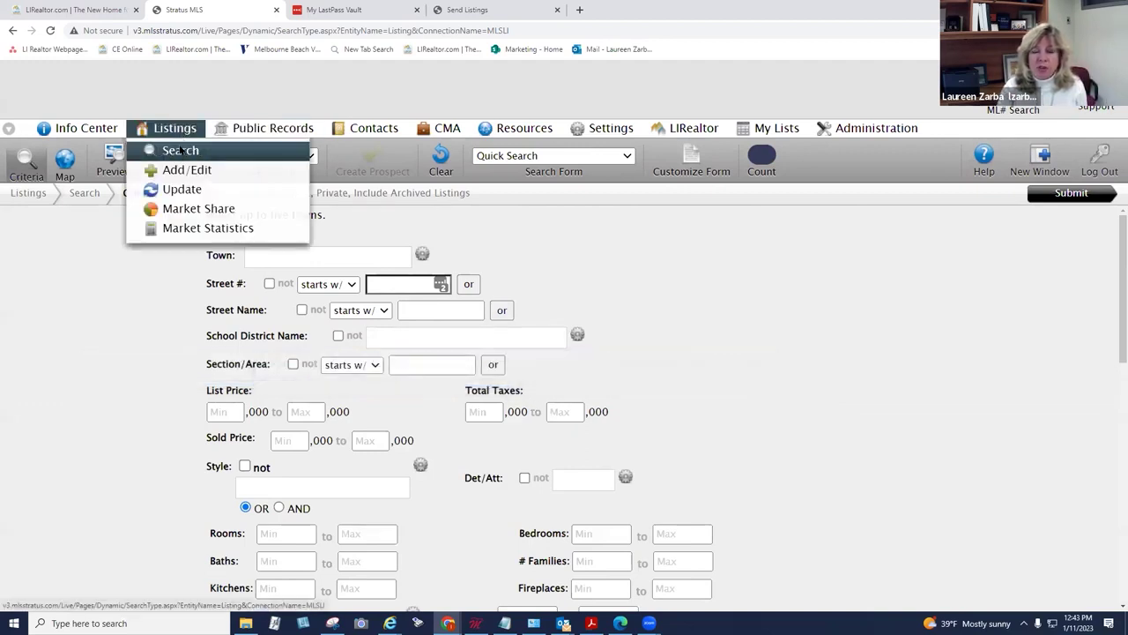
pyautogui.click(179, 149)
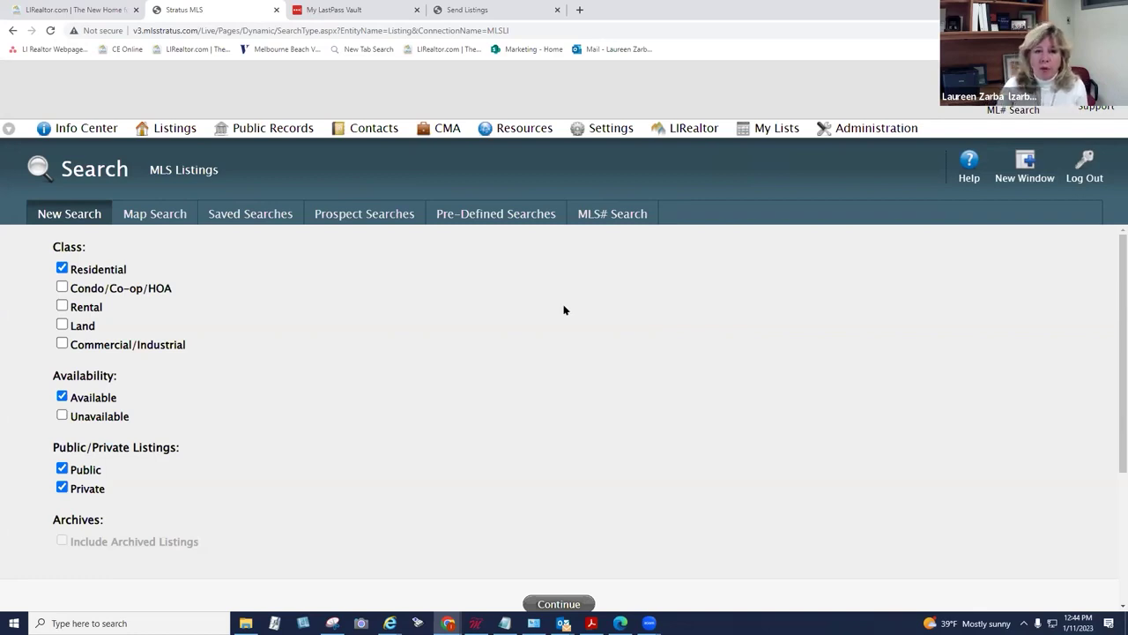
# Step: Add zip codes 11772 and 11713 to the search criteria
pyautogui.click(561, 604)
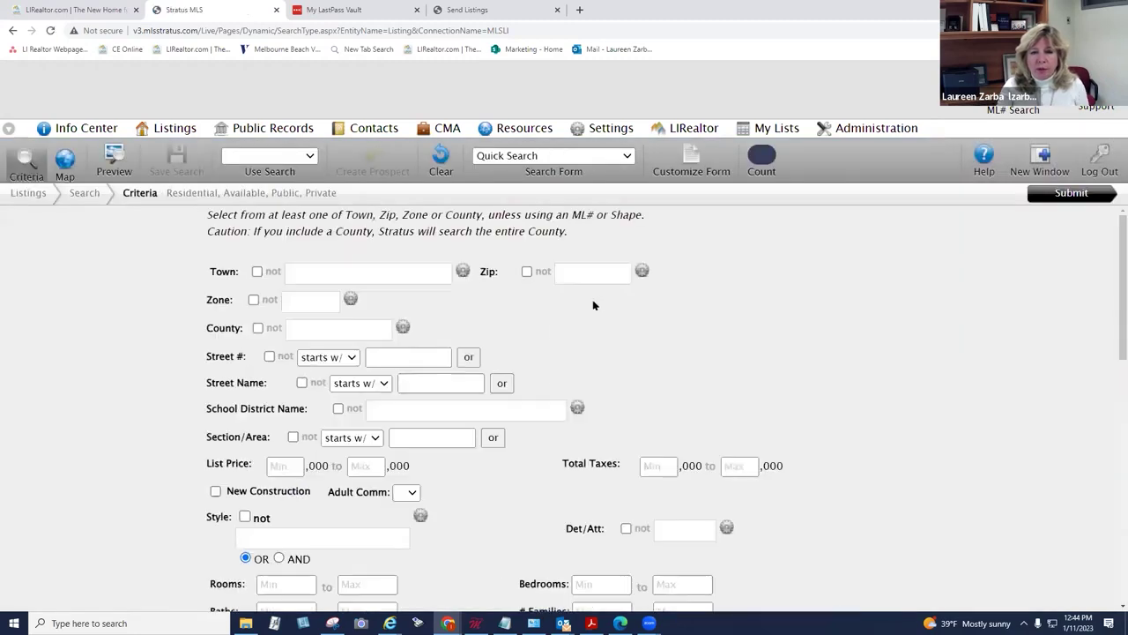
pyautogui.scroll(-1, 1112, 264)
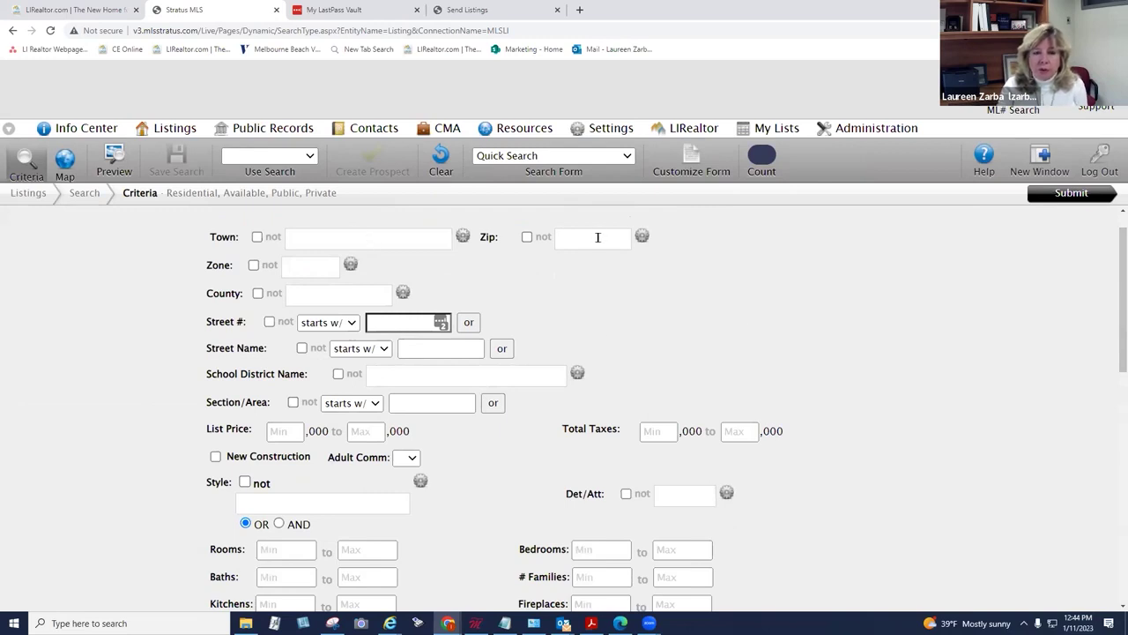
pyautogui.click(597, 237)
pyautogui.write('11')
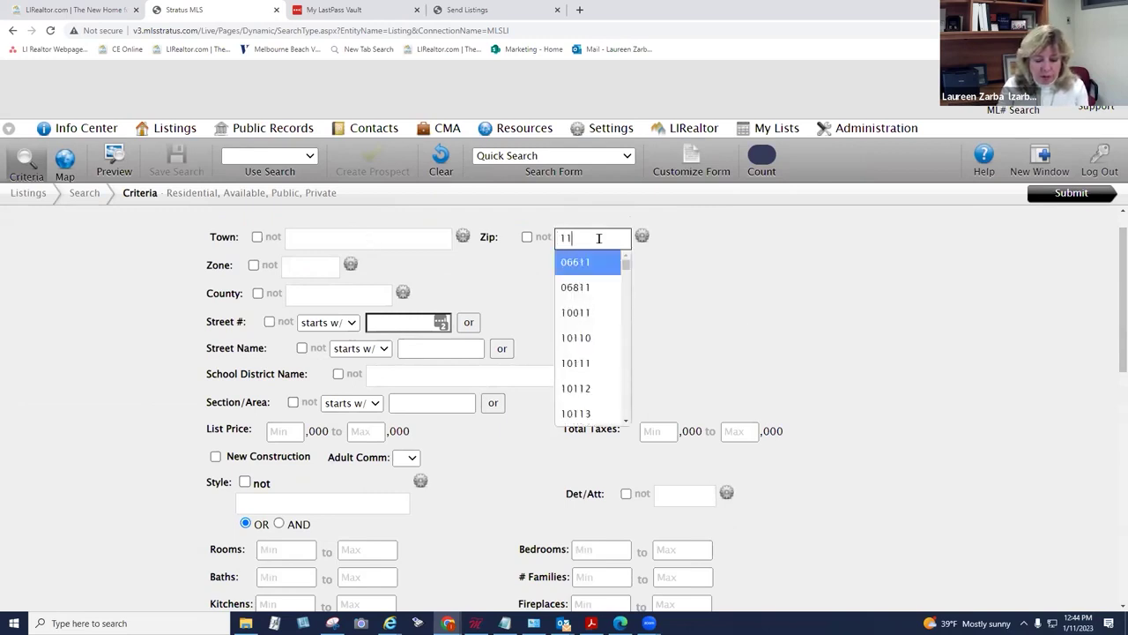
pyautogui.write('772')
pyautogui.click(601, 260)
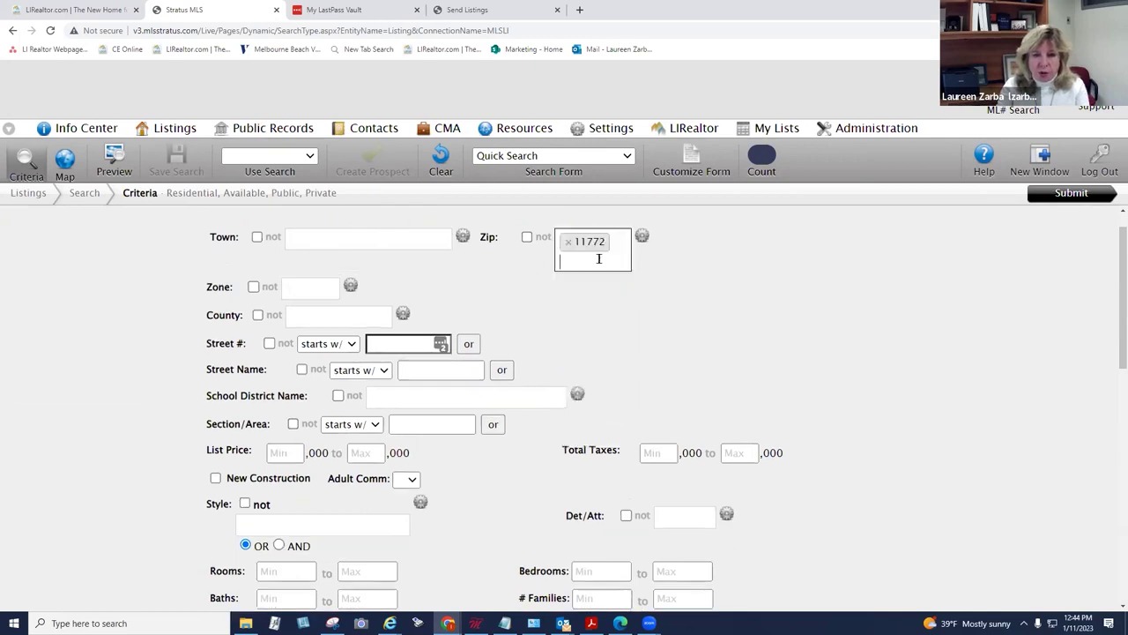
pyautogui.click(619, 247)
pyautogui.write('11713')
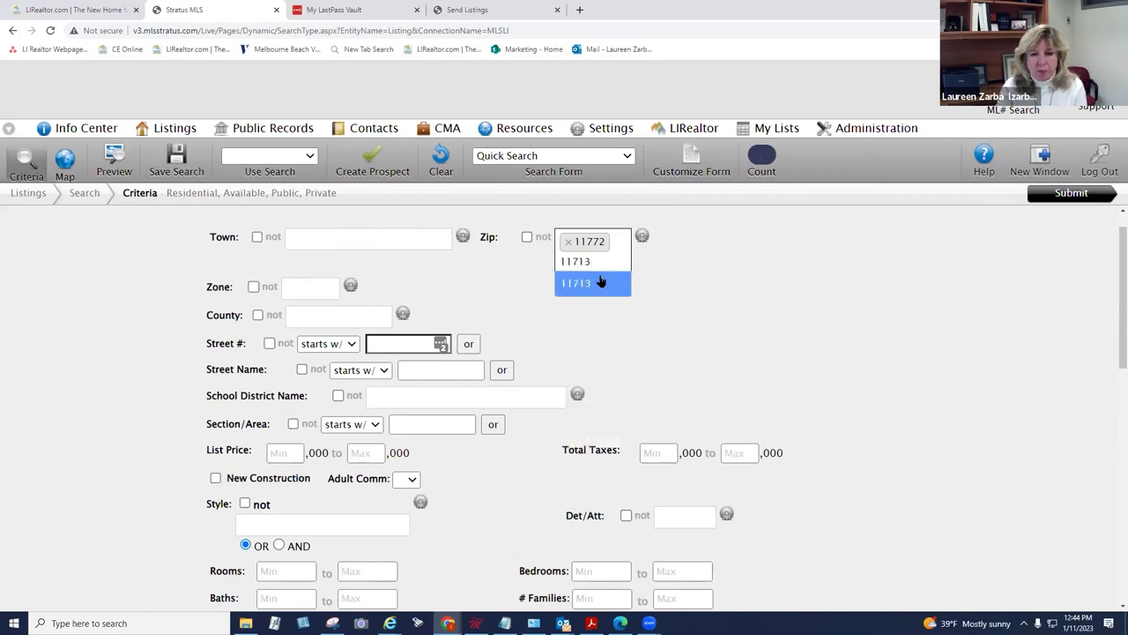
pyautogui.click(605, 283)
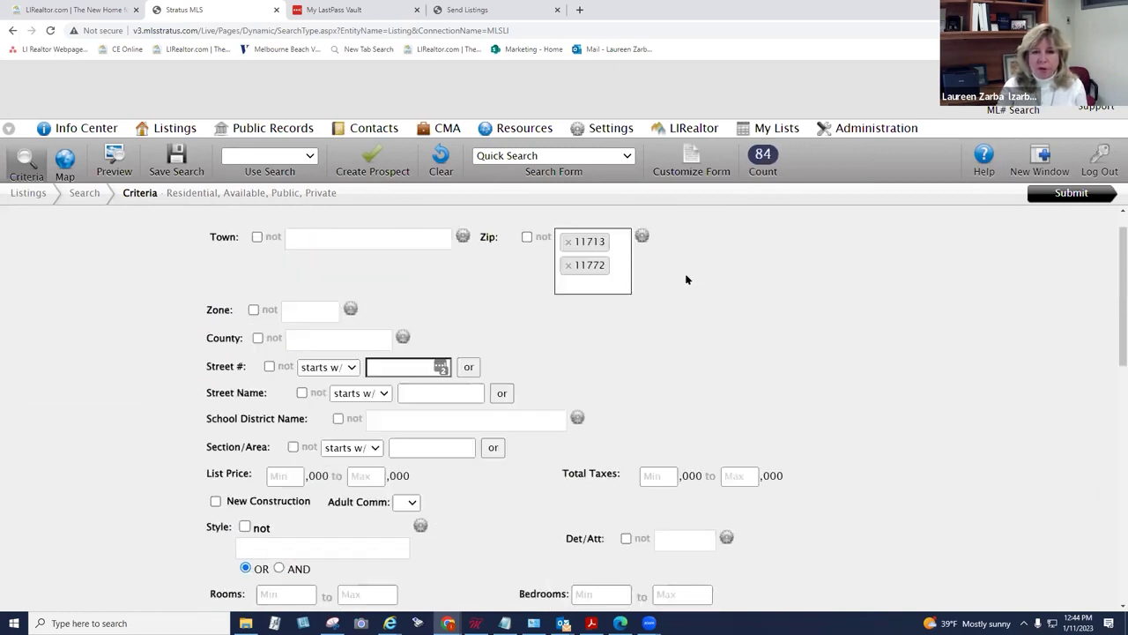
pyautogui.moveTo(1110, 282); pyautogui.dragTo(1111, 354)
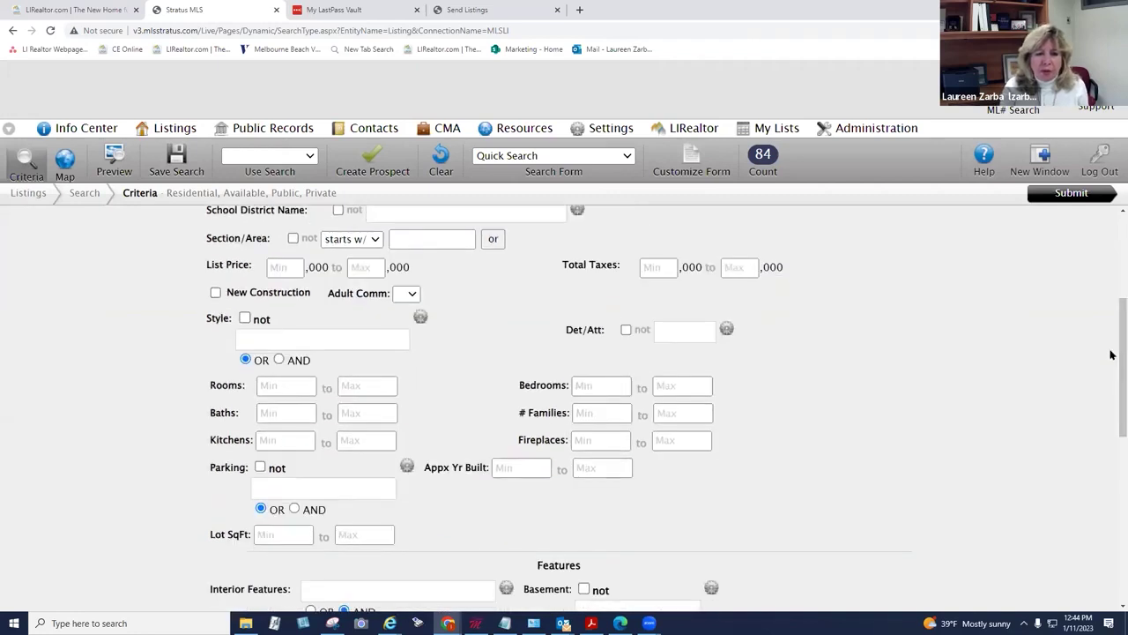
# Step: Require a minimum of 3 bedrooms and 2 baths
pyautogui.click(593, 384)
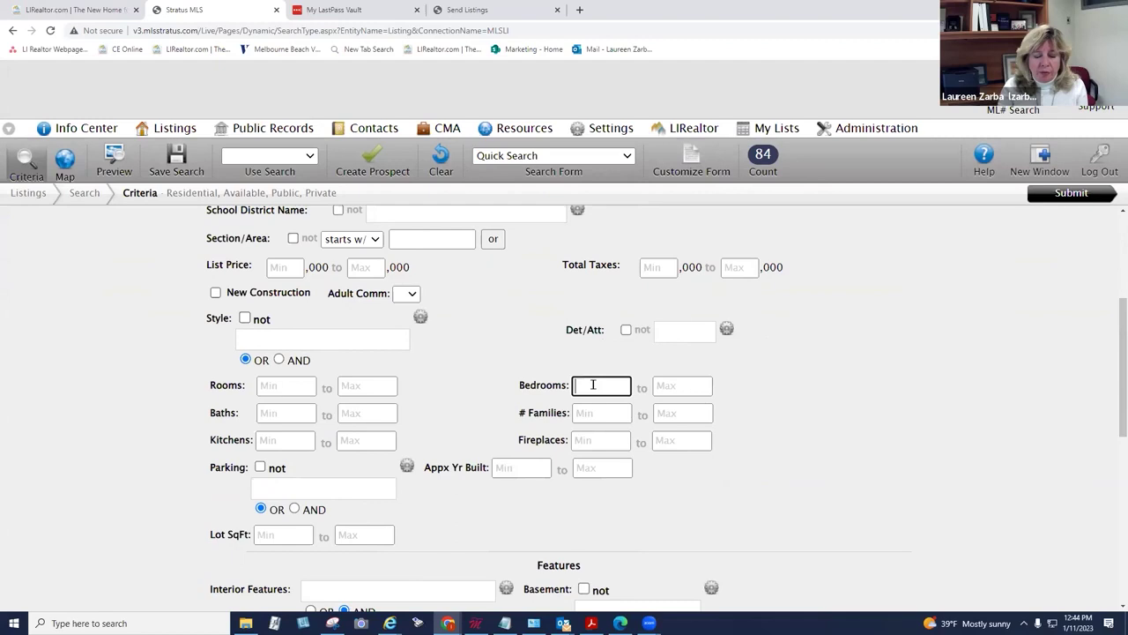
pyautogui.write('3')
pyautogui.click(286, 414)
pyautogui.write('2')
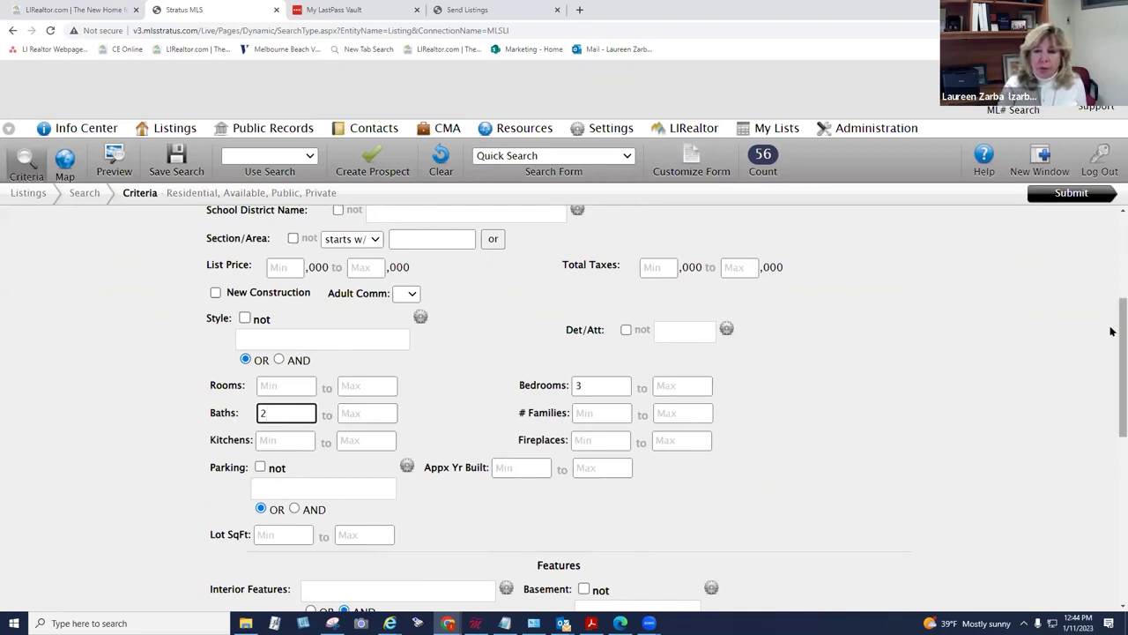
pyautogui.scroll(1, 1112, 322)
pyautogui.scroll(1, 1110, 317)
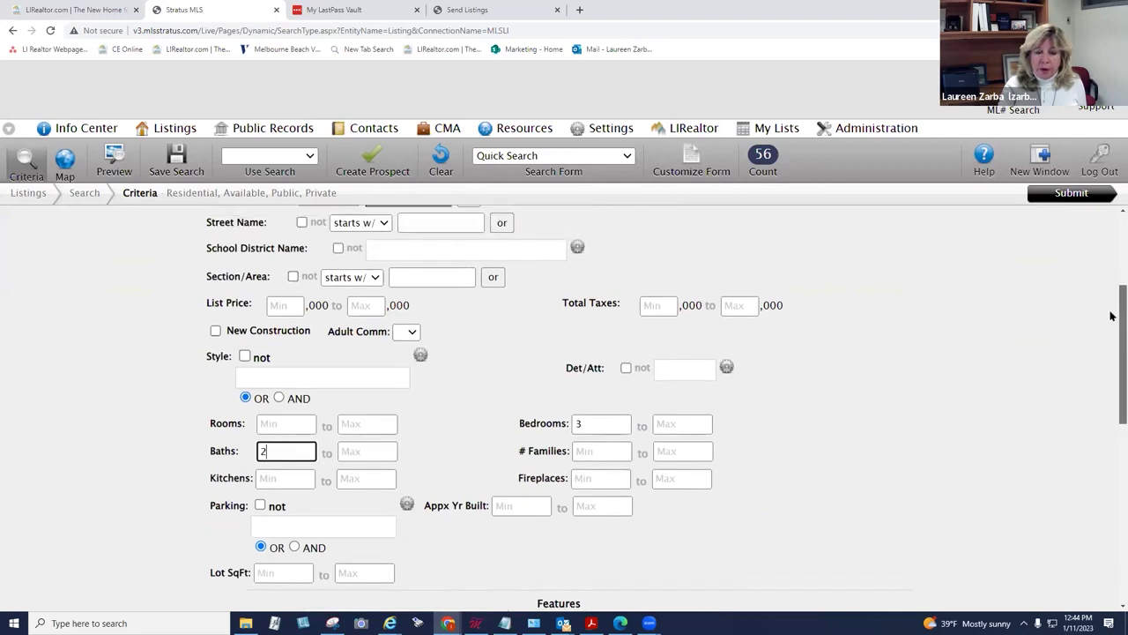
pyautogui.scroll(3, 1110, 304)
pyautogui.scroll(1, 1107, 265)
pyautogui.scroll(-4, 1109, 300)
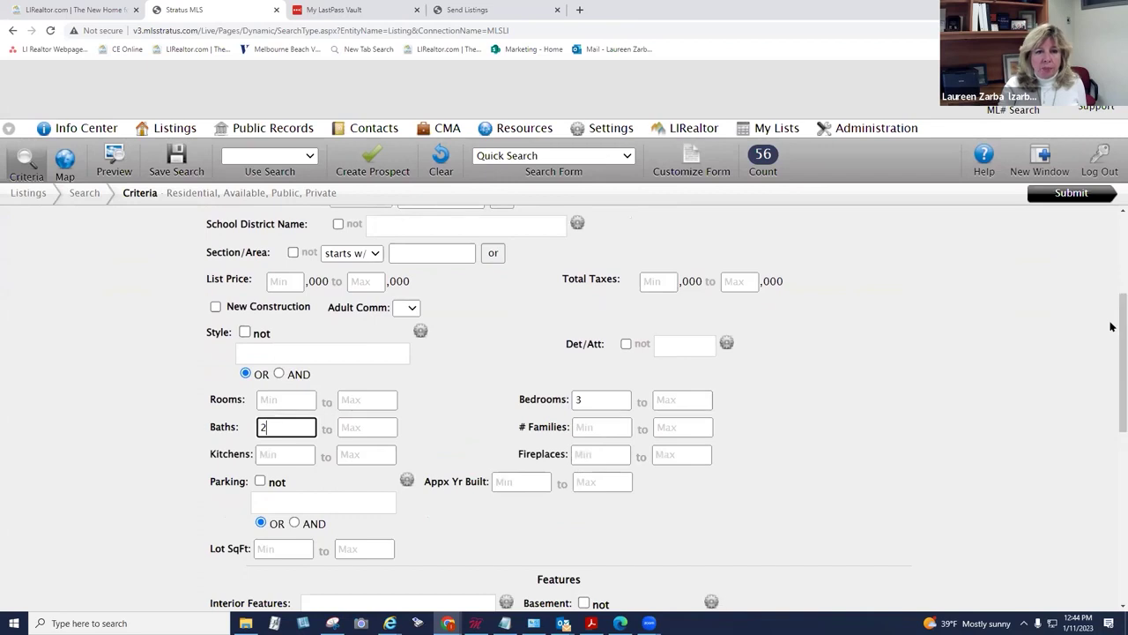
# Step: Limit the list price to 400 to 550 thousand, narrowing matches to 30
pyautogui.click(368, 281)
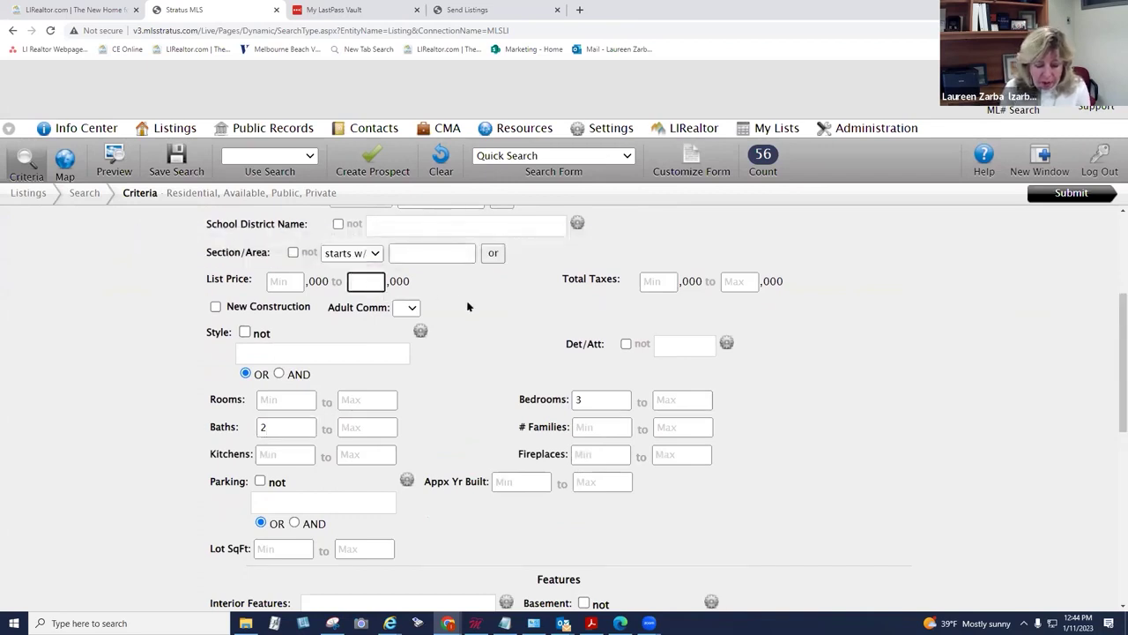
pyautogui.write('550')
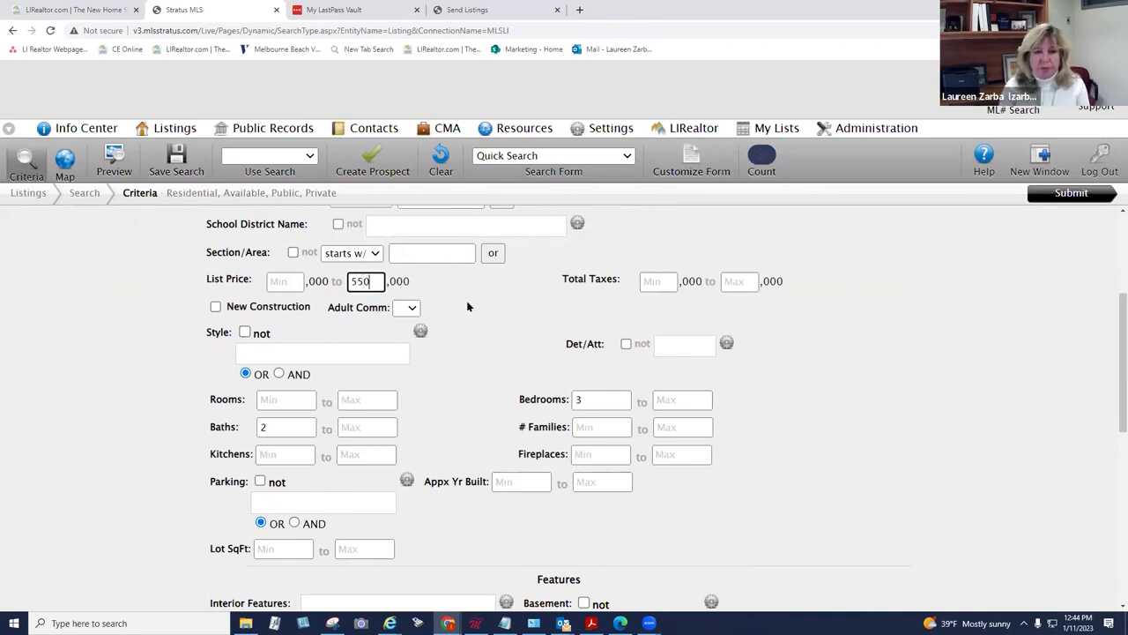
pyautogui.hotkey('shift', 'Tab')
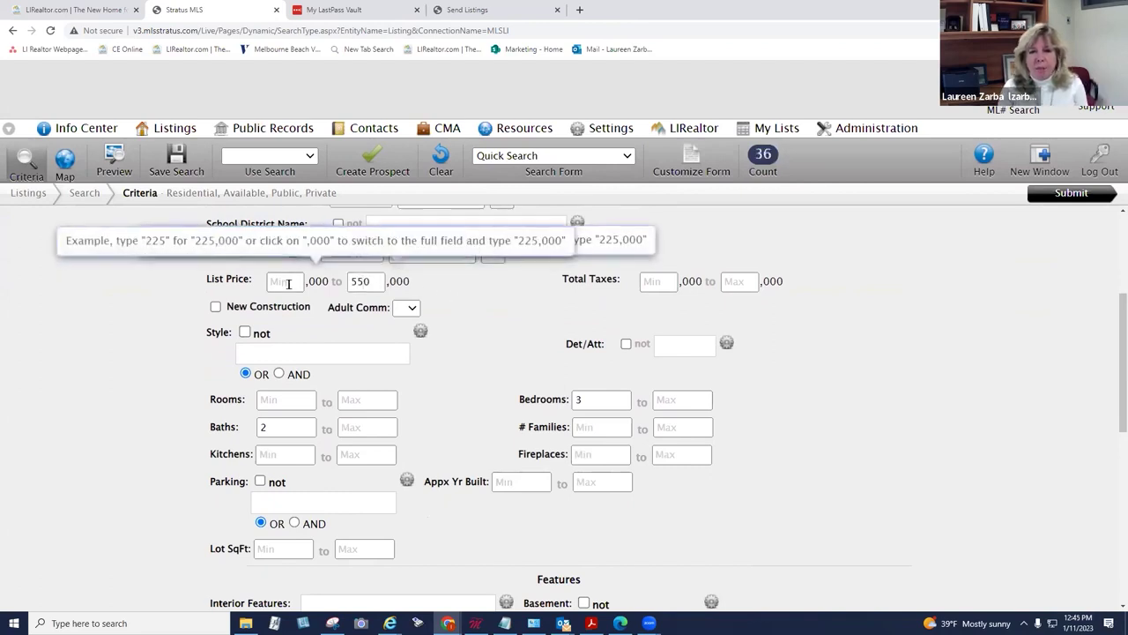
pyautogui.write('4')
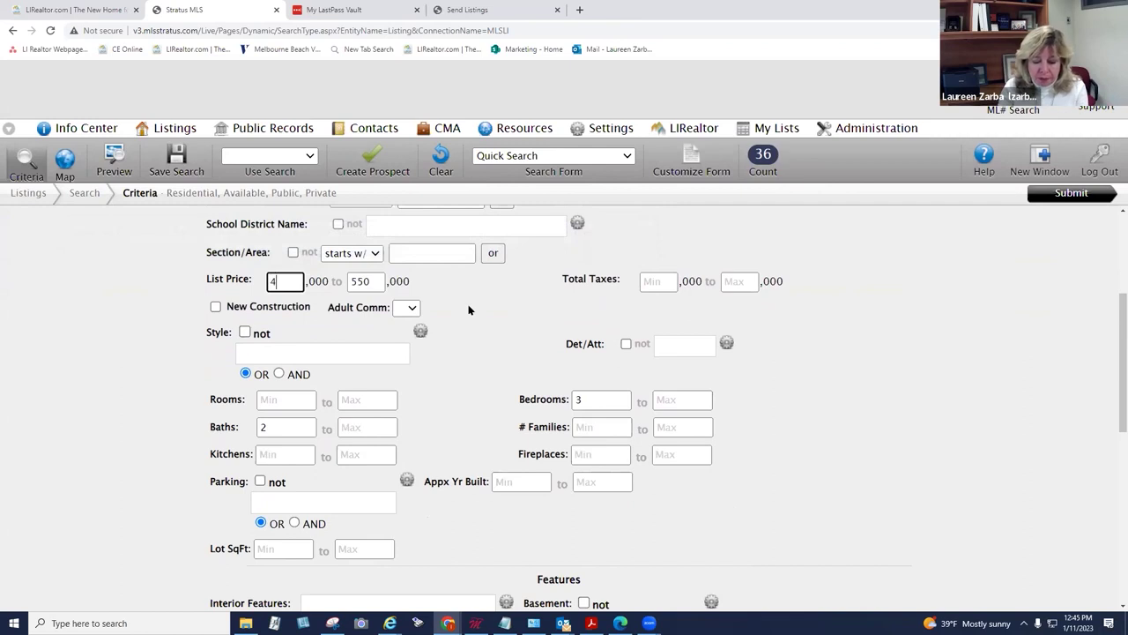
pyautogui.write('00')
pyautogui.click(469, 299)
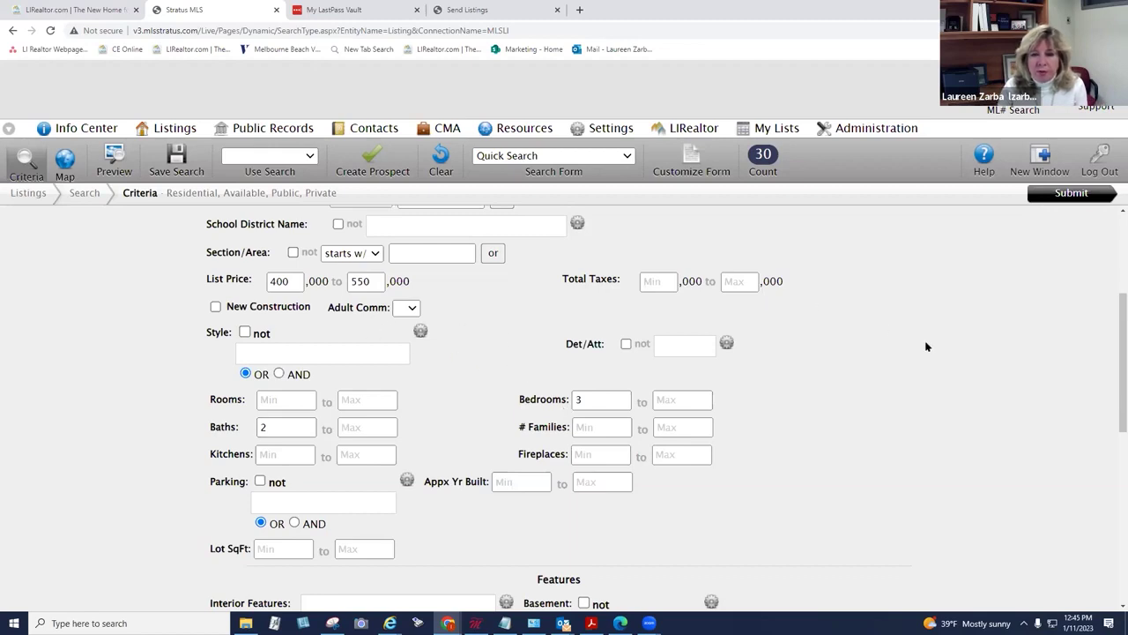
pyautogui.scroll(3, 1110, 390)
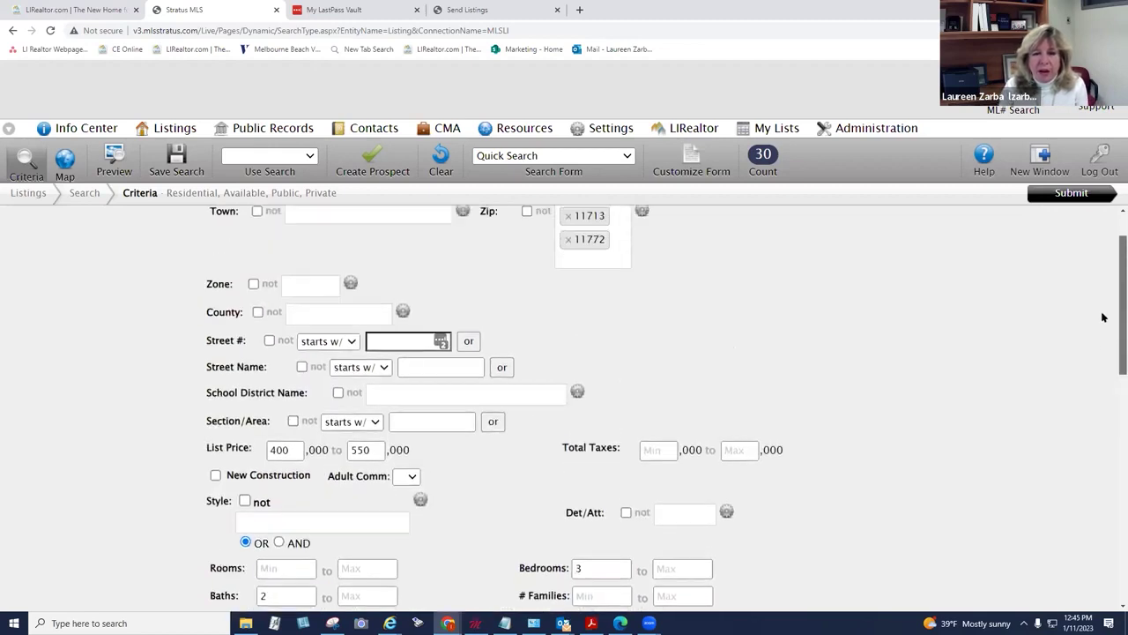
pyautogui.scroll(-2, 1102, 344)
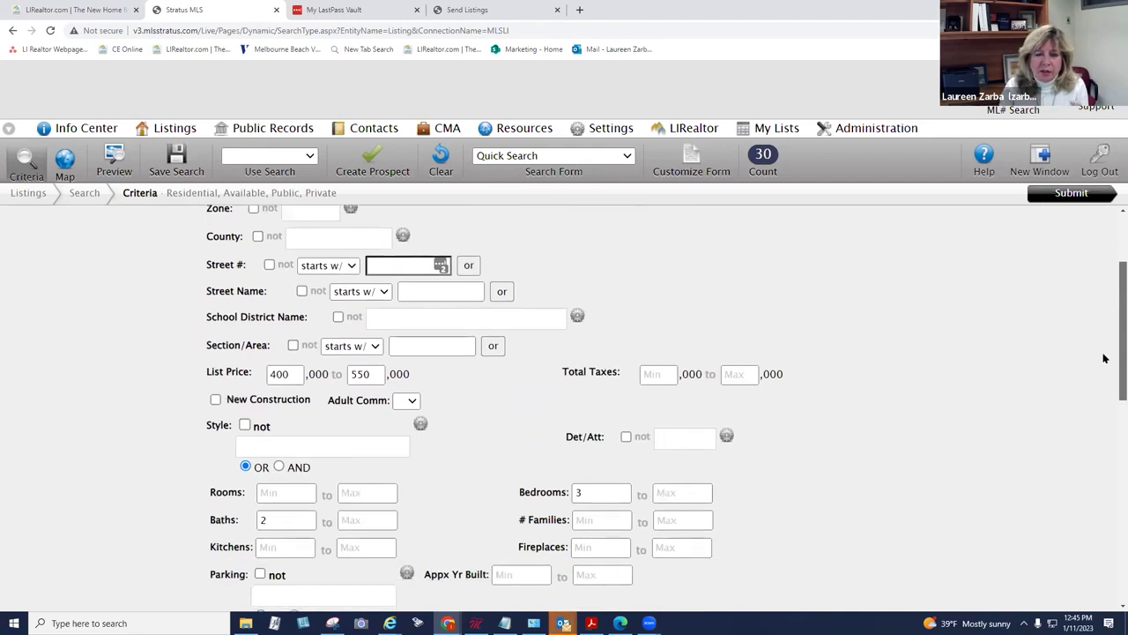
pyautogui.scroll(-1, 1102, 362)
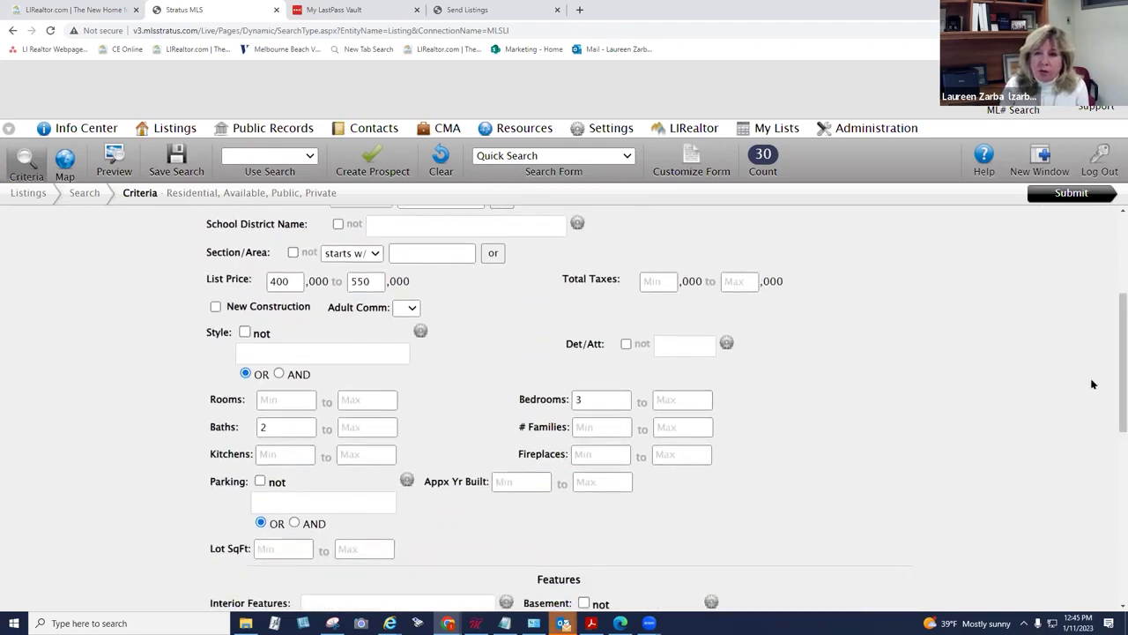
pyautogui.click(602, 428)
pyautogui.write('2')
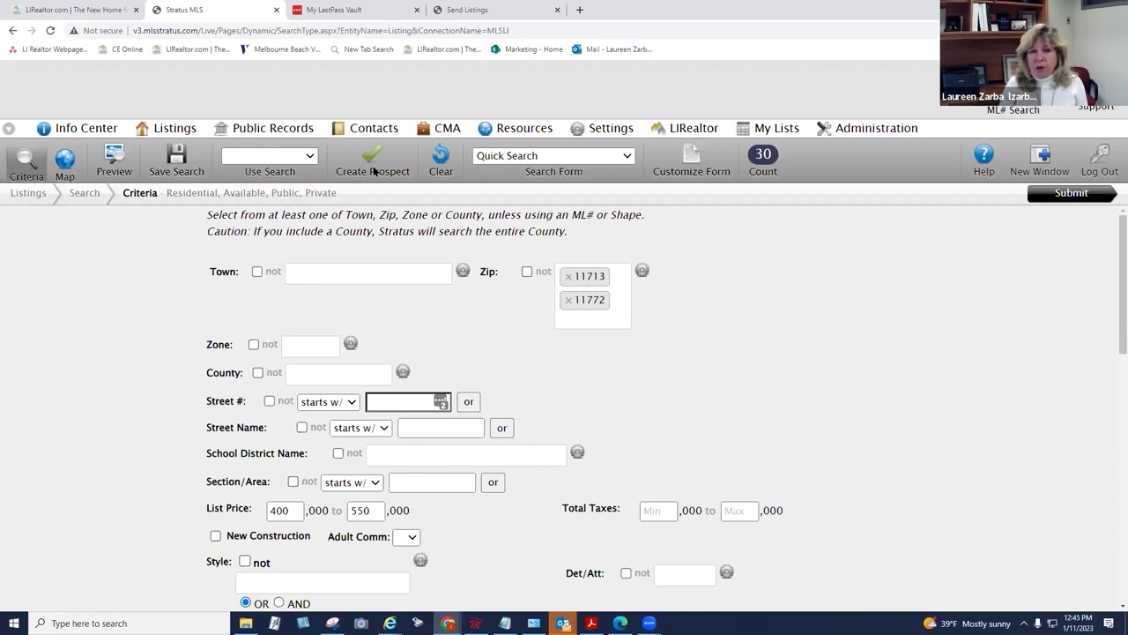
pyautogui.click(374, 171)
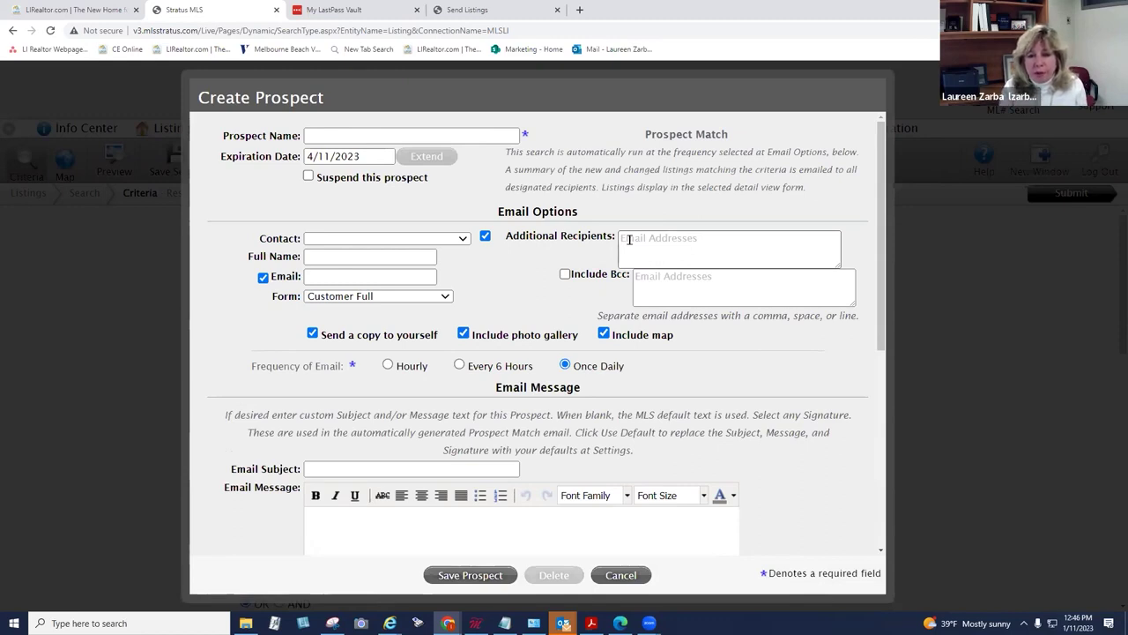
pyautogui.moveTo(884, 309); pyautogui.dragTo(878, 465)
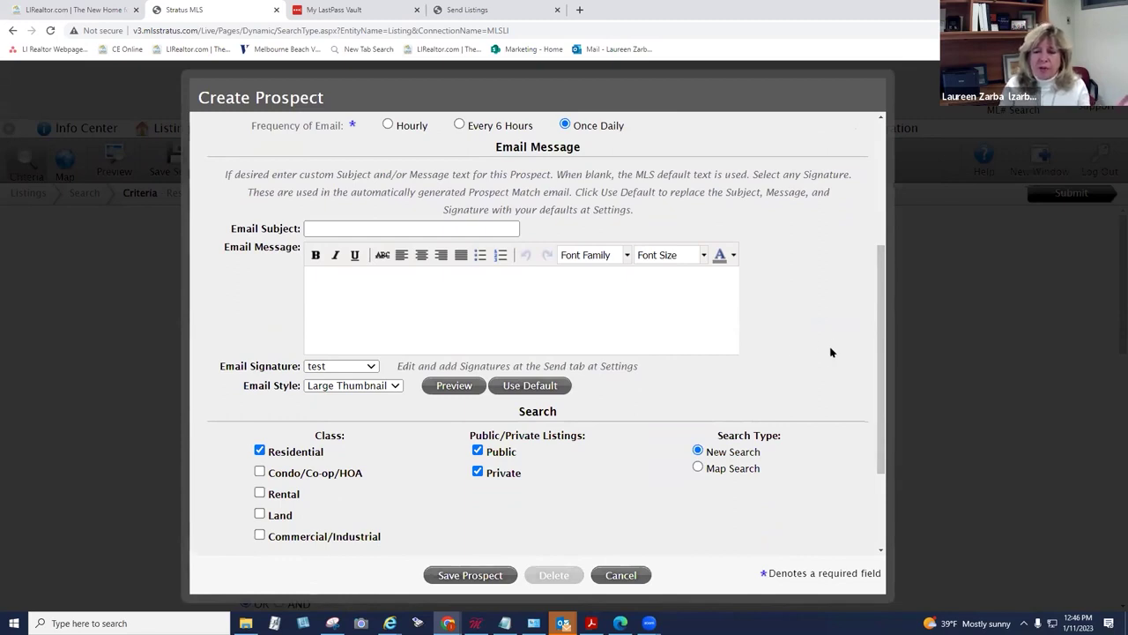
pyautogui.moveTo(879, 323); pyautogui.dragTo(880, 343)
pyautogui.click(300, 186)
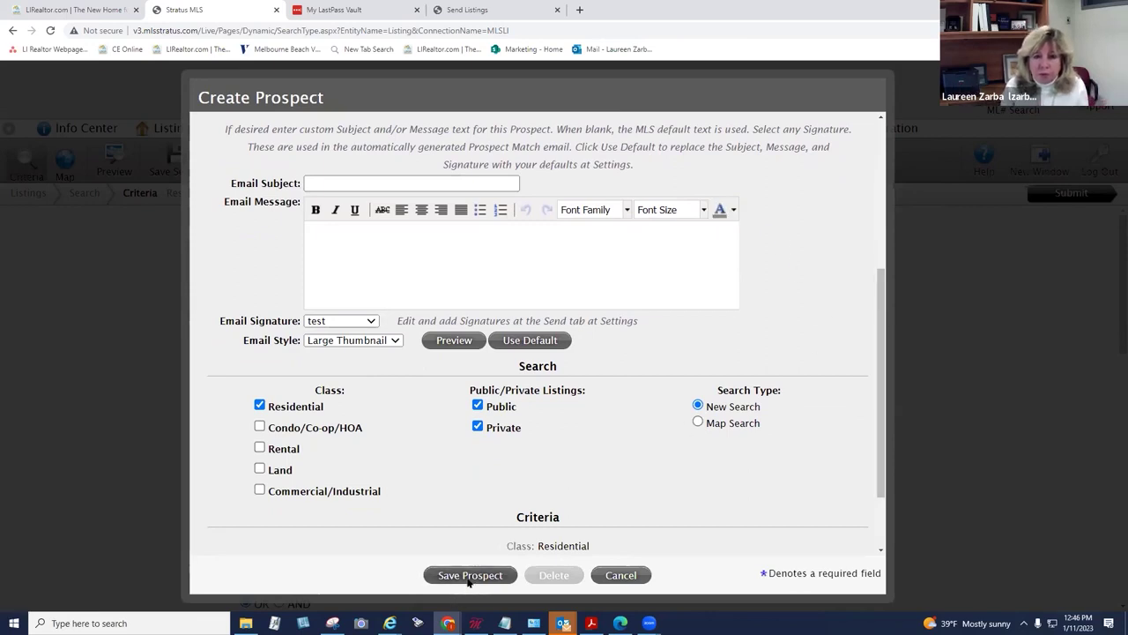
pyautogui.click(617, 575)
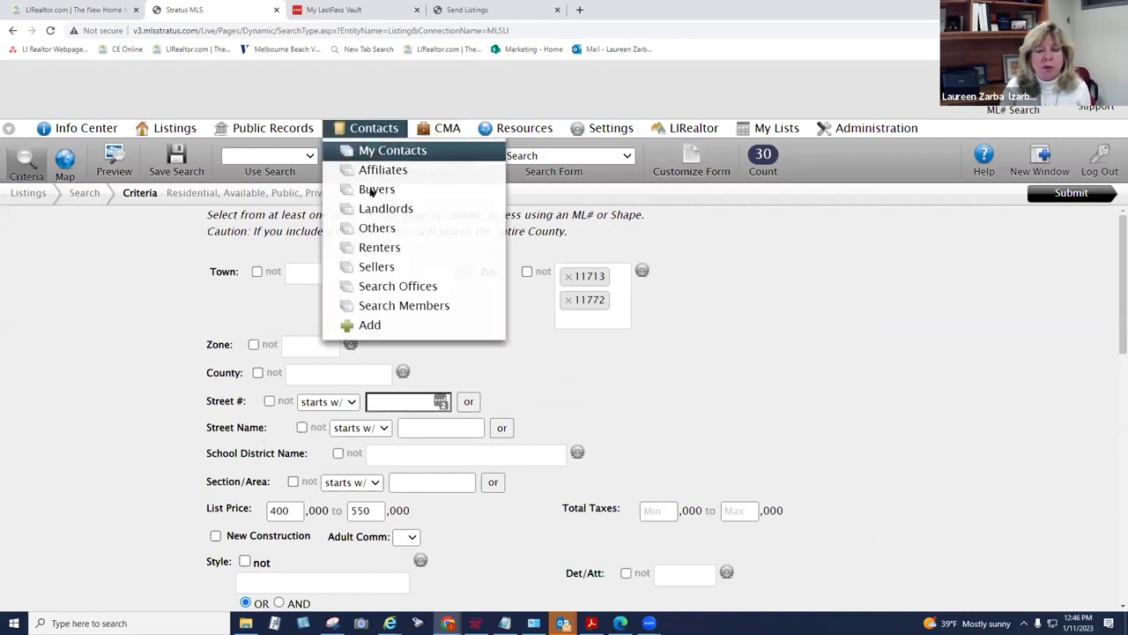
# Step: Create and save a new prospect with the buyer's full name and e-mail address
pyautogui.click(367, 165)
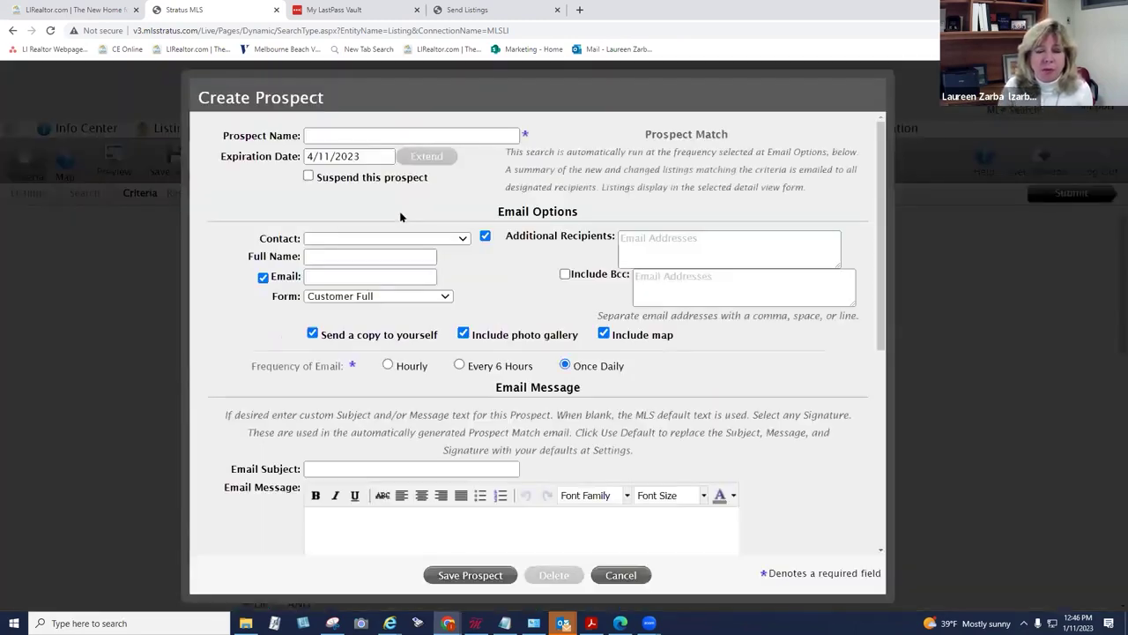
pyautogui.click(405, 135)
pyautogui.write('billy buyer')
pyautogui.click(361, 255)
pyautogui.write('billy')
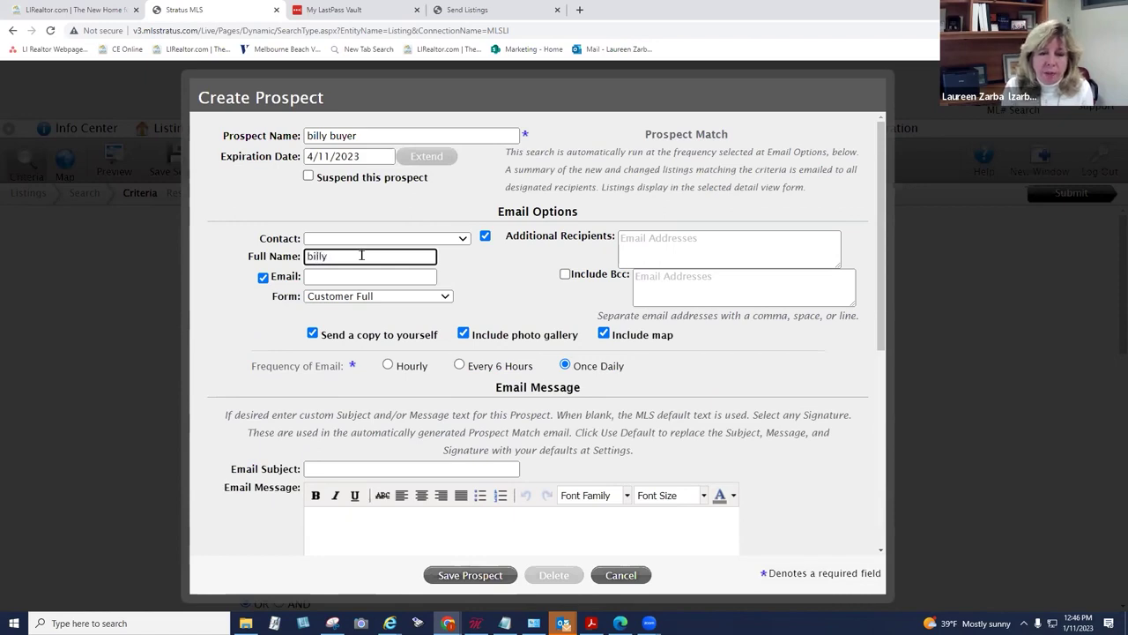
pyautogui.write(' buyer')
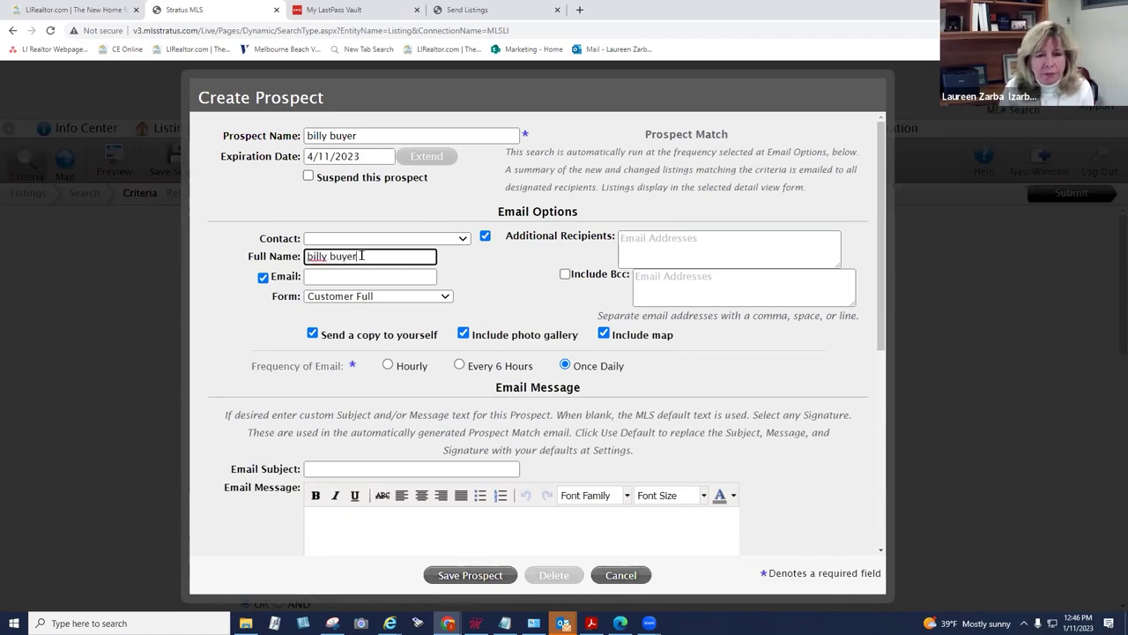
pyautogui.click(358, 276)
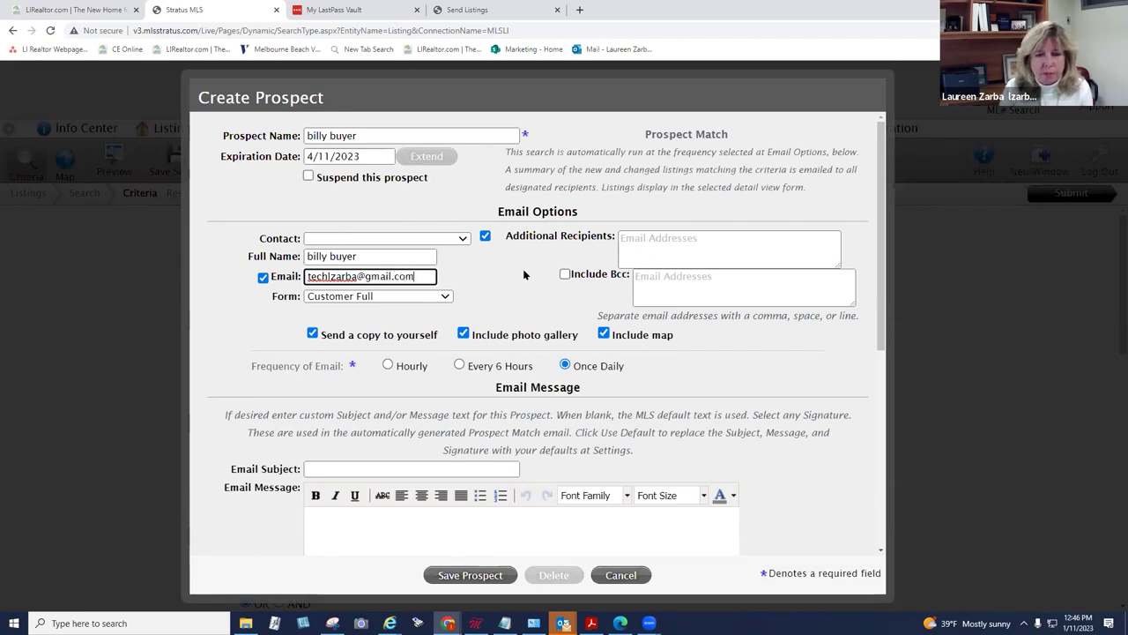
pyautogui.click(470, 575)
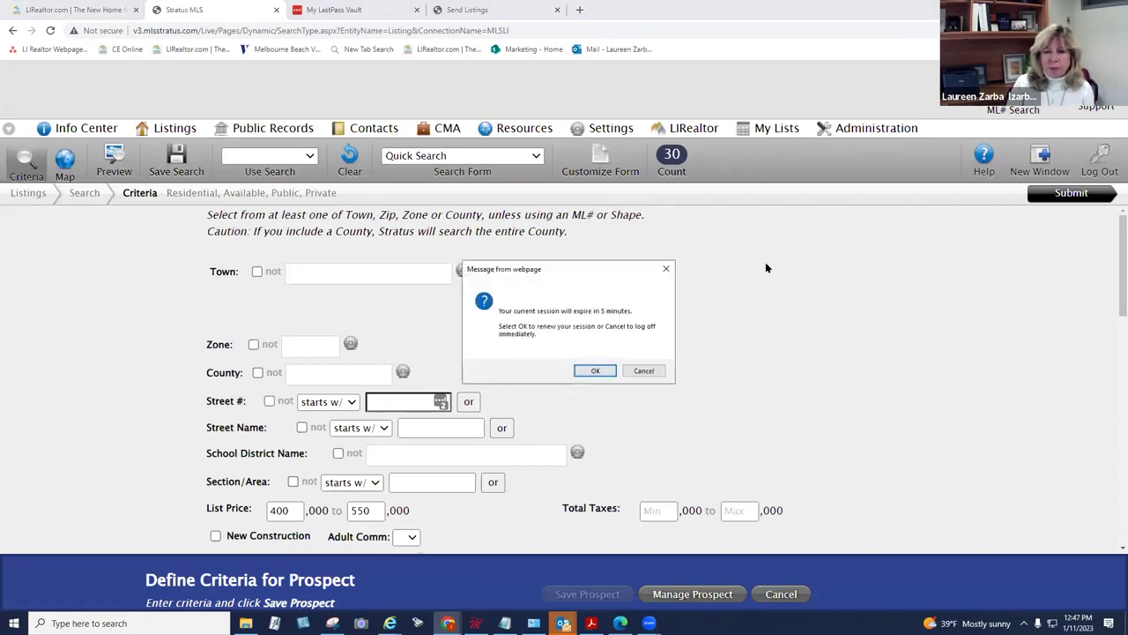
# Step: Renew the expiring session and toggle the side menu layout on and back off
pyautogui.click(595, 370)
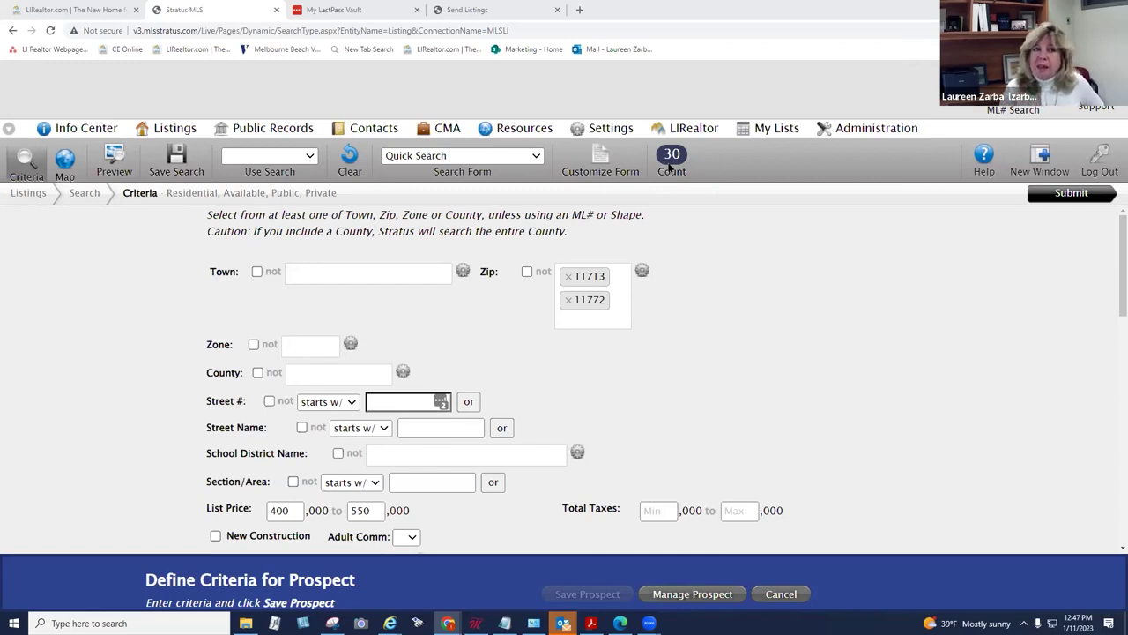
pyautogui.click(8, 129)
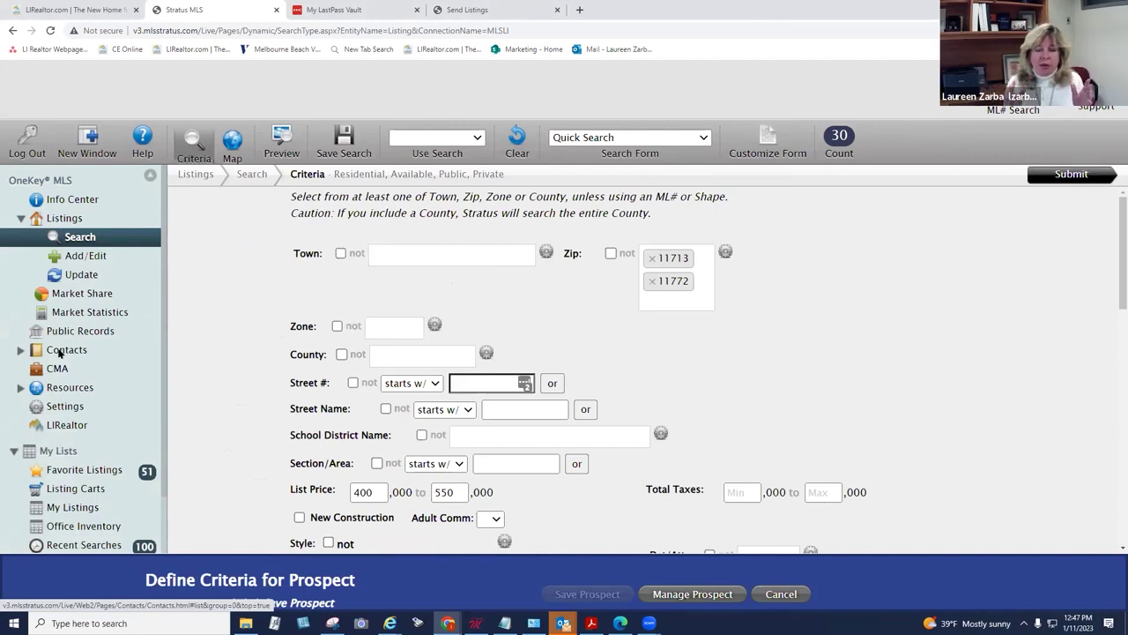
pyautogui.click(150, 179)
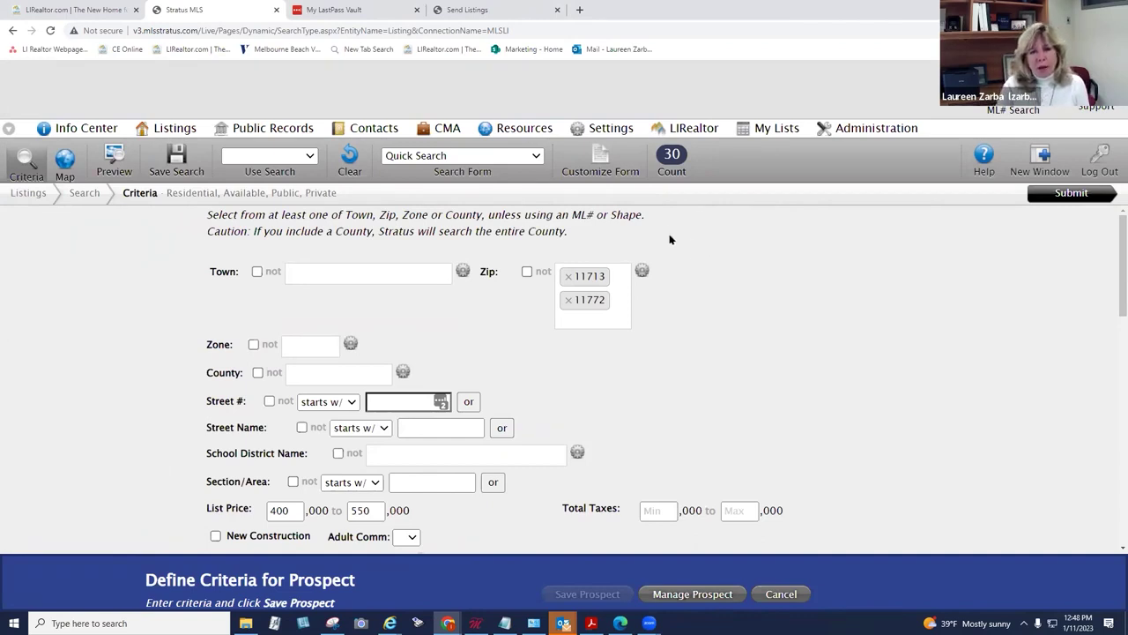
# Step: Open the CMA list and open the Drake Street Valley Stream CMA
pyautogui.click(450, 130)
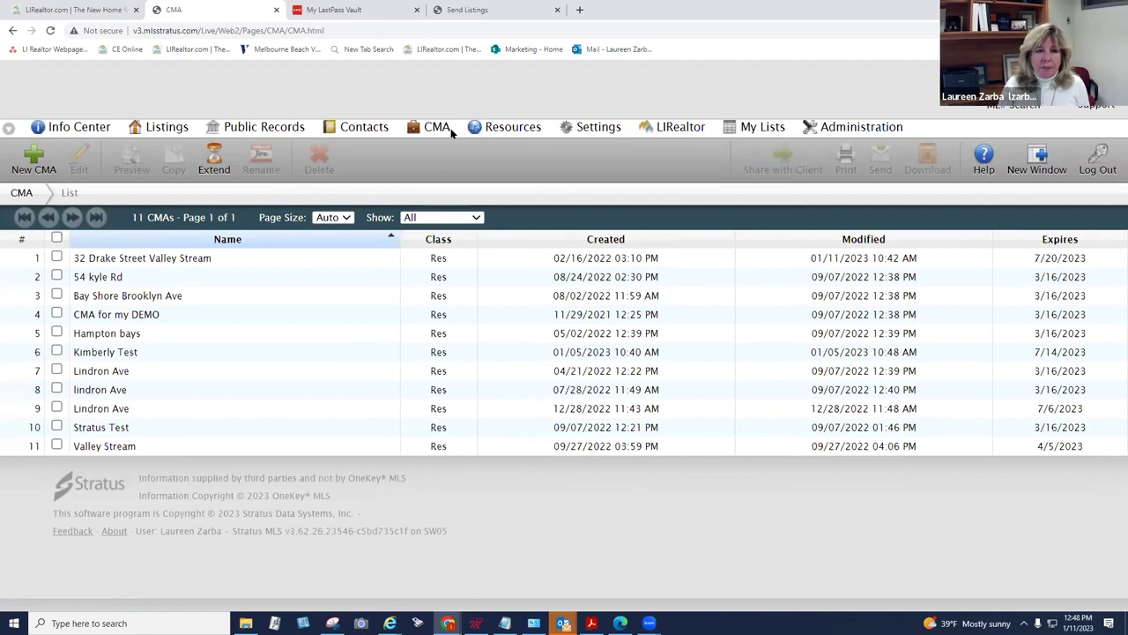
pyautogui.doubleClick(117, 258)
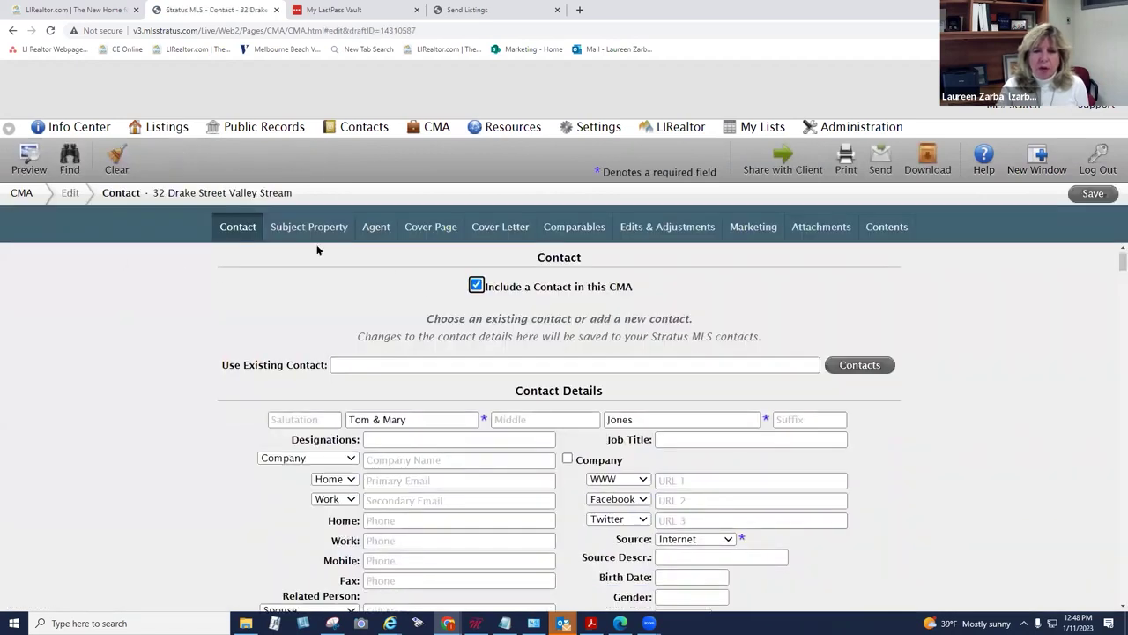
# Step: Review the CMA's Contact, Subject Property and Agent sections
pyautogui.click(309, 226)
pyautogui.click(372, 227)
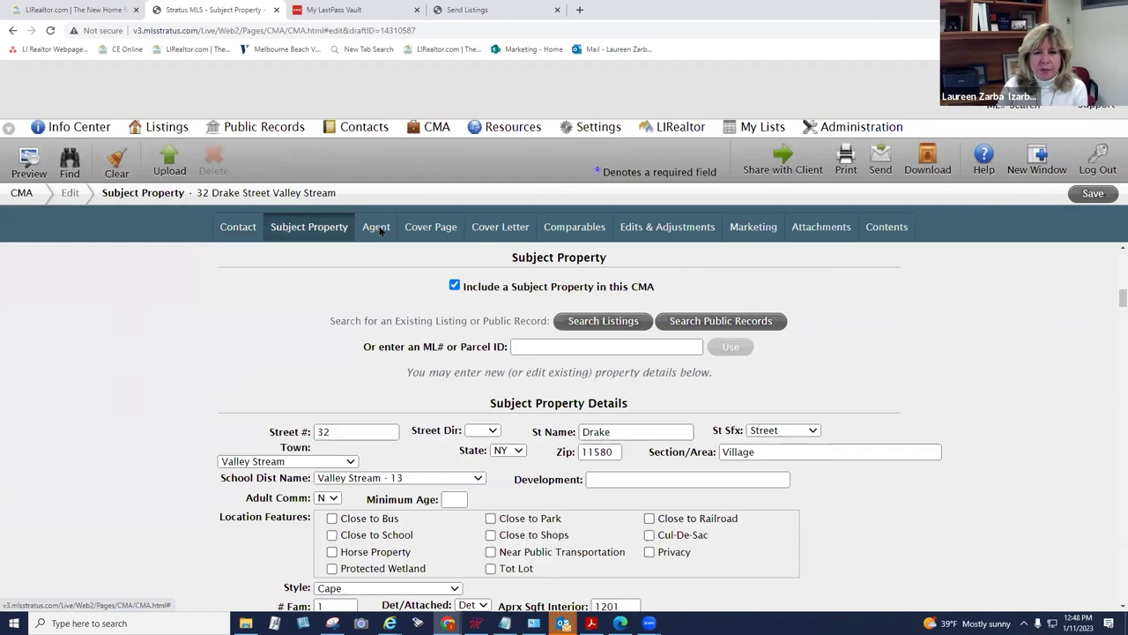
pyautogui.click(237, 226)
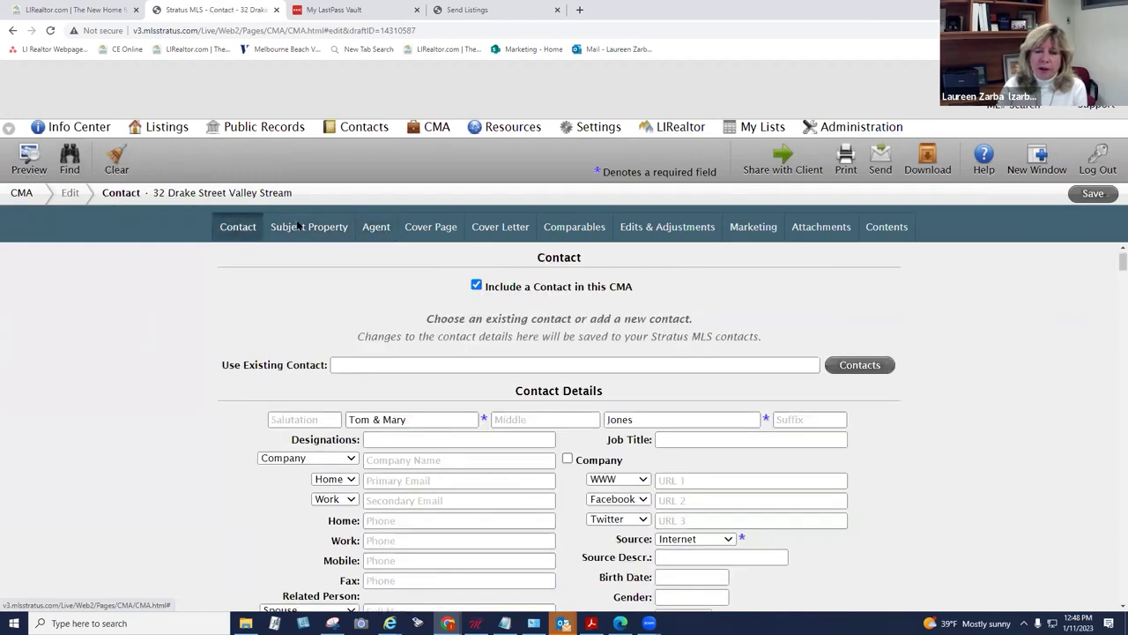
pyautogui.click(348, 227)
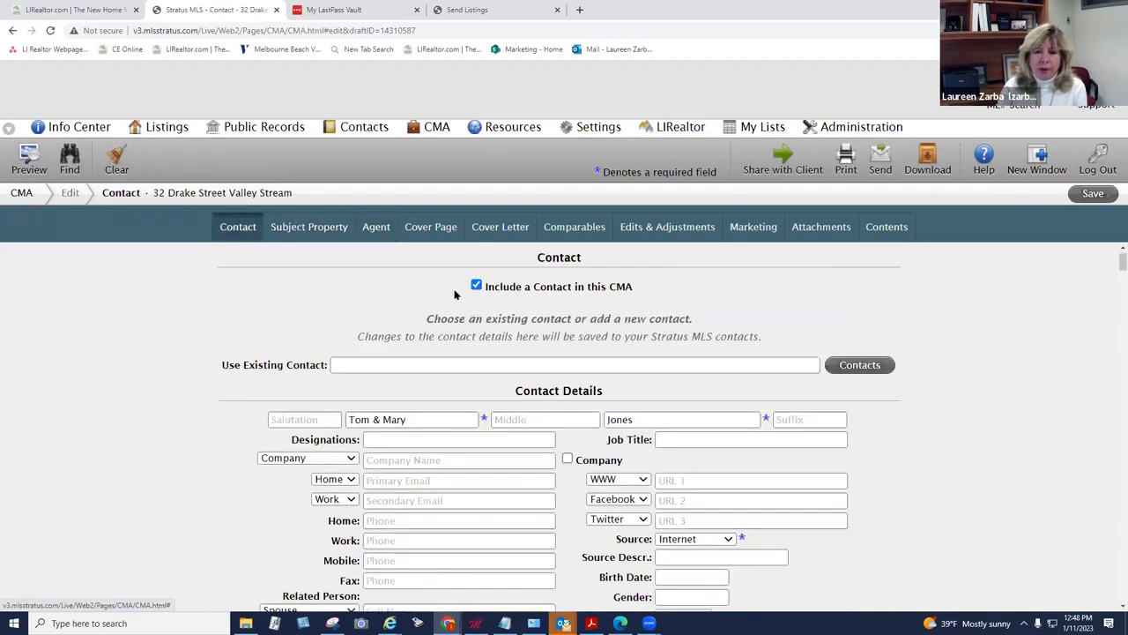
pyautogui.scroll(-10, 456, 300)
pyautogui.scroll(-15, 457, 300)
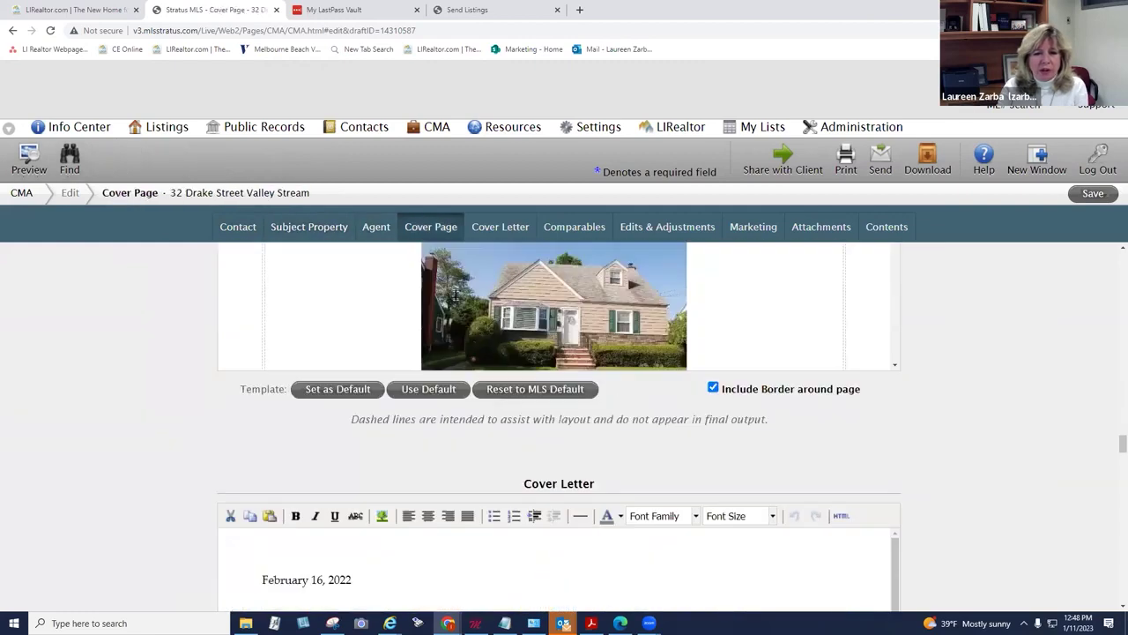
pyautogui.scroll(5, 527, 323)
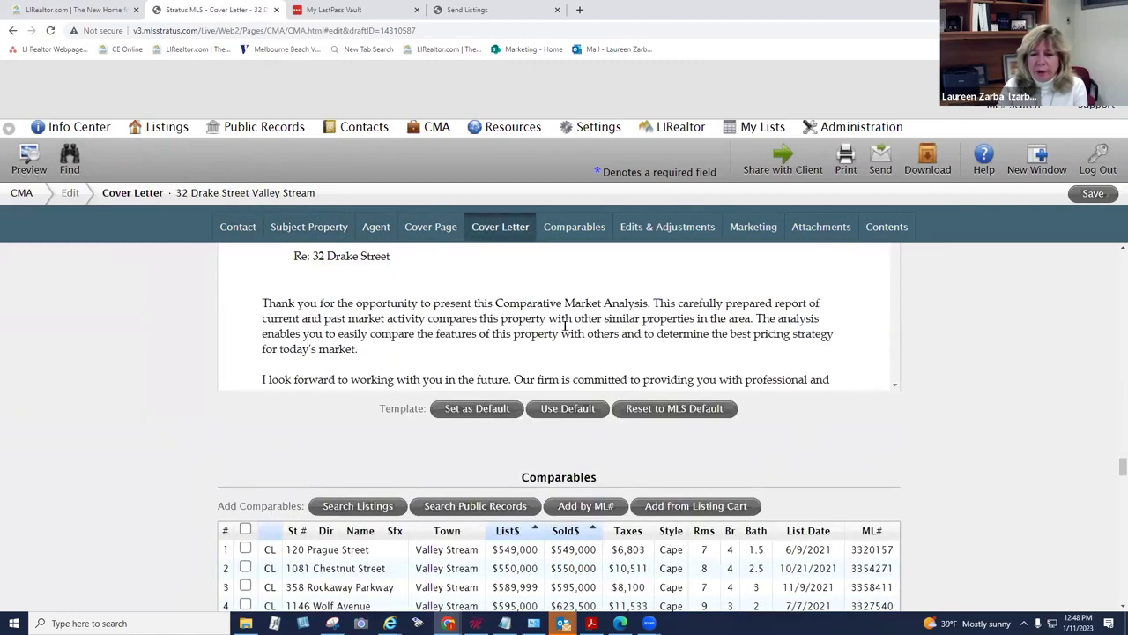
pyautogui.scroll(20, 1048, 344)
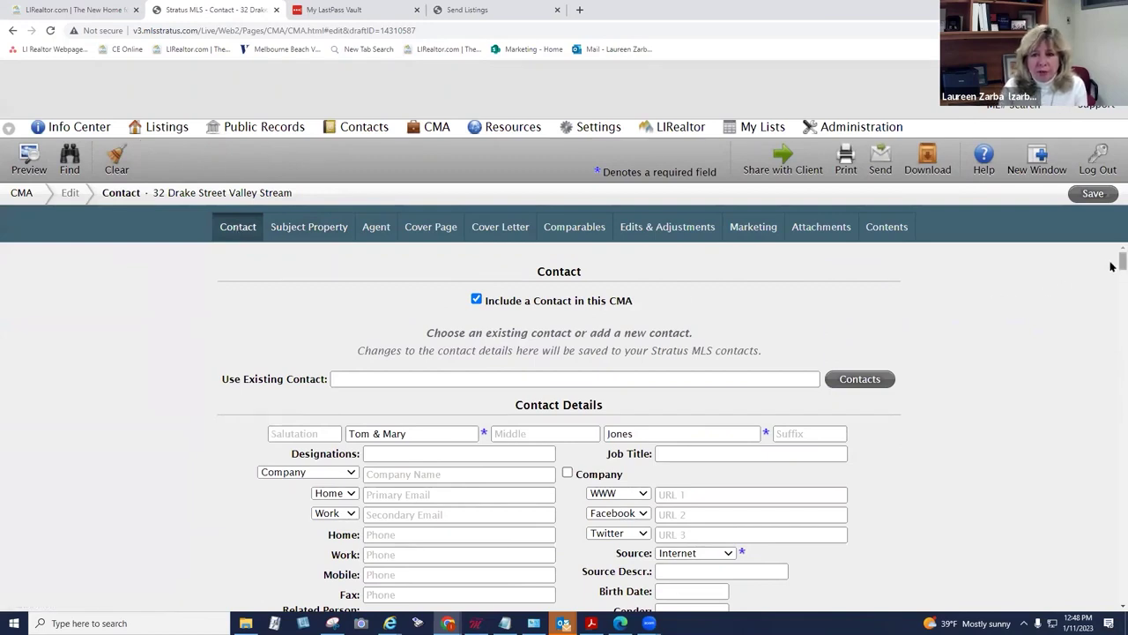
pyautogui.scroll(-1, 1112, 268)
pyautogui.scroll(-2, 1111, 268)
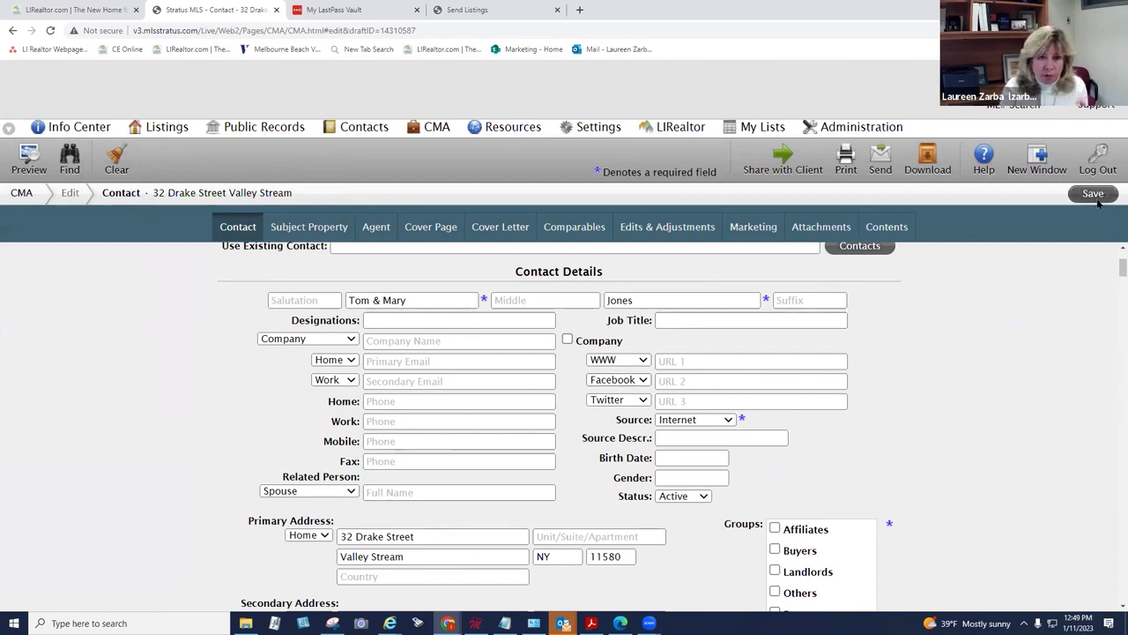
# Step: Step through Subject Property, Agent, Cover Page and Cover Letter to the Comparables section
pyautogui.click(307, 231)
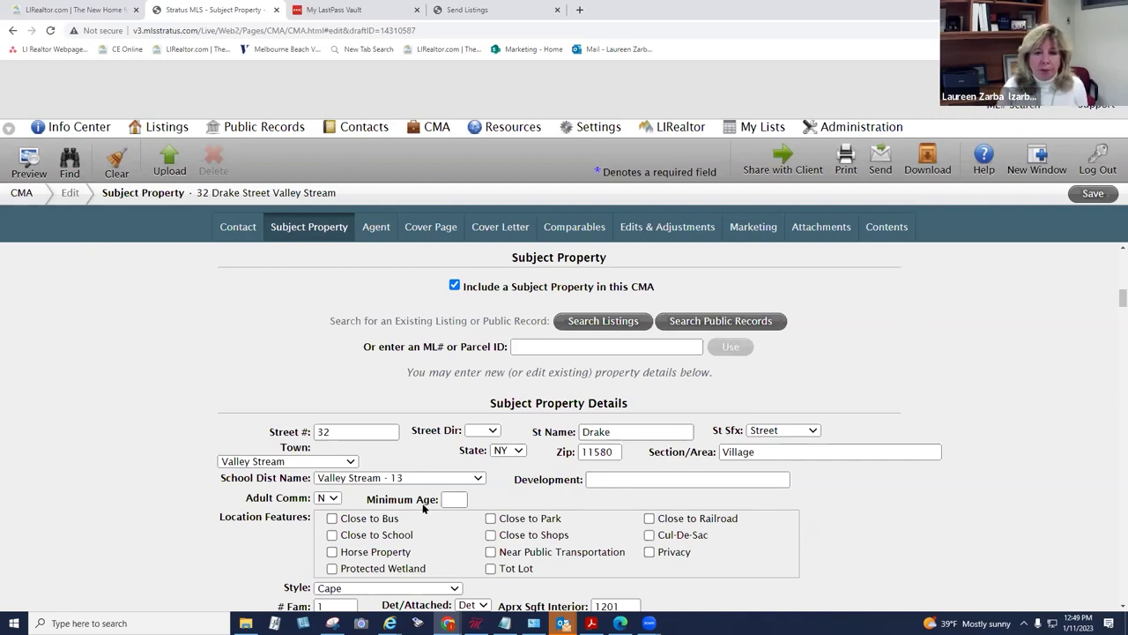
pyautogui.click(375, 230)
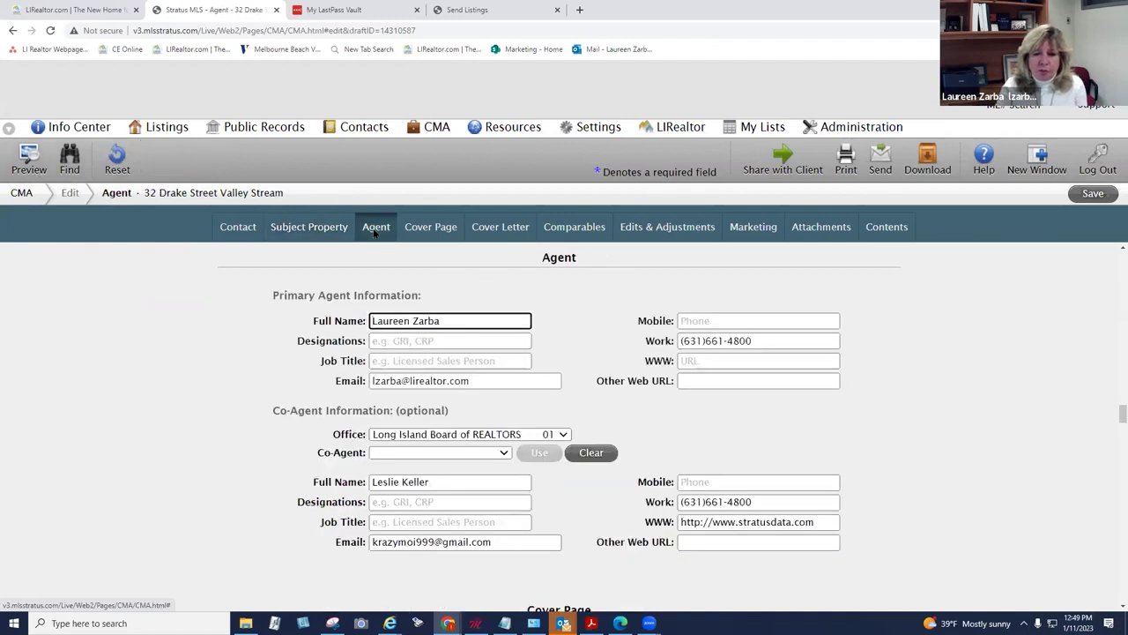
pyautogui.click(426, 230)
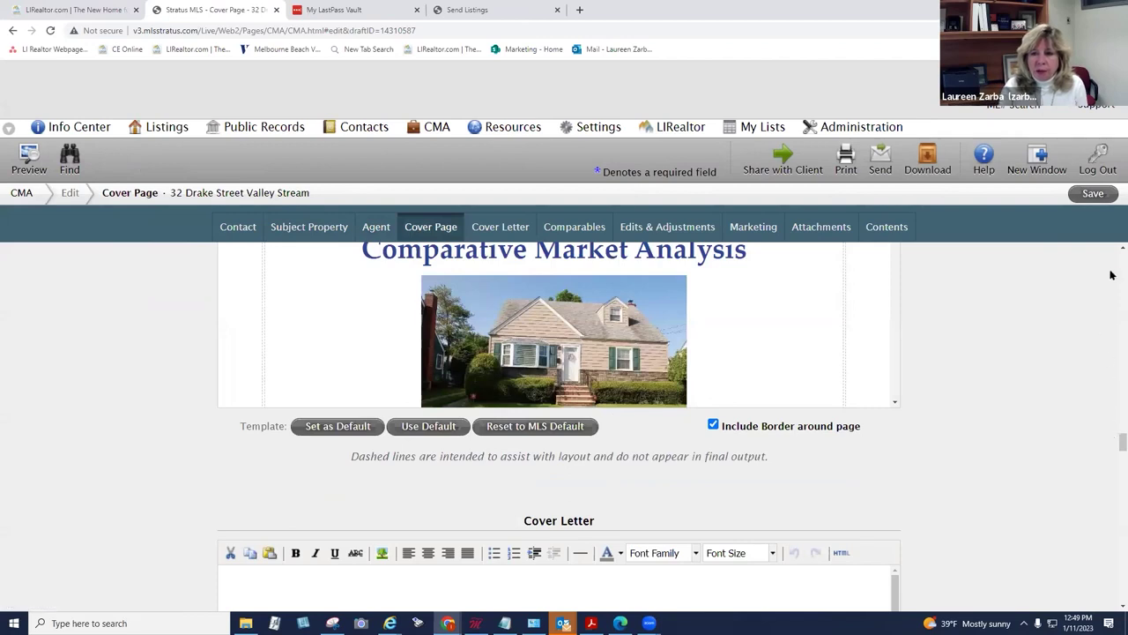
pyautogui.scroll(2, 1112, 249)
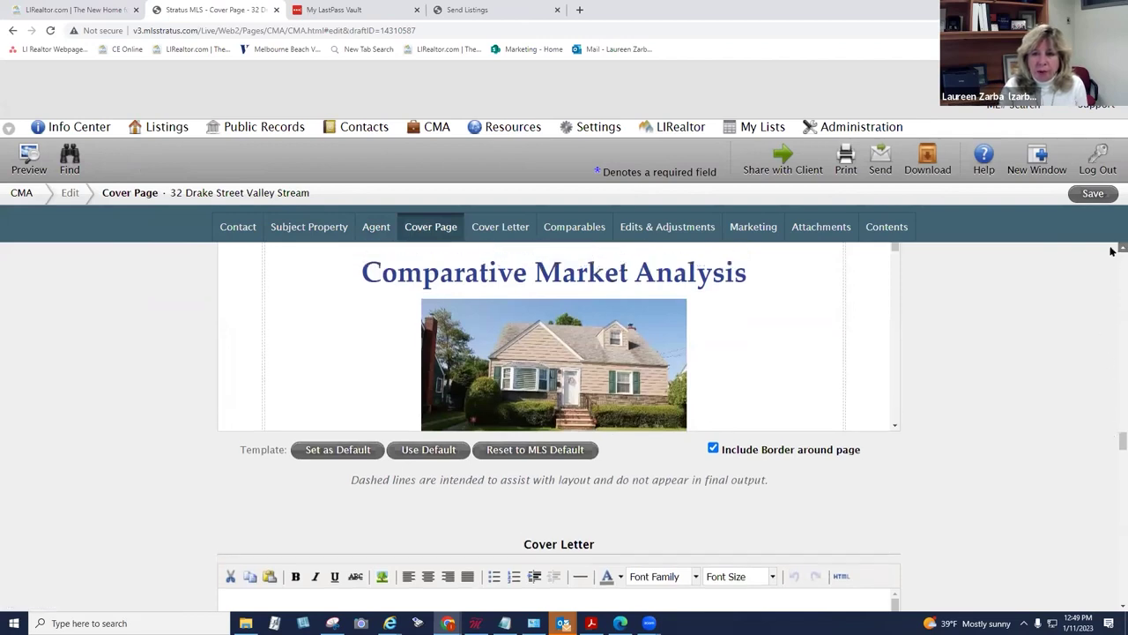
pyautogui.moveTo(890, 313); pyautogui.dragTo(846, 294)
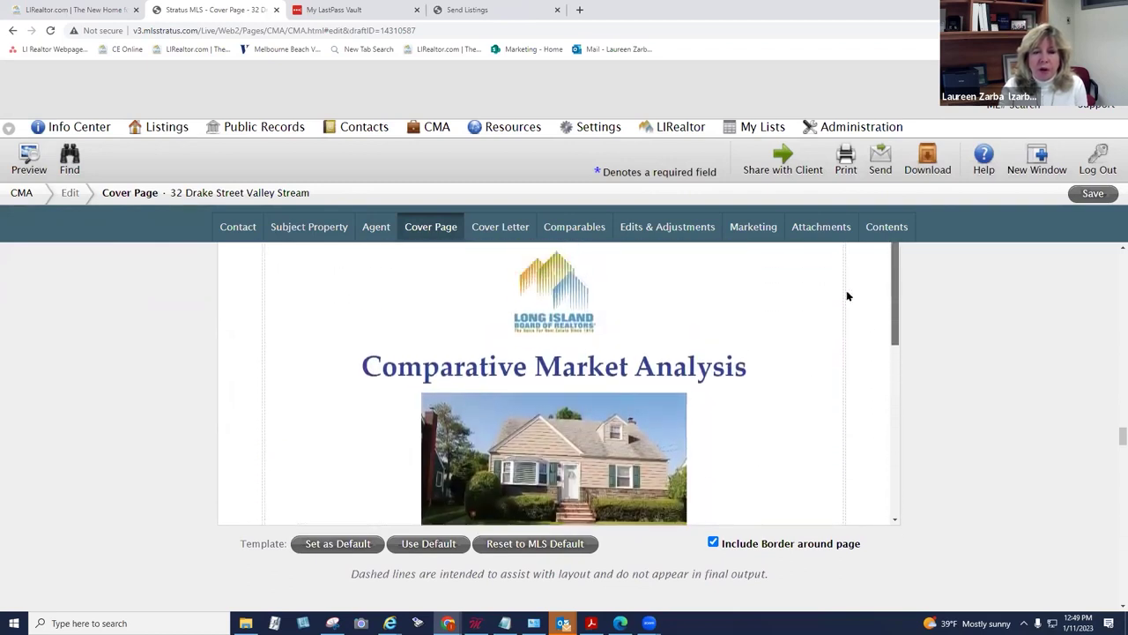
pyautogui.click(508, 228)
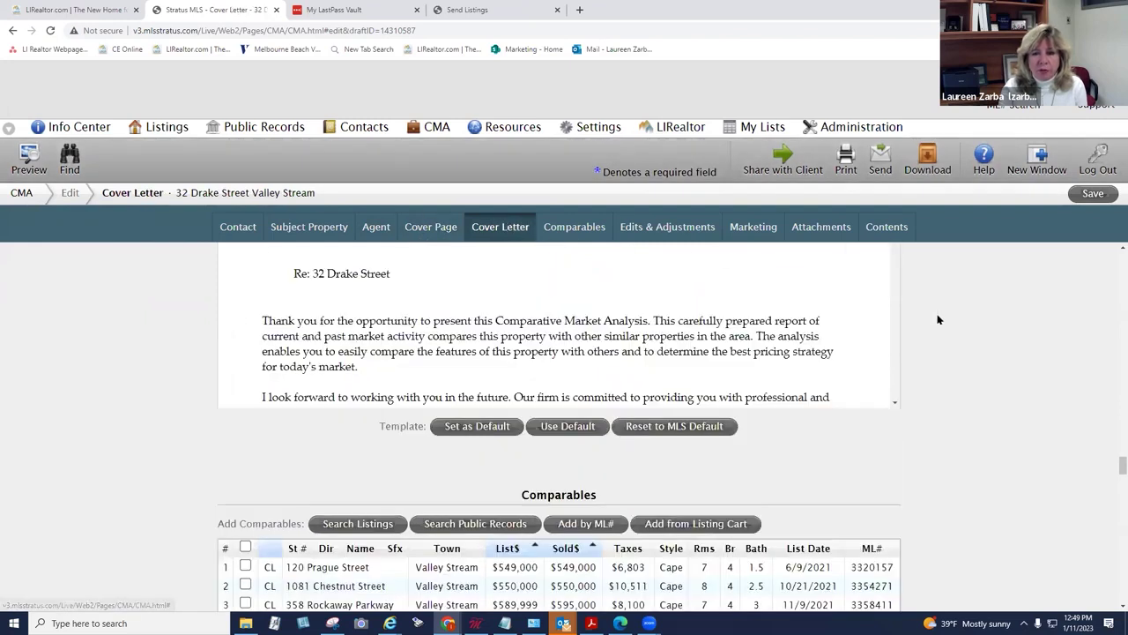
pyautogui.scroll(6, 1112, 460)
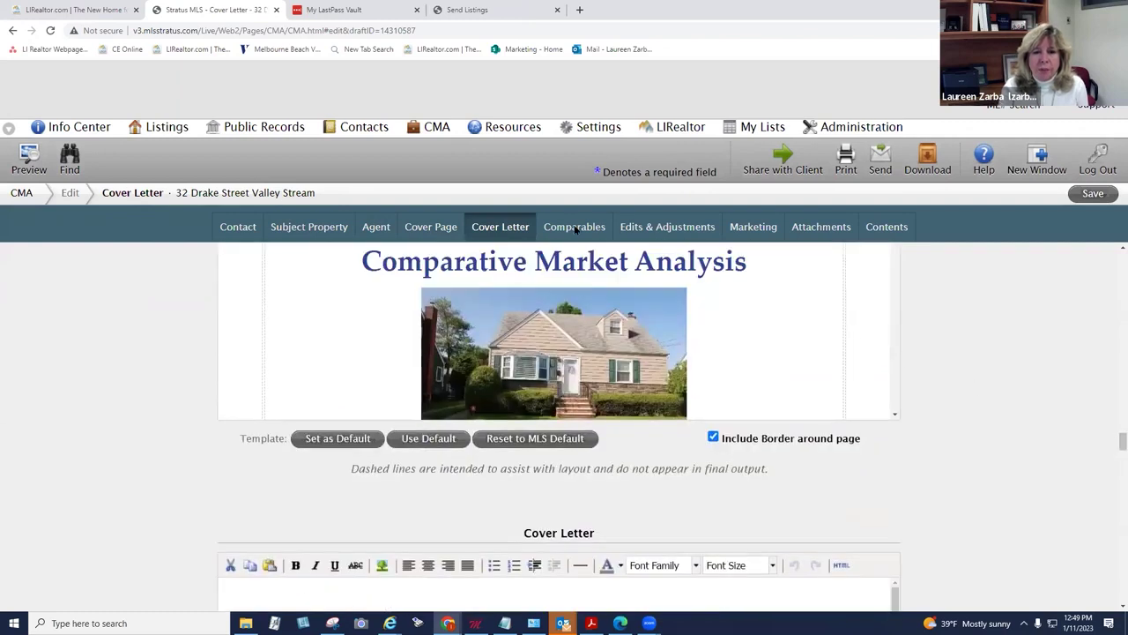
pyautogui.click(575, 228)
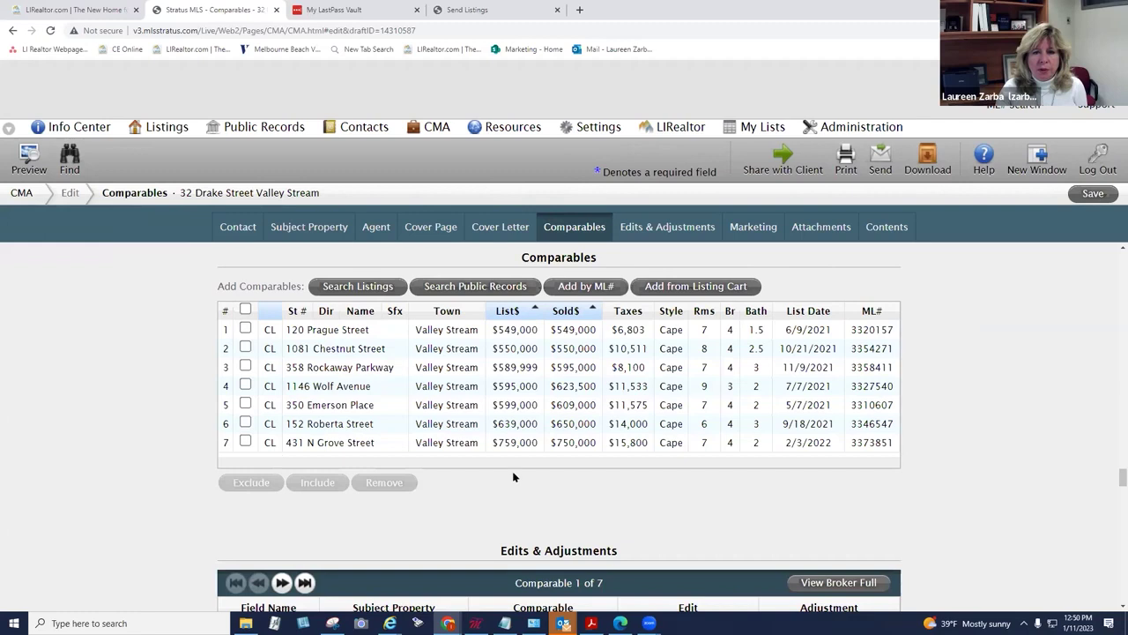
# Step: Leave the CMA for a new listing search with town set to Valley Stream
pyautogui.moveTo(164, 128)
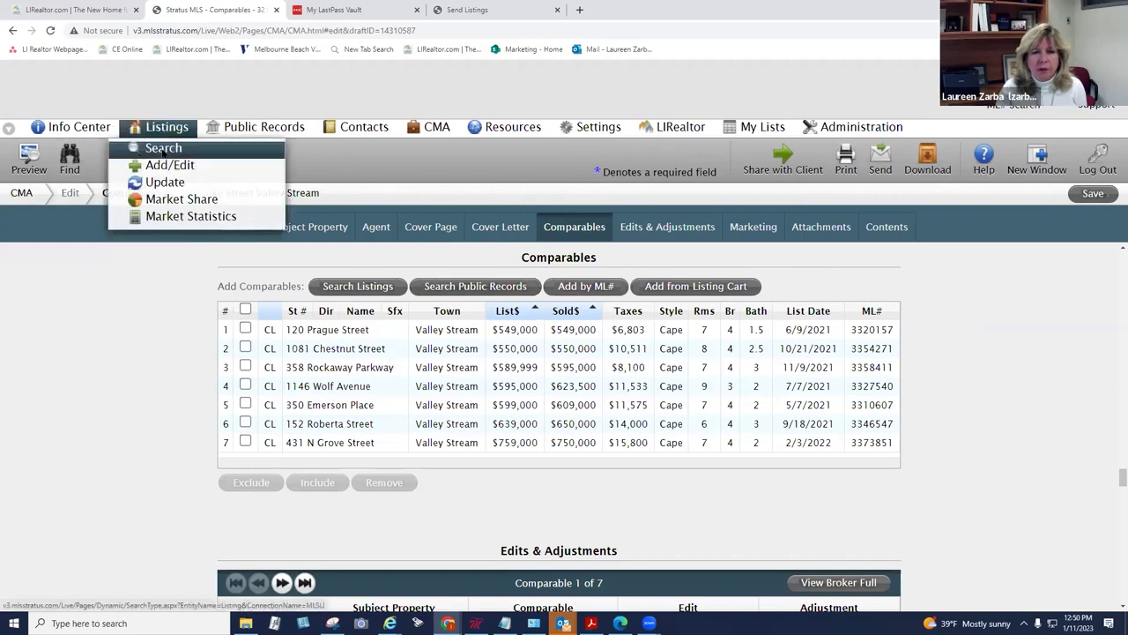
pyautogui.click(163, 150)
pyautogui.click(617, 95)
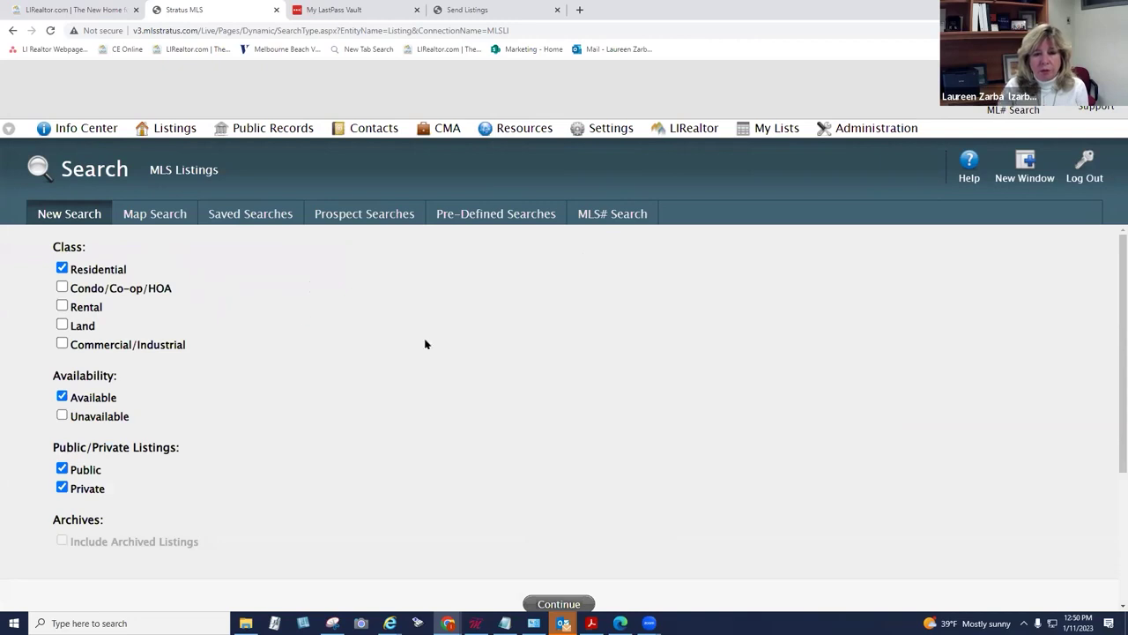
pyautogui.click(573, 604)
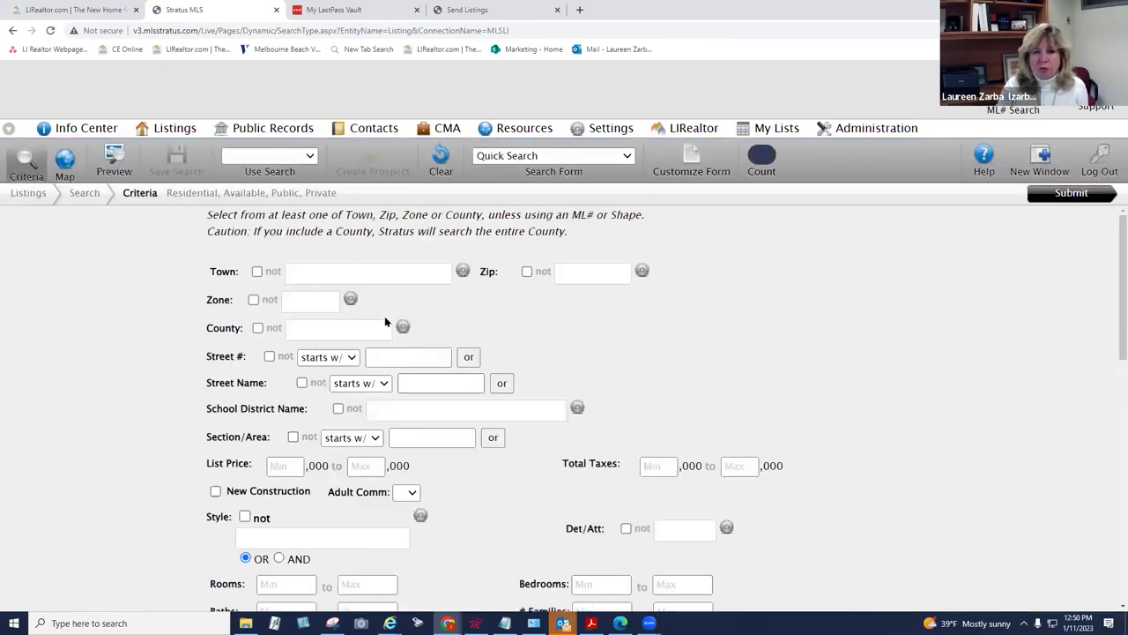
pyautogui.click(366, 270)
pyautogui.write('valle')
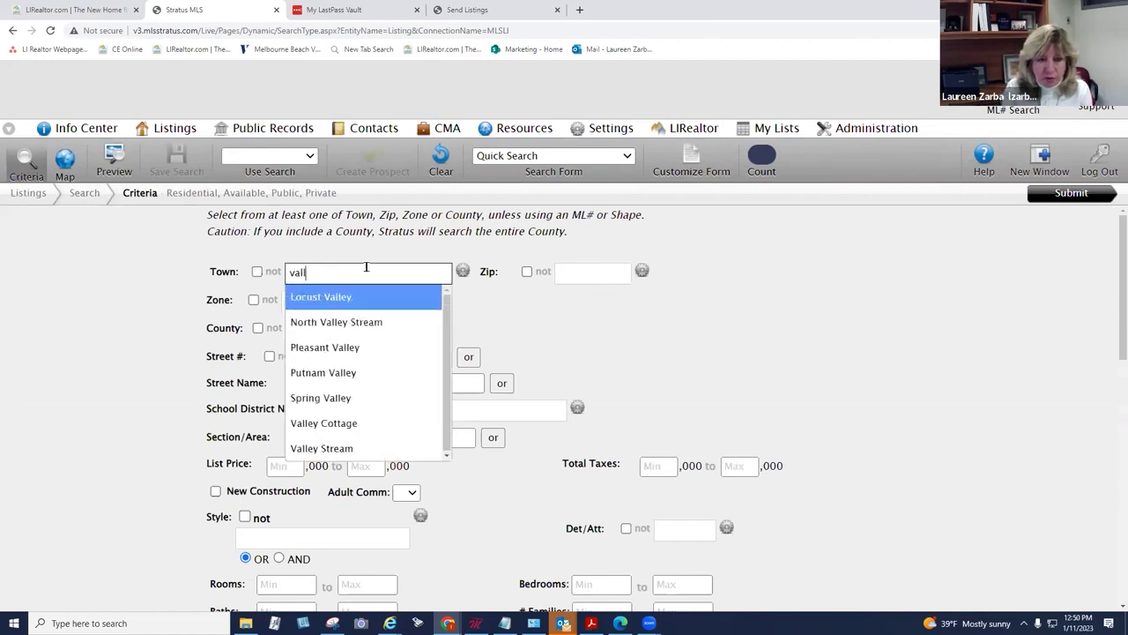
pyautogui.click(353, 450)
pyautogui.scroll(-1, 1112, 282)
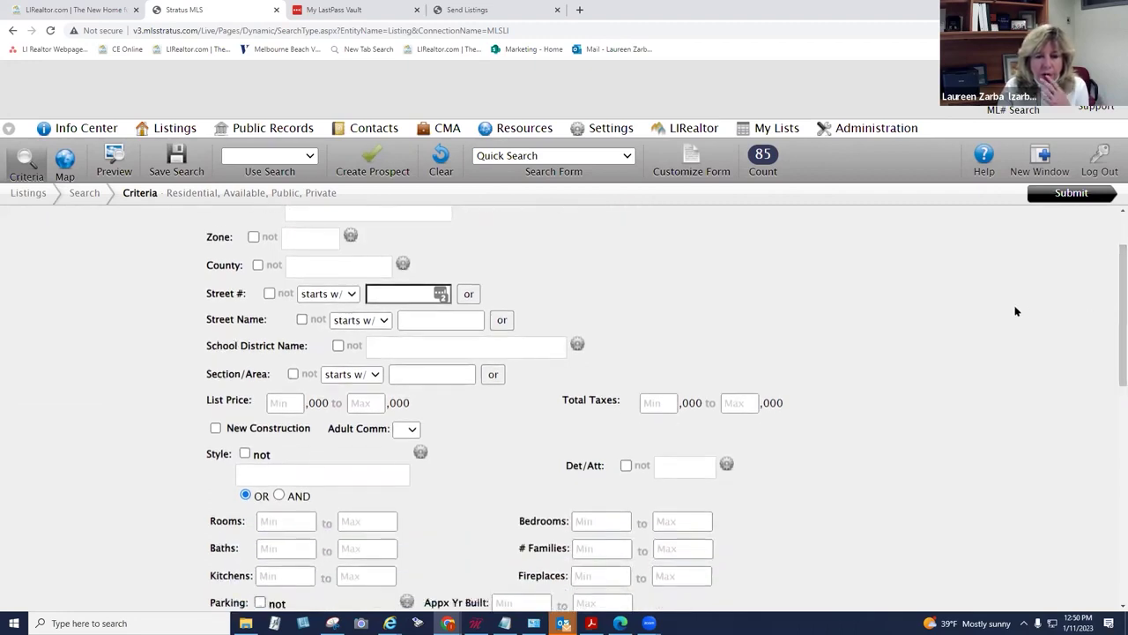
# Step: Restrict the search to Cape style with exactly 4 bedrooms and submit it
pyautogui.click(362, 476)
pyautogui.write('ca')
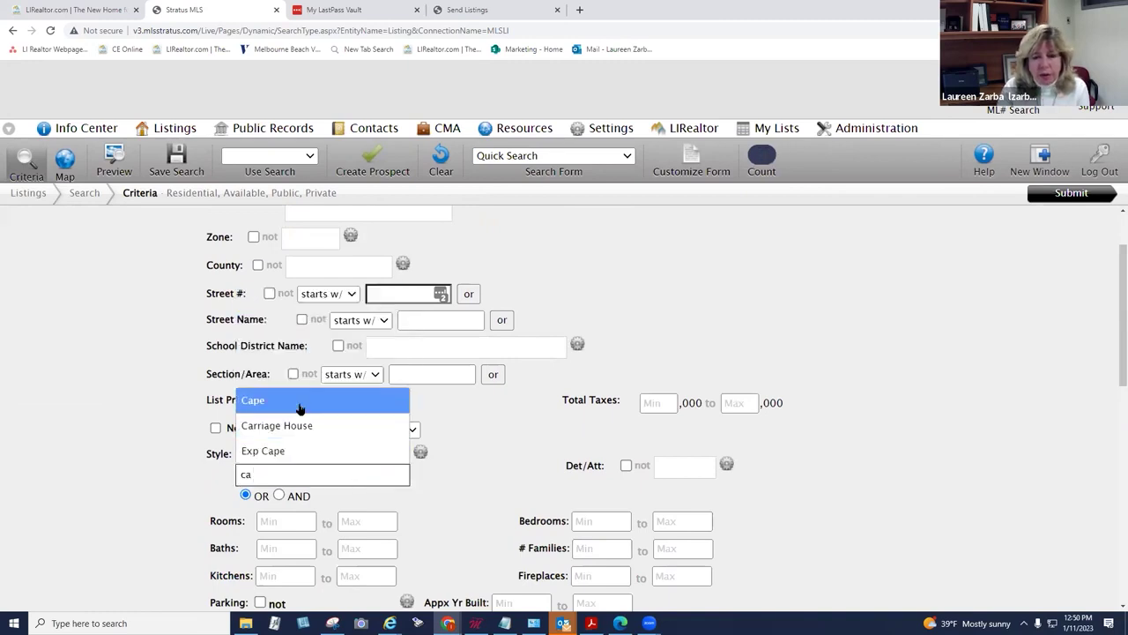
pyautogui.click(300, 408)
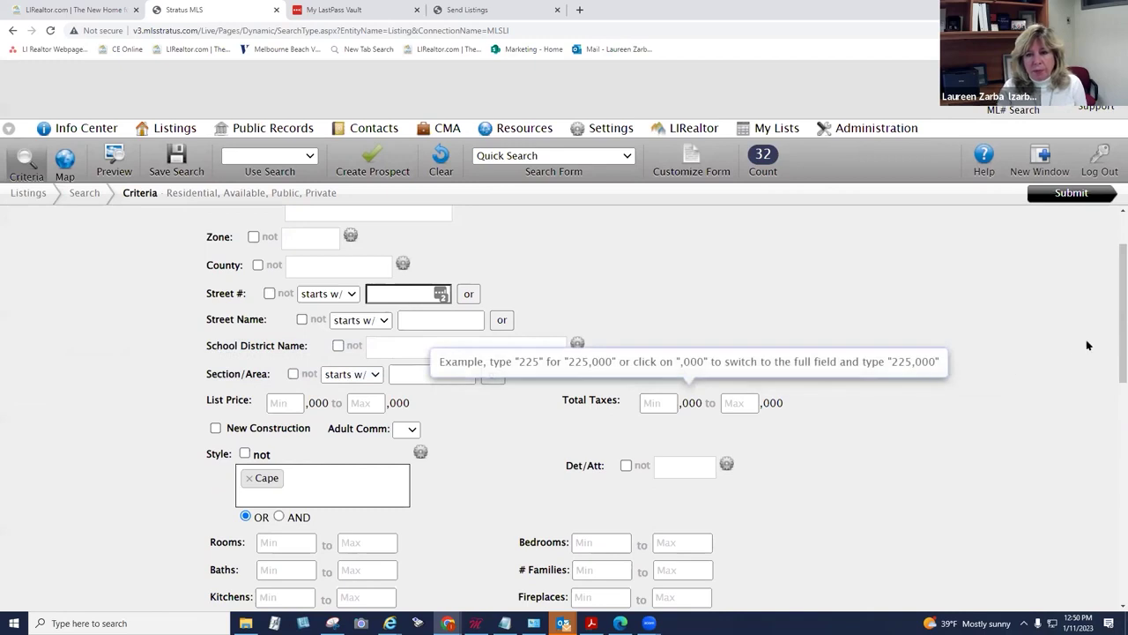
pyautogui.scroll(-3, 1110, 322)
pyautogui.click(591, 380)
pyautogui.write('4')
pyautogui.click(659, 377)
pyautogui.write('4')
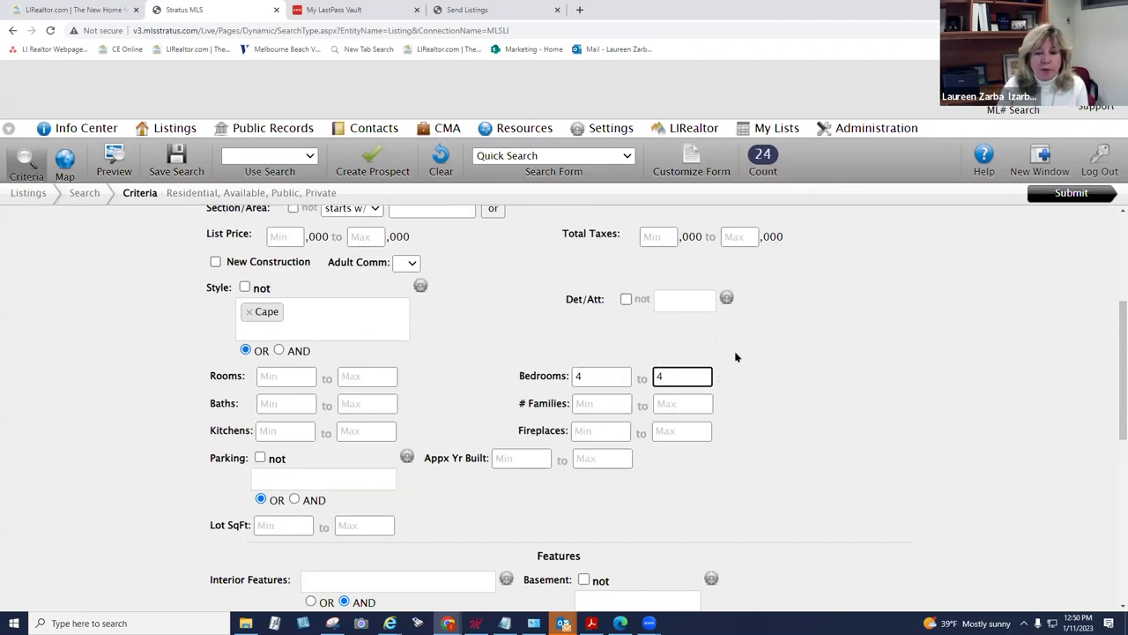
pyautogui.click(1042, 196)
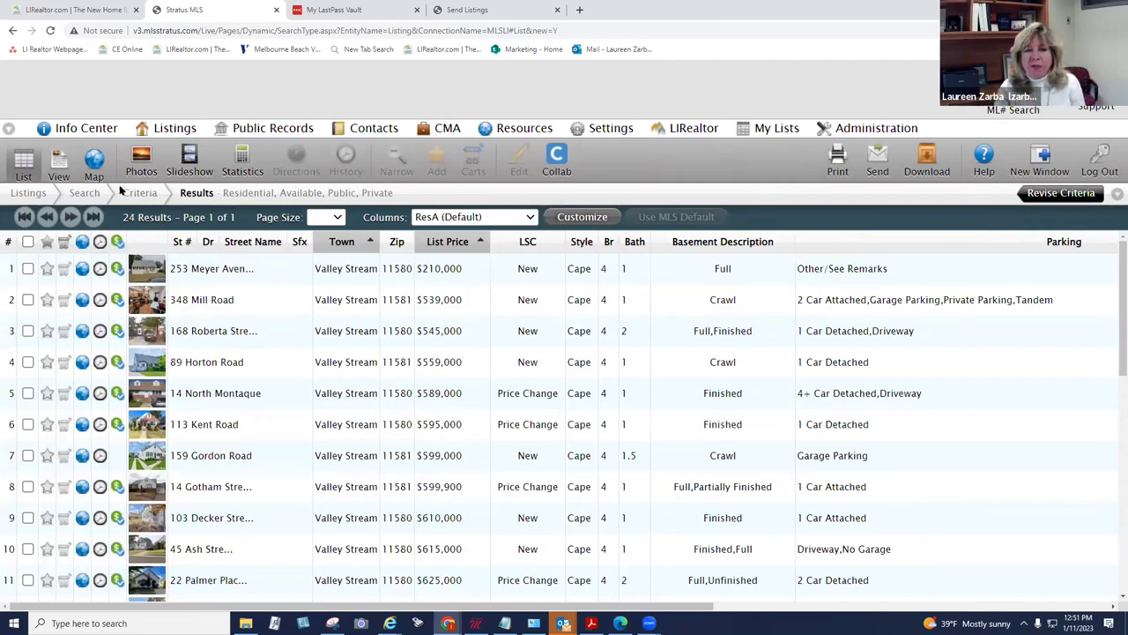
# Step: Show the 24 results on a full-page map zoomed around Valley Stream and preview a pin
pyautogui.click(94, 161)
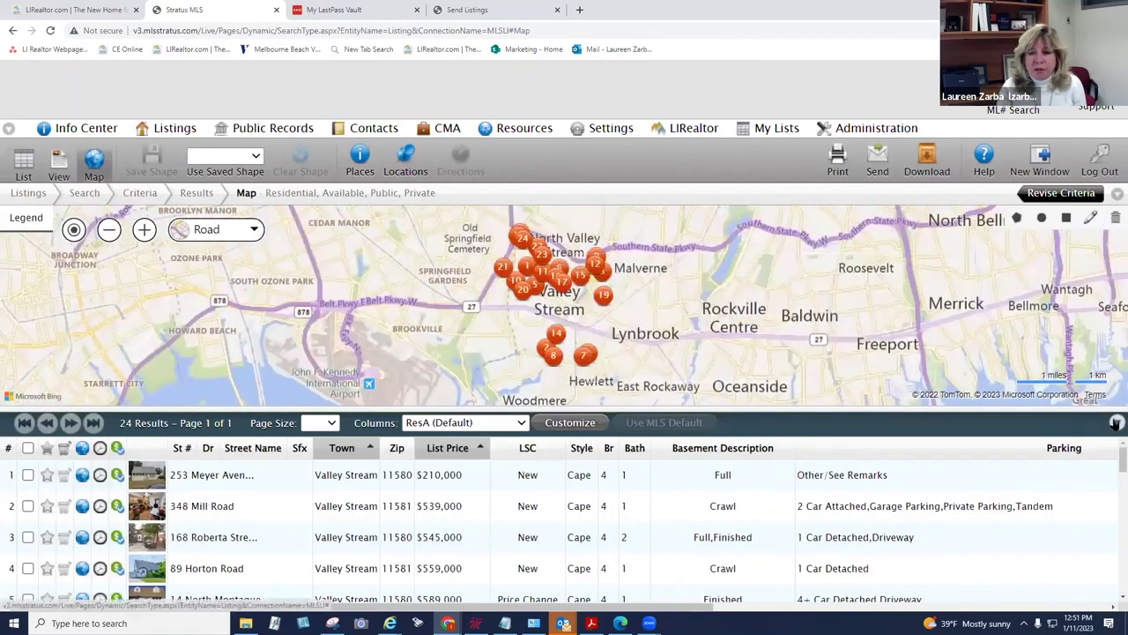
pyautogui.click(1116, 423)
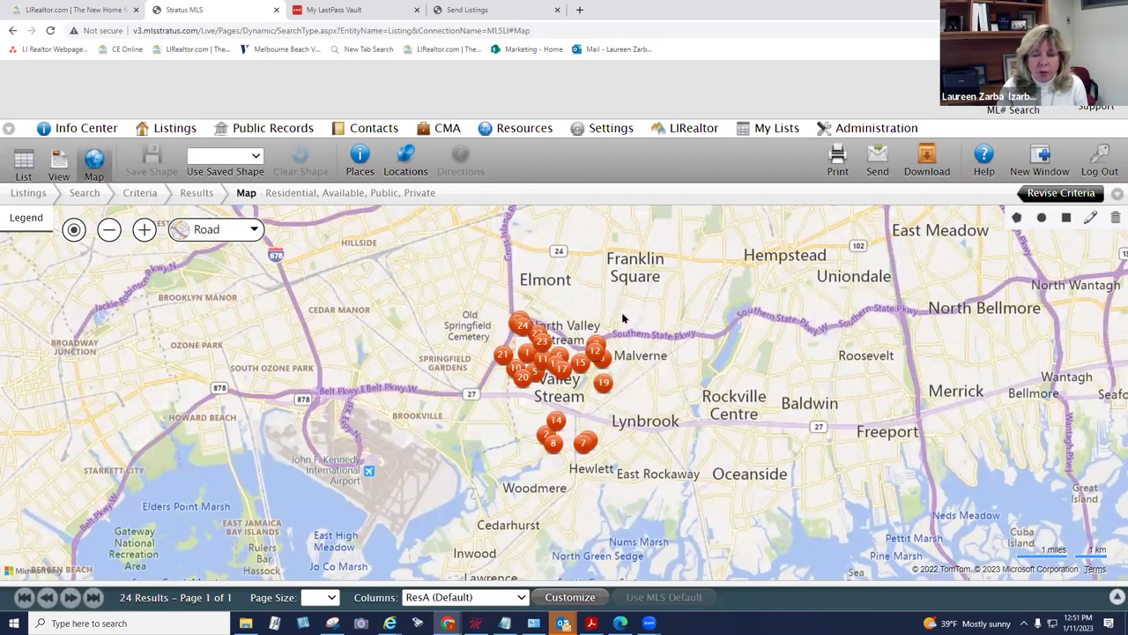
pyautogui.scroll(2, 625, 322)
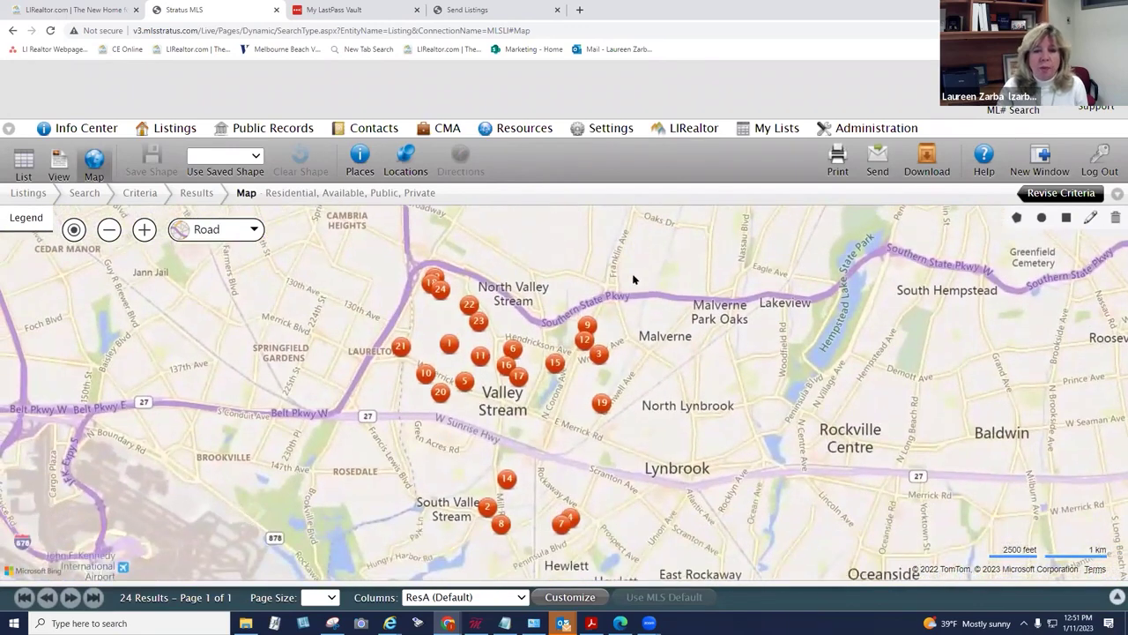
pyautogui.click(598, 354)
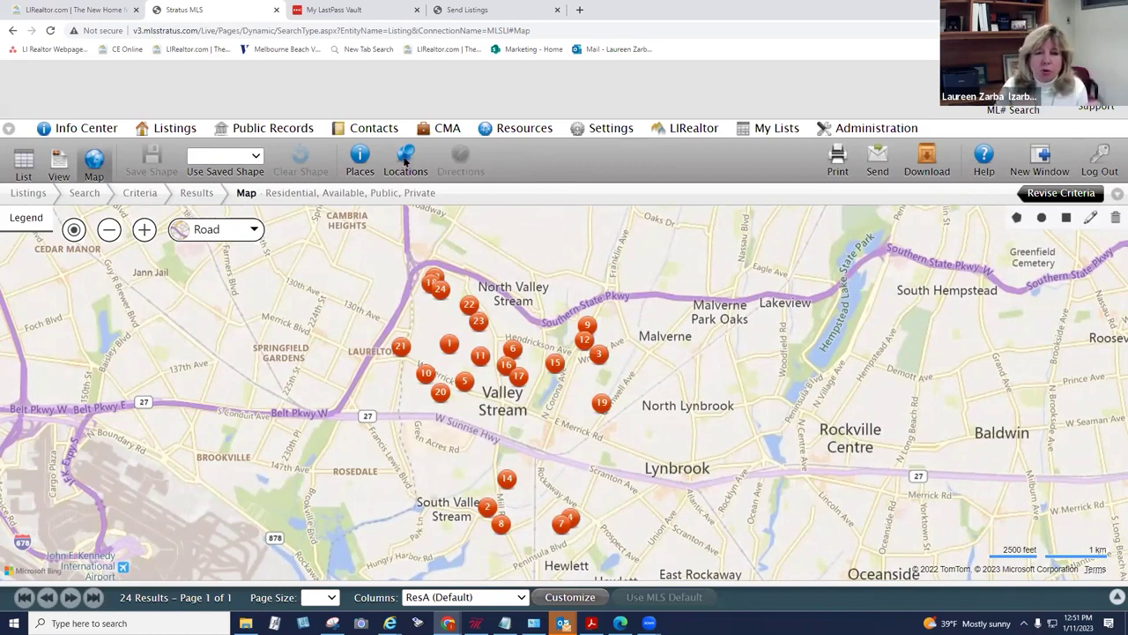
pyautogui.click(405, 159)
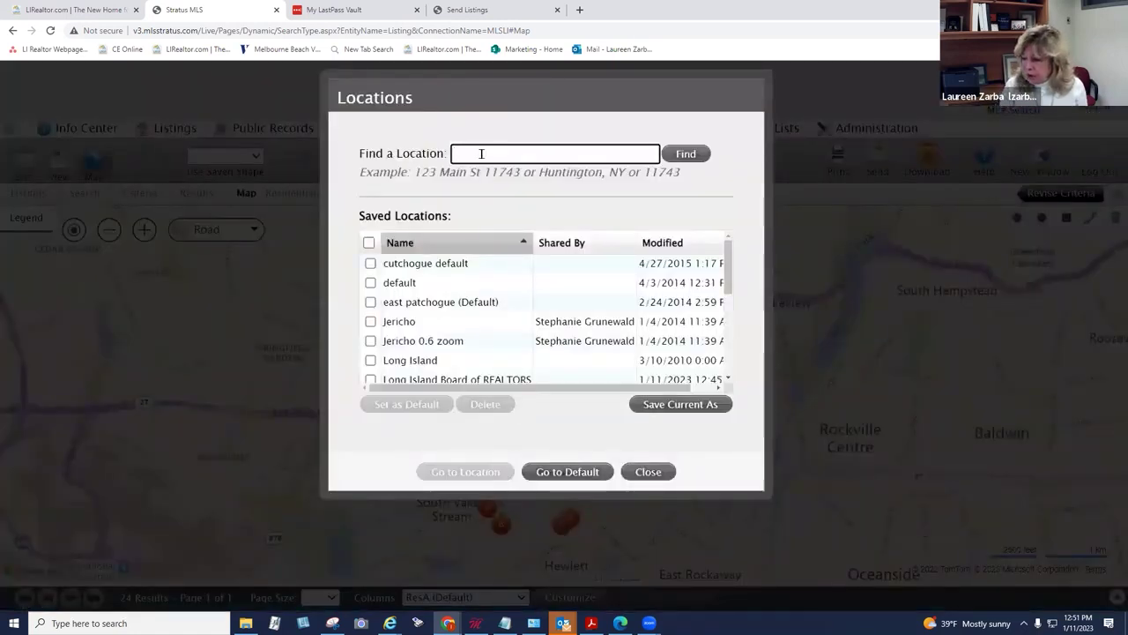
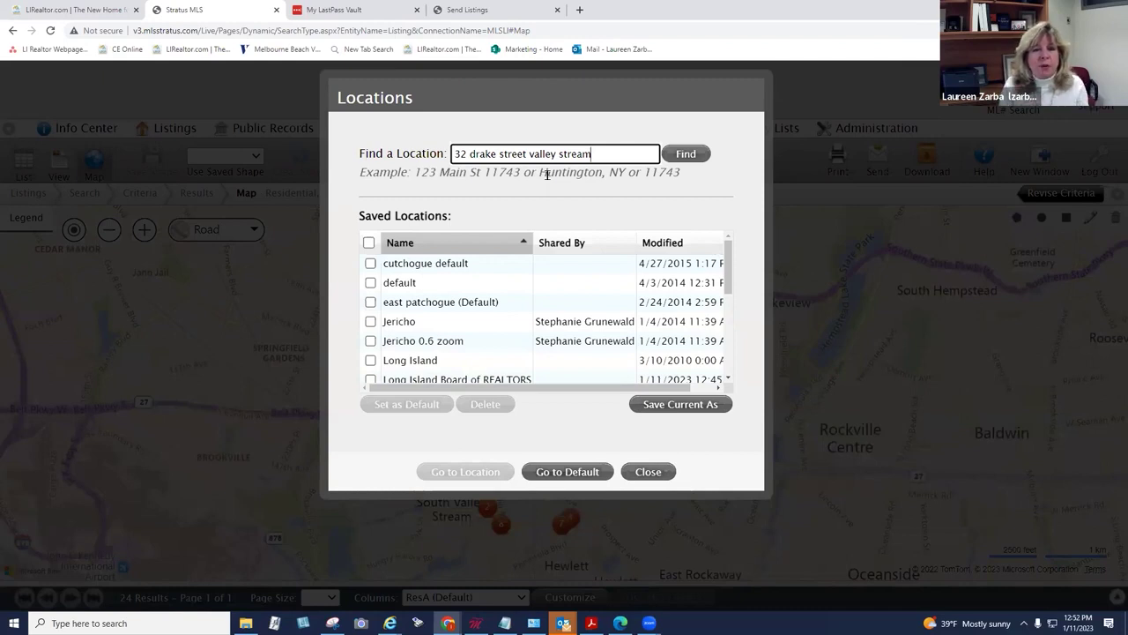
# Step: Locate the CMA subject property's address on the map
pyautogui.click(671, 153)
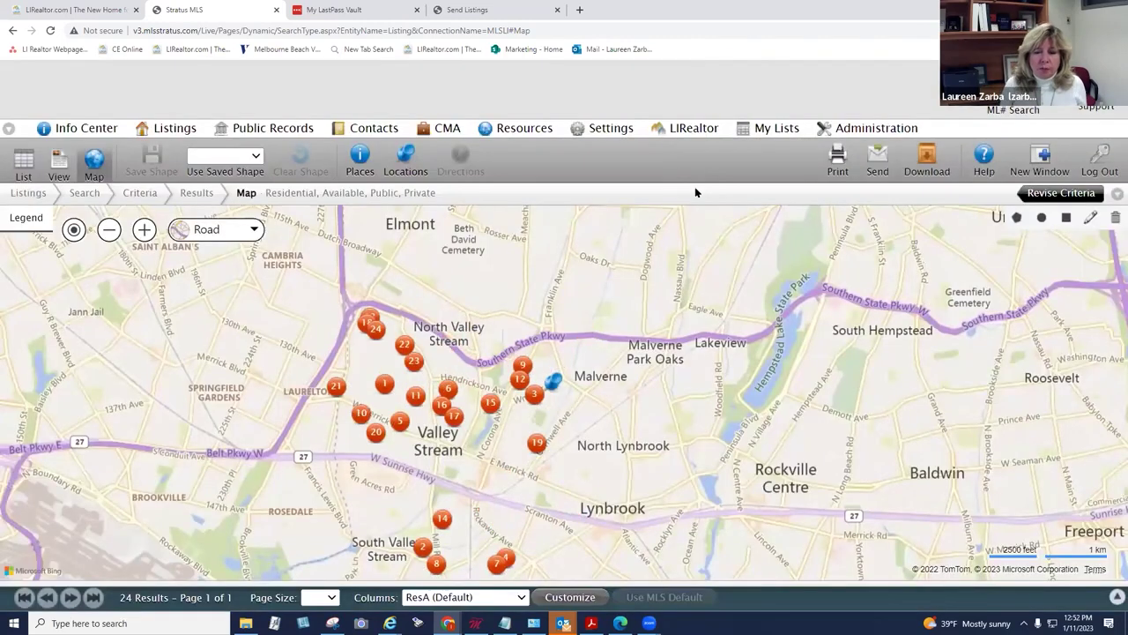
# Step: Confirm the subject property's pin and centre the map on the nearby listings
pyautogui.click(557, 384)
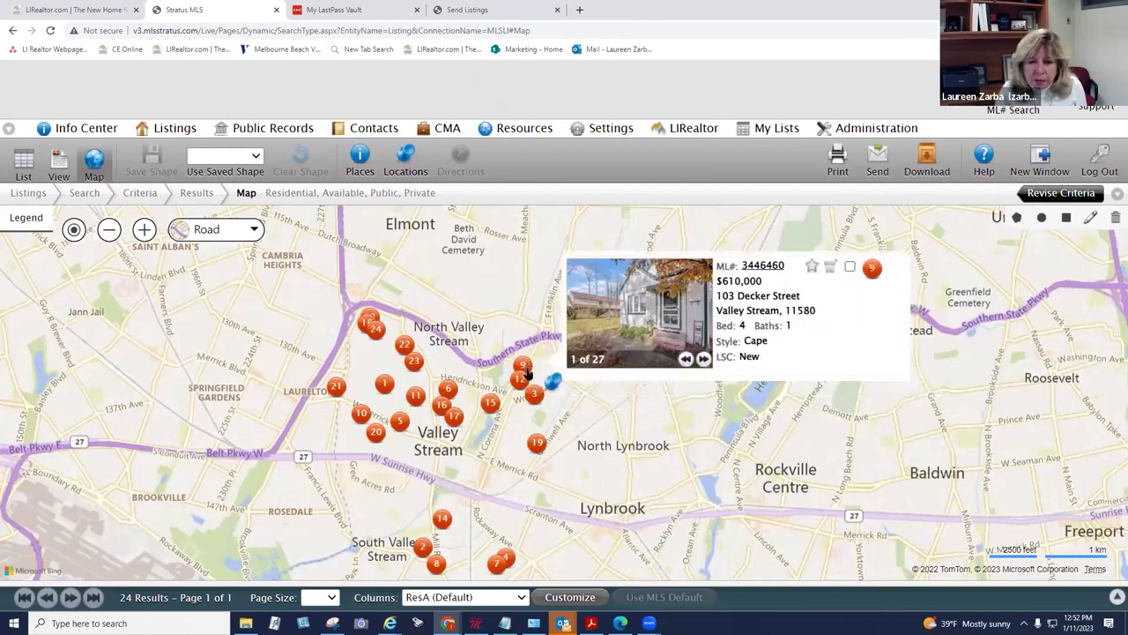
pyautogui.moveTo(538, 444)
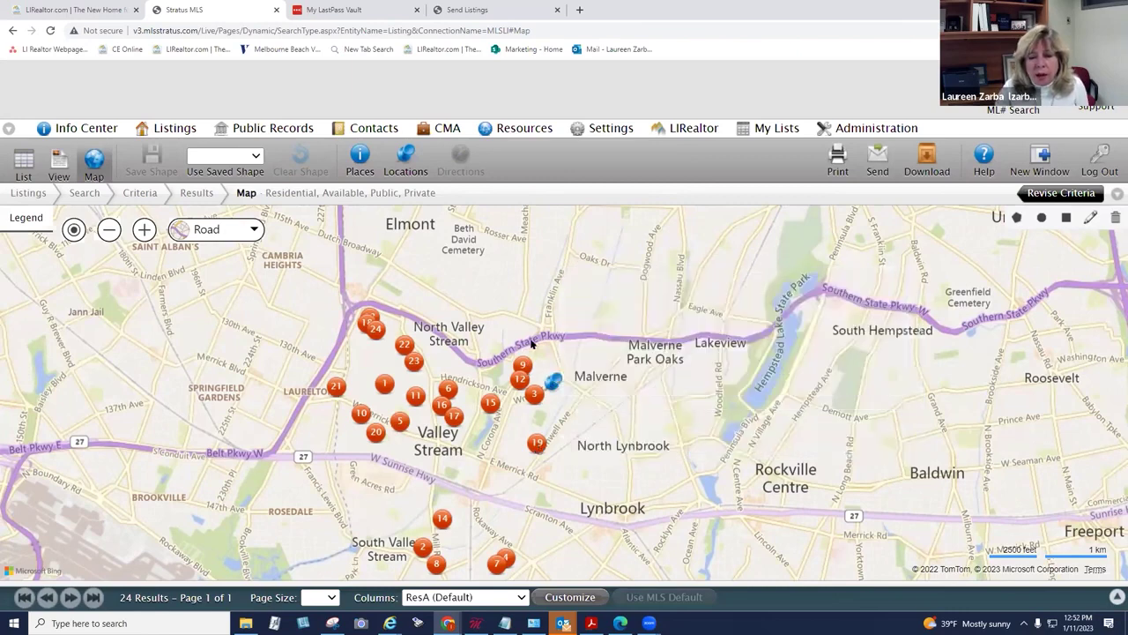
pyautogui.scroll(1, 533, 344)
pyautogui.moveTo(567, 363); pyautogui.dragTo(534, 277)
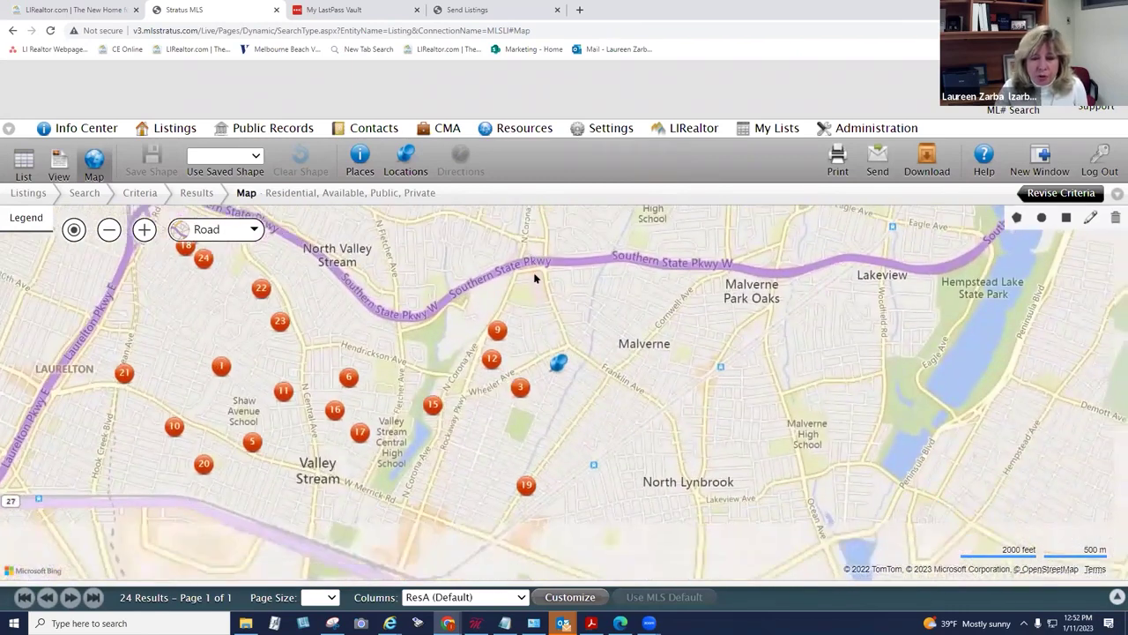
# Step: Check nearby listings 9, 3, 19 and 15, then return to the results list
pyautogui.moveTo(491, 320)
pyautogui.click(818, 323)
pyautogui.moveTo(488, 349)
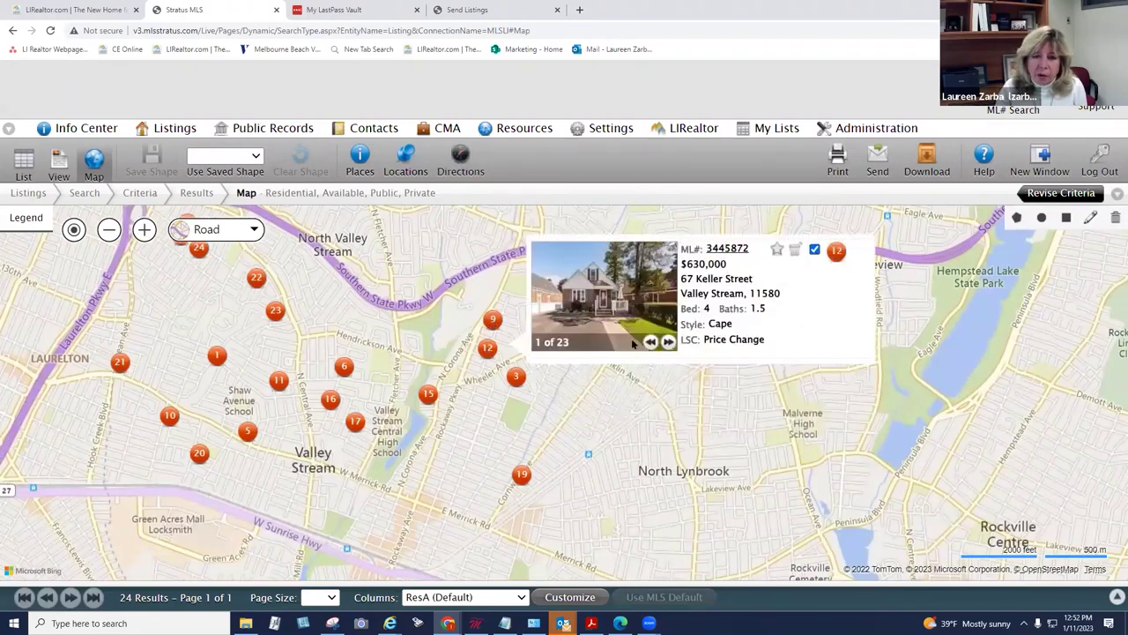
pyautogui.moveTo(517, 379)
pyautogui.click(843, 278)
pyautogui.moveTo(521, 474)
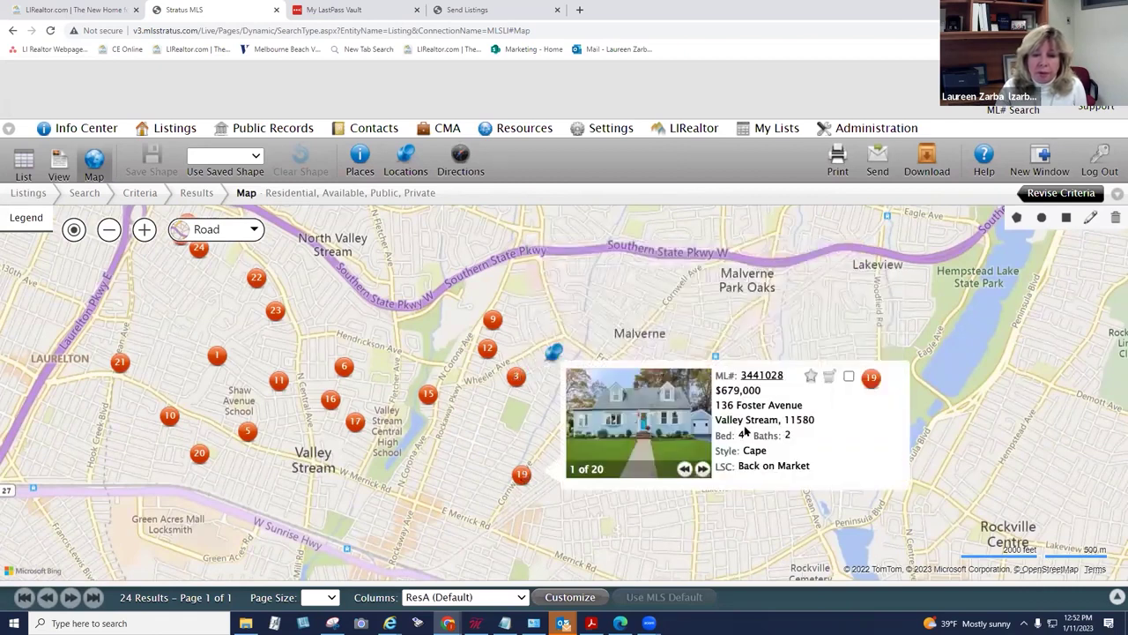
pyautogui.click(848, 377)
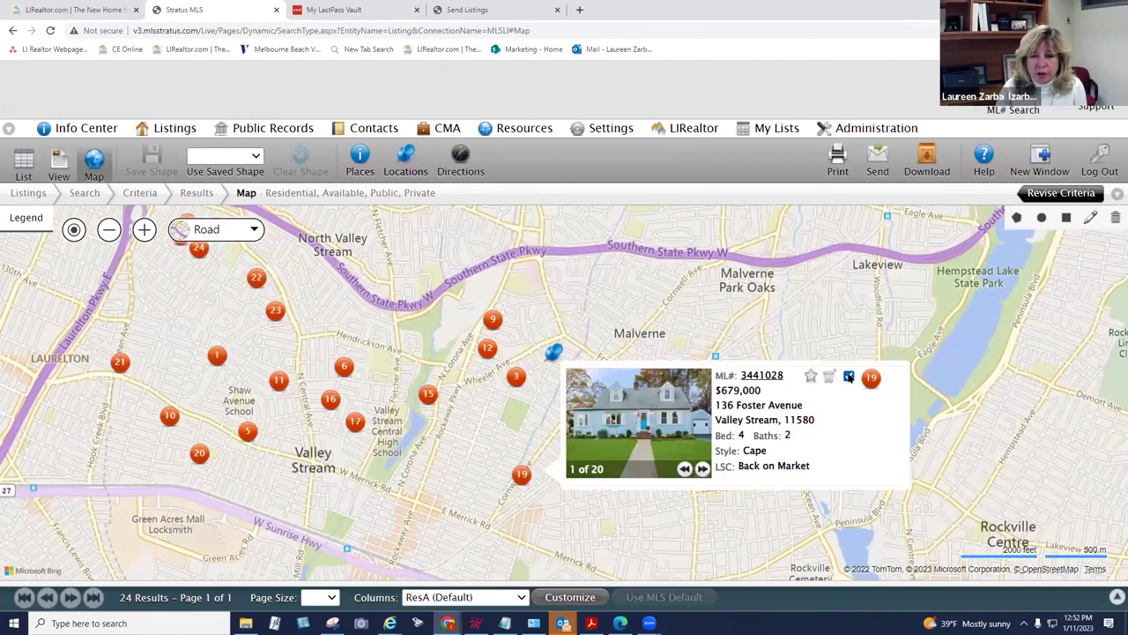
pyautogui.moveTo(429, 394)
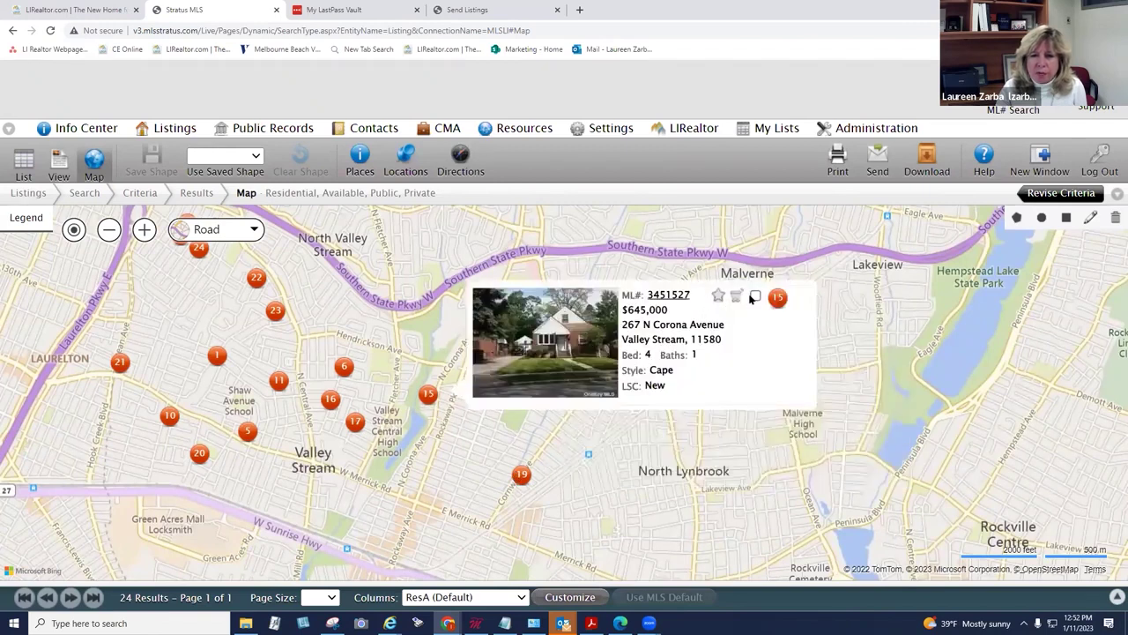
pyautogui.click(755, 297)
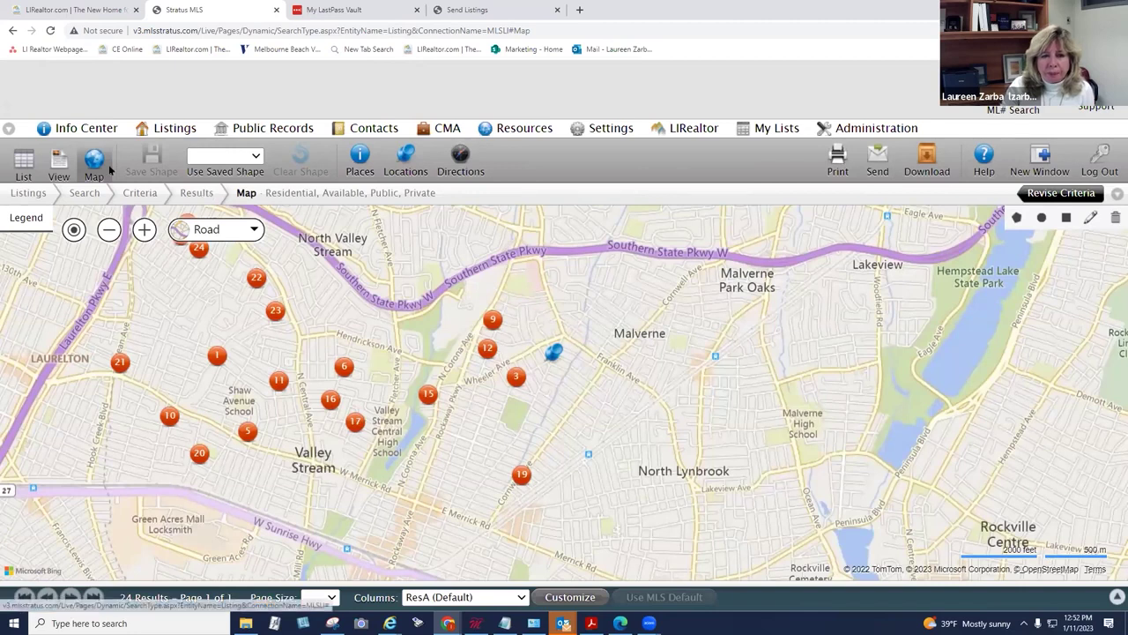
pyautogui.click(18, 160)
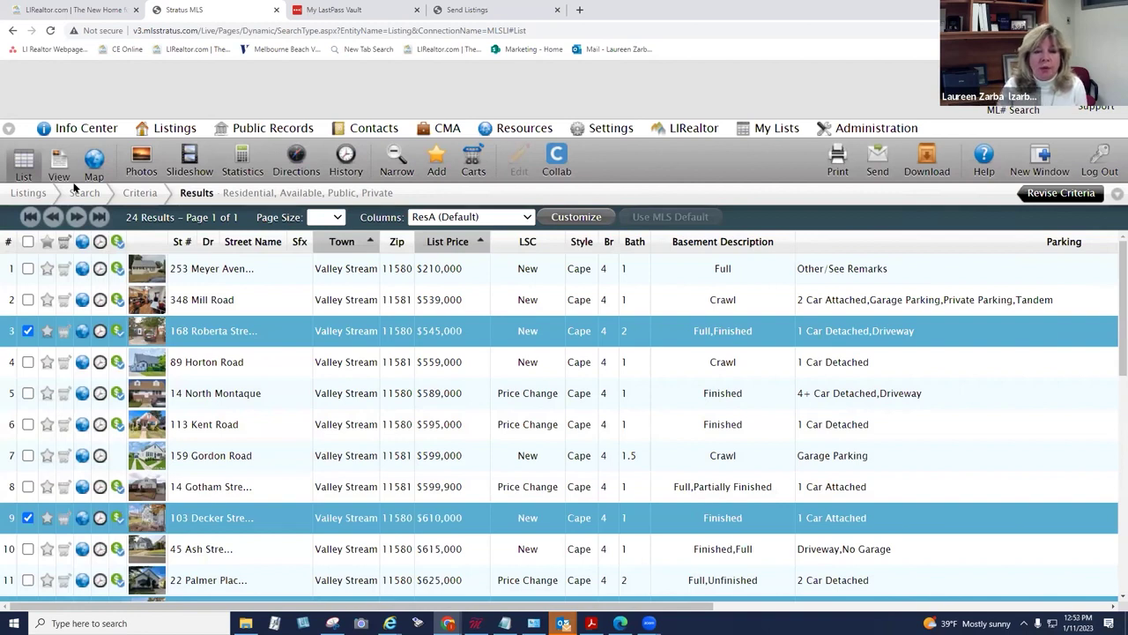
# Step: Add the checked listings to the subject property's cart and show the saved CMAs list
pyautogui.tripleClick(215, 187)
pyautogui.scroll(-1, 1112, 404)
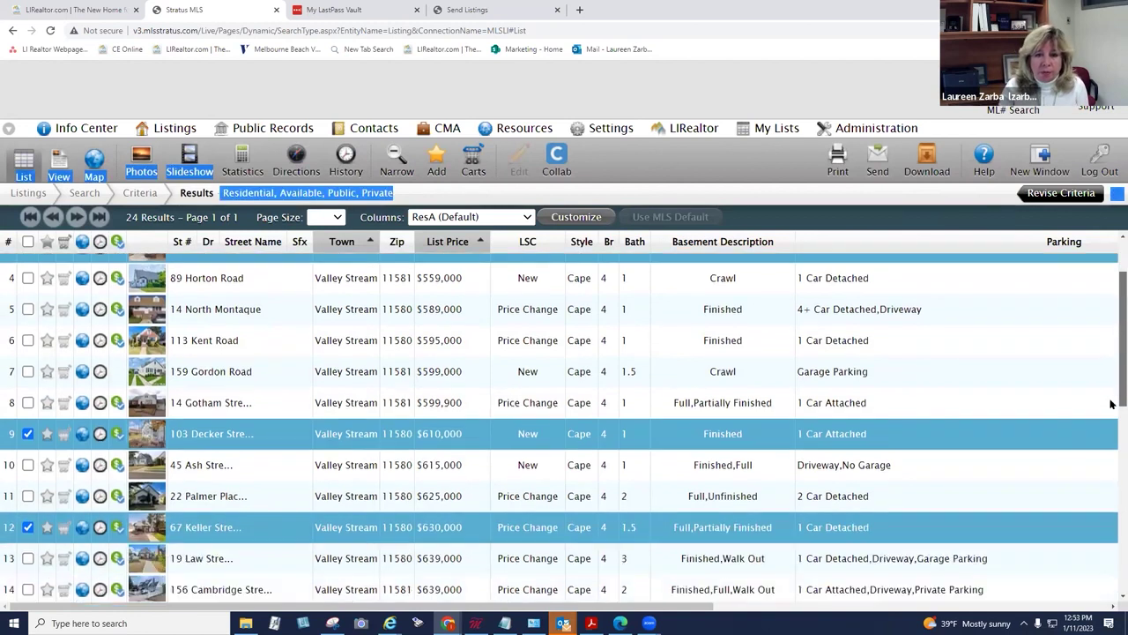
pyautogui.scroll(-5, 1112, 404)
pyautogui.scroll(7, 1112, 441)
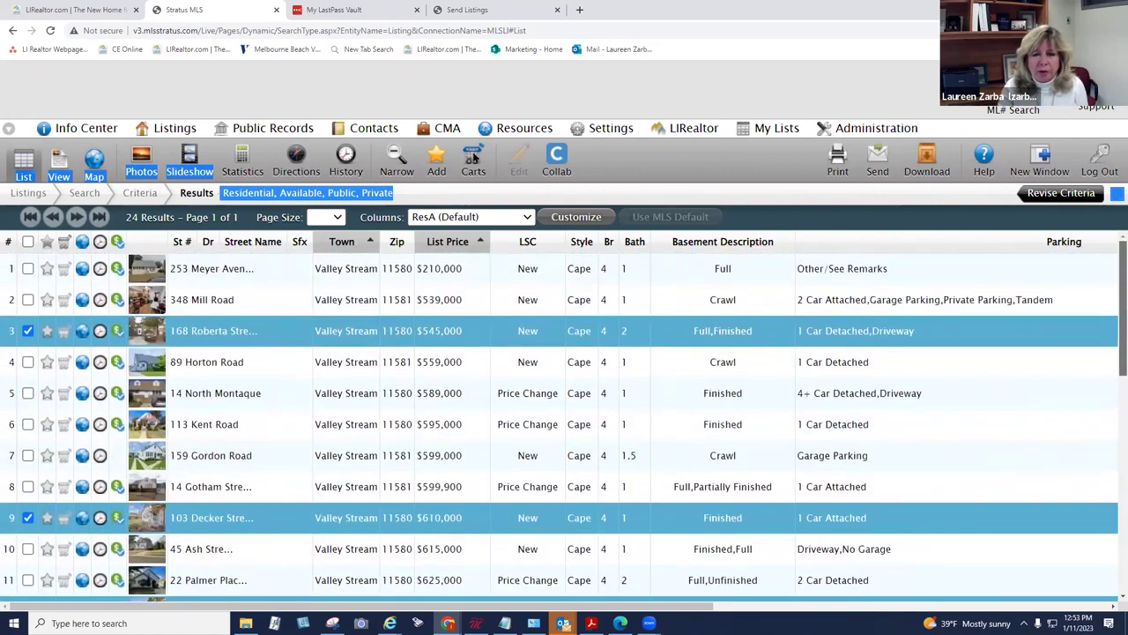
pyautogui.click(473, 159)
pyautogui.click(381, 210)
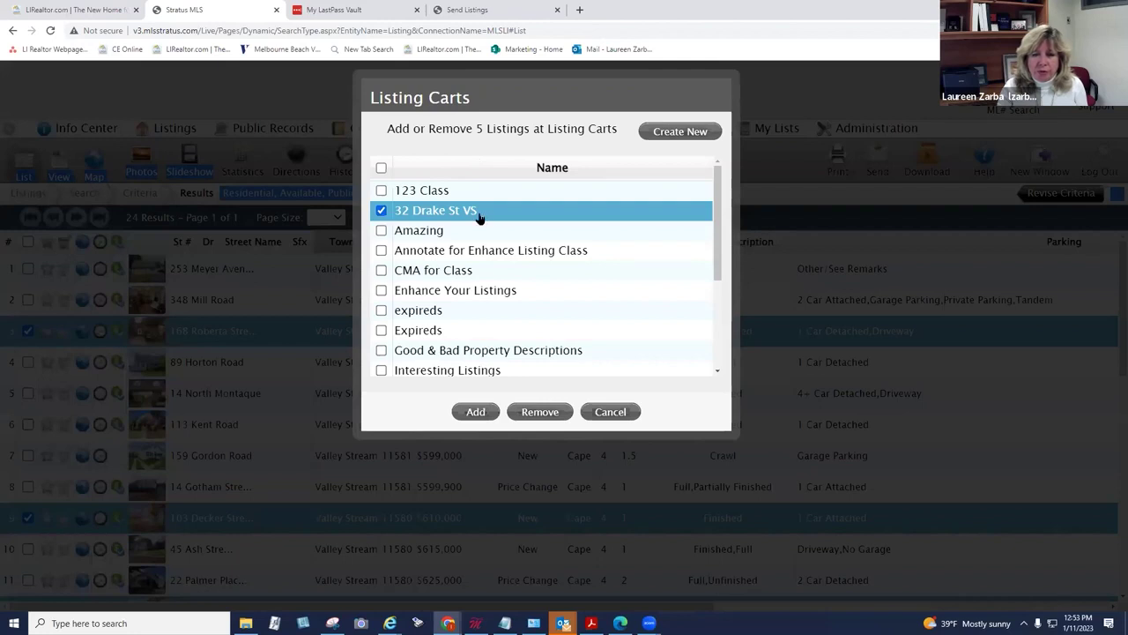
pyautogui.click(476, 411)
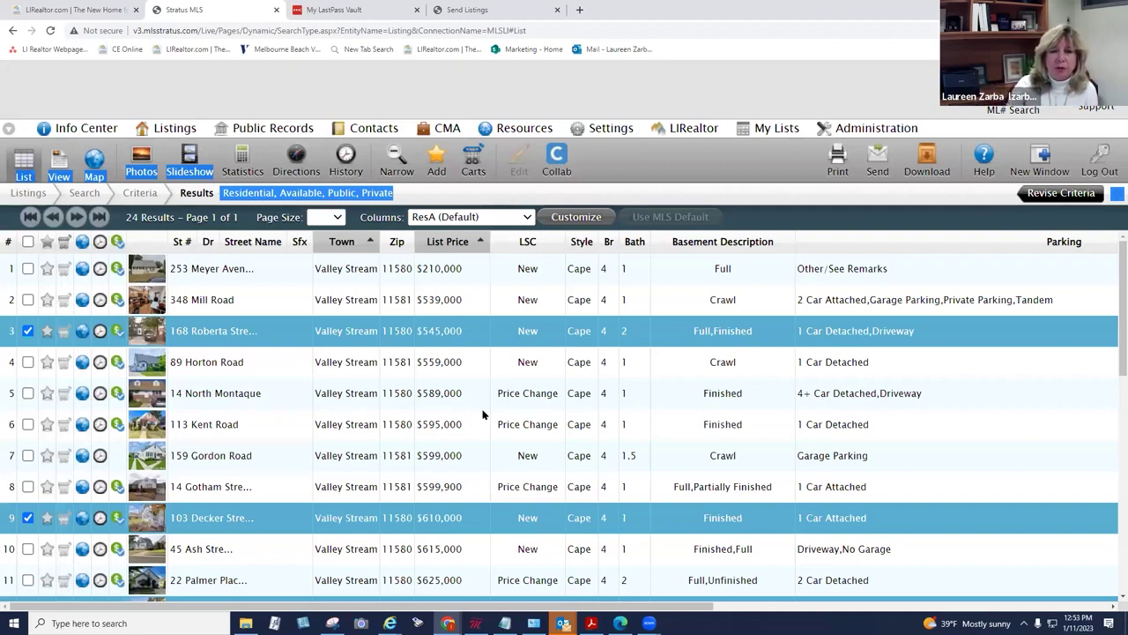
pyautogui.click(448, 130)
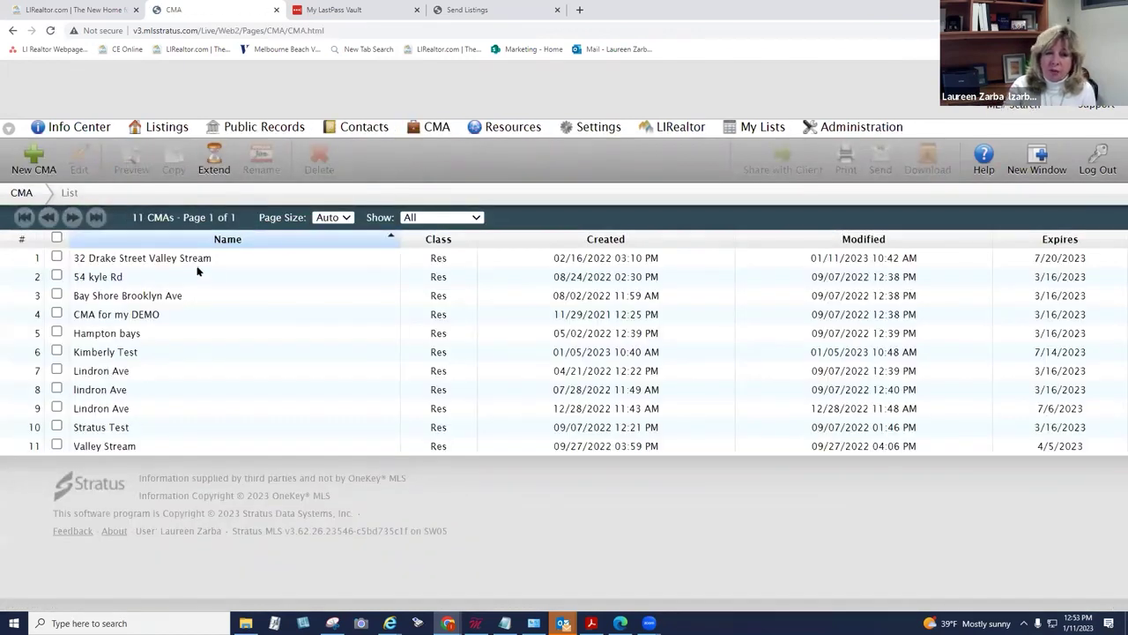
pyautogui.click(196, 262)
pyautogui.doubleClick(195, 262)
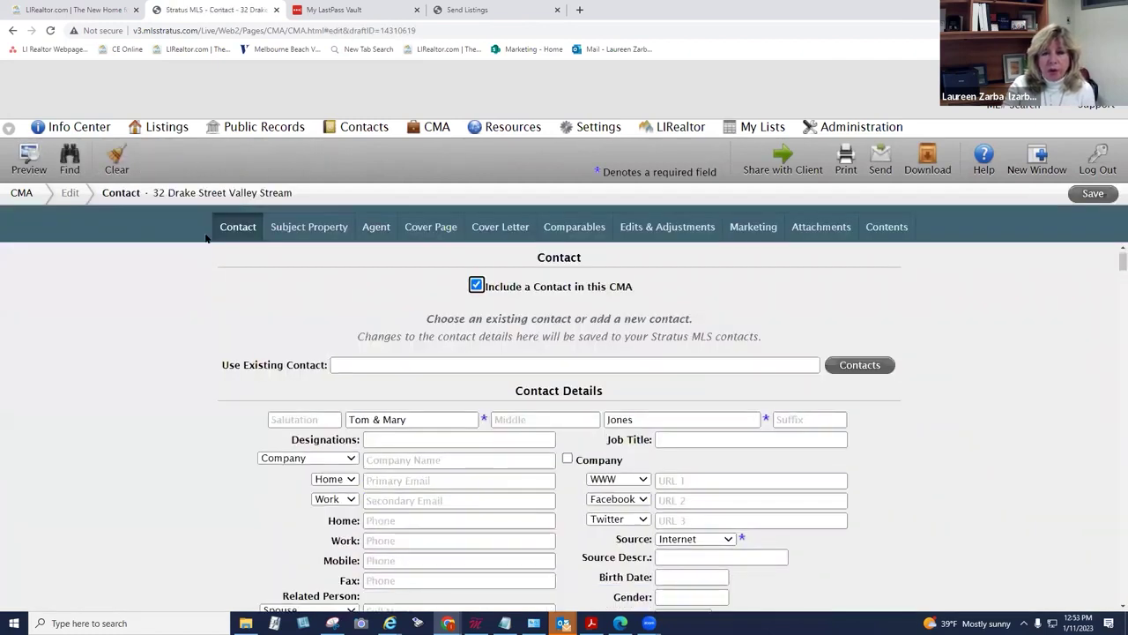
pyautogui.click(581, 226)
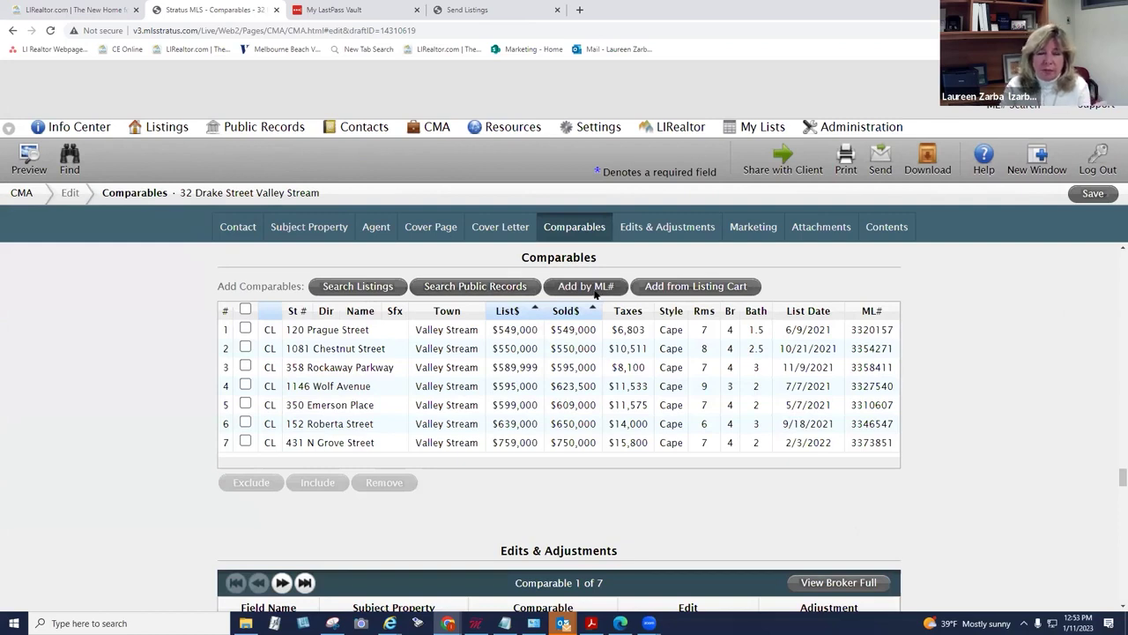
pyautogui.click(665, 292)
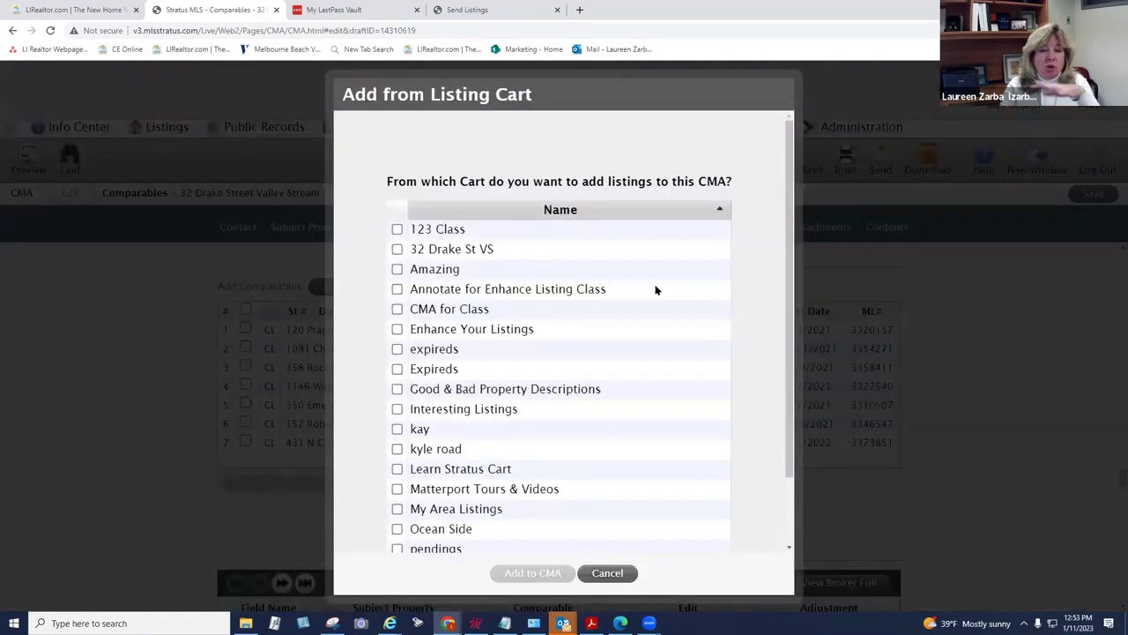
pyautogui.click(396, 248)
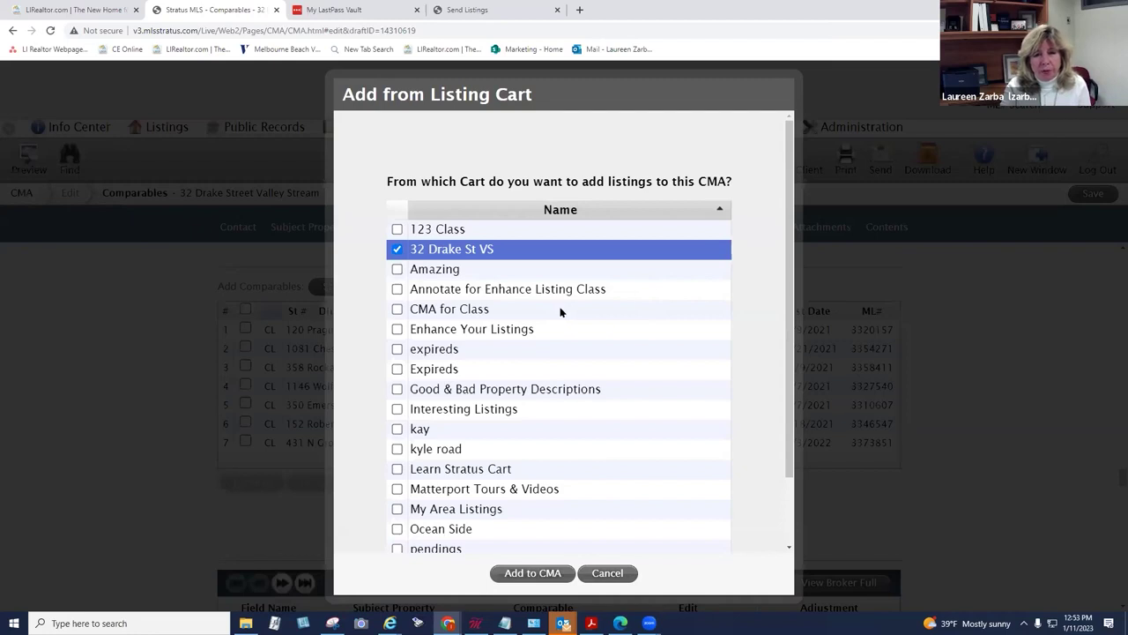
pyautogui.click(532, 572)
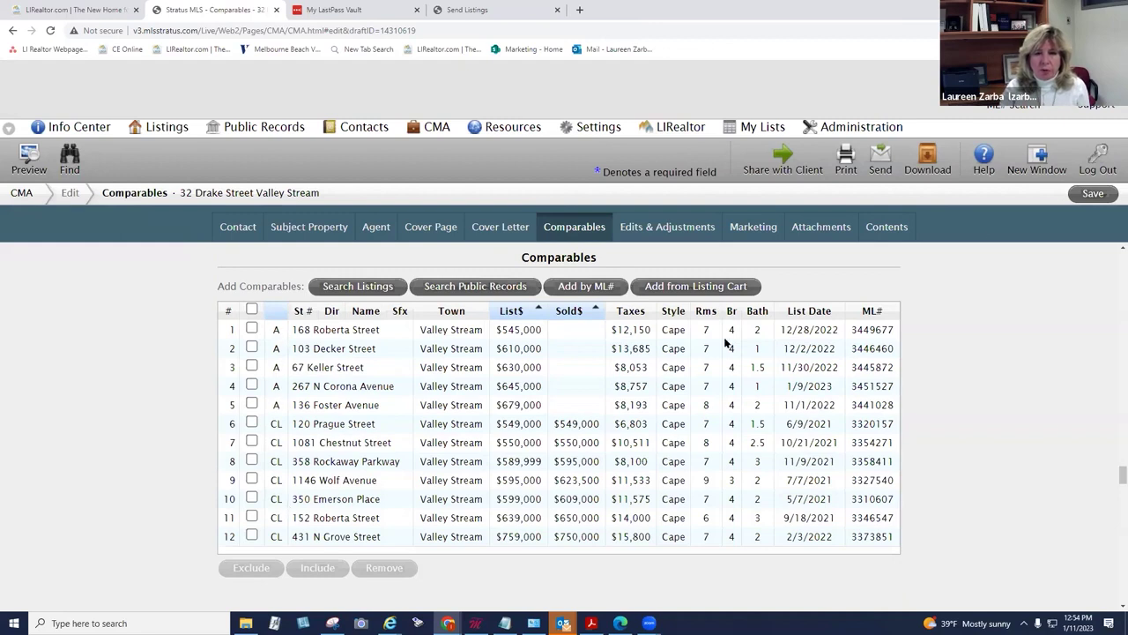
pyautogui.click(1091, 193)
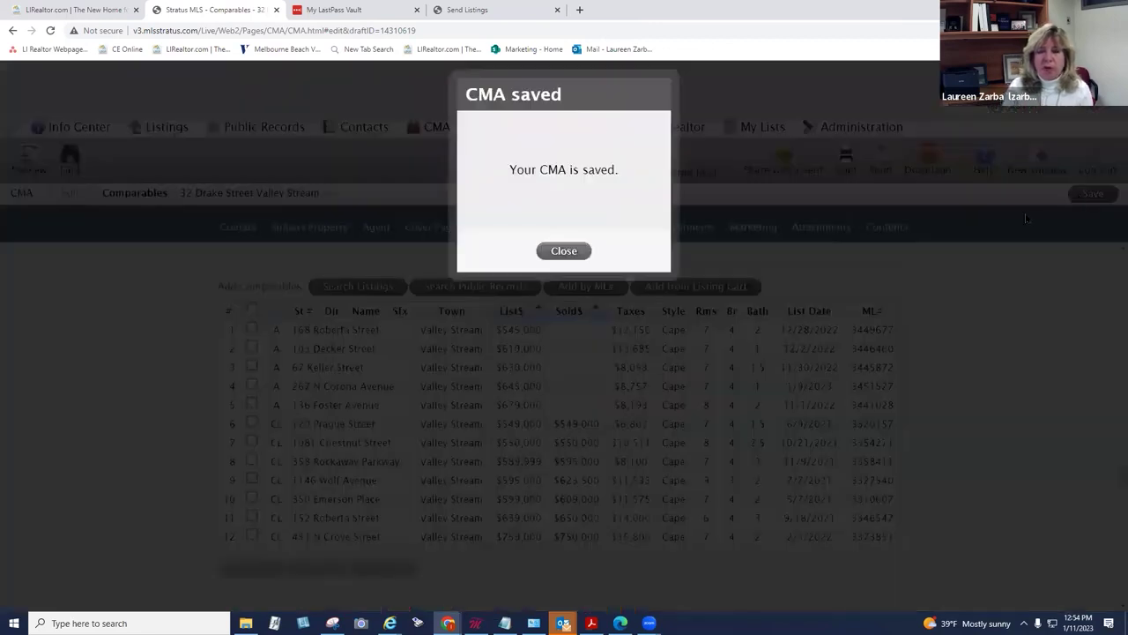
# Step: Save the CMA again and preview The entire CMA for printing from the Contents tab
pyautogui.click(562, 252)
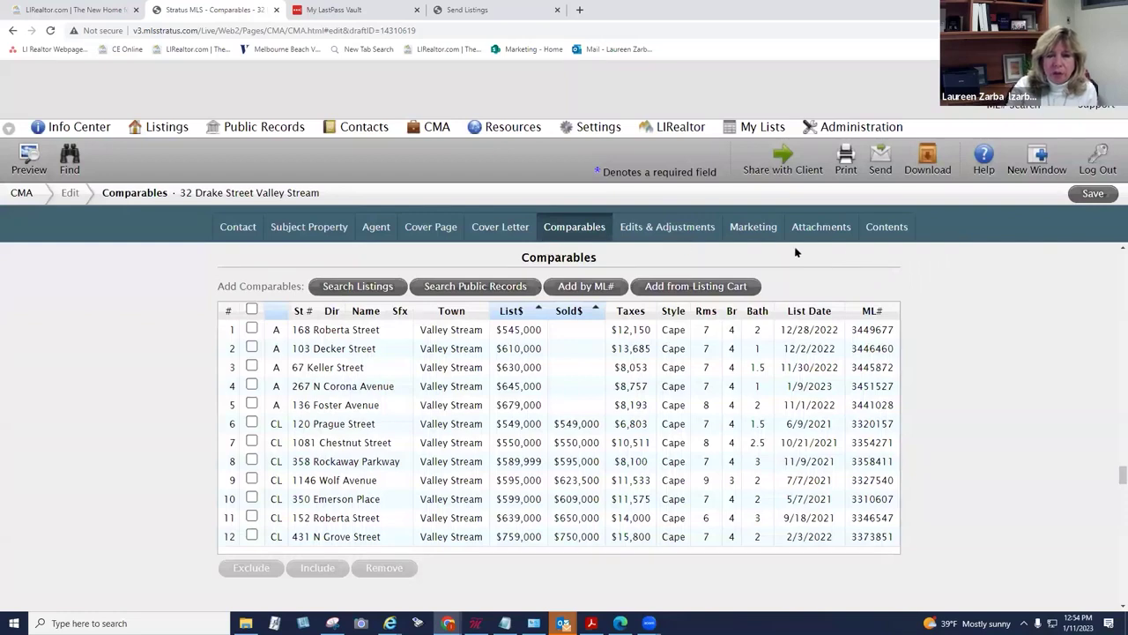
pyautogui.click(884, 227)
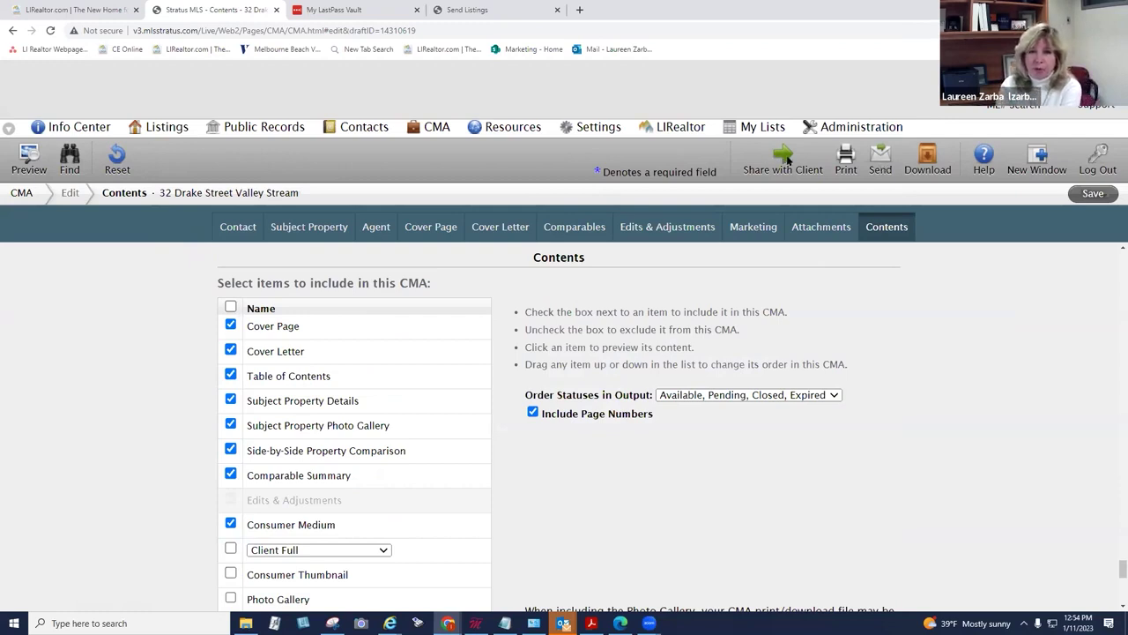
pyautogui.click(842, 160)
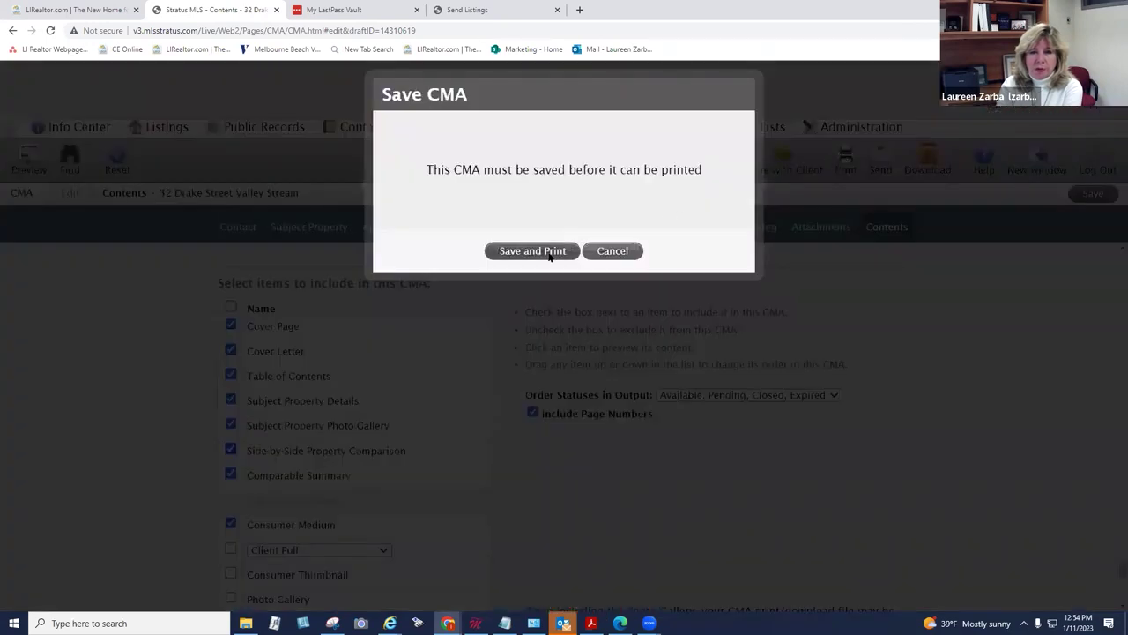
pyautogui.click(533, 251)
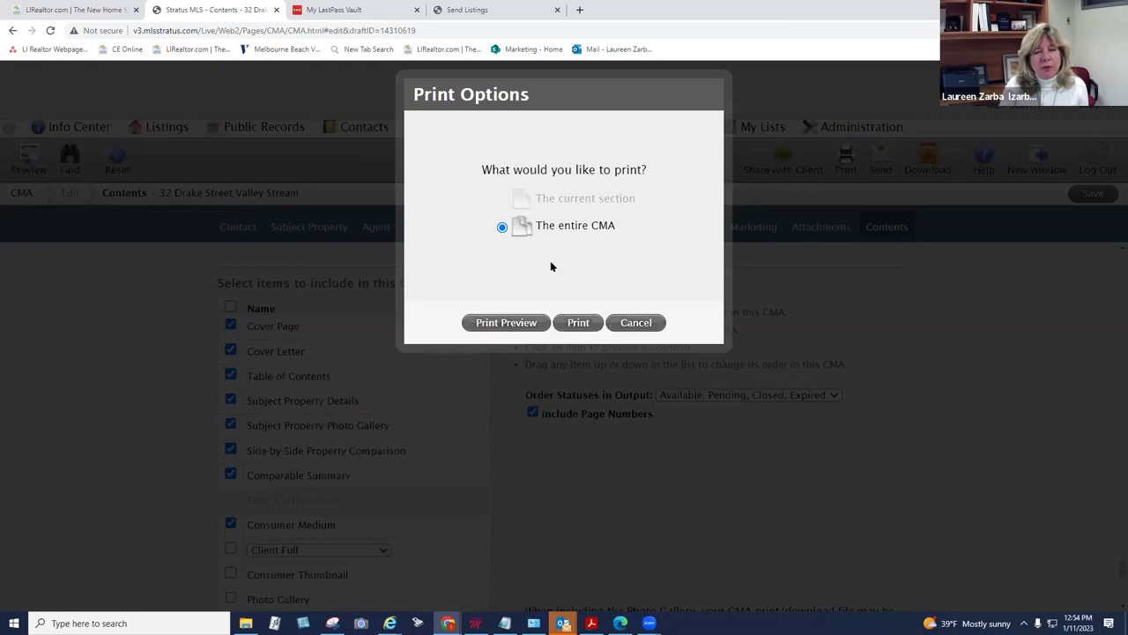
pyautogui.click(506, 323)
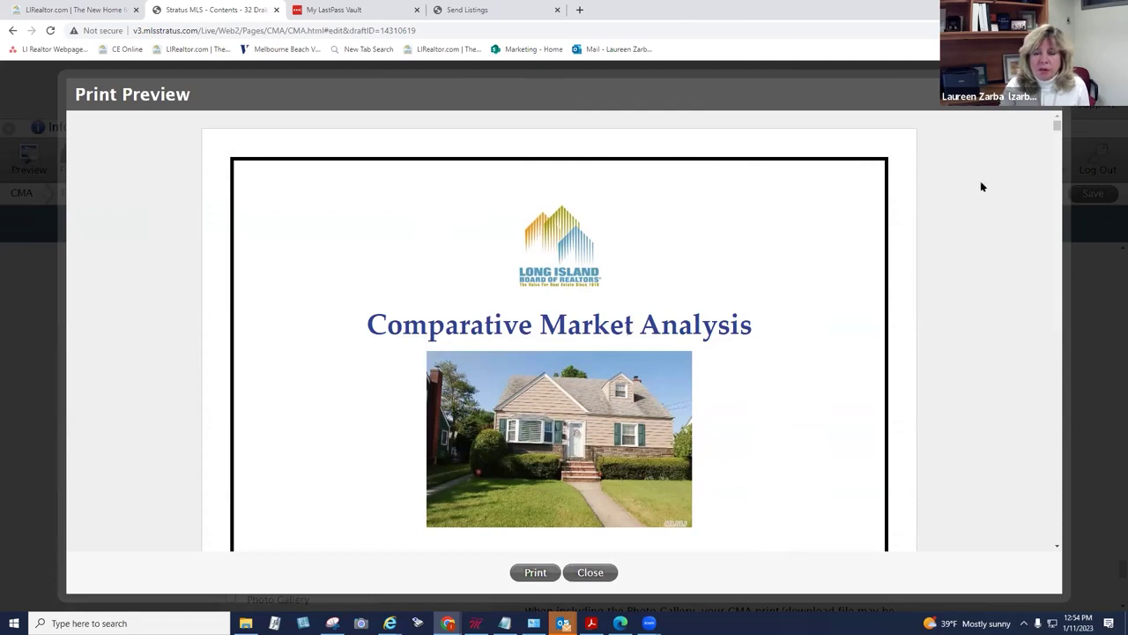
# Step: Highlight the average sold price $618,071 and on-market average list price $621,800 in the preview
pyautogui.moveTo(1055, 126); pyautogui.dragTo(1056, 238)
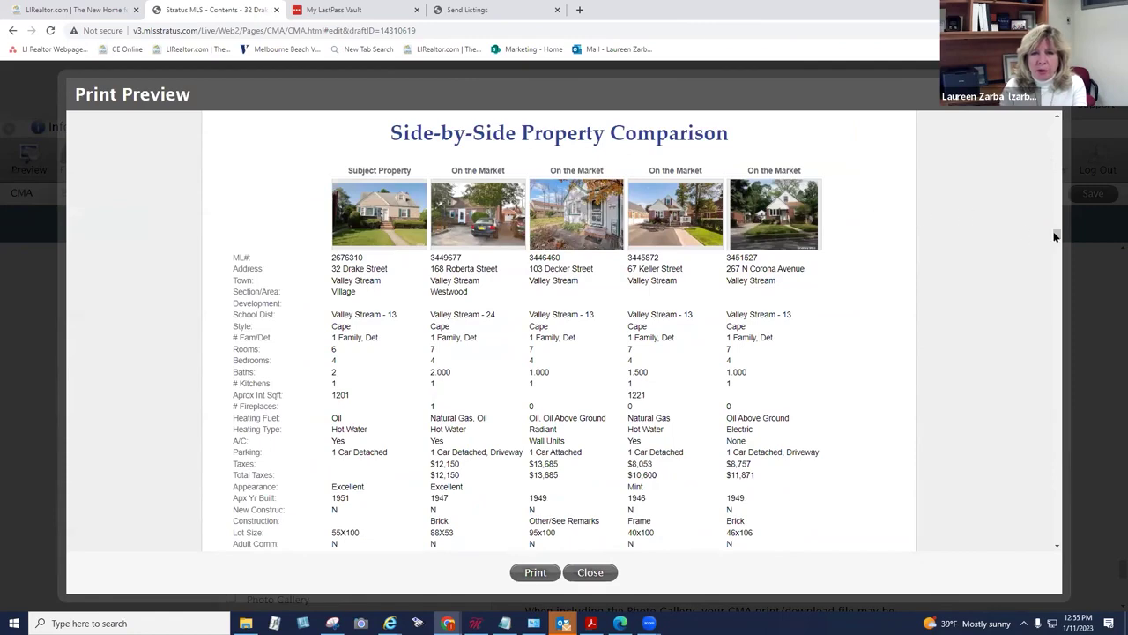
pyautogui.moveTo(1055, 235); pyautogui.dragTo(1056, 299)
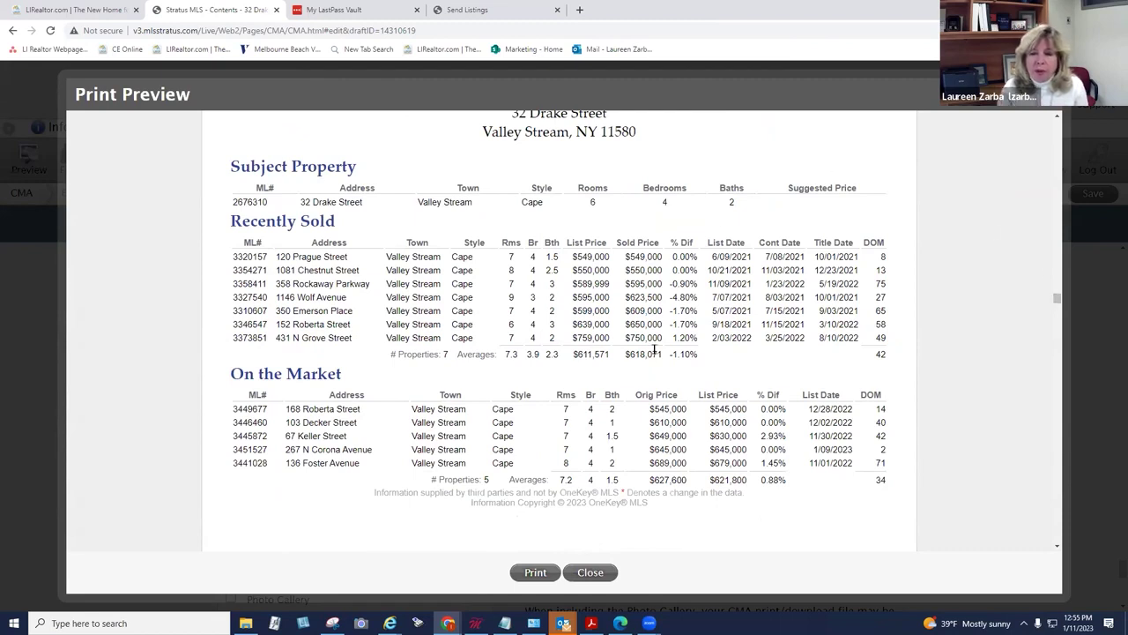
pyautogui.moveTo(626, 352); pyautogui.dragTo(662, 353)
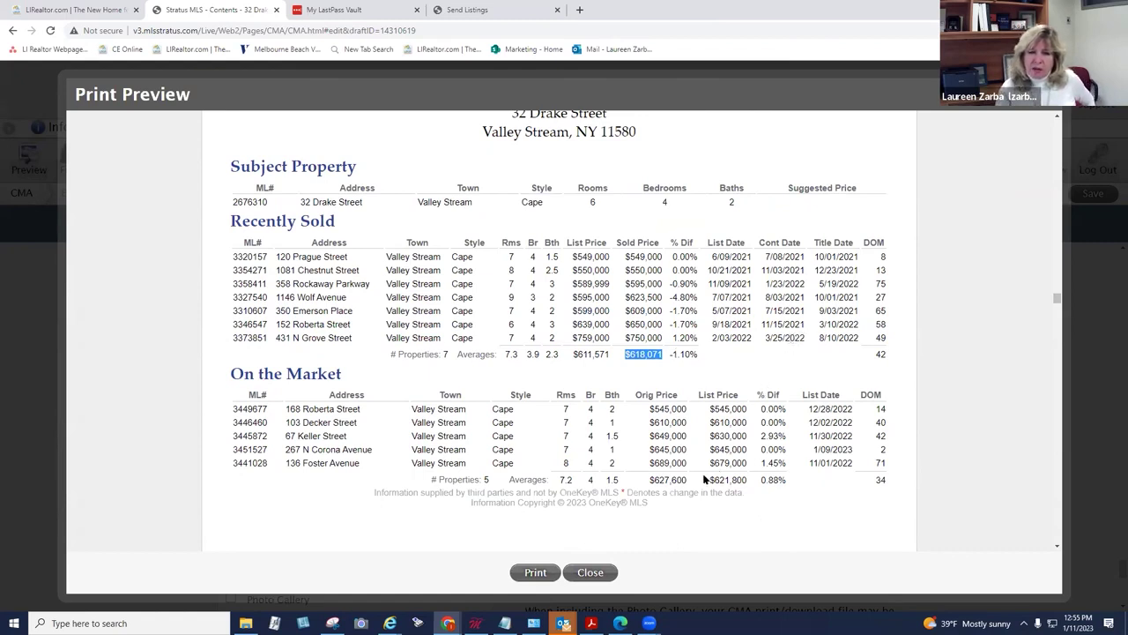
pyautogui.moveTo(707, 481); pyautogui.dragTo(753, 482)
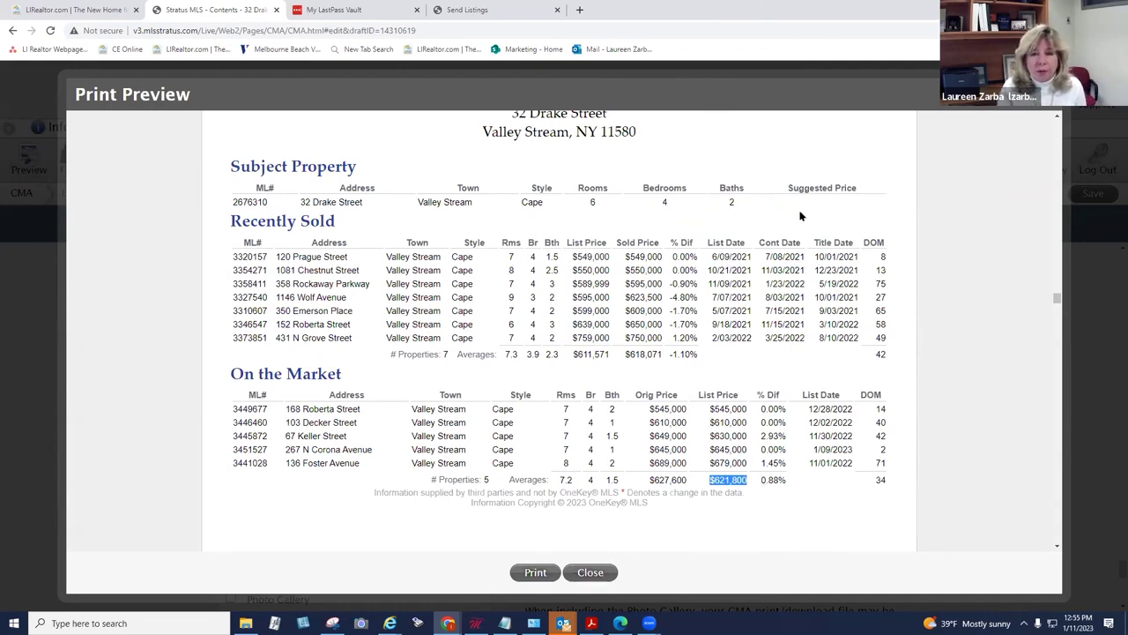
# Step: Scroll to the final page of the CMA preview and close it
pyautogui.scroll(-5, 766, 227)
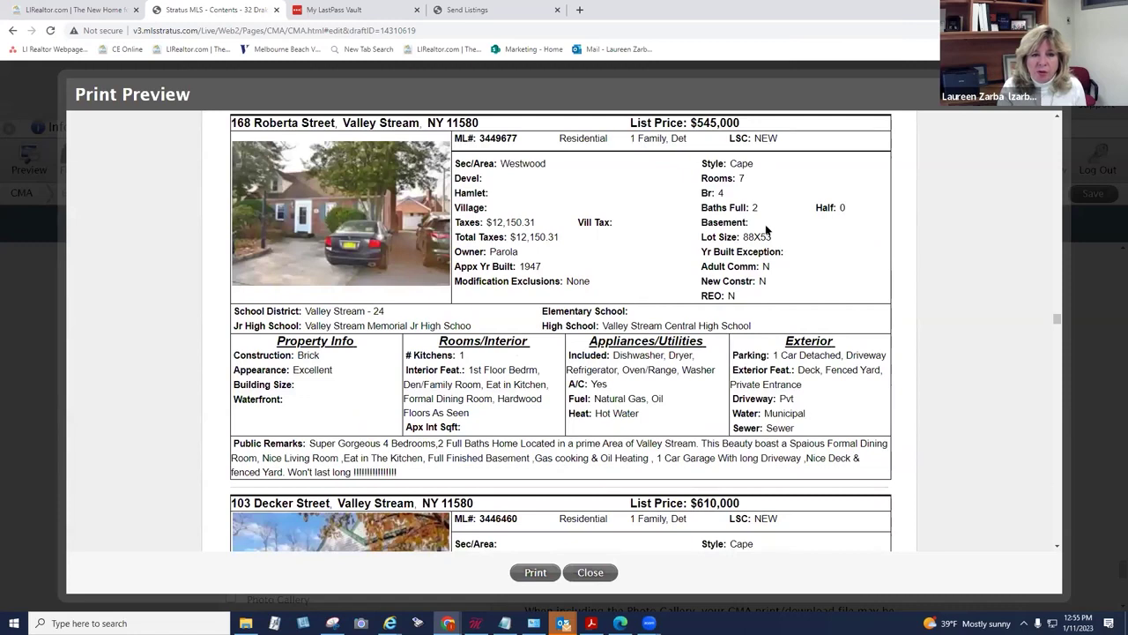
pyautogui.scroll(-10, 765, 227)
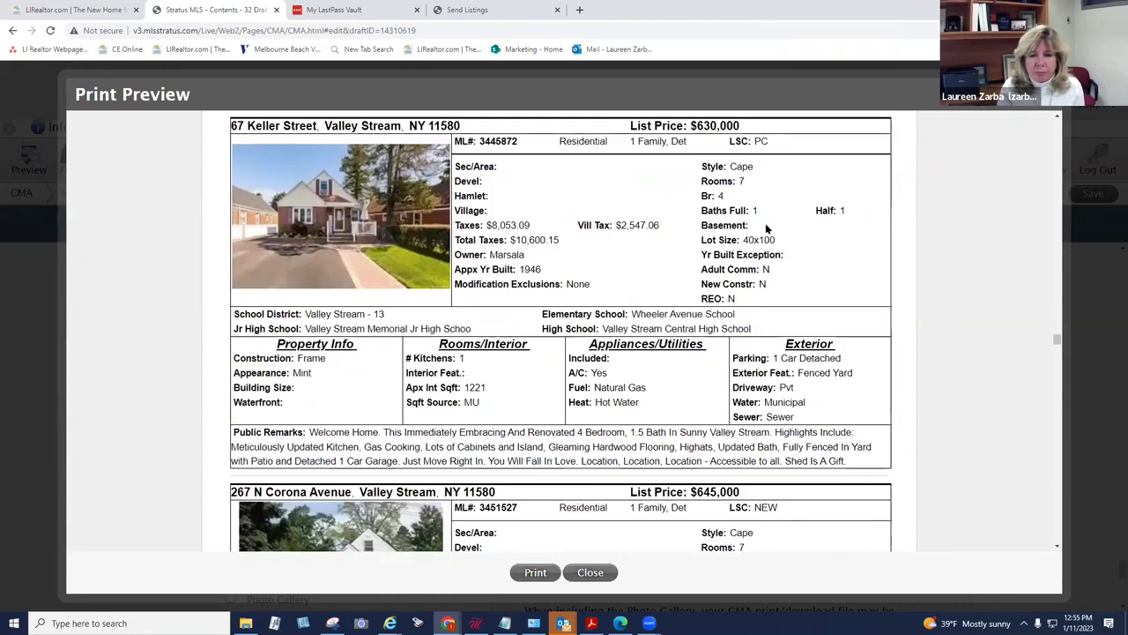
pyautogui.scroll(-10, 765, 227)
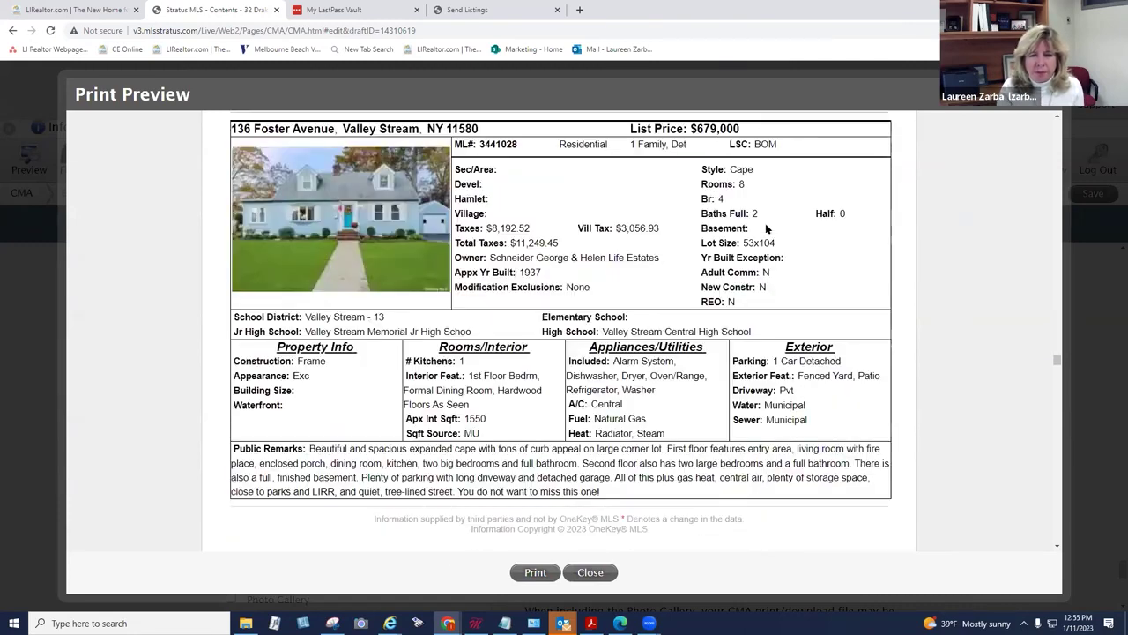
pyautogui.scroll(-10, 765, 228)
pyautogui.scroll(-10, 765, 225)
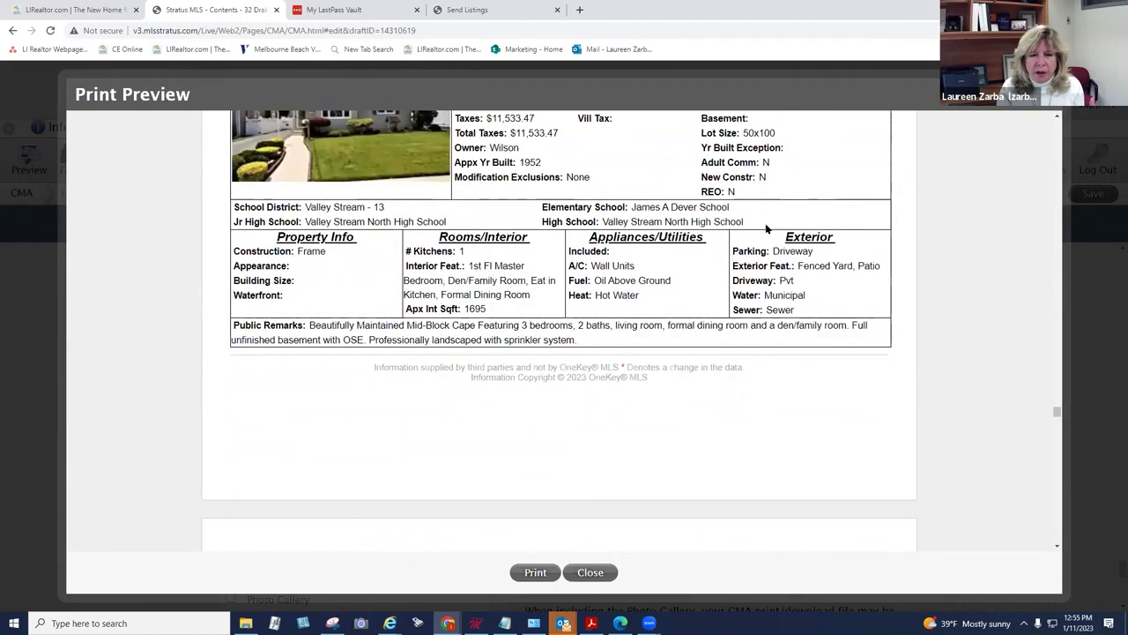
pyautogui.scroll(-10, 765, 229)
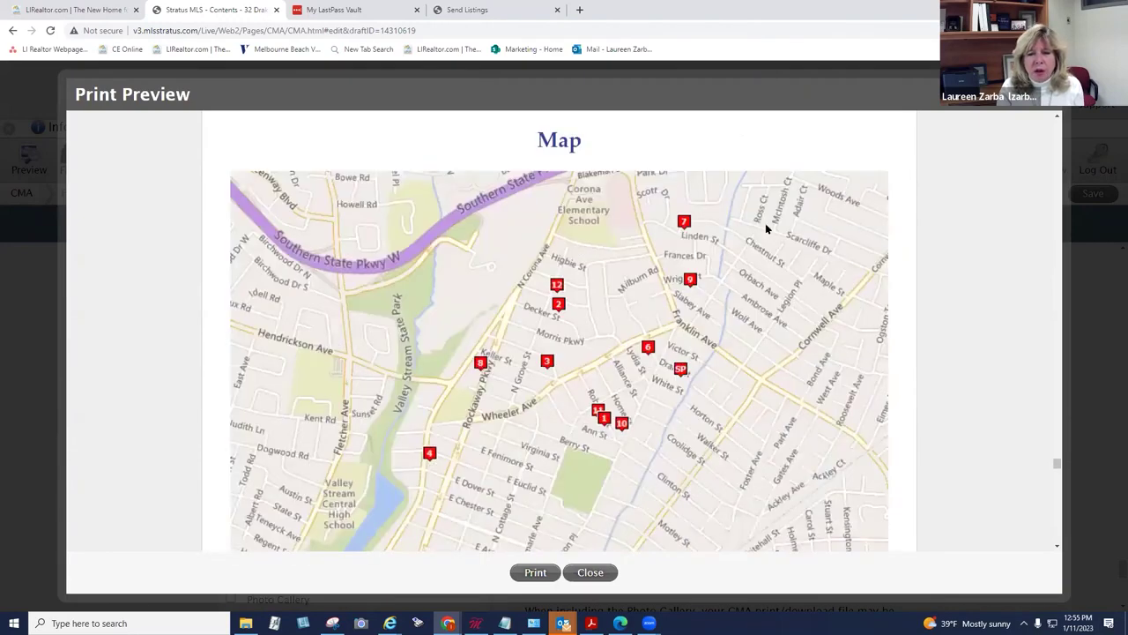
pyautogui.scroll(5, 765, 225)
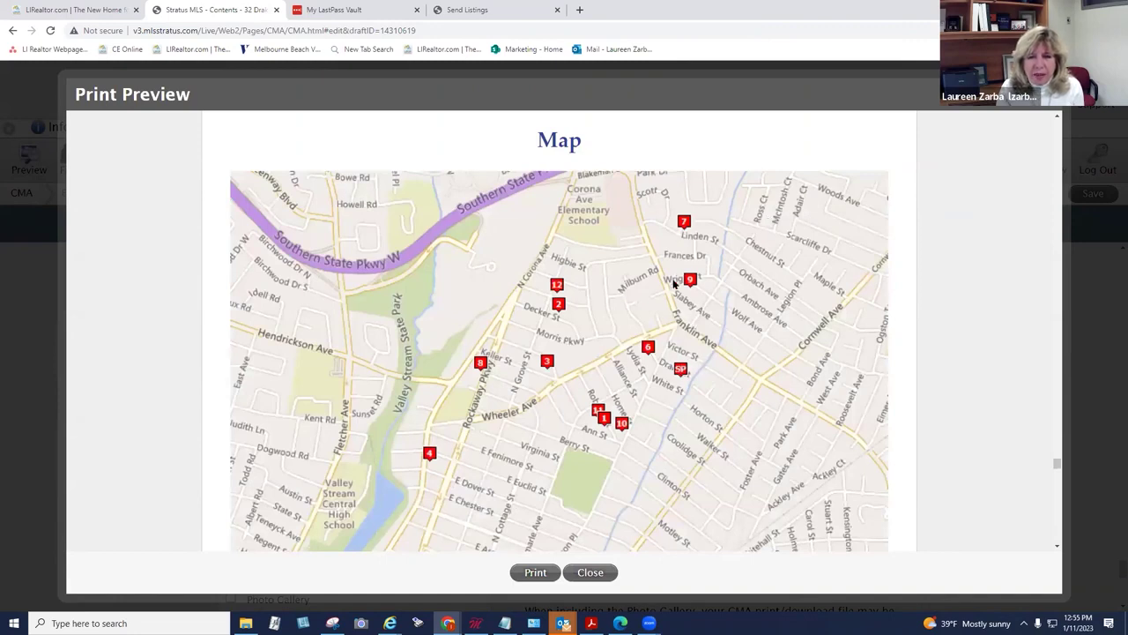
pyautogui.scroll(-5, 719, 300)
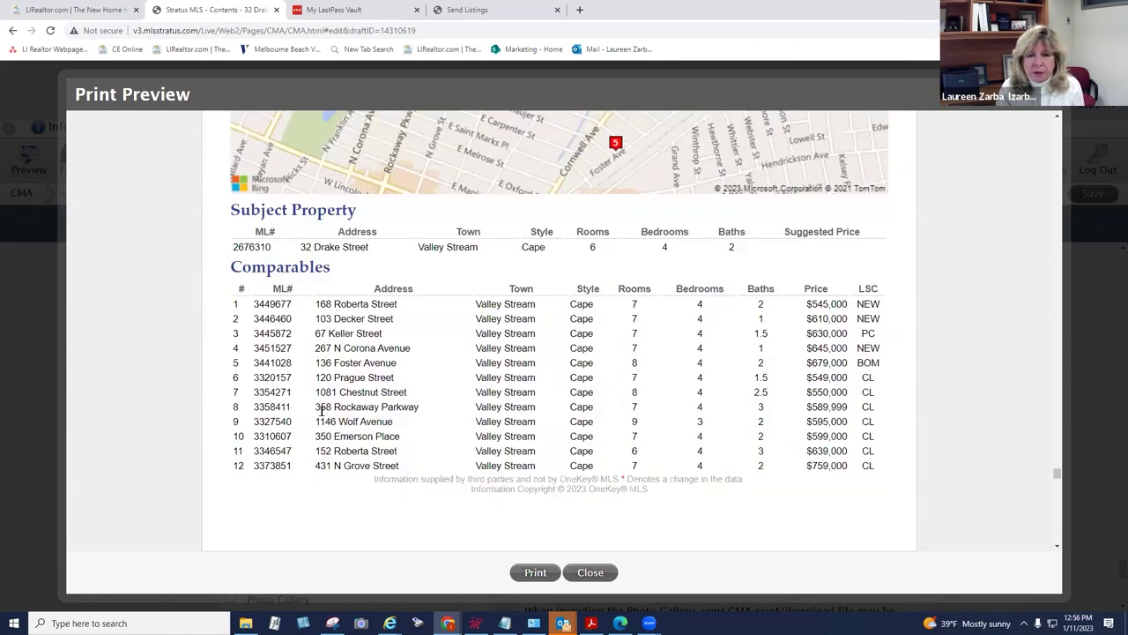
pyautogui.scroll(-15, 322, 412)
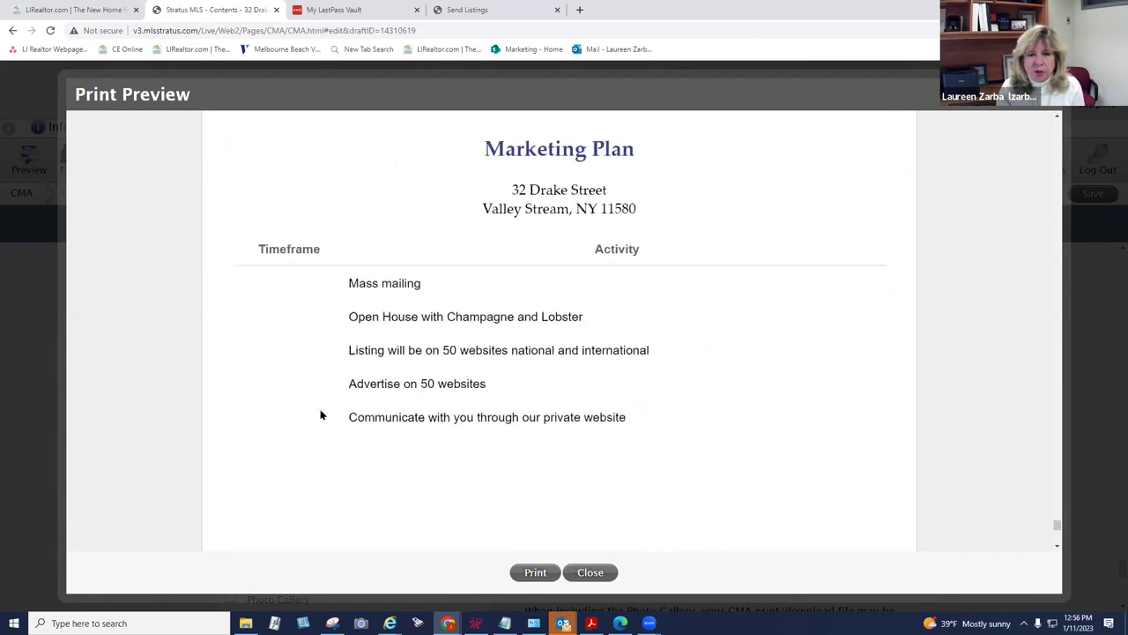
pyautogui.scroll(-5, 322, 415)
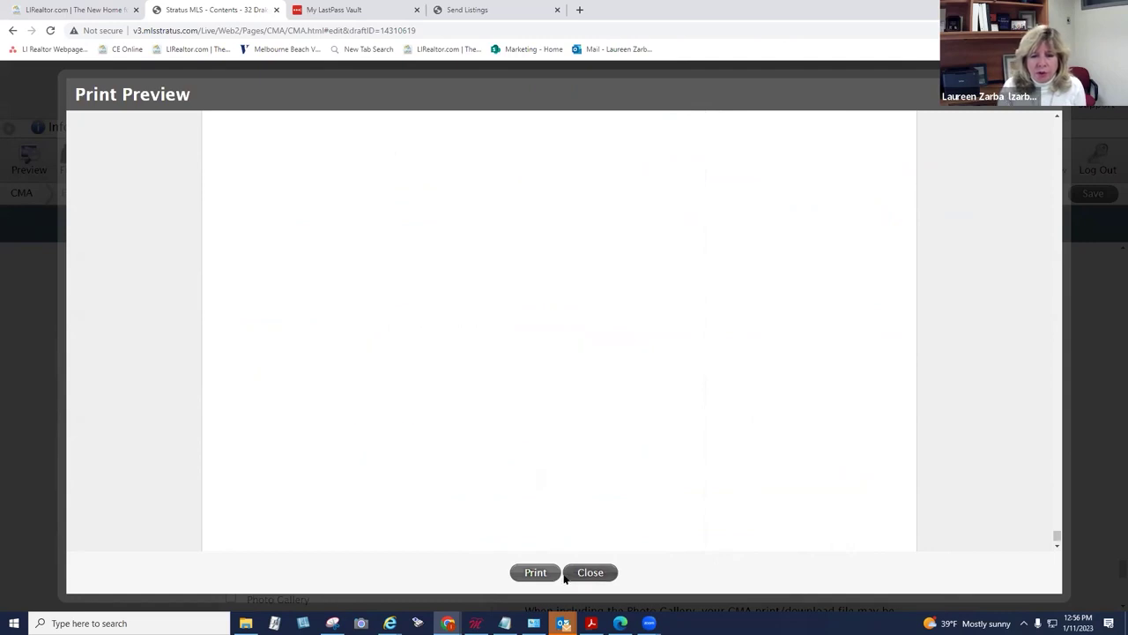
pyautogui.click(591, 572)
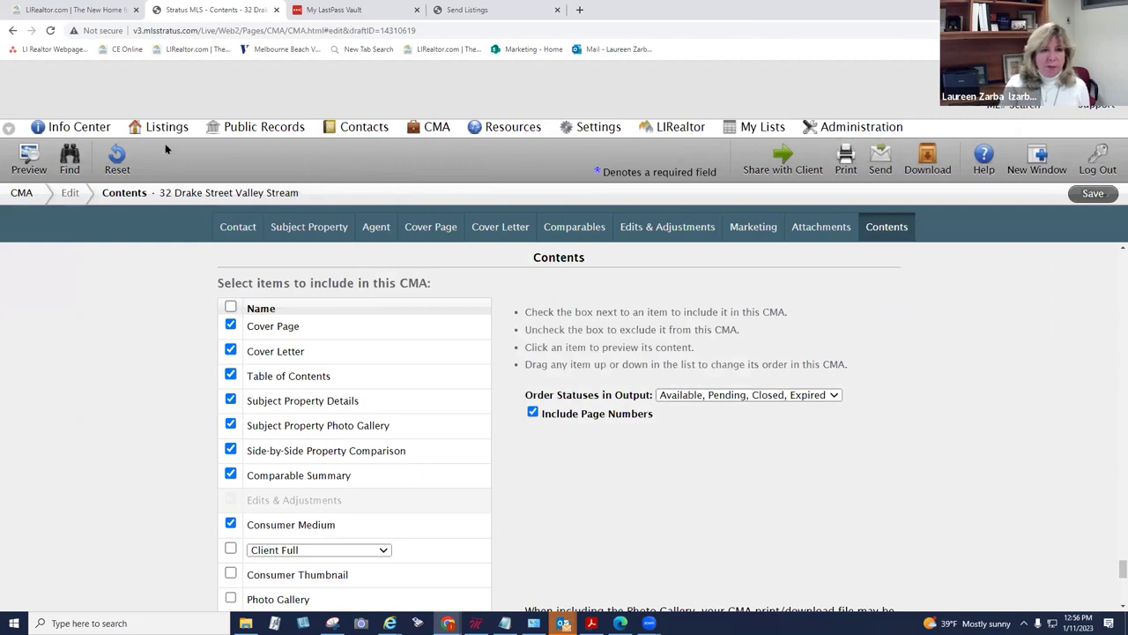
# Step: Go to the Info Center and open MLS Forms under OneKey MLS Links
pyautogui.click(91, 131)
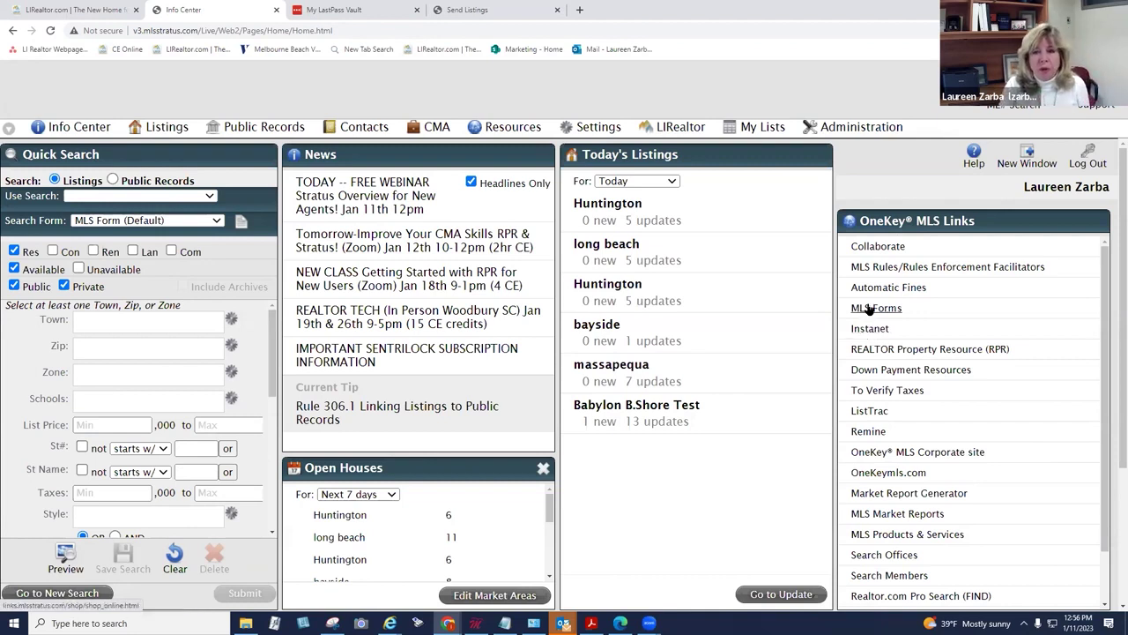
pyautogui.click(870, 308)
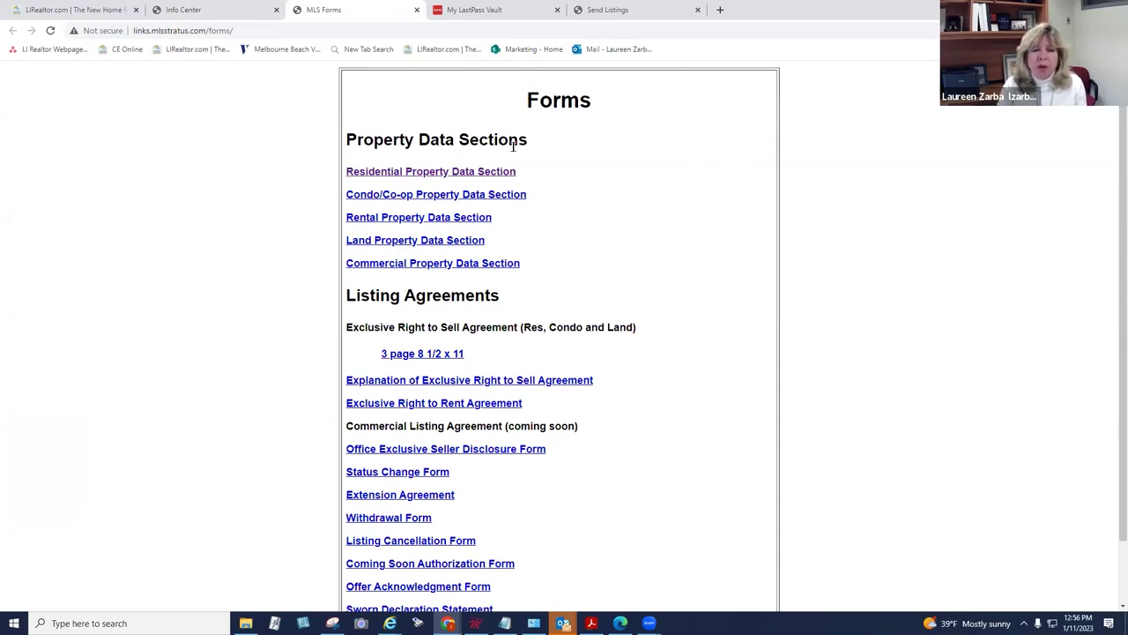
# Step: Review the Residential Property Data Section PDF, then return to the Info Center dashboard
pyautogui.click(445, 172)
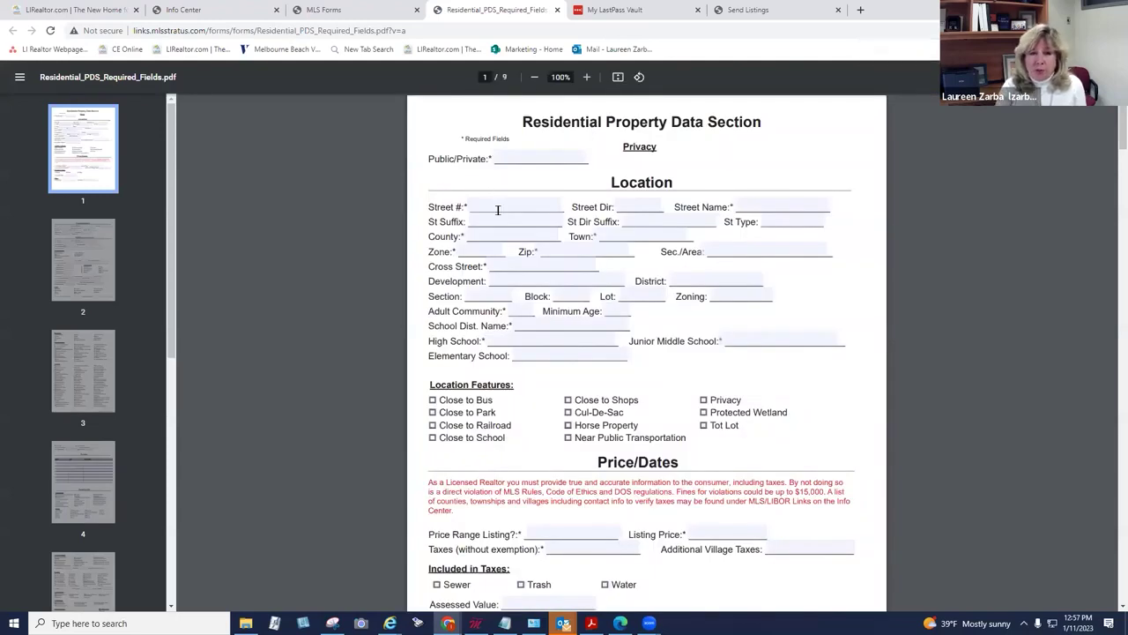
pyautogui.moveTo(1113, 133); pyautogui.dragTo(1113, 375)
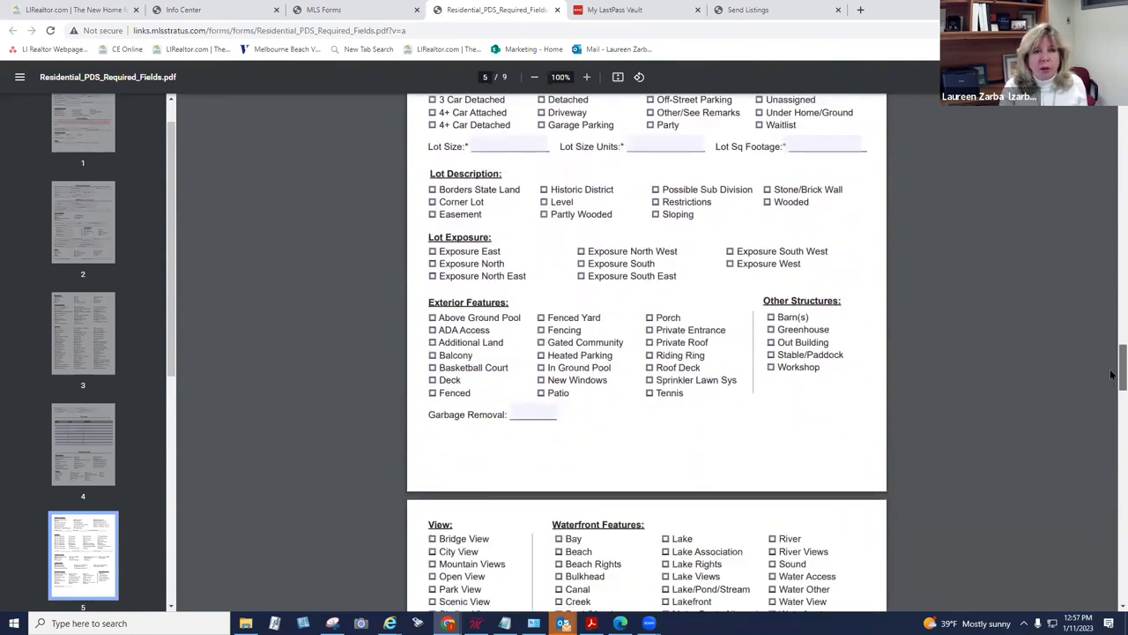
pyautogui.moveTo(1111, 375); pyautogui.dragTo(1111, 581)
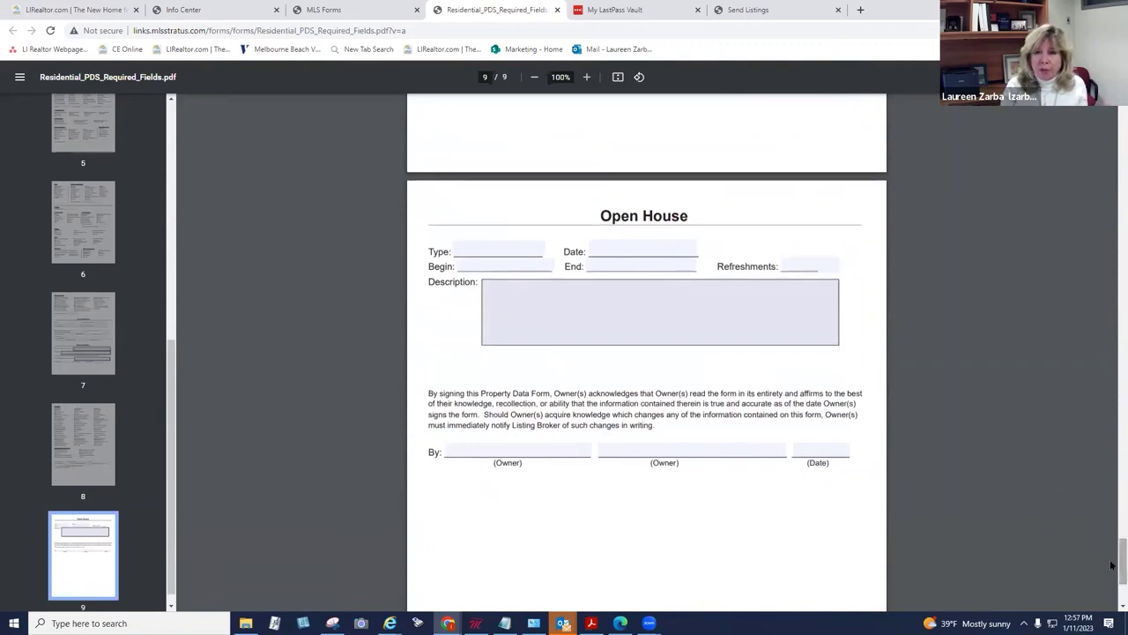
pyautogui.moveTo(1111, 565); pyautogui.dragTo(1082, 112)
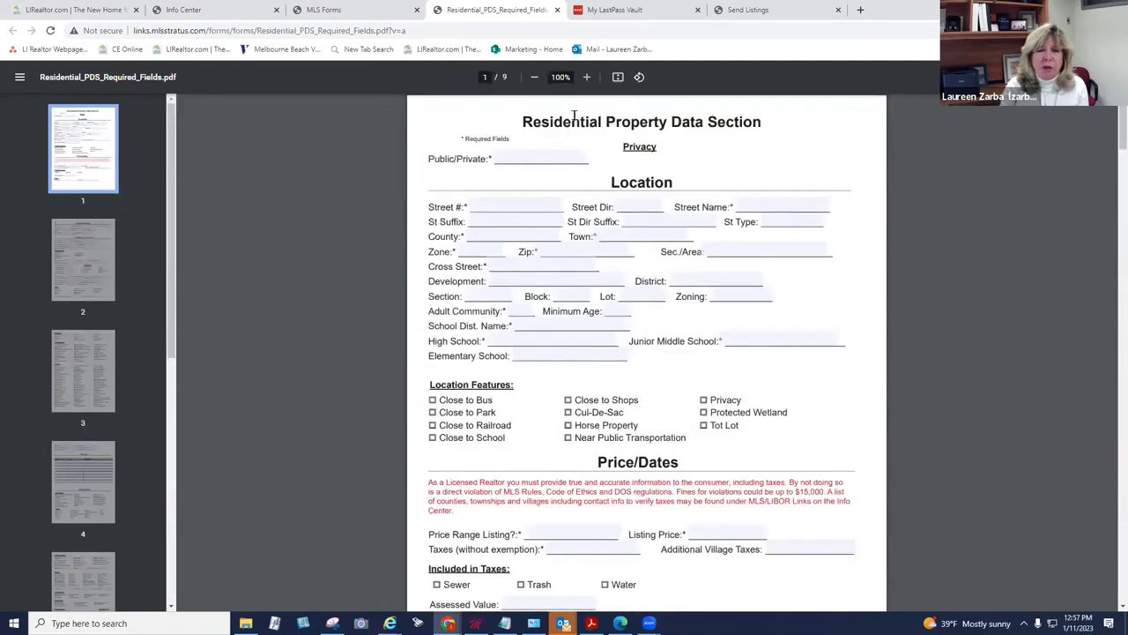
pyautogui.click(358, 7)
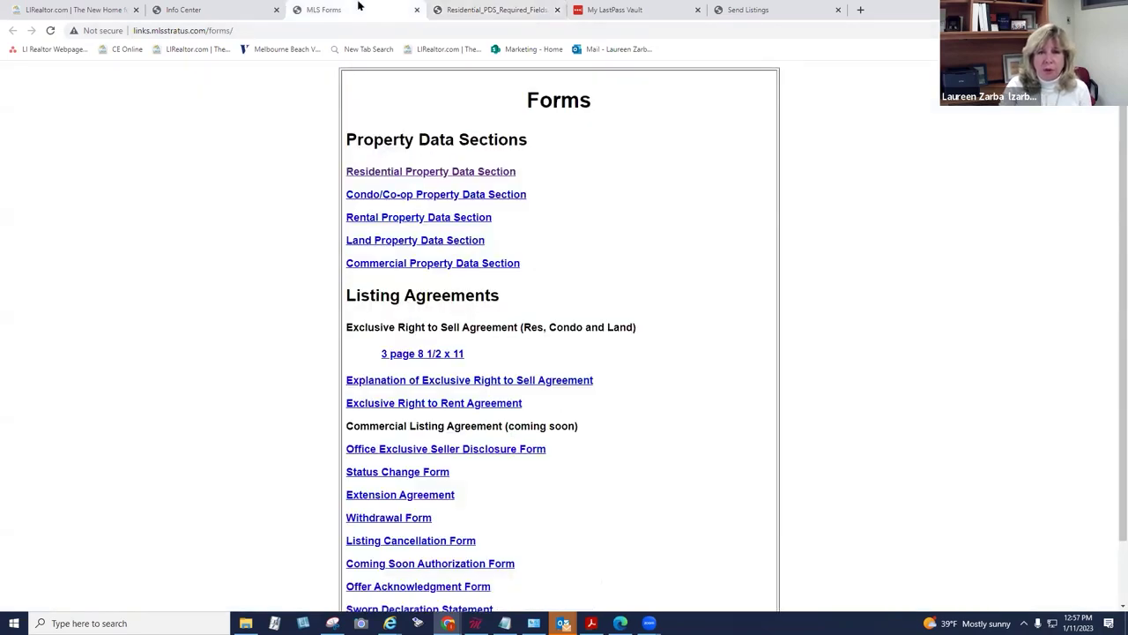
pyautogui.click(251, 10)
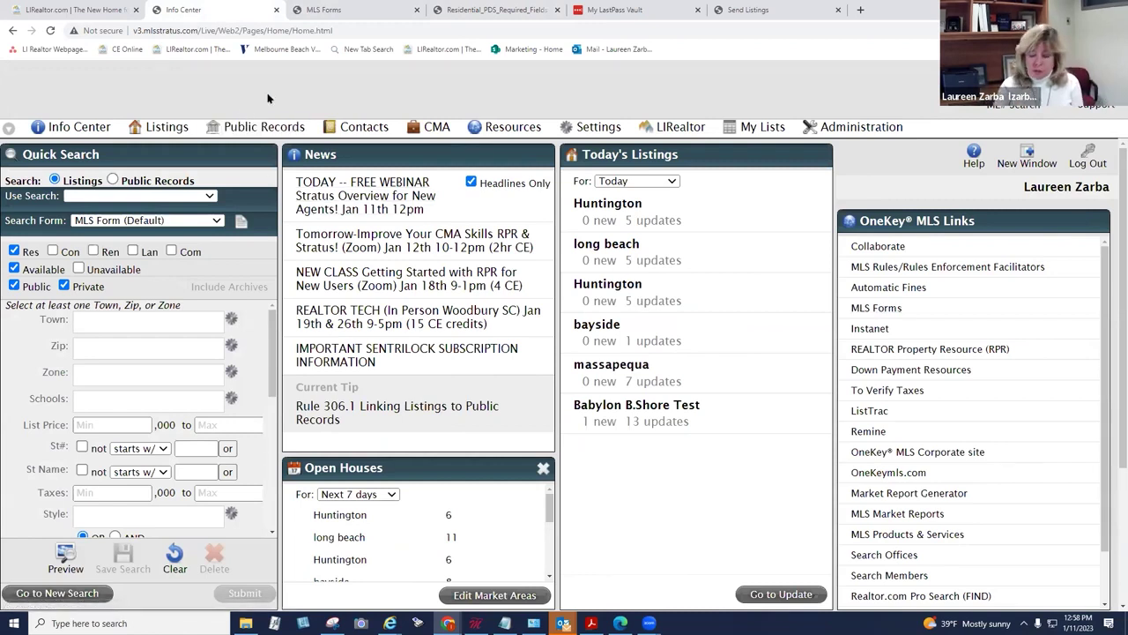
# Step: Start a new listing with class Residential and county Suffolk, and continue
pyautogui.moveTo(158, 130)
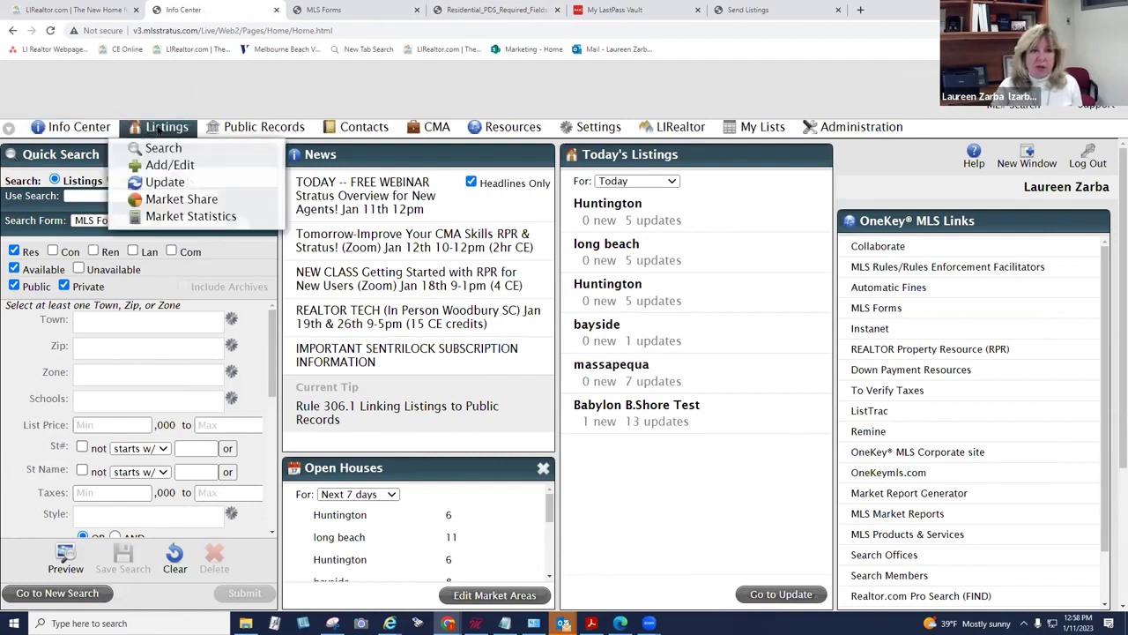
pyautogui.click(170, 168)
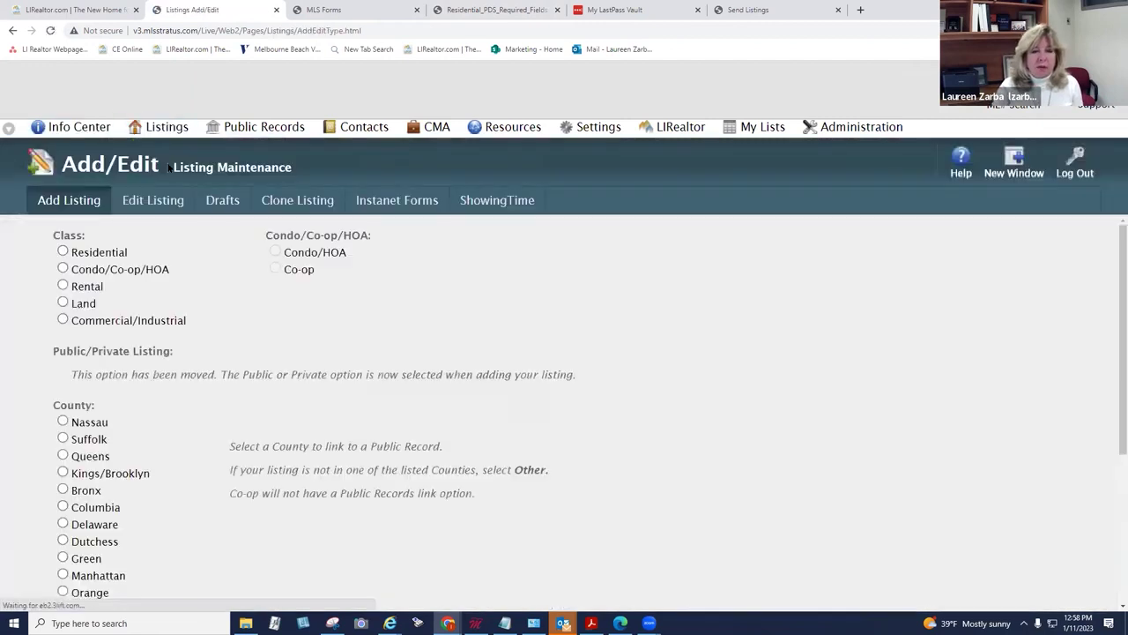
pyautogui.click(63, 253)
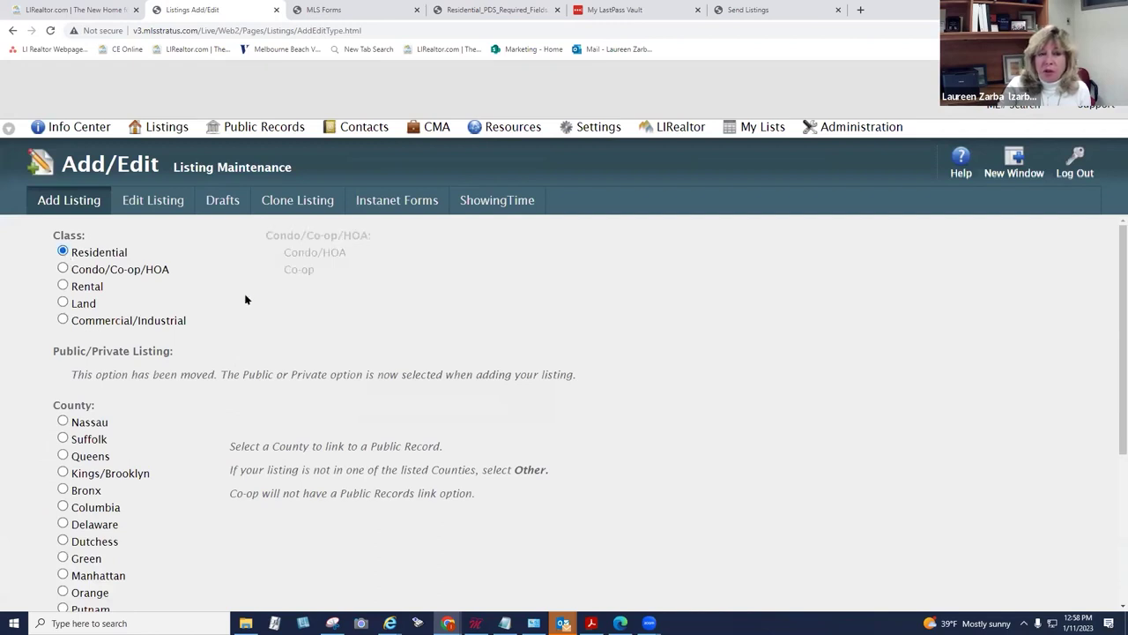
pyautogui.scroll(-3, 252, 300)
pyautogui.scroll(3, 252, 300)
pyautogui.scroll(-3, 252, 300)
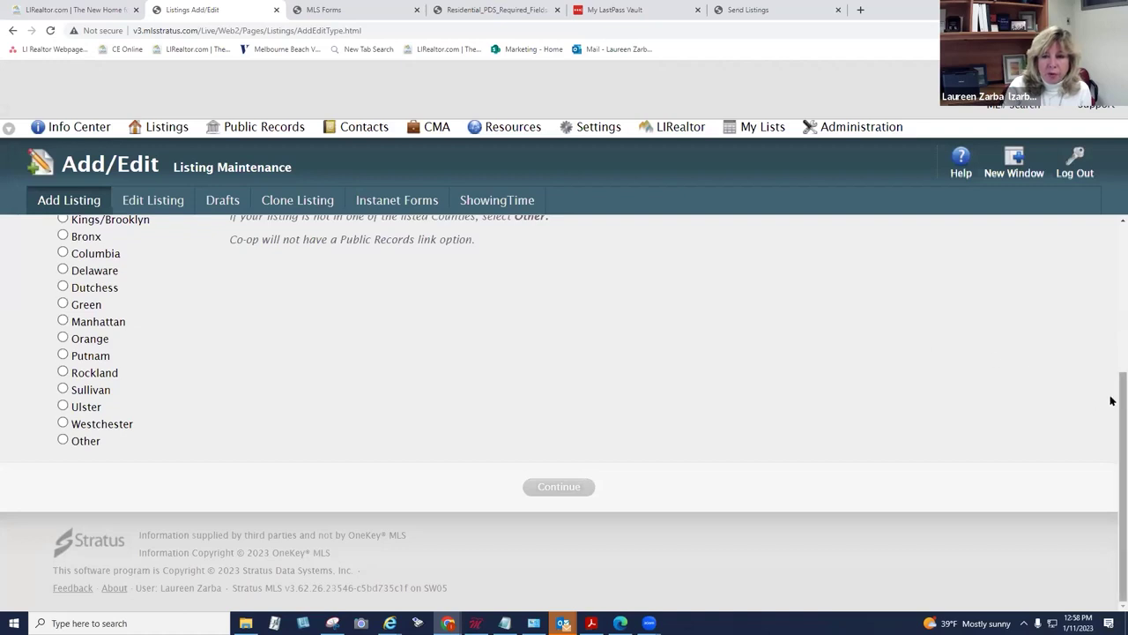
pyautogui.scroll(1, 1108, 392)
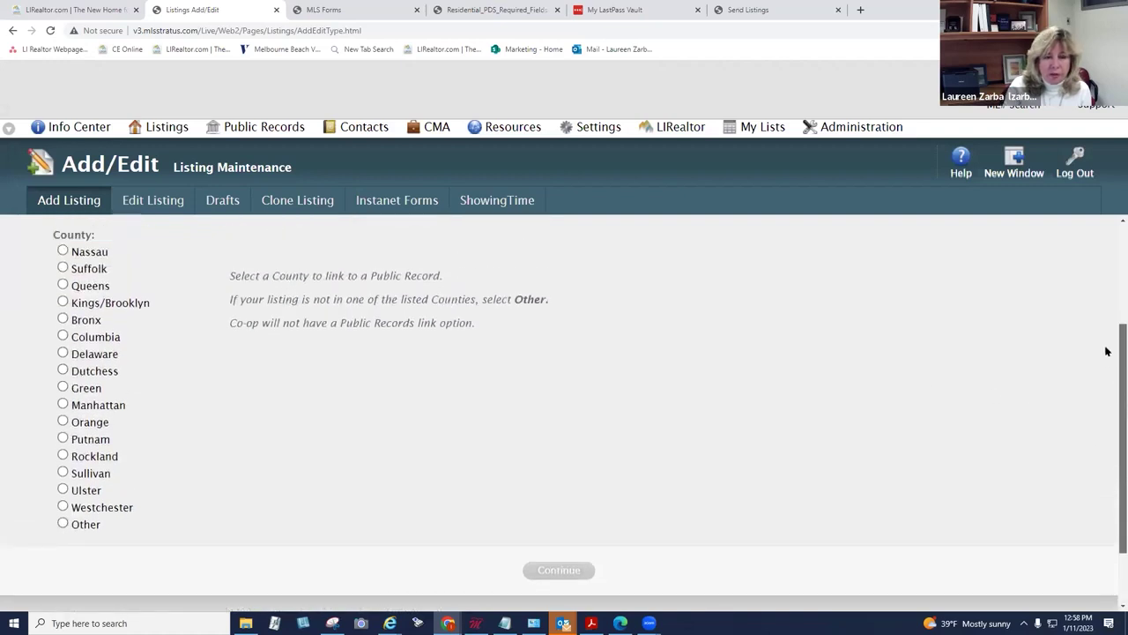
pyautogui.click(62, 268)
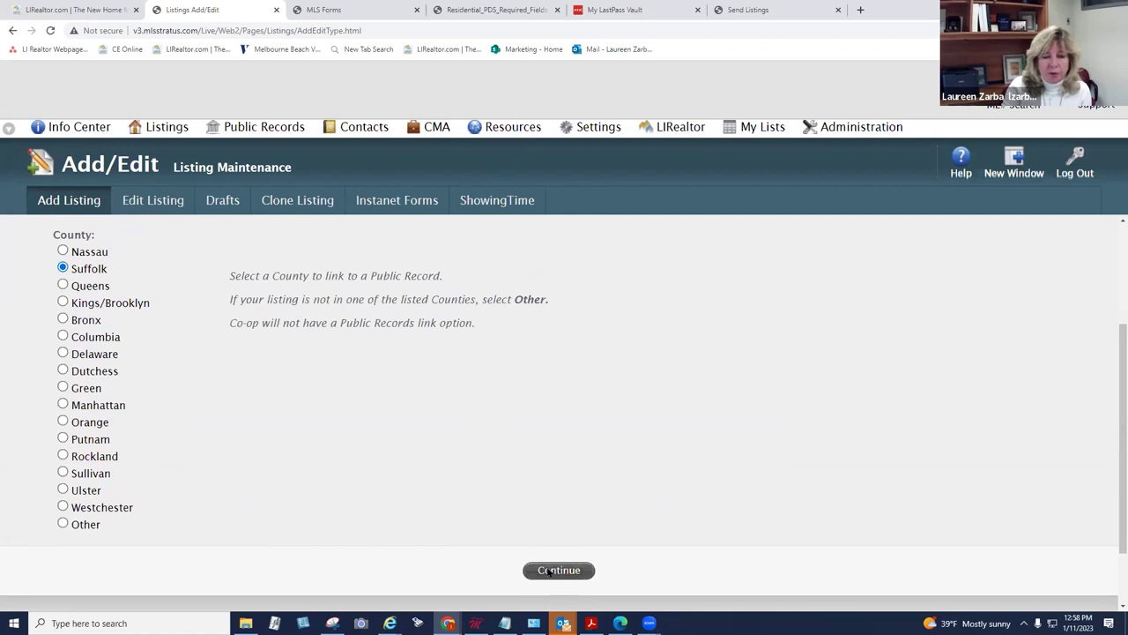
pyautogui.click(547, 569)
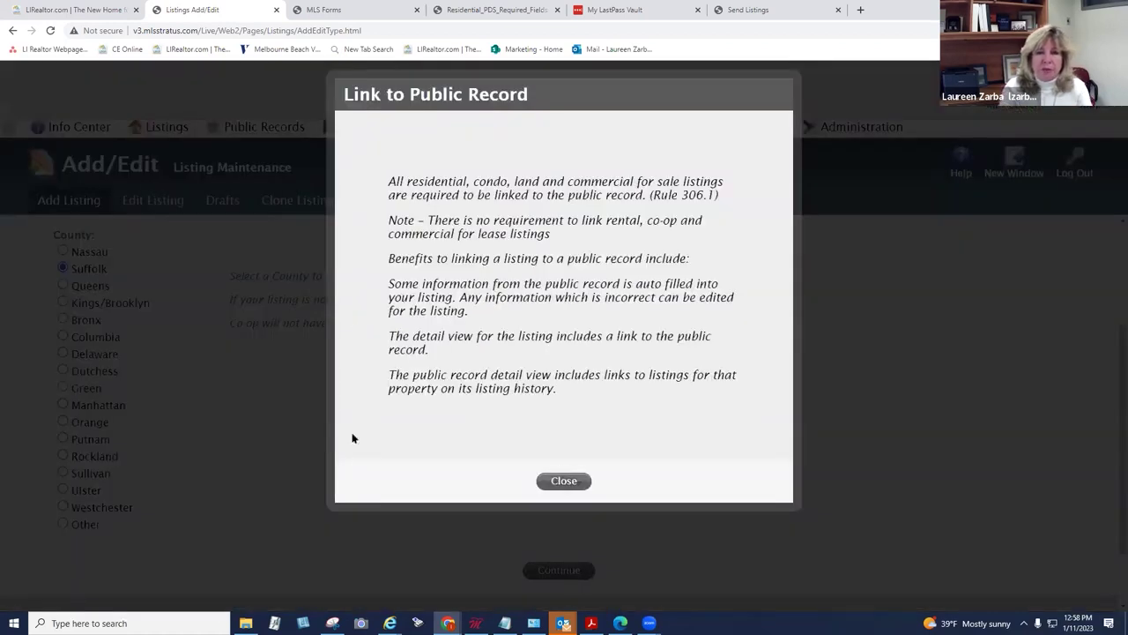
# Step: Dismiss the public record notice and set the search town to Bellport
pyautogui.click(564, 481)
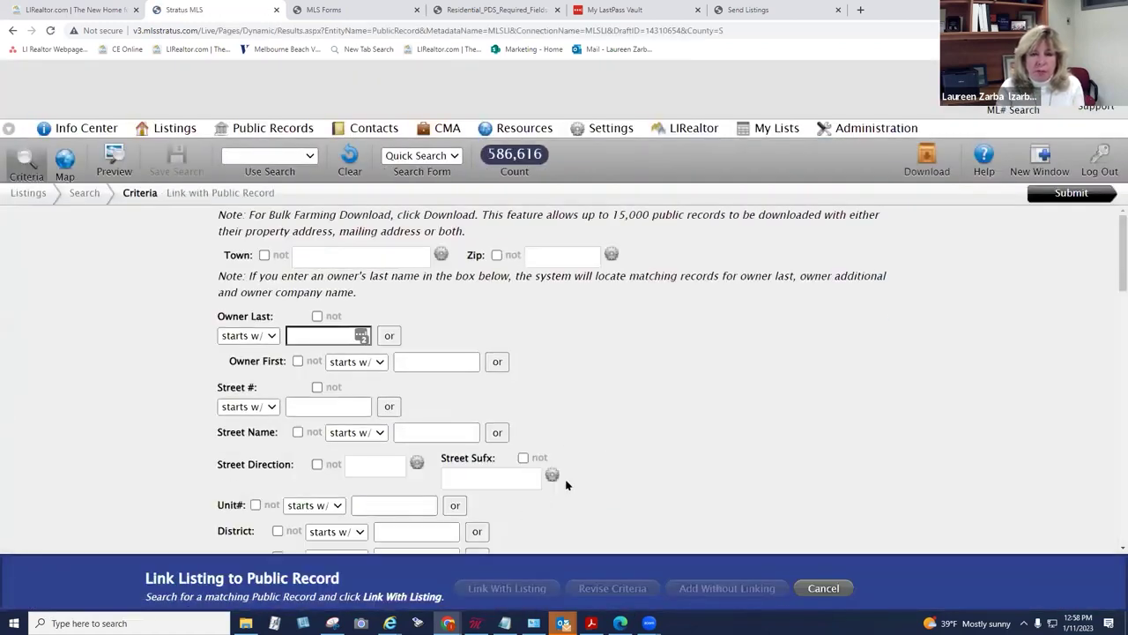
pyautogui.click(368, 262)
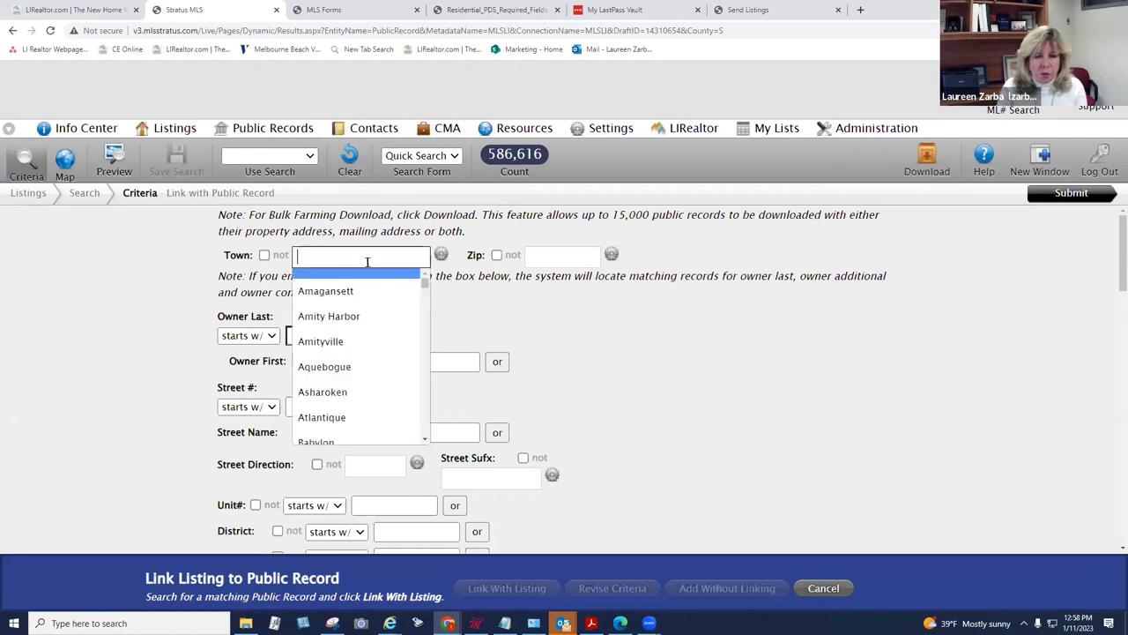
pyautogui.write('bell')
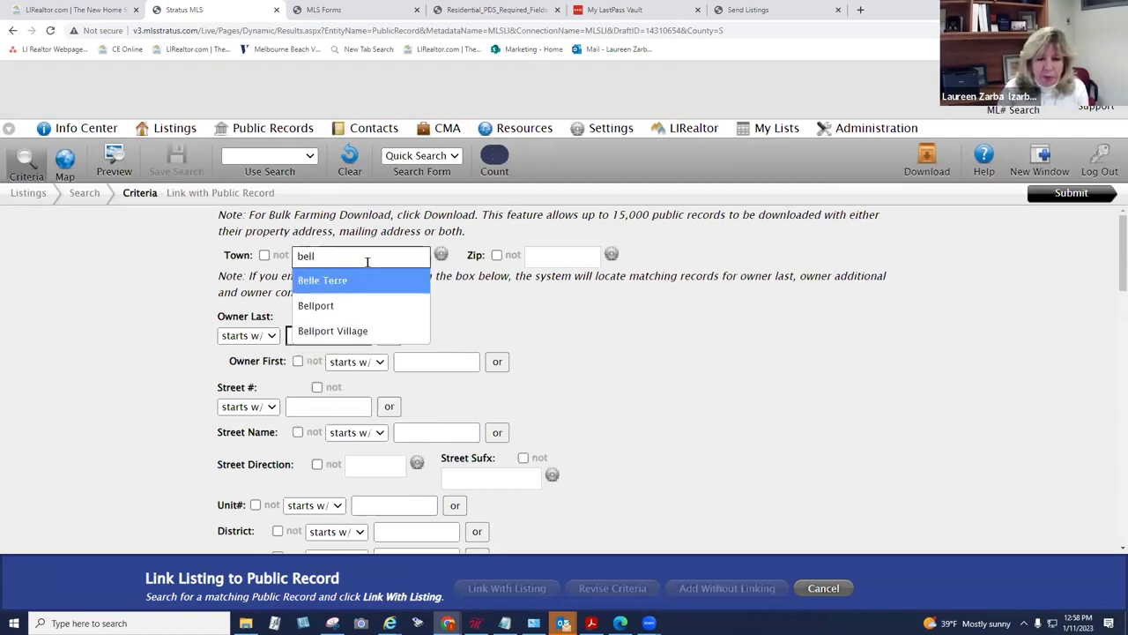
pyautogui.click(358, 300)
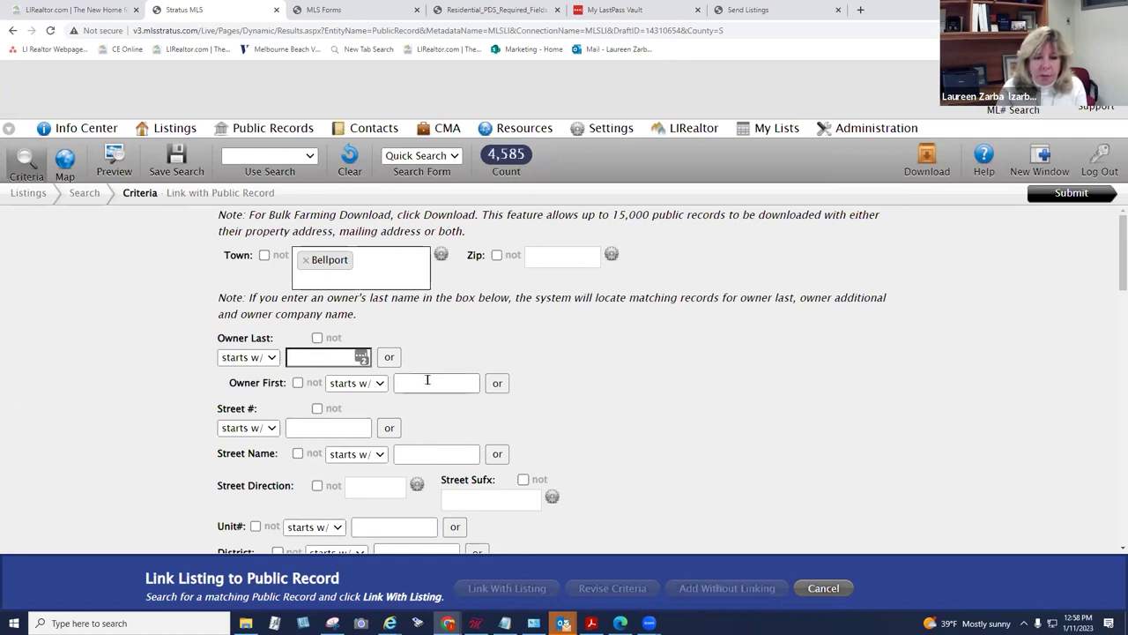
pyautogui.click(443, 449)
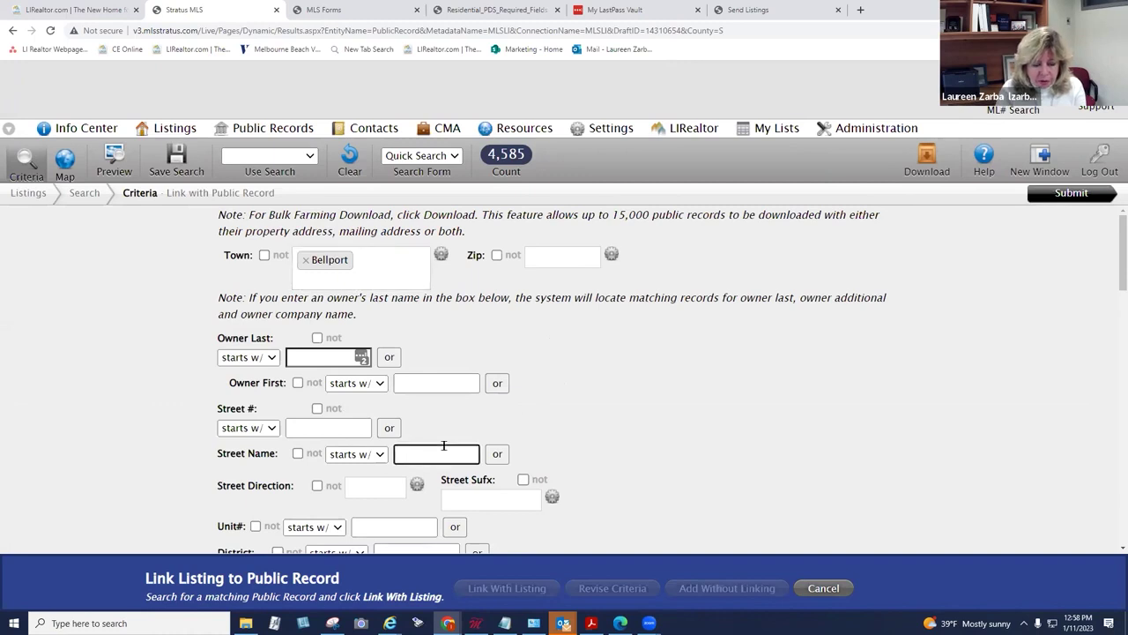
pyautogui.write('18')
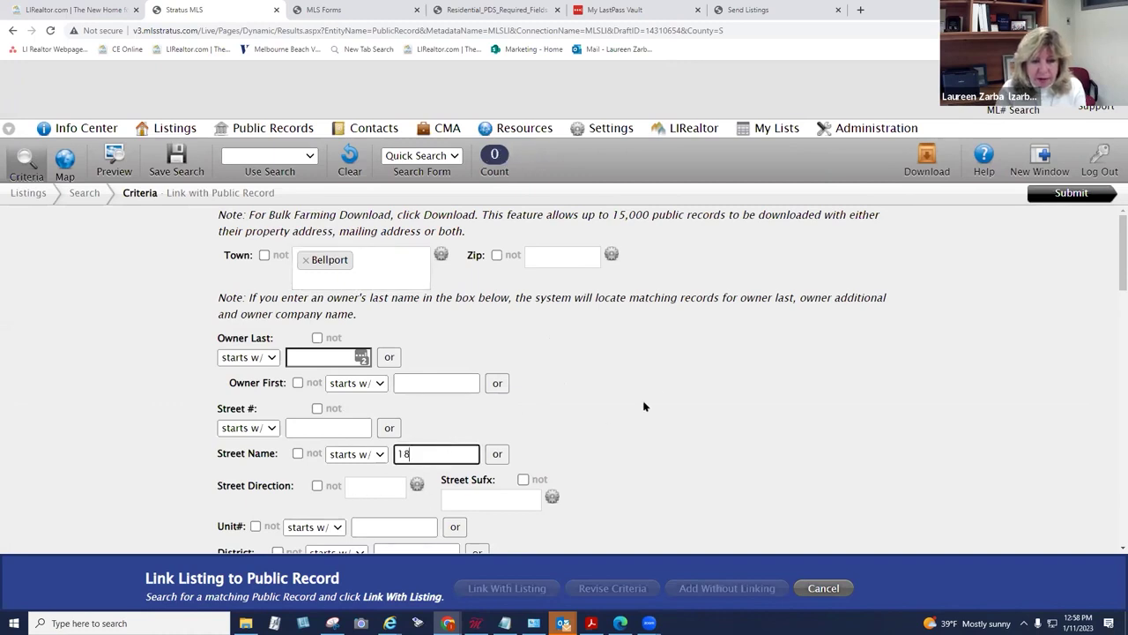
pyautogui.moveTo(1115, 264); pyautogui.dragTo(1110, 284)
pyautogui.click(1109, 284)
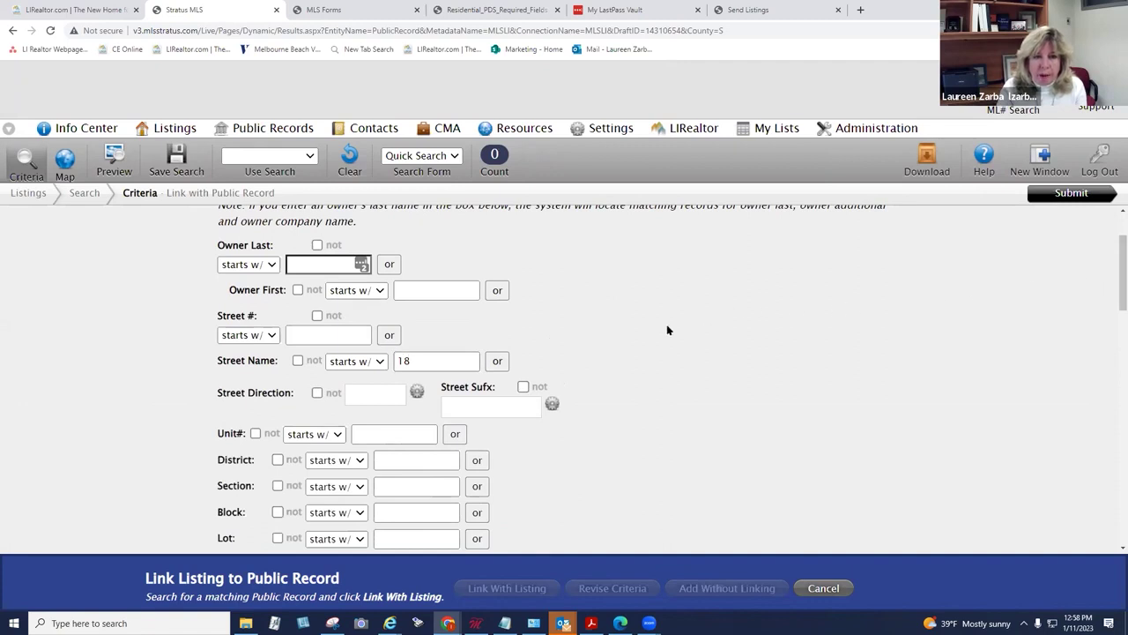
pyautogui.moveTo(433, 360); pyautogui.dragTo(396, 361)
pyautogui.press('BackSpace')
pyautogui.click(349, 332)
pyautogui.write('18')
pyautogui.click(421, 356)
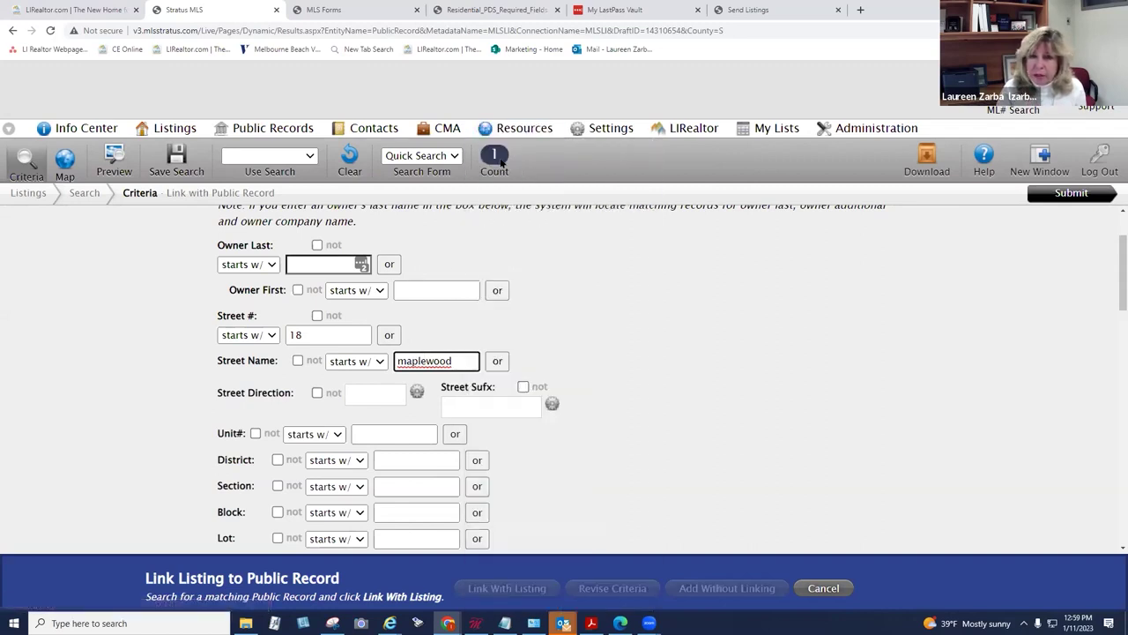
pyautogui.click(1056, 196)
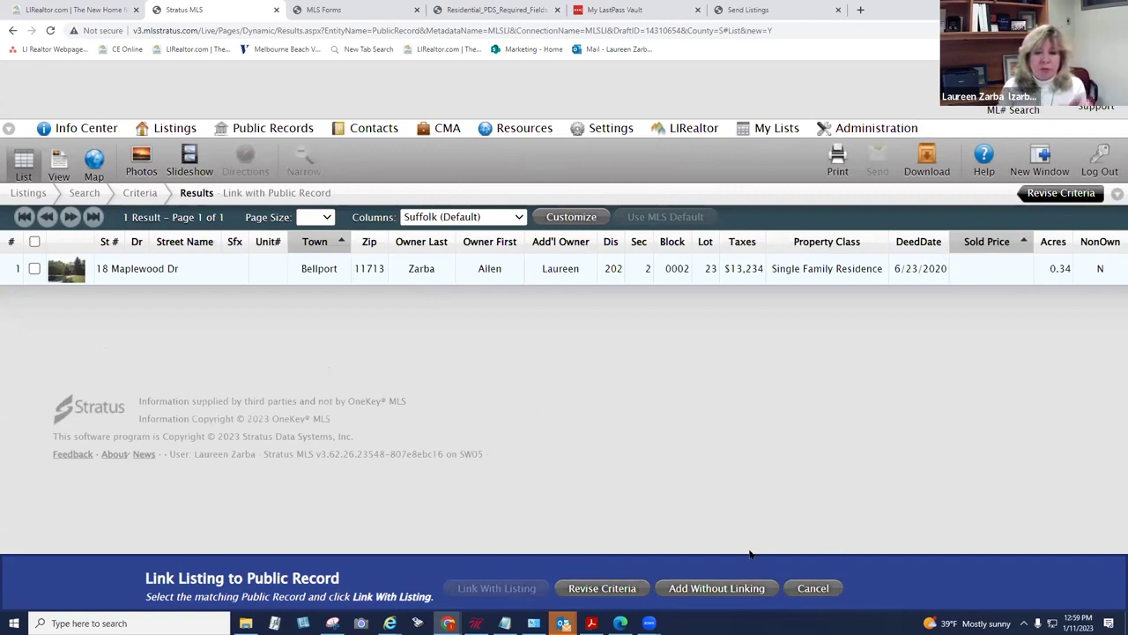
pyautogui.click(35, 267)
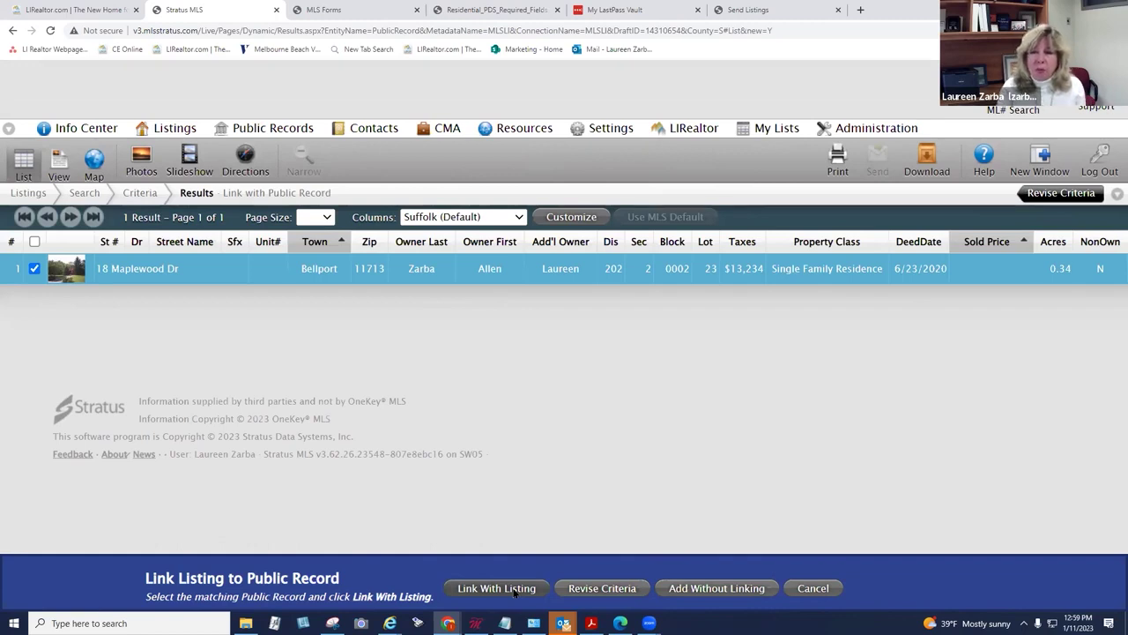
pyautogui.click(497, 588)
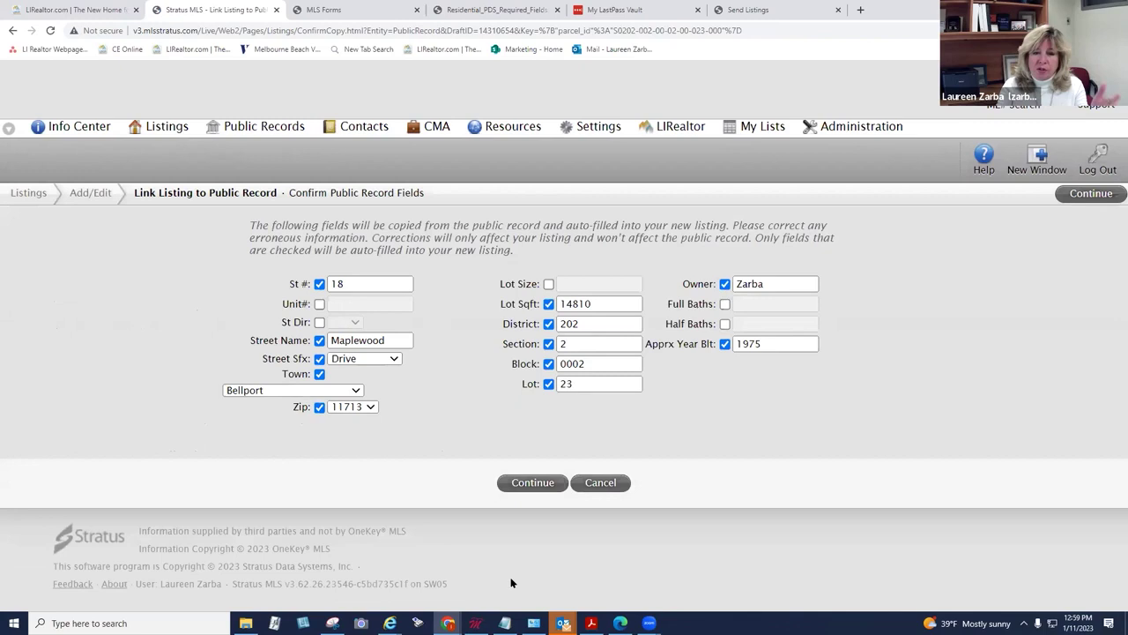
pyautogui.click(528, 486)
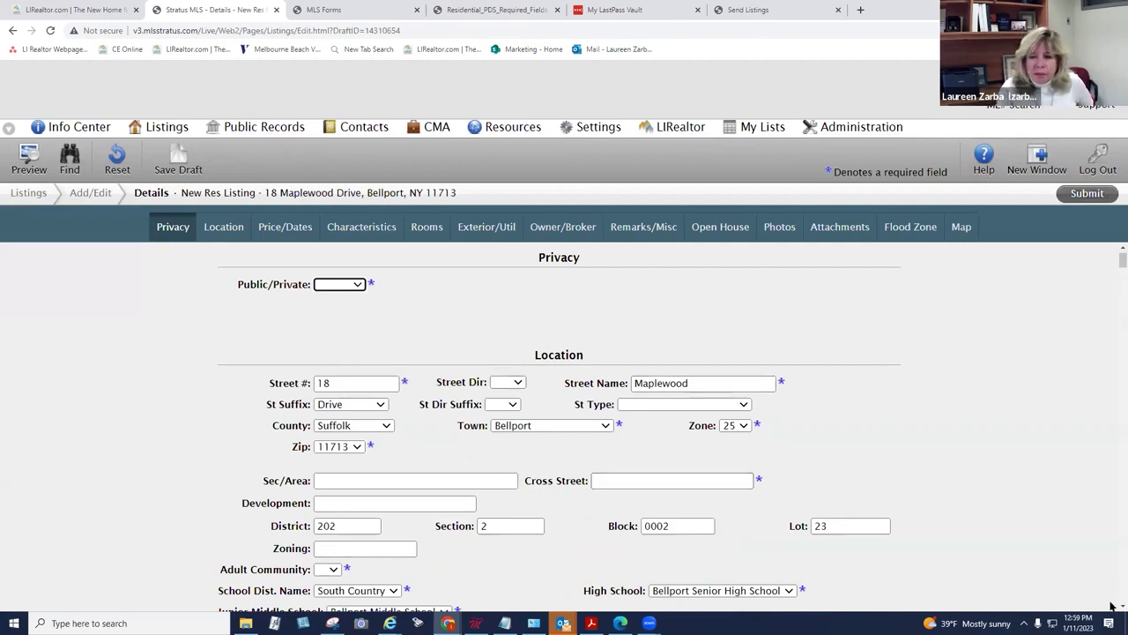
pyautogui.scroll(-1, 1112, 606)
pyautogui.scroll(-2, 1112, 606)
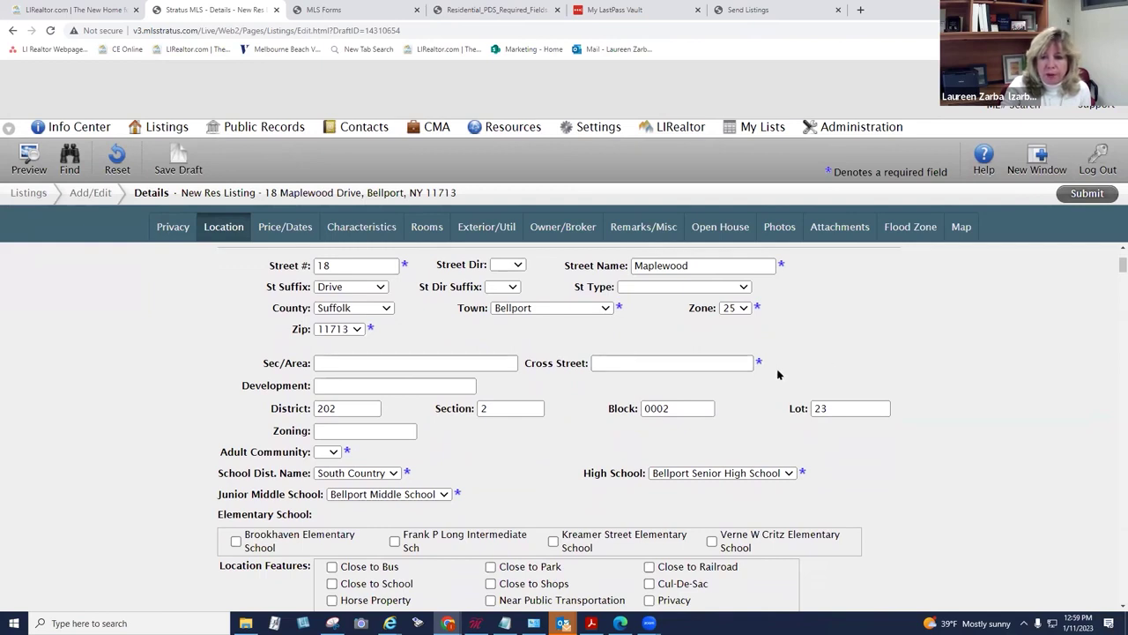
pyautogui.scroll(-2, 1112, 269)
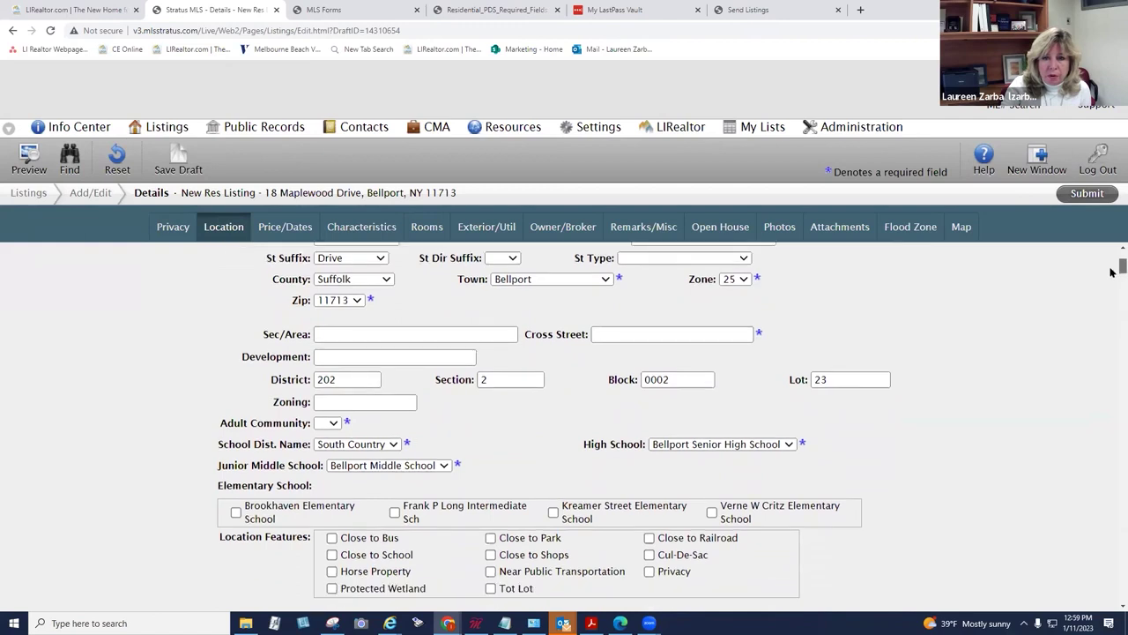
pyautogui.scroll(-1, 1112, 275)
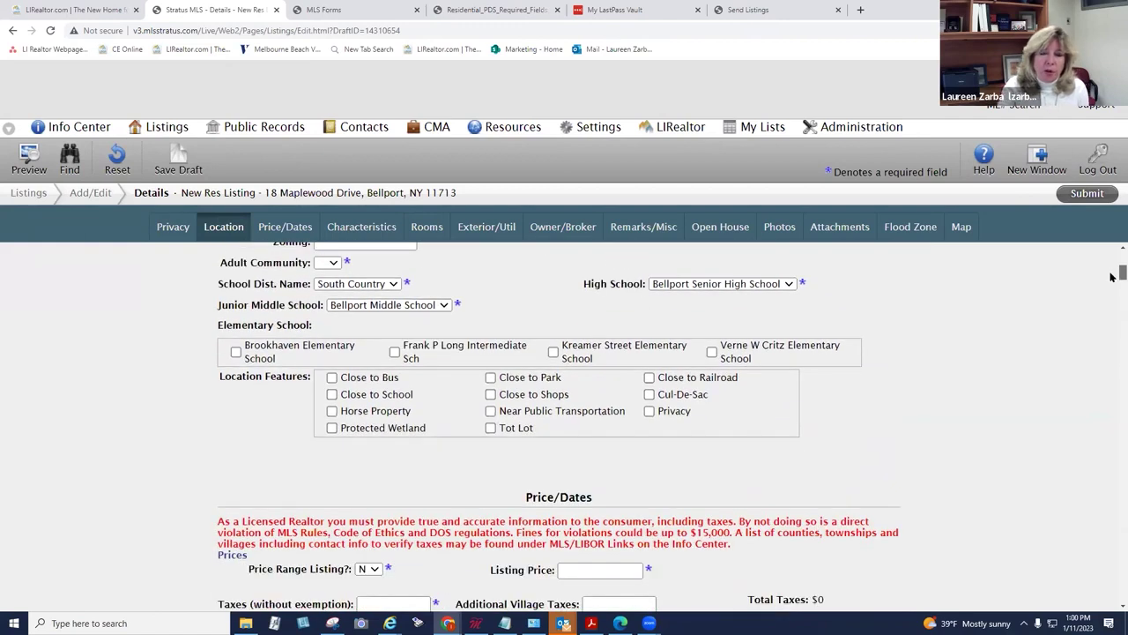
pyautogui.scroll(1, 1111, 275)
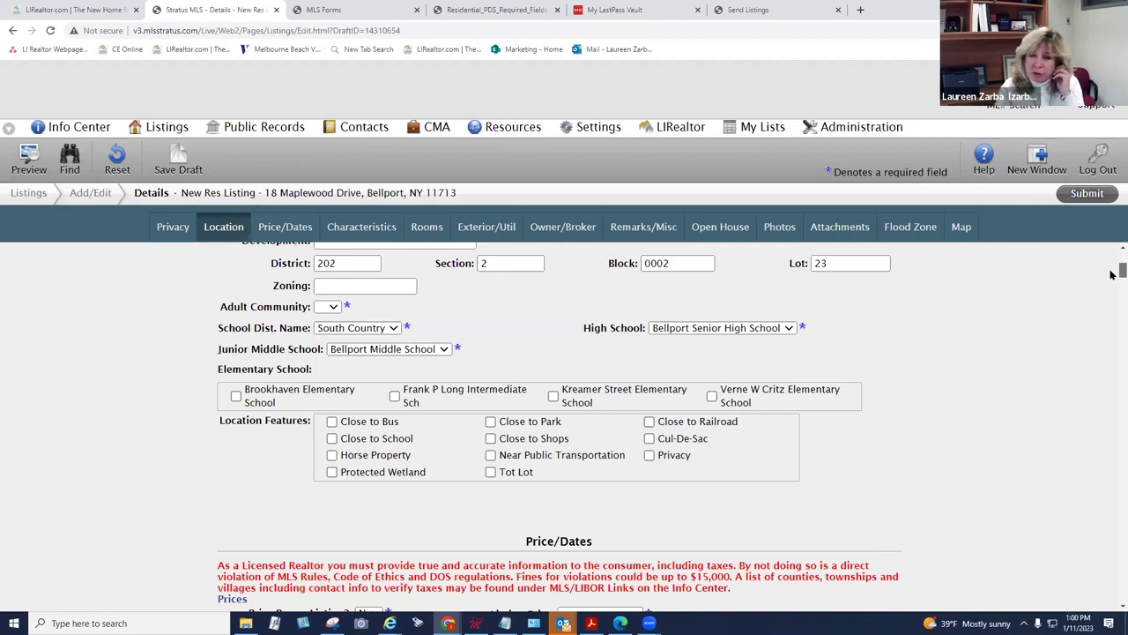
pyautogui.scroll(-2, 1112, 275)
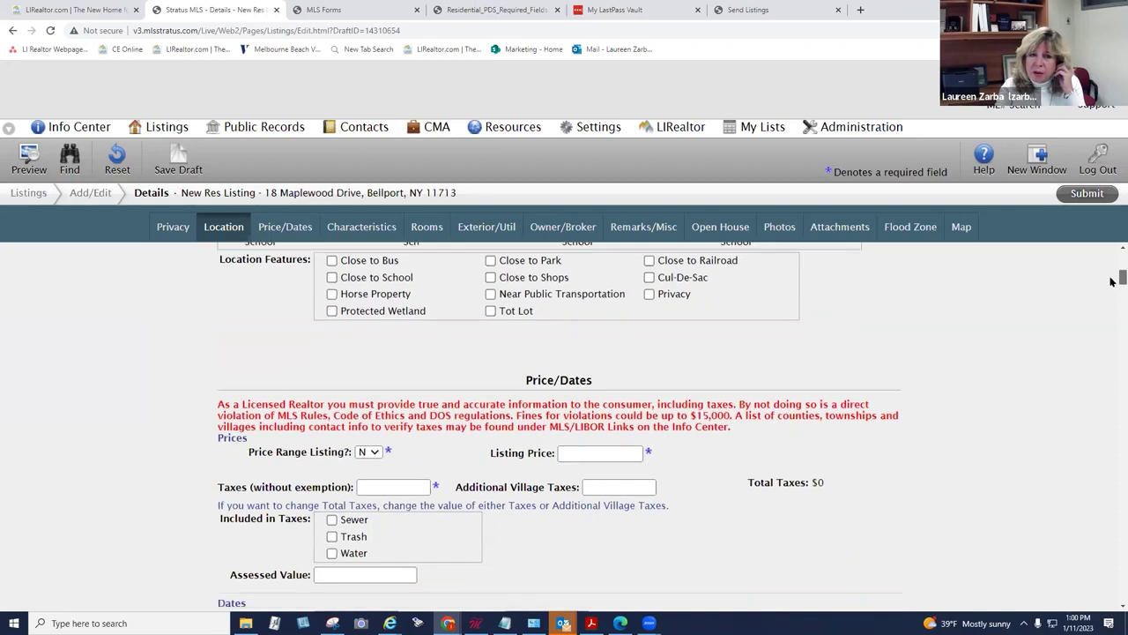
pyautogui.scroll(2, 1112, 275)
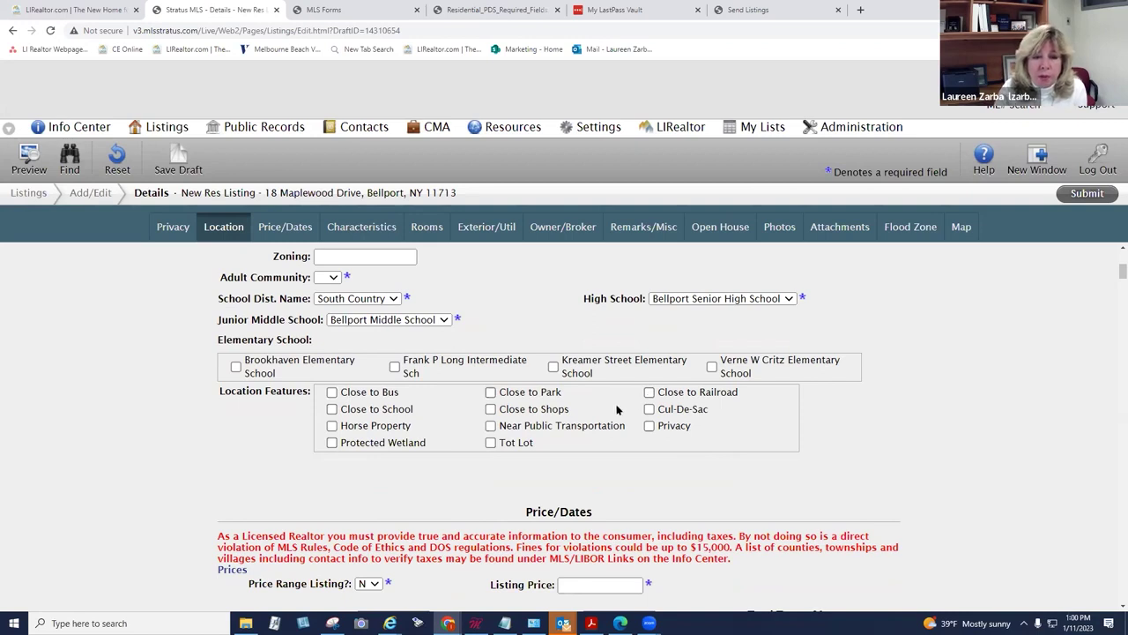
# Step: Tick Close to School, Close to Park, Cul-De-Sac and Close to Shops under Location
pyautogui.click(331, 410)
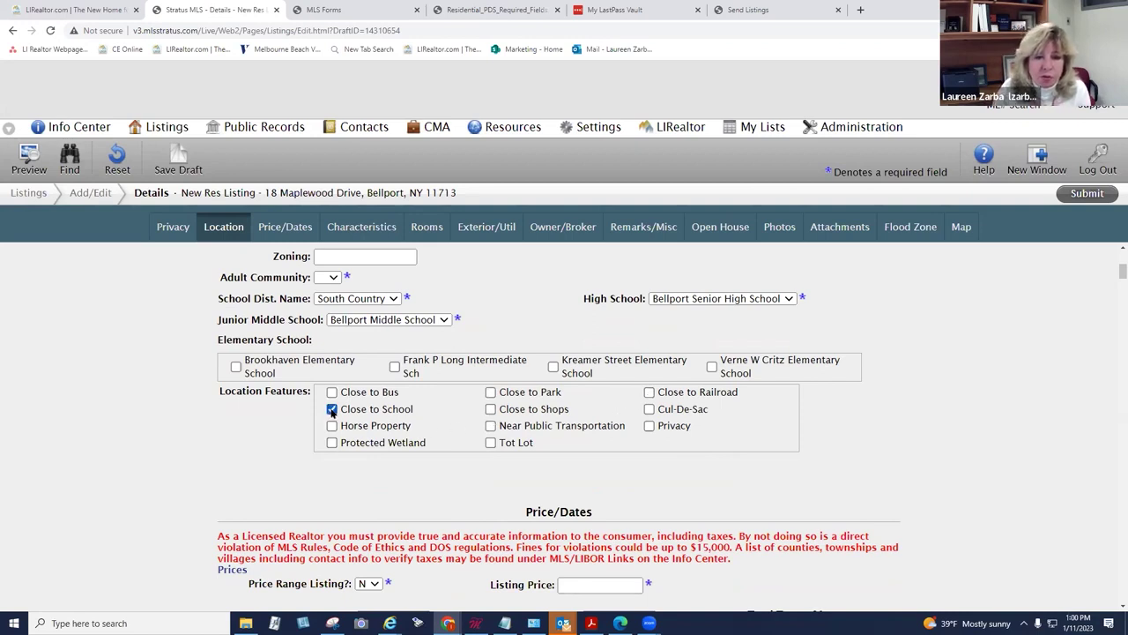
pyautogui.click(490, 393)
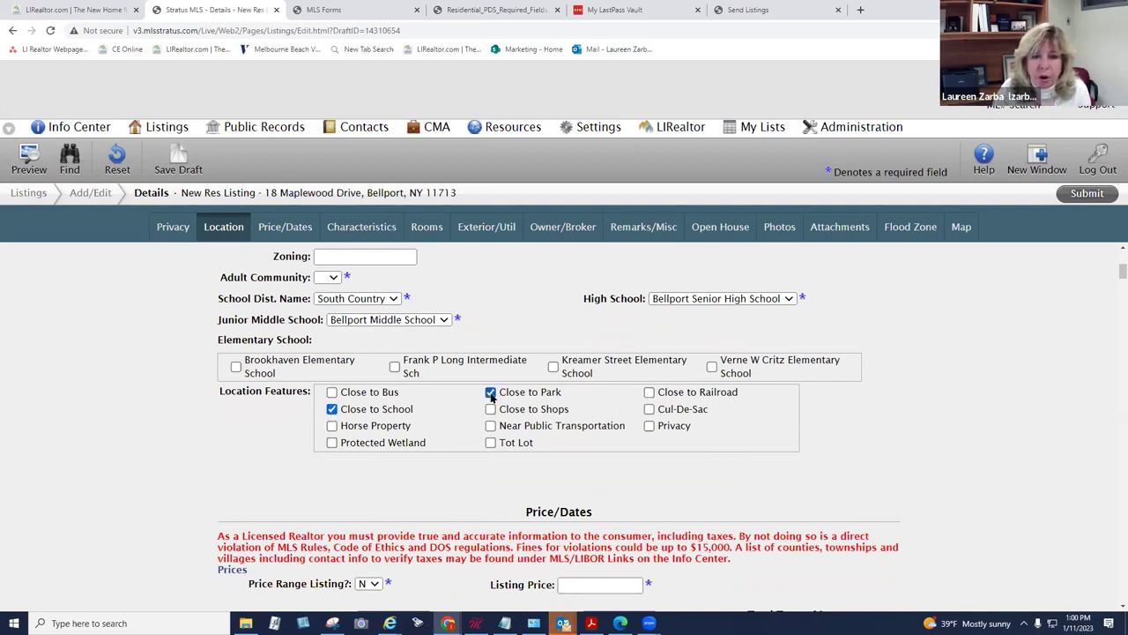
pyautogui.click(649, 410)
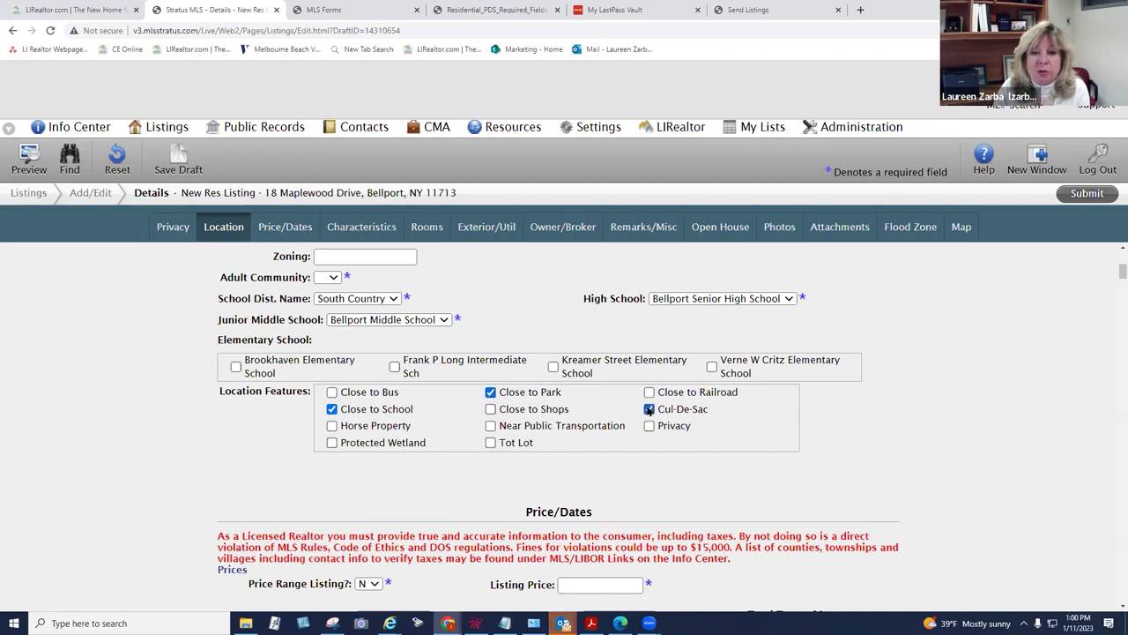
pyautogui.click(491, 410)
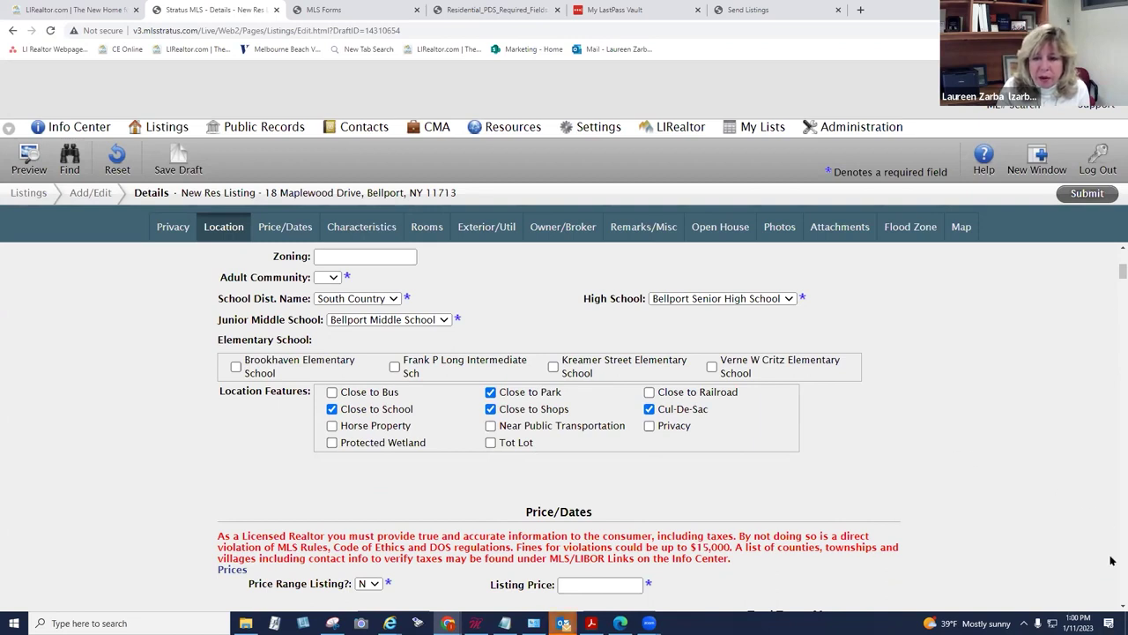
# Step: Scroll down the listing form past Characteristics to the Rooms section
pyautogui.scroll(-3, 1113, 606)
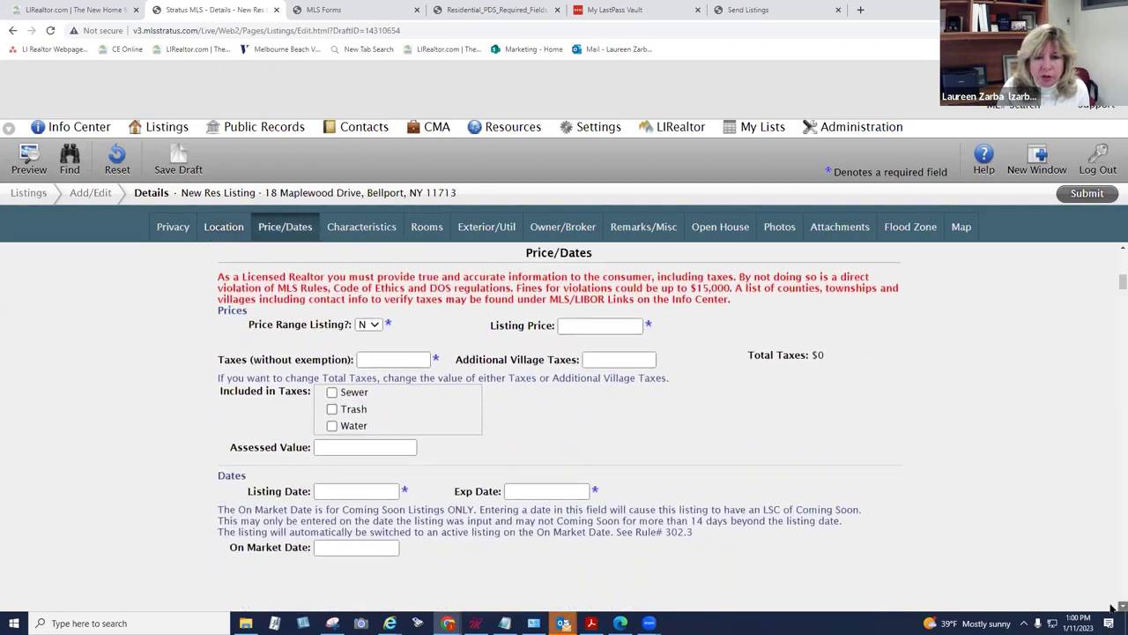
pyautogui.scroll(-1, 1113, 606)
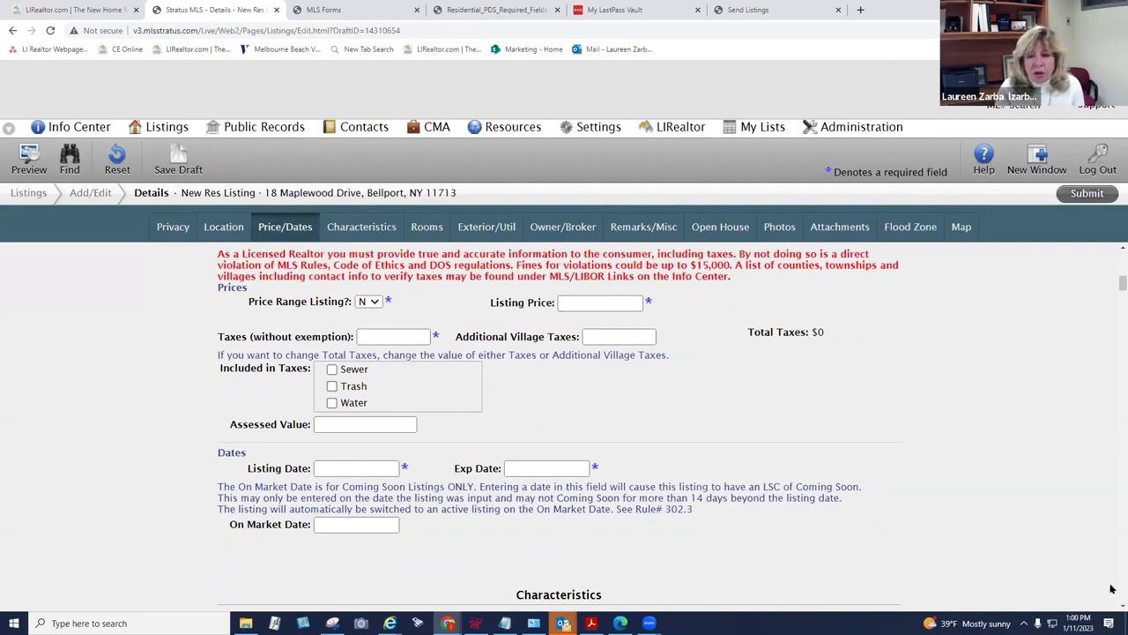
pyautogui.scroll(-3, 1112, 606)
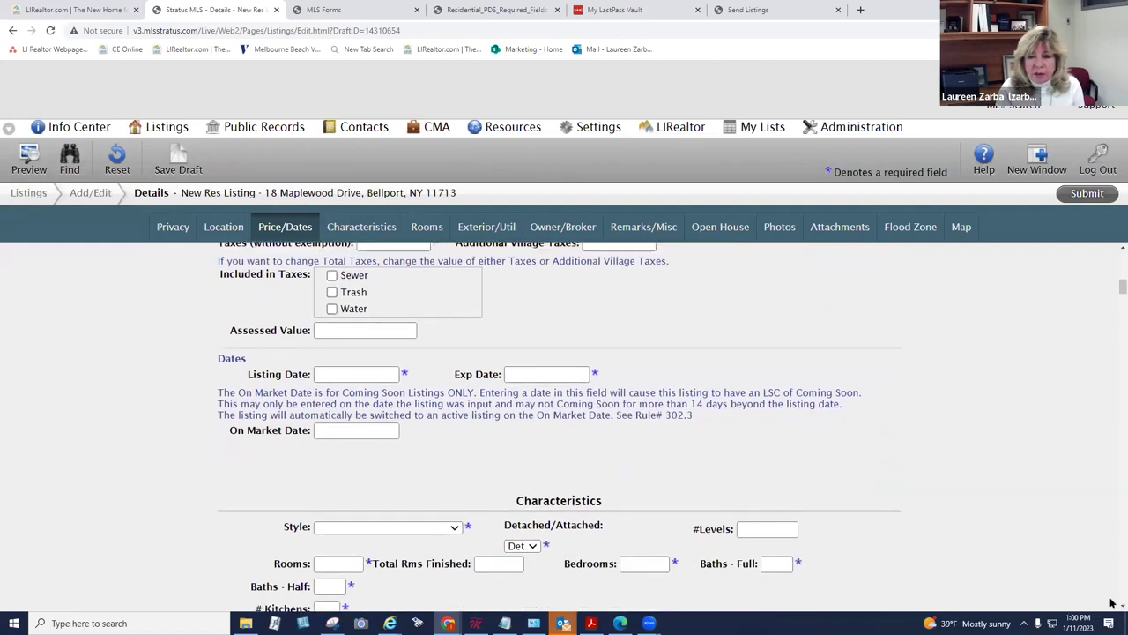
pyautogui.scroll(-3, 1112, 604)
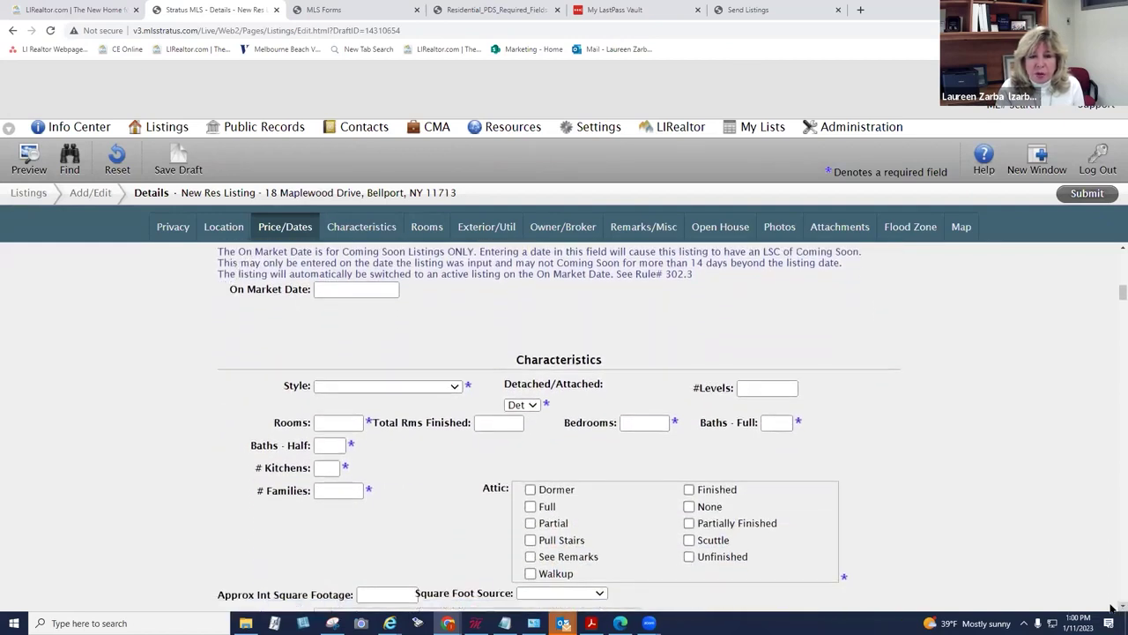
pyautogui.scroll(-4, 1112, 606)
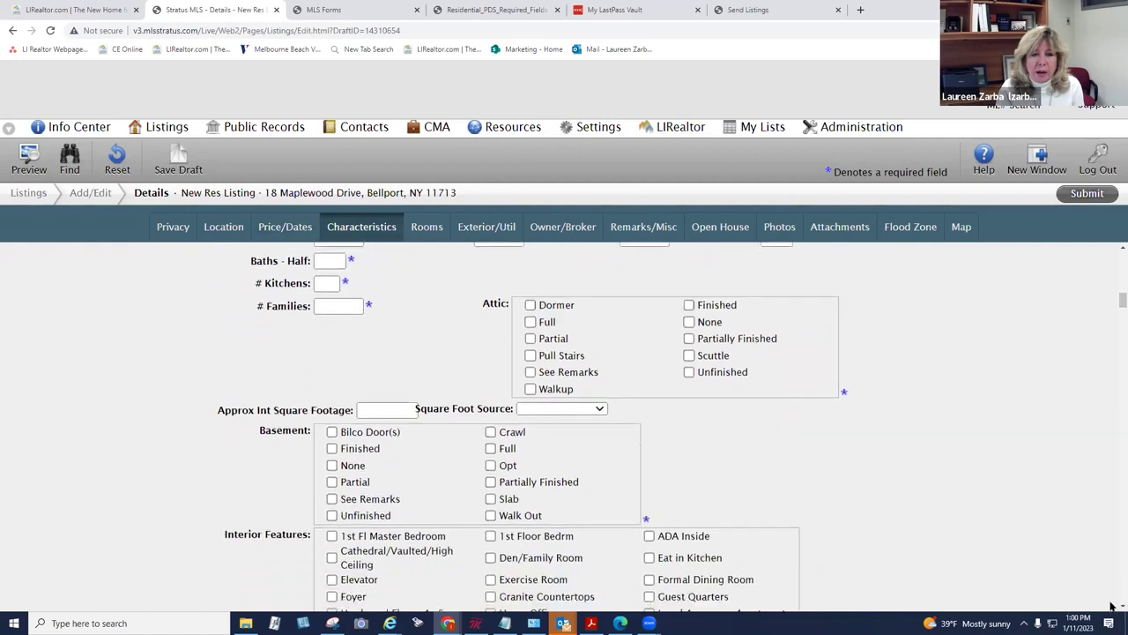
pyautogui.scroll(-5, 1113, 606)
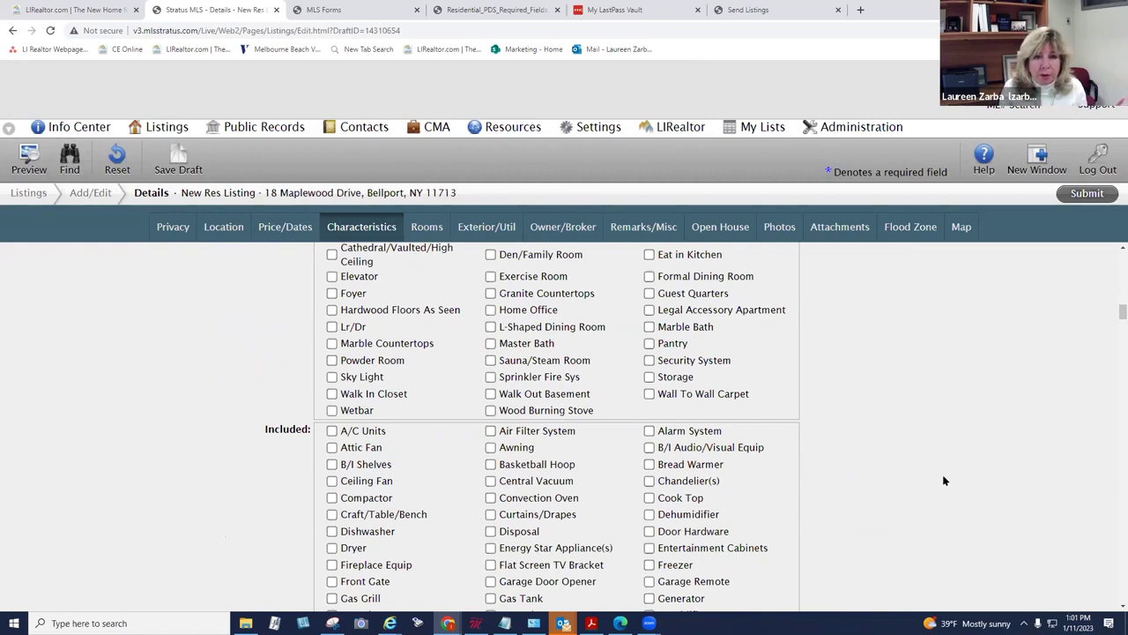
pyautogui.click(1113, 608)
pyautogui.scroll(-5, 1112, 608)
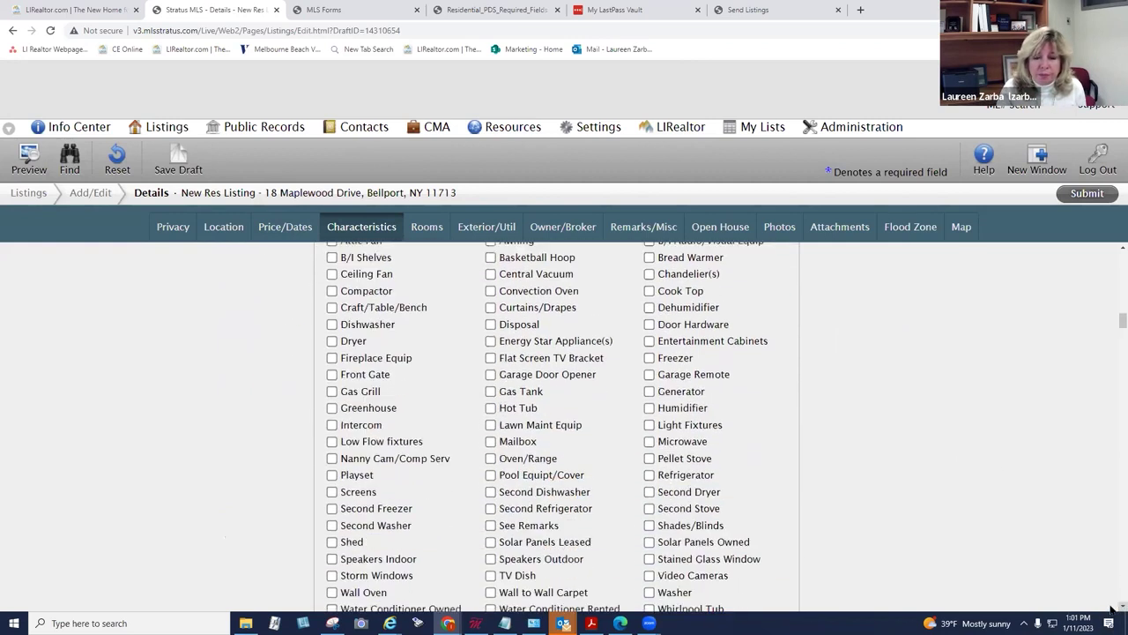
pyautogui.scroll(-2, 1112, 608)
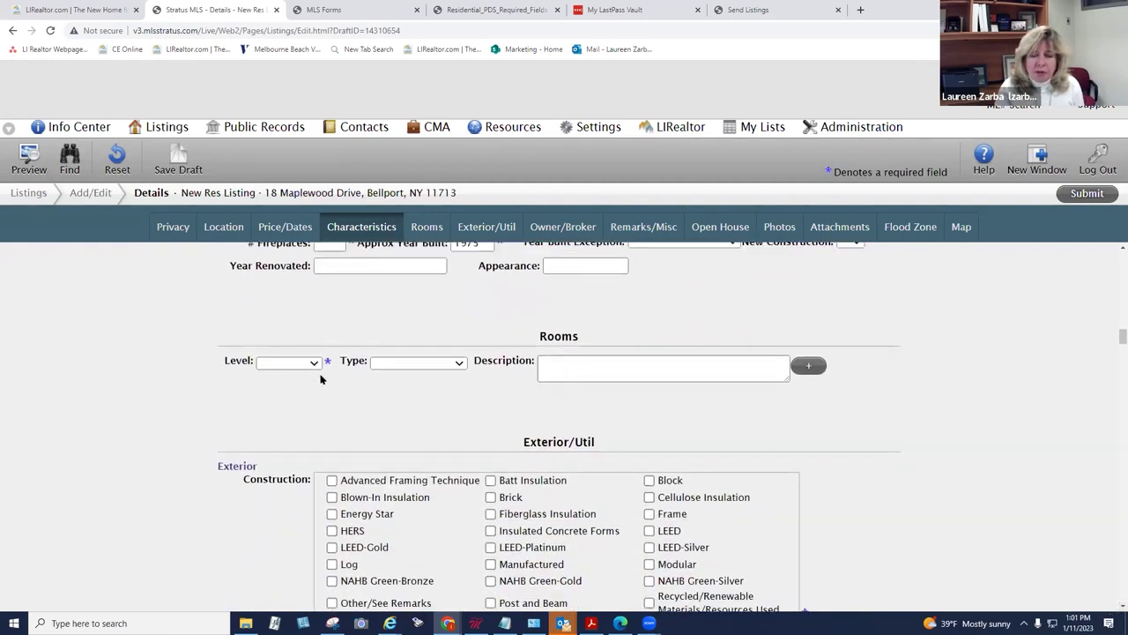
# Step: Make the first room a level 1 Kitchen
pyautogui.click(316, 364)
pyautogui.click(271, 314)
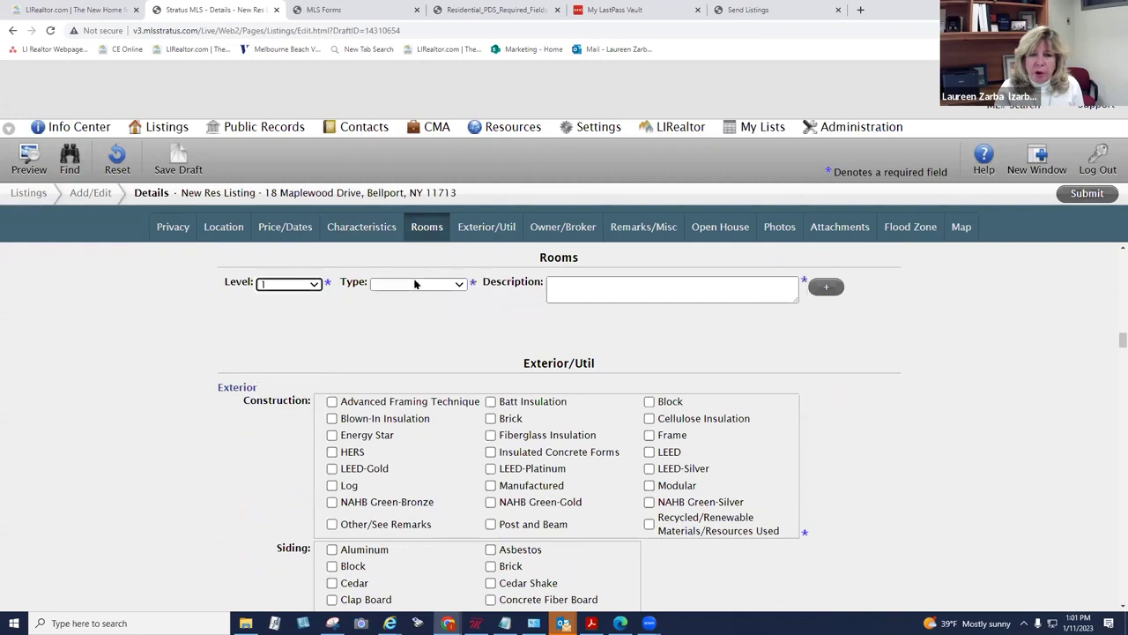
pyautogui.click(419, 284)
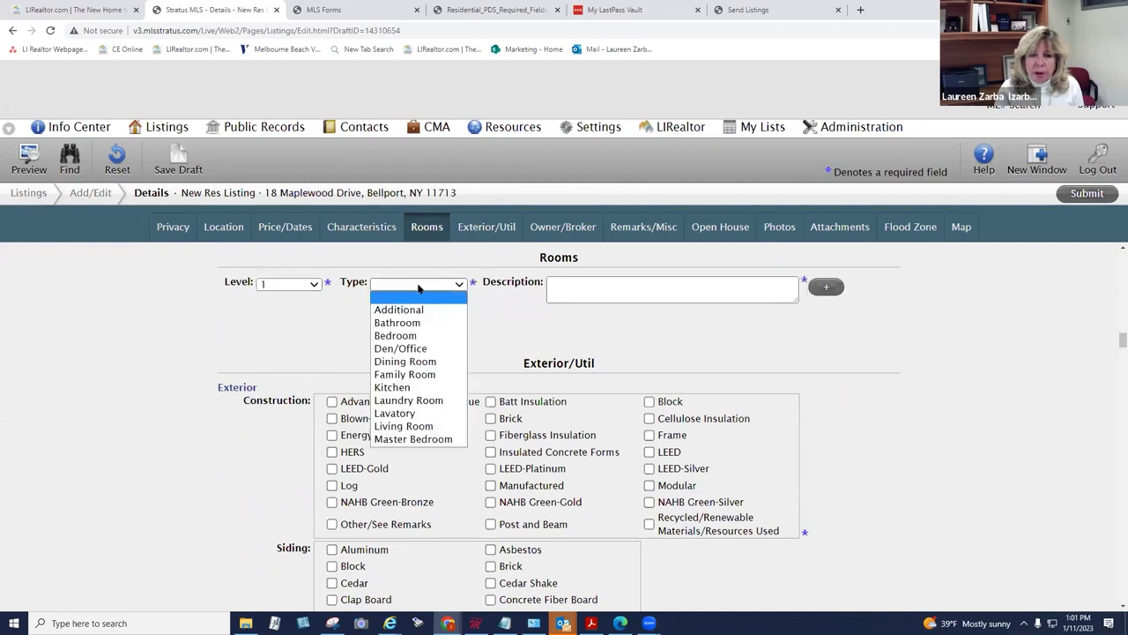
pyautogui.click(414, 387)
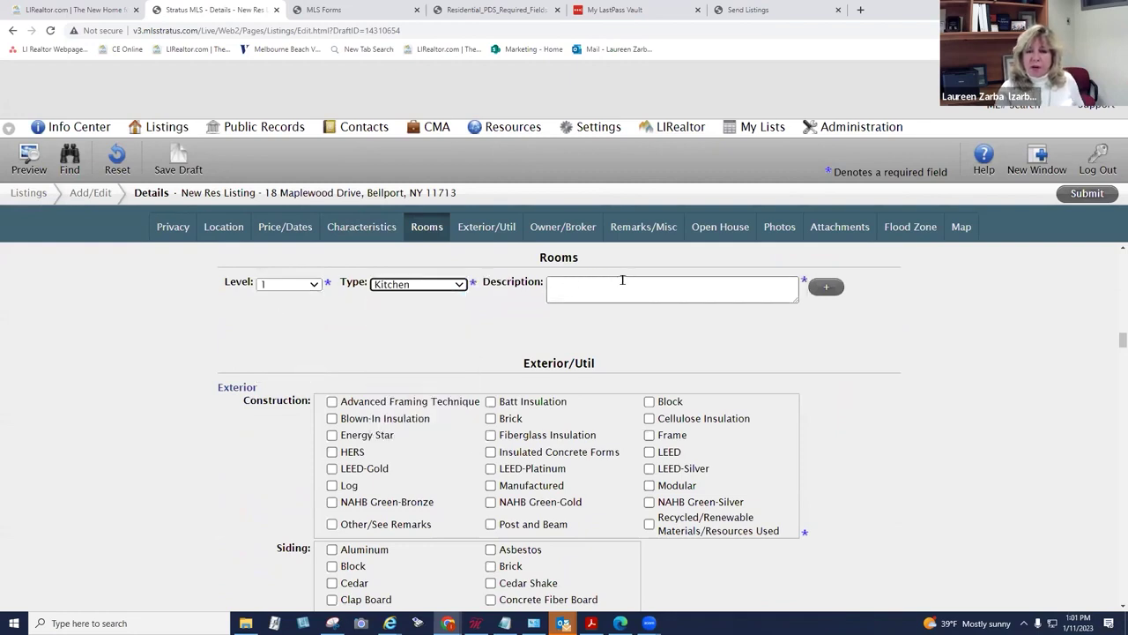
pyautogui.click(698, 291)
# Step: Add a second room as a level 1 Family Room
pyautogui.click(826, 286)
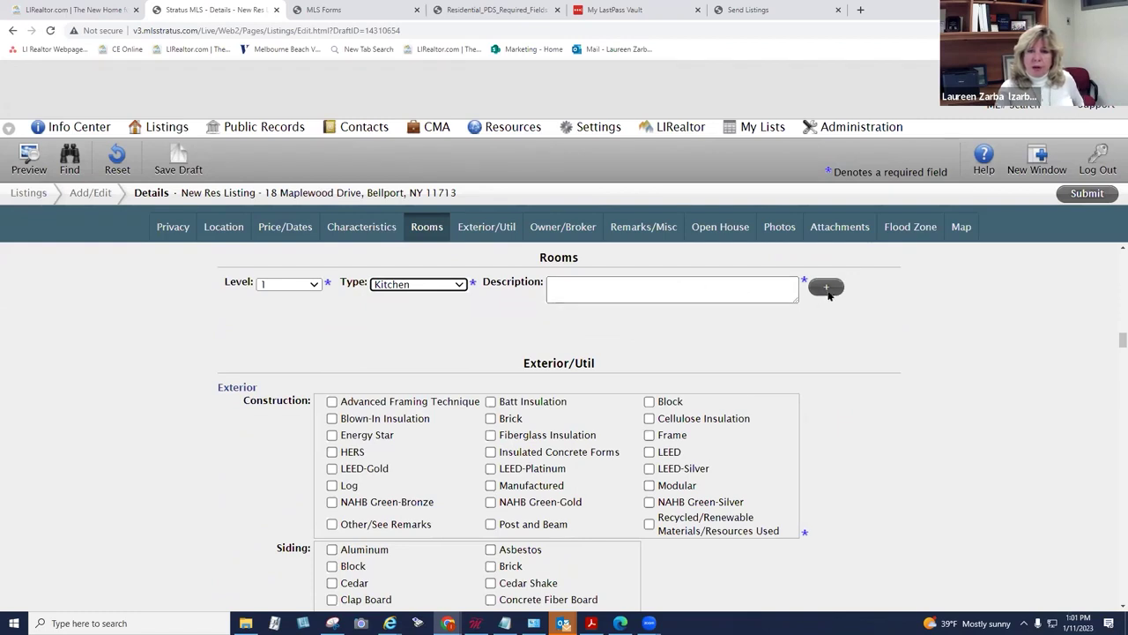
pyautogui.click(309, 314)
pyautogui.click(297, 341)
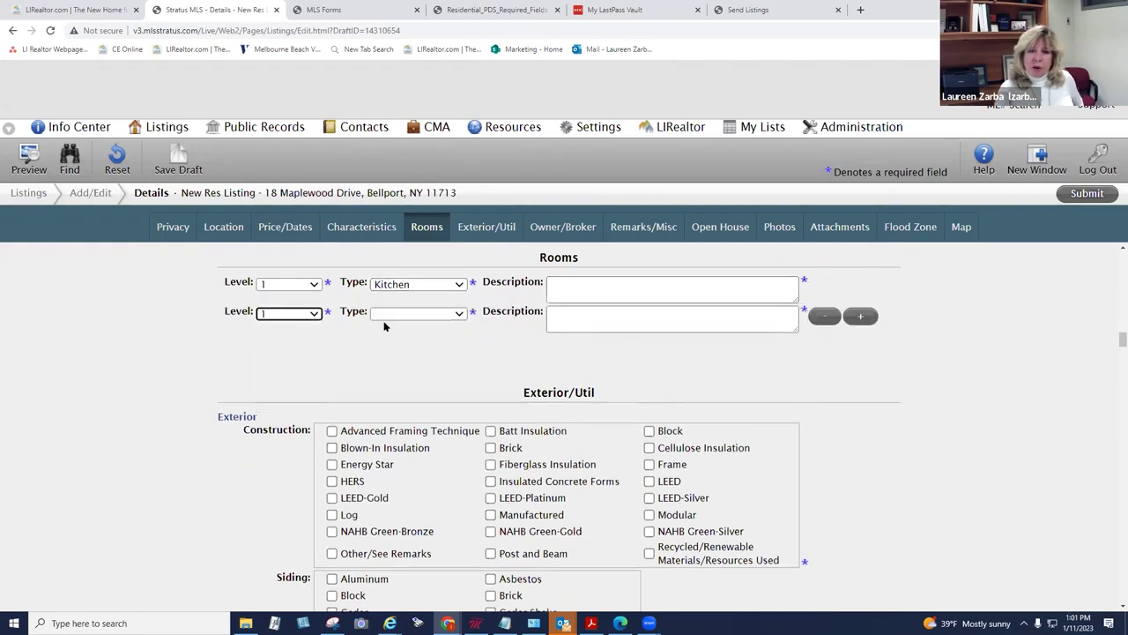
pyautogui.click(418, 313)
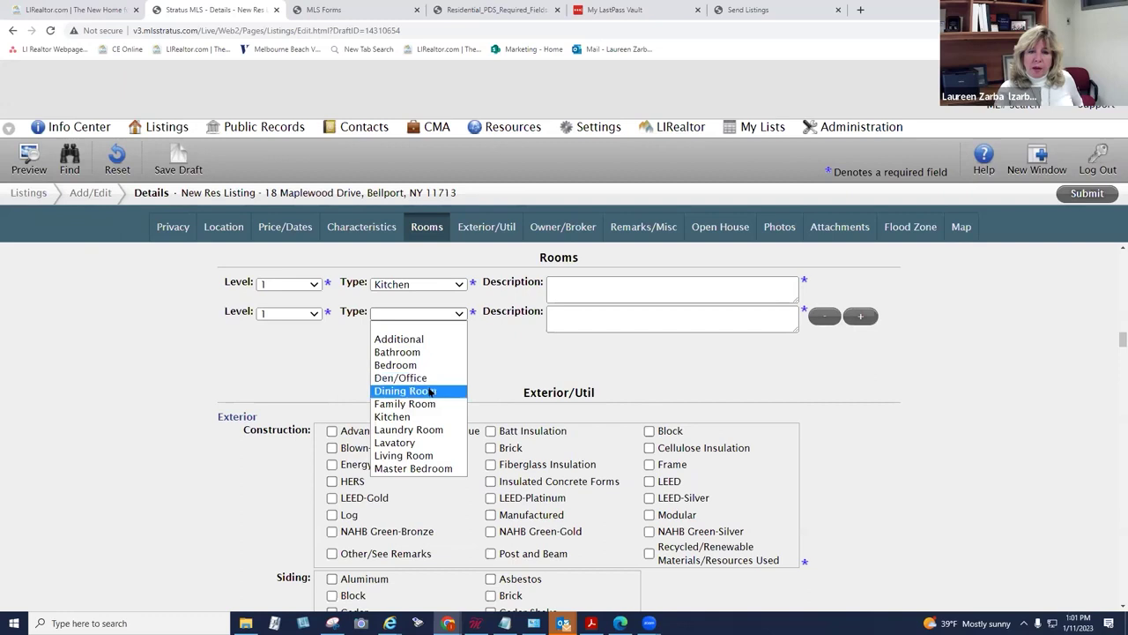
pyautogui.click(432, 403)
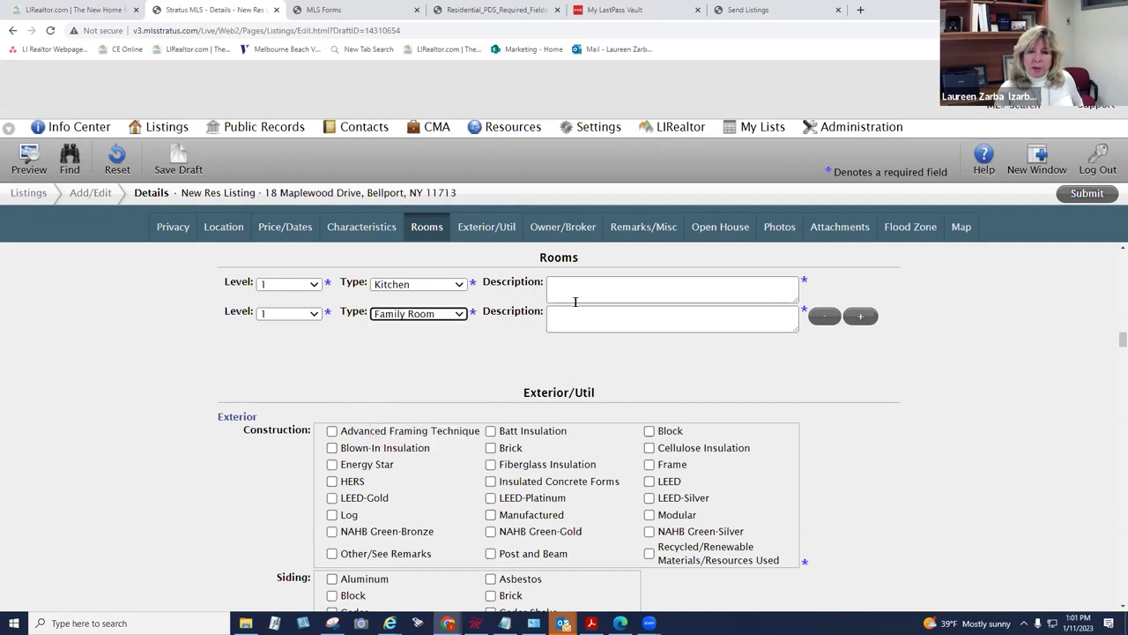
# Step: Add a third room as a level 2 Bedroom
pyautogui.click(860, 316)
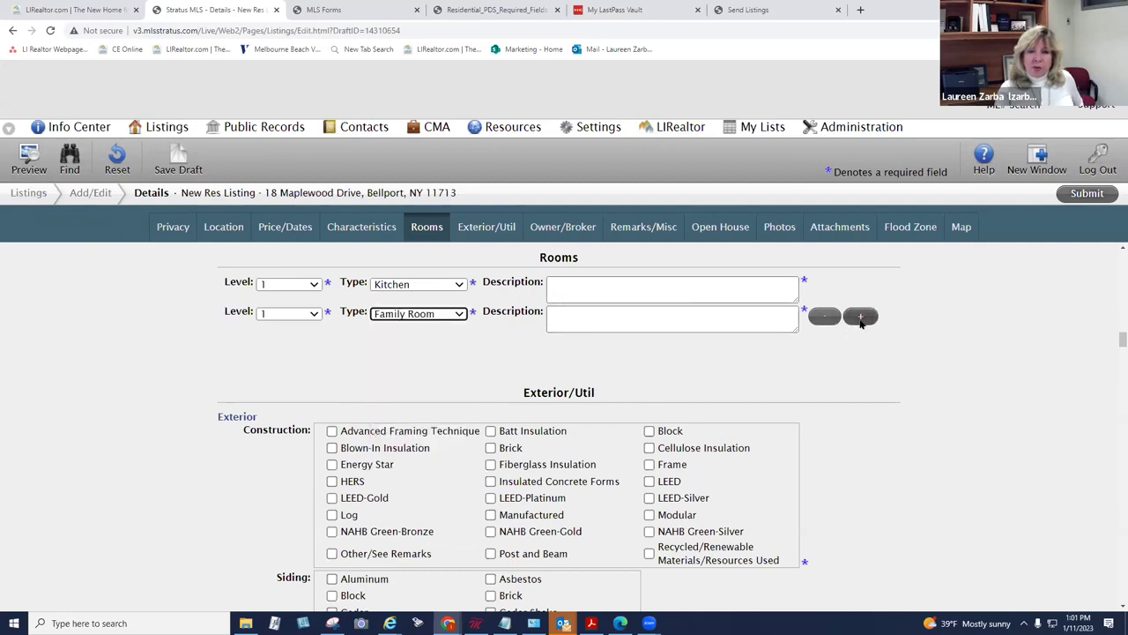
pyautogui.click(315, 342)
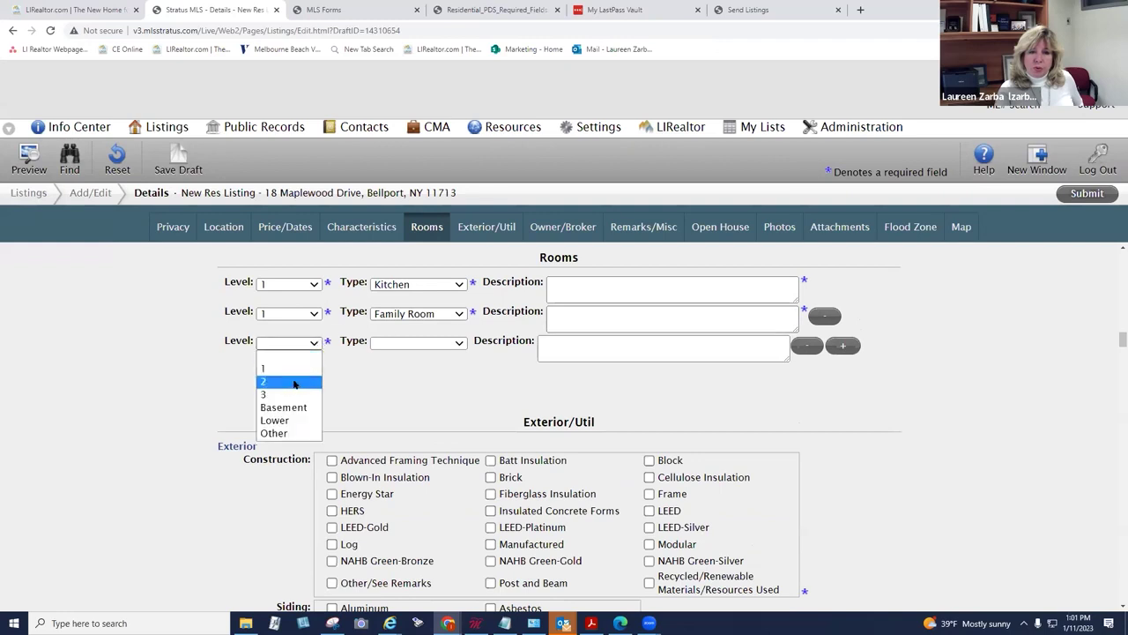
pyautogui.click(264, 382)
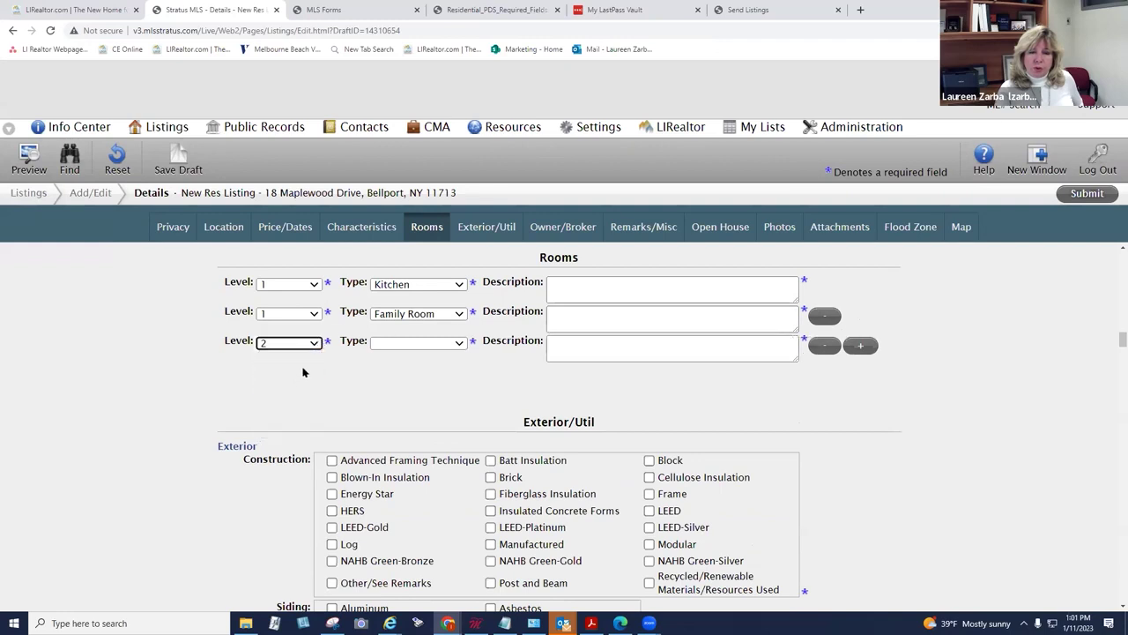
pyautogui.click(415, 344)
pyautogui.click(414, 396)
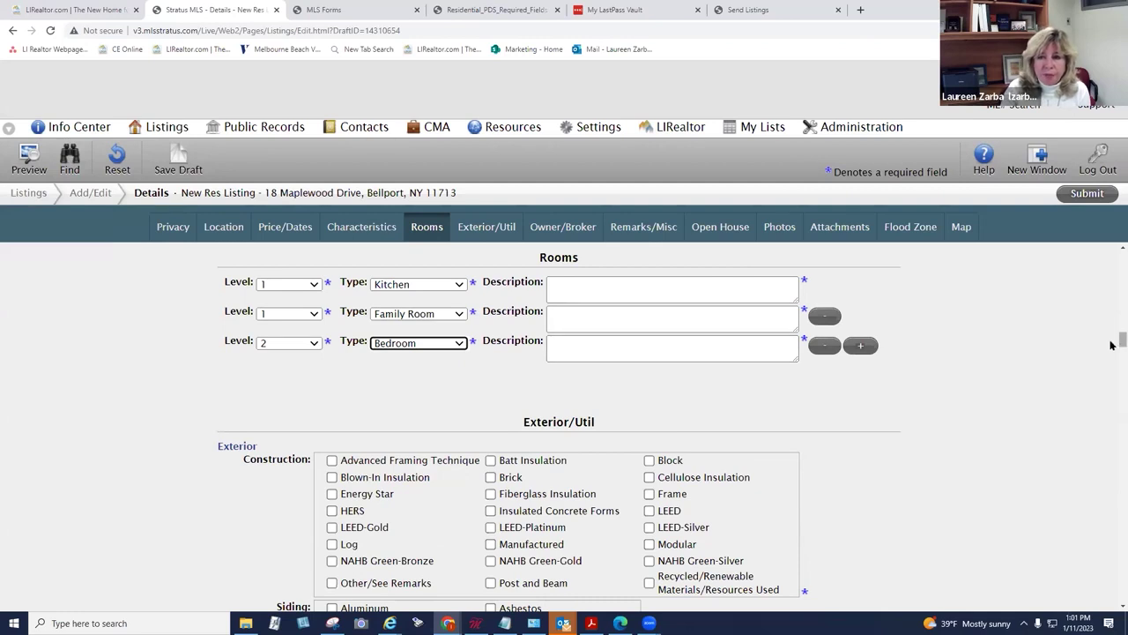
pyautogui.moveTo(1111, 345); pyautogui.dragTo(1110, 351)
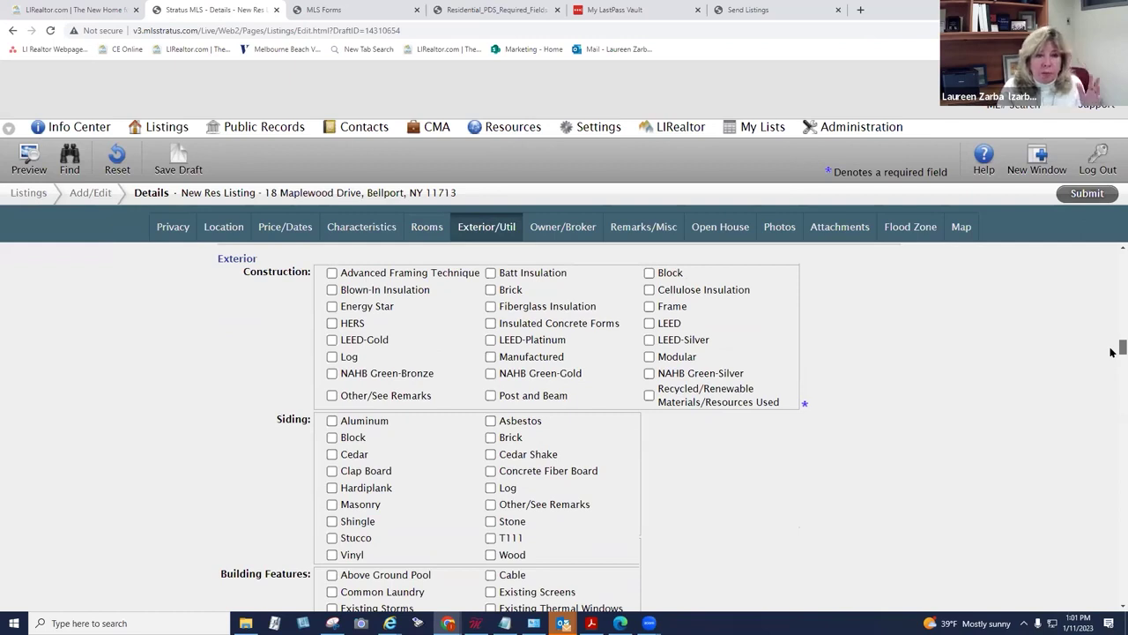
pyautogui.click(426, 226)
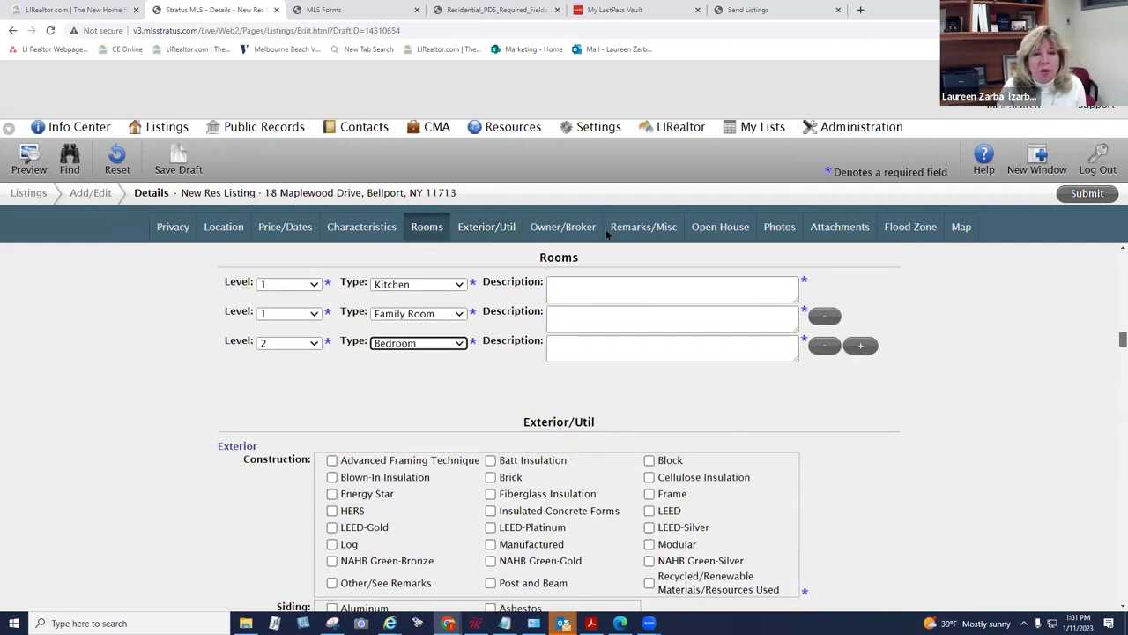
pyautogui.click(176, 159)
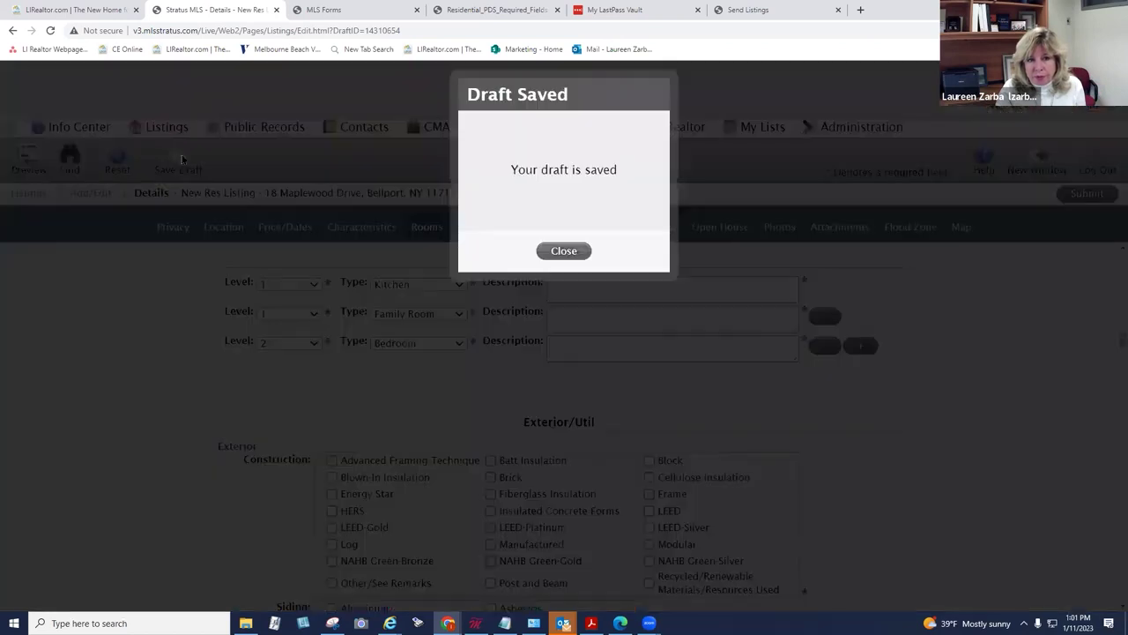
pyautogui.click(563, 251)
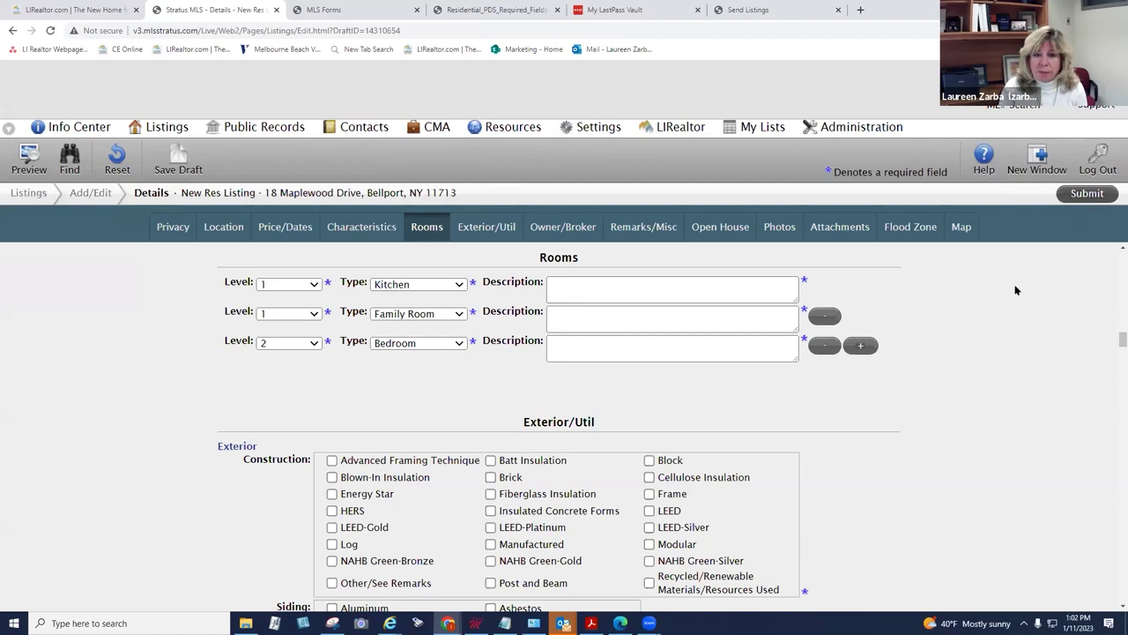
pyautogui.scroll(-5, 983, 368)
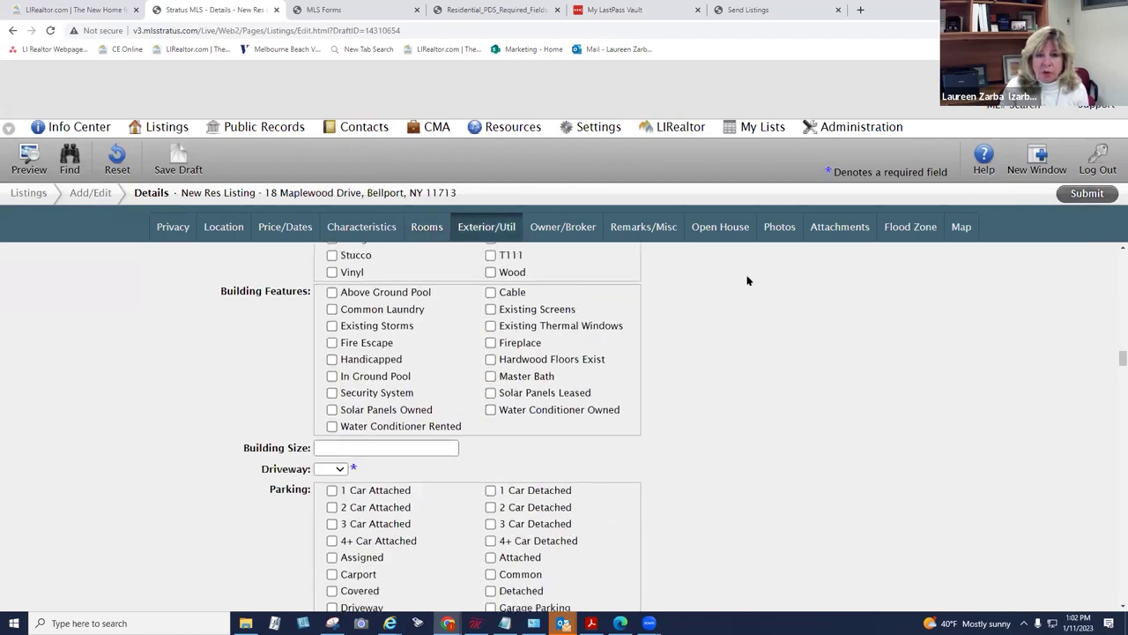
# Step: Select eight photos for upload, including 3408042_1_250x250, House Pic, pic10, pic40 and Virtual Dream House
pyautogui.click(766, 229)
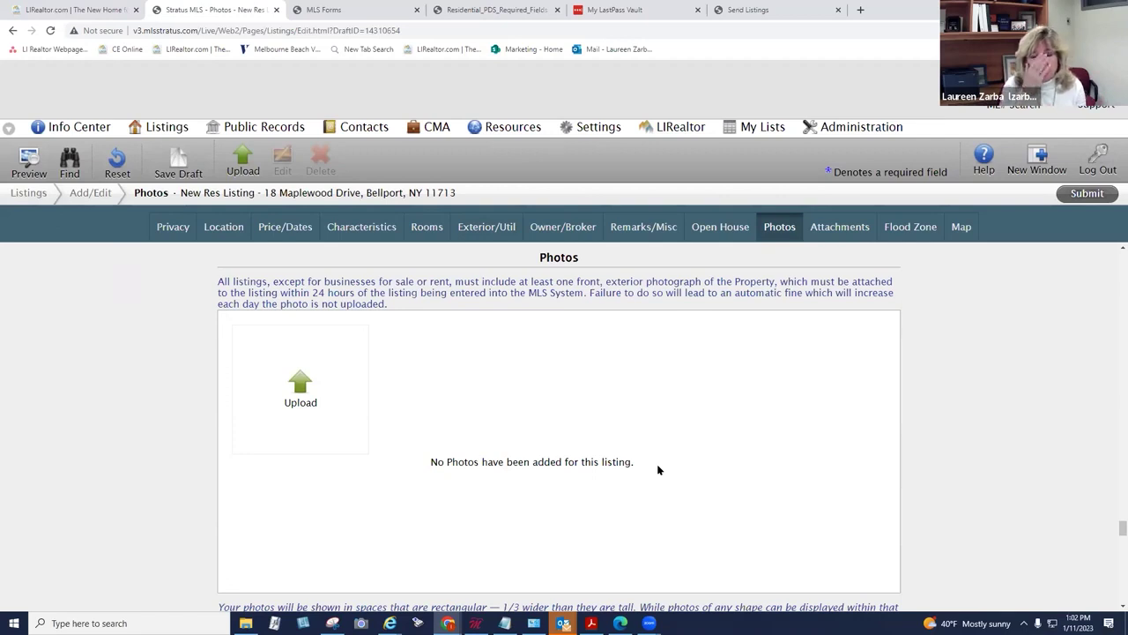
pyautogui.click(288, 392)
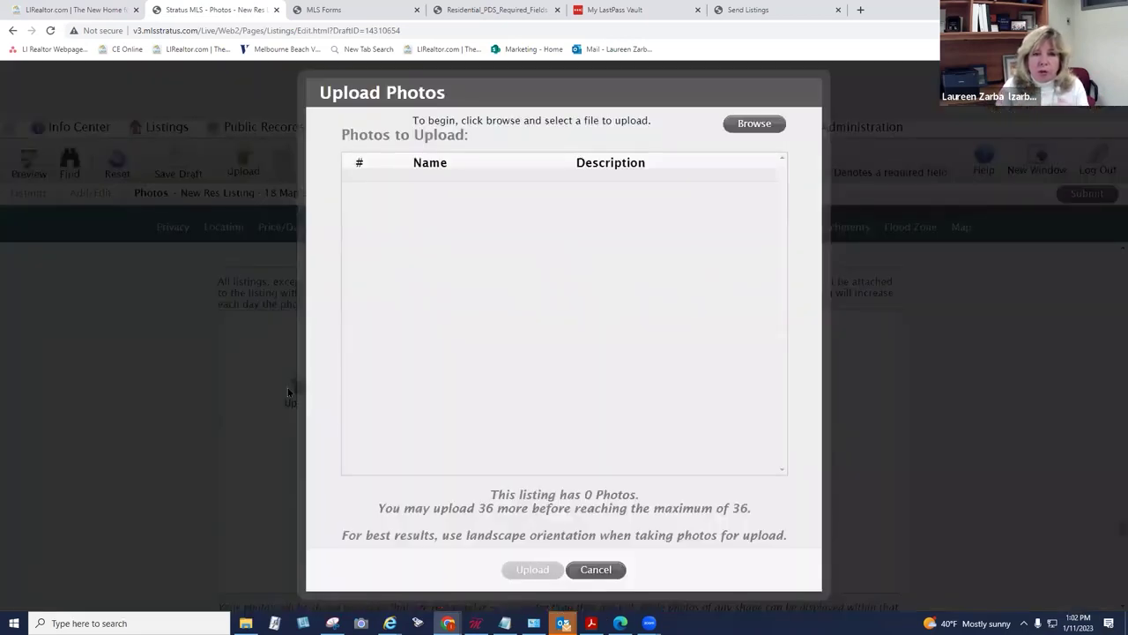
pyautogui.click(745, 124)
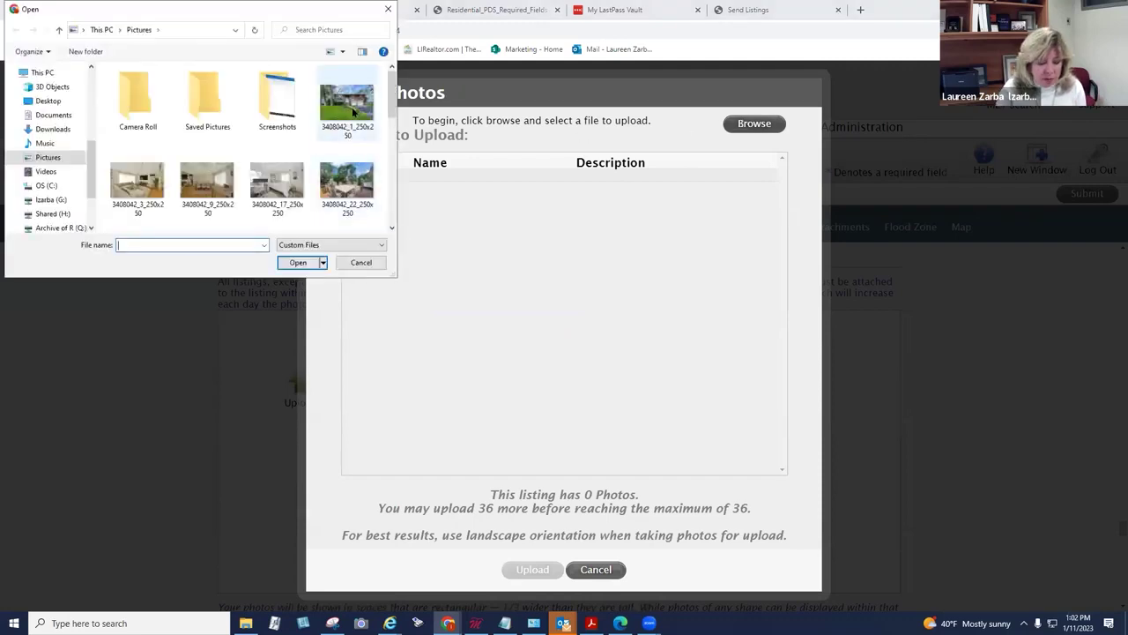
pyautogui.click(365, 130)
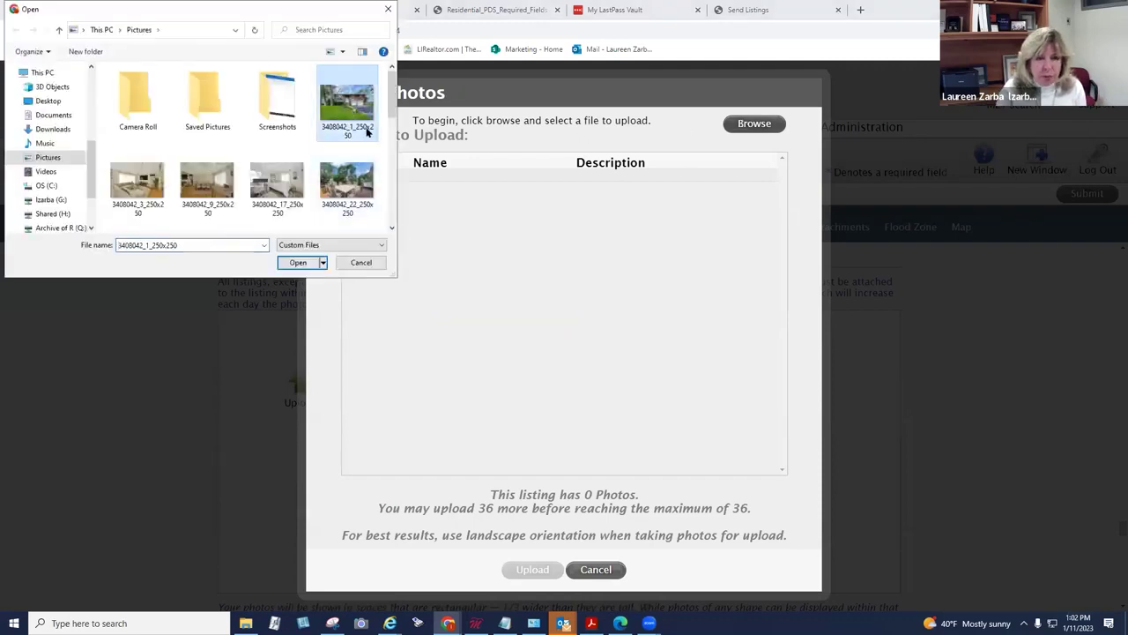
pyautogui.keyDown('ctrl'); pyautogui.click(276, 185); pyautogui.keyUp('ctrl')
pyautogui.click(392, 227)
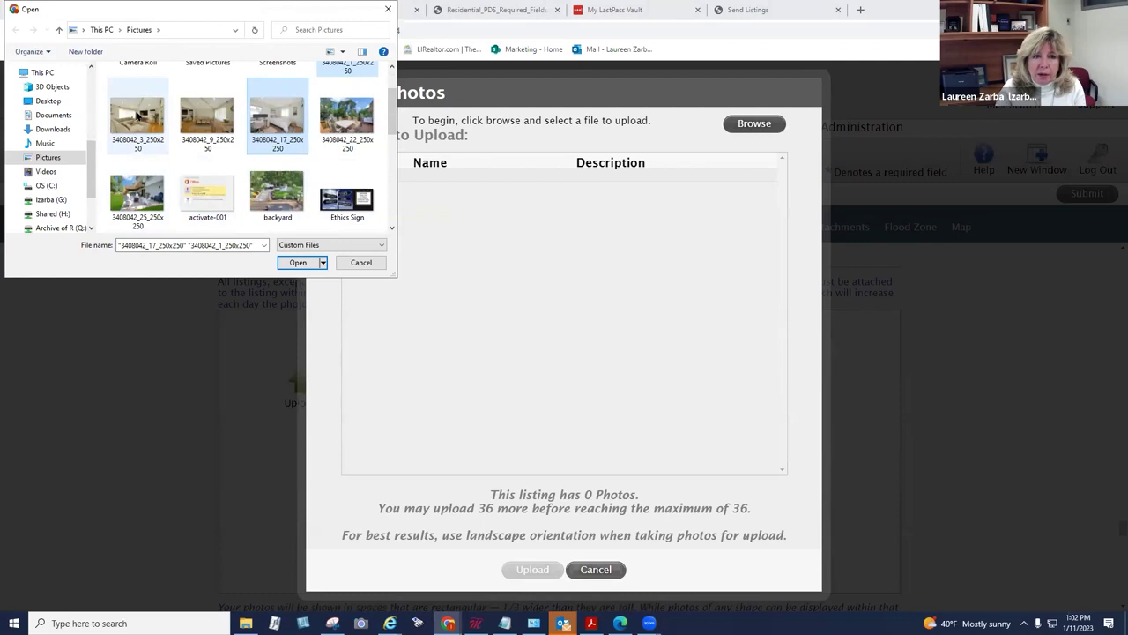
pyautogui.click(391, 227)
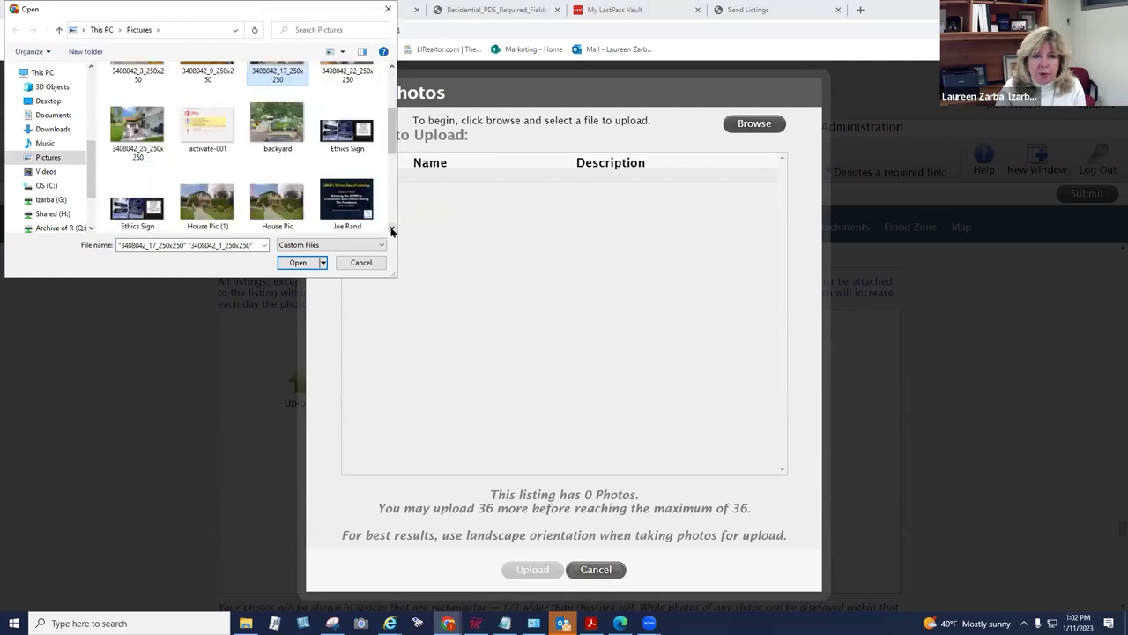
pyautogui.keyDown('ctrl'); pyautogui.click(277, 203); pyautogui.keyUp('ctrl')
pyautogui.click(391, 227)
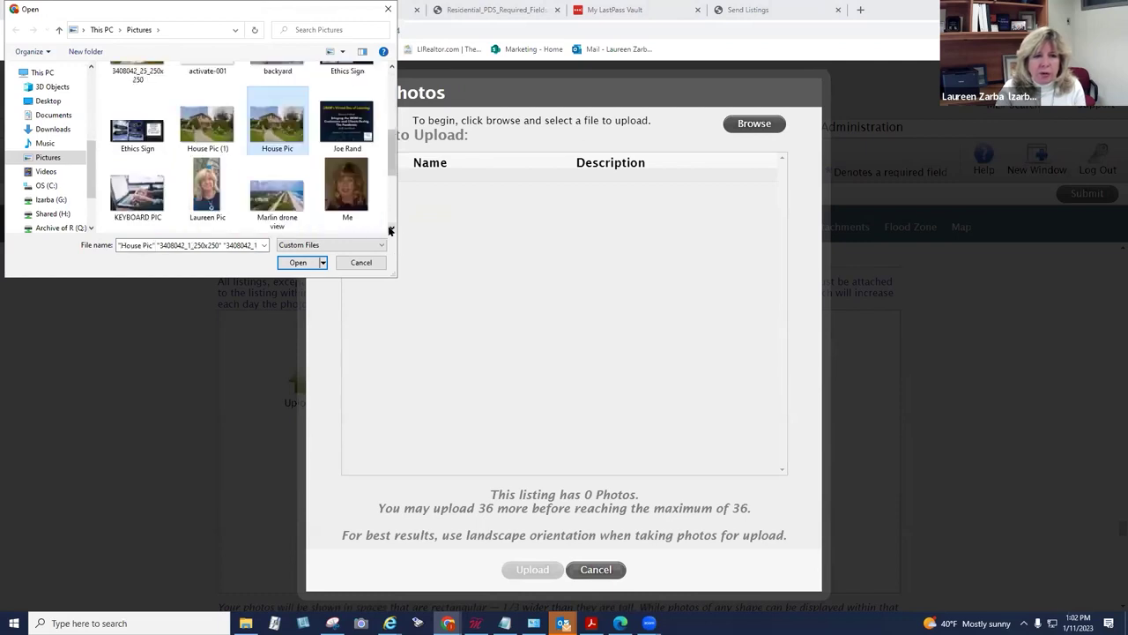
pyautogui.click(391, 227)
pyautogui.keyDown('ctrl'); pyautogui.click(348, 201); pyautogui.keyUp('ctrl')
pyautogui.keyDown('ctrl'); pyautogui.click(207, 203); pyautogui.keyUp('ctrl')
pyautogui.keyDown('ctrl'); pyautogui.click(138, 203); pyautogui.keyUp('ctrl')
pyautogui.click(391, 228)
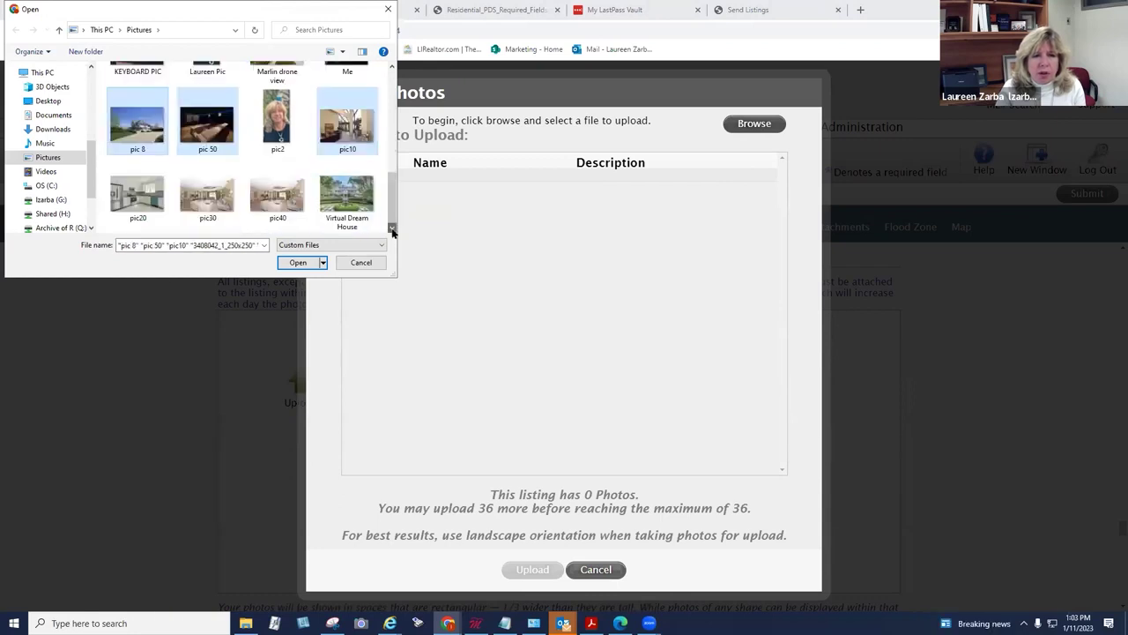
pyautogui.keyDown('ctrl'); pyautogui.click(277, 198); pyautogui.keyUp('ctrl')
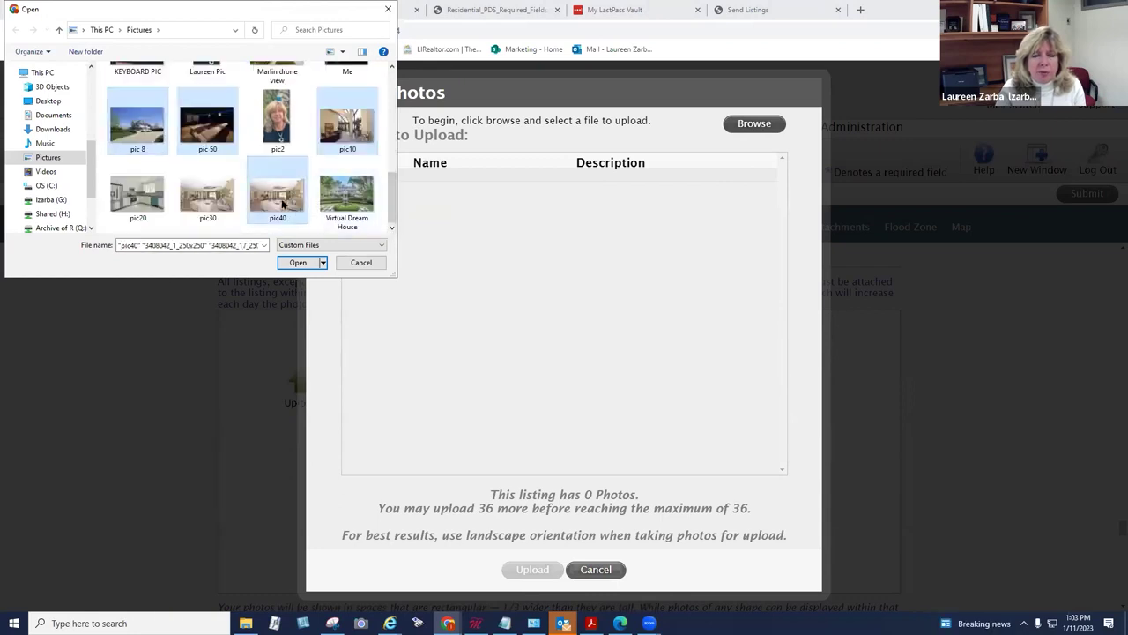
pyautogui.keyDown('ctrl'); pyautogui.click(353, 201); pyautogui.keyUp('ctrl')
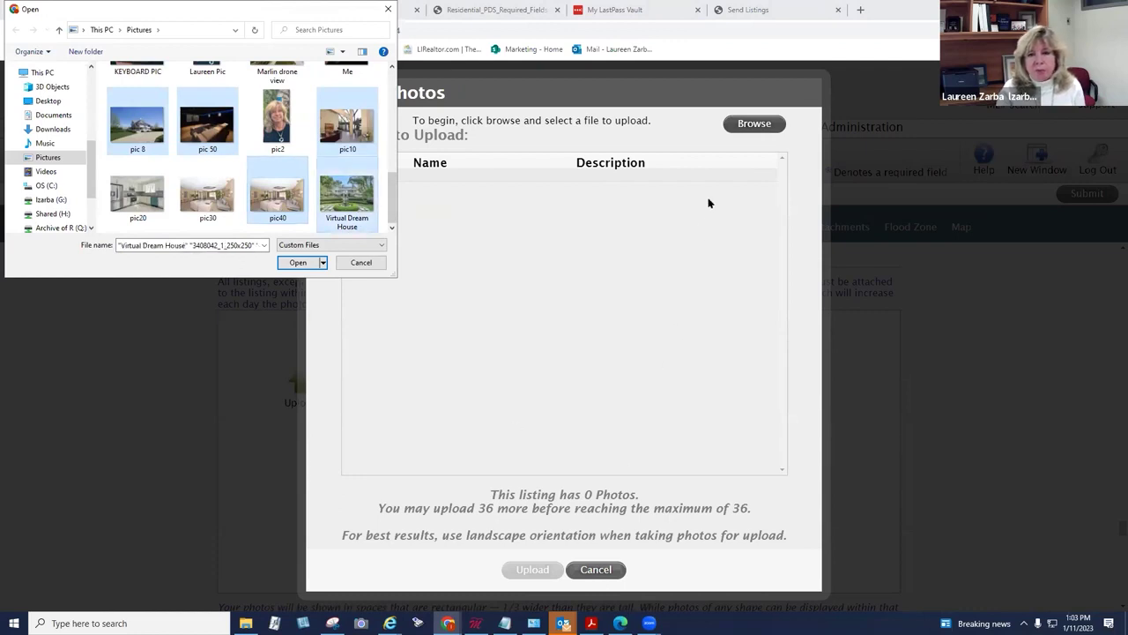
# Step: Upload the eight selected photos and drag the white house photo to the first slot
pyautogui.click(296, 263)
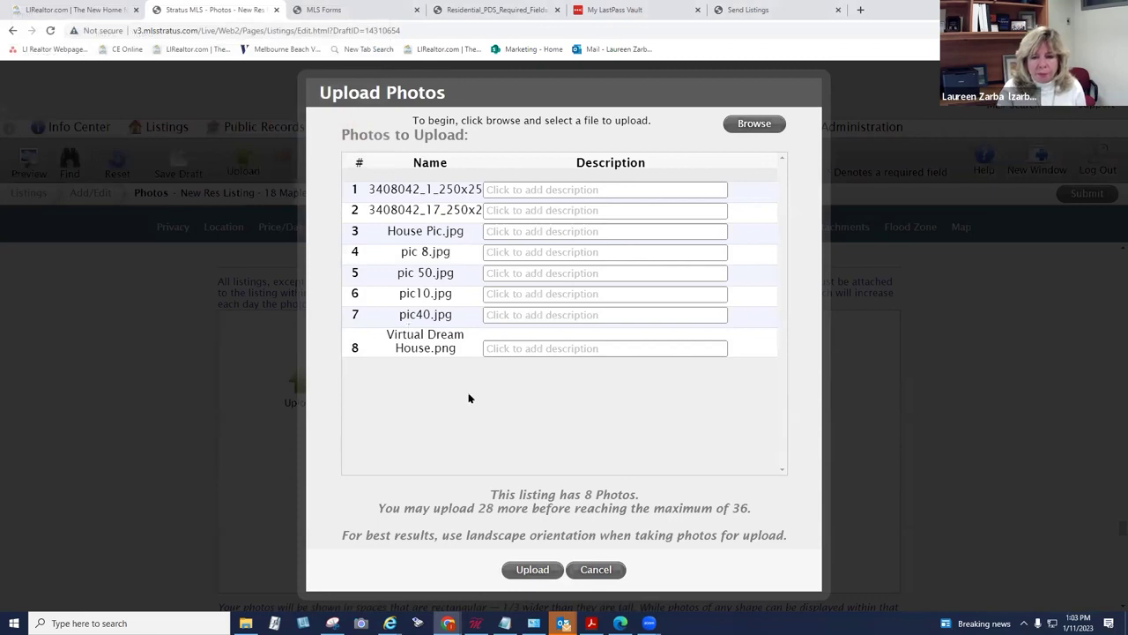
pyautogui.click(531, 570)
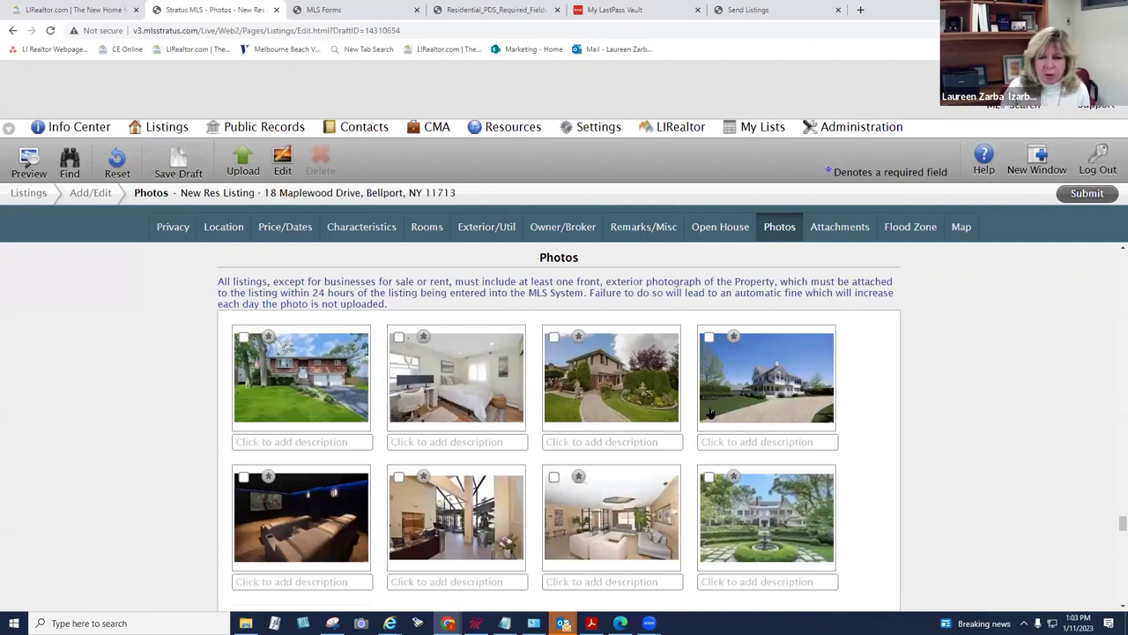
pyautogui.moveTo(765, 390); pyautogui.dragTo(308, 389)
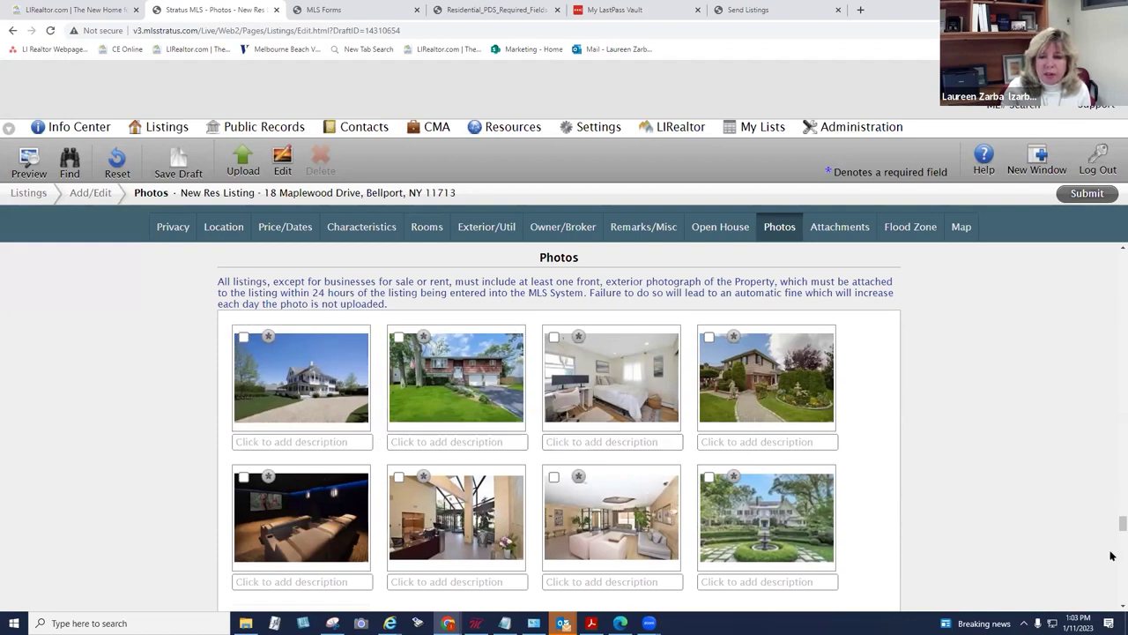
pyautogui.scroll(-1, 1112, 606)
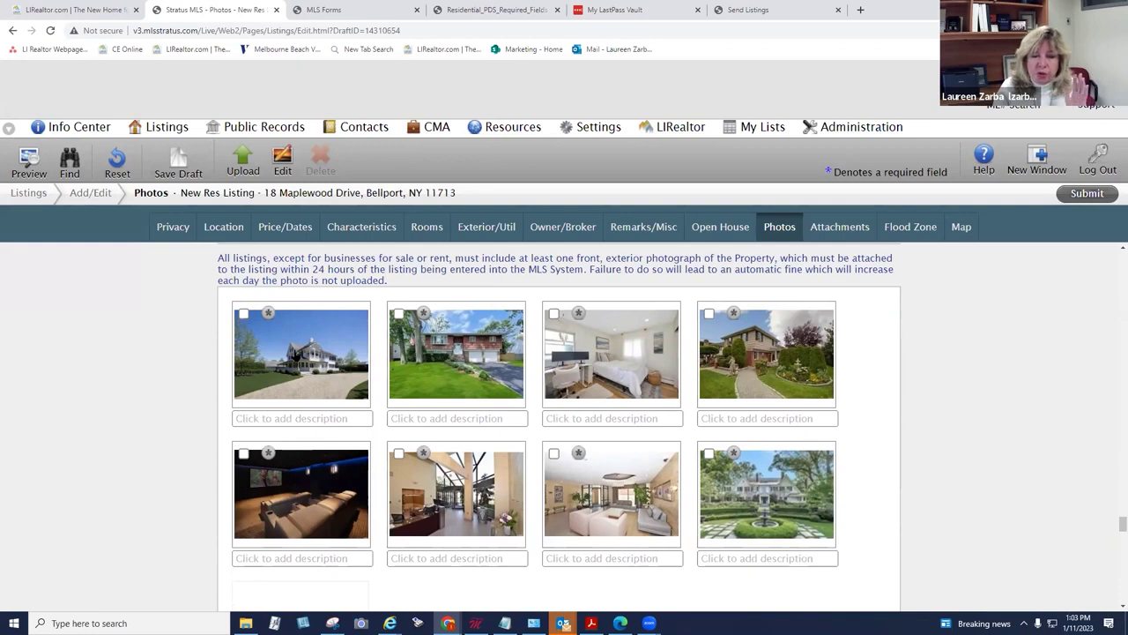
# Step: Crop the white house photo, shifting the crop area slightly right, and save it
pyautogui.click(296, 353)
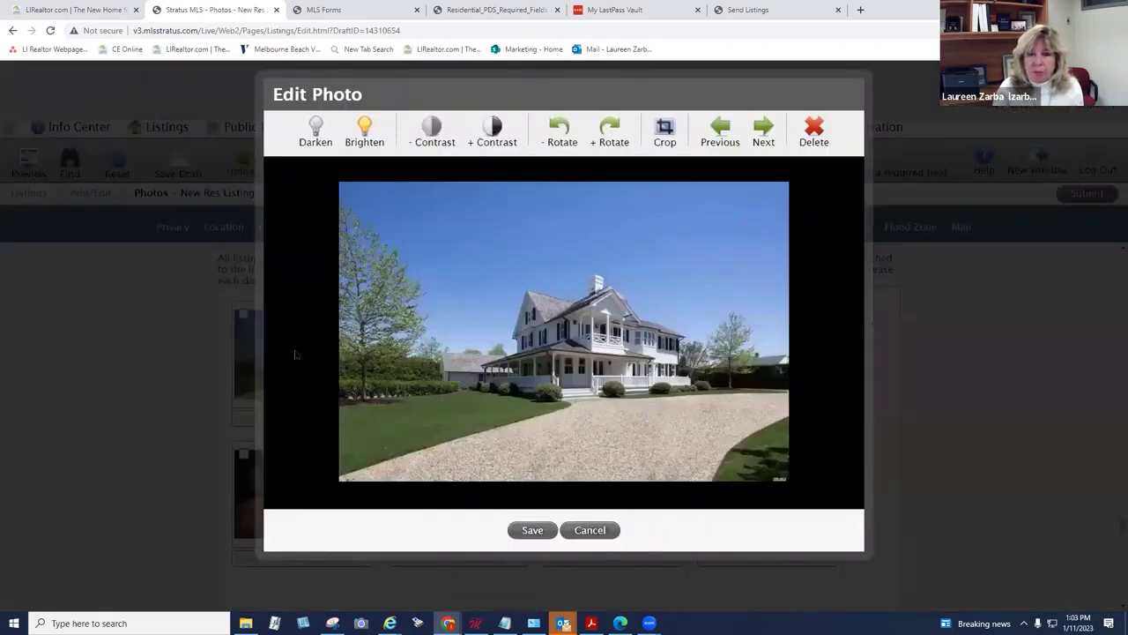
pyautogui.click(673, 136)
pyautogui.moveTo(621, 263); pyautogui.dragTo(638, 262)
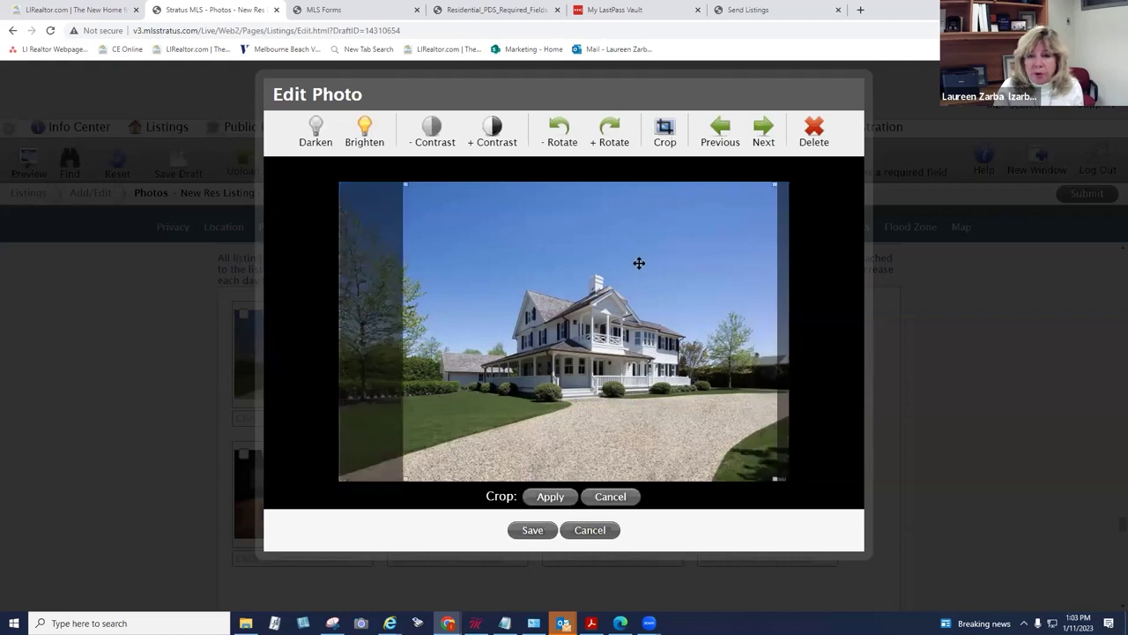
pyautogui.click(552, 501)
pyautogui.click(533, 529)
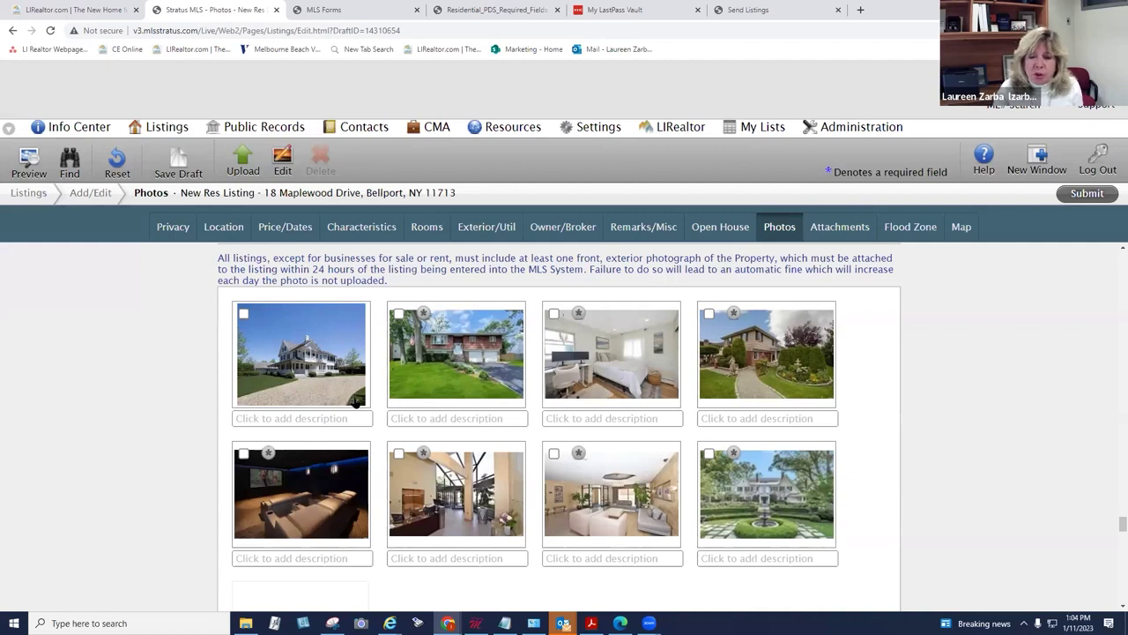
# Step: Crop the red house photo and save it
pyautogui.click(446, 366)
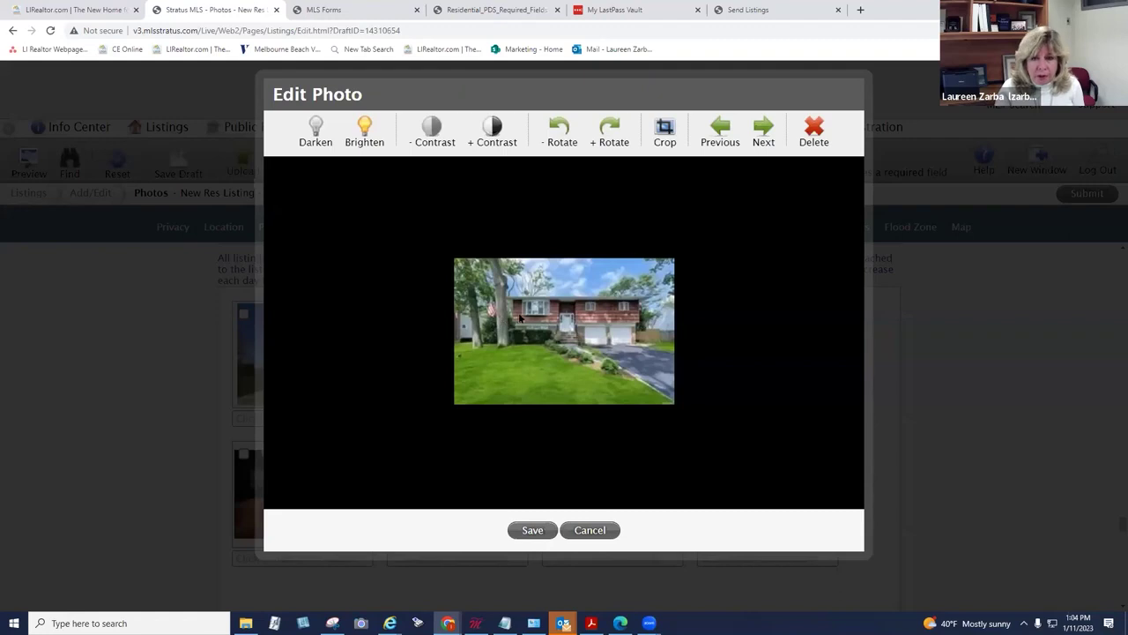
pyautogui.click(665, 132)
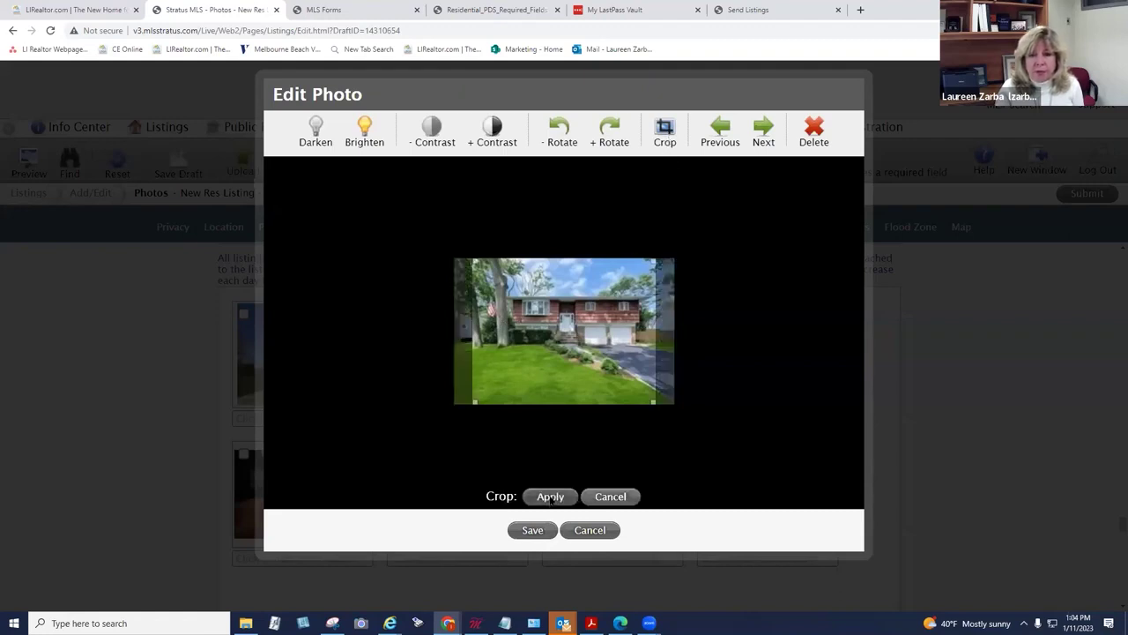
pyautogui.click(549, 498)
pyautogui.click(533, 532)
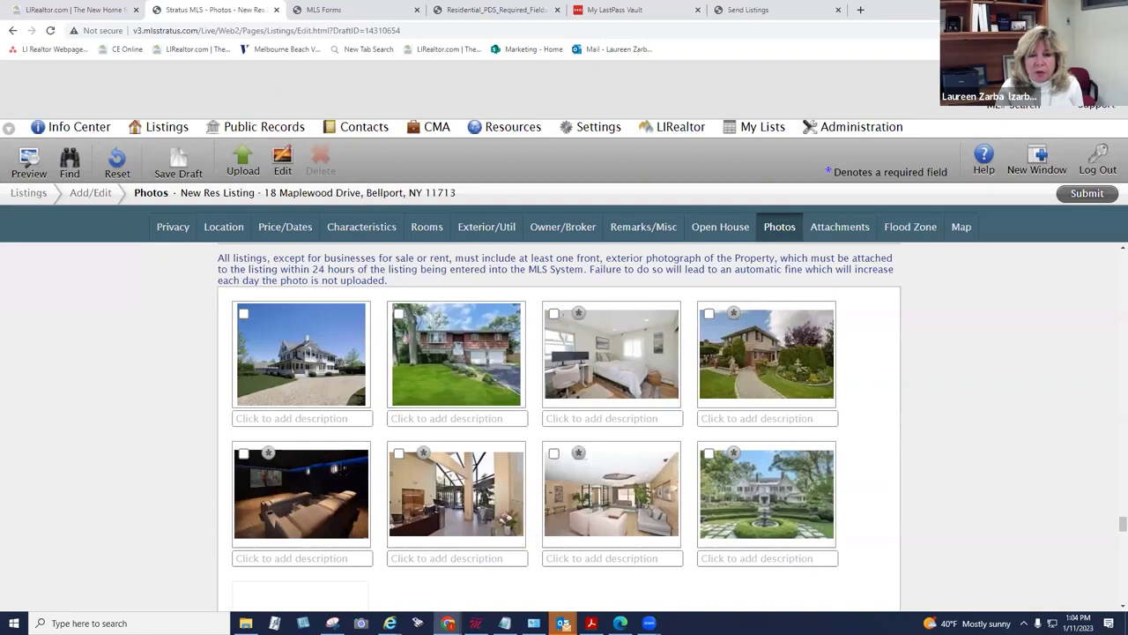
# Step: Brighten the home theater photo twice and save it
pyautogui.click(326, 481)
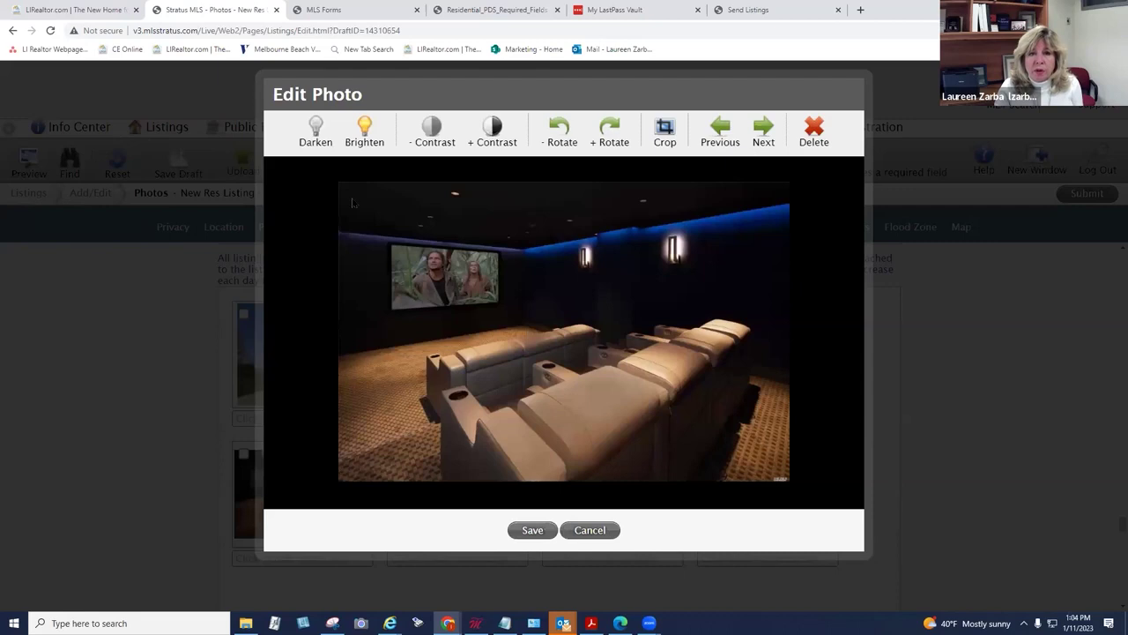
pyautogui.click(371, 140)
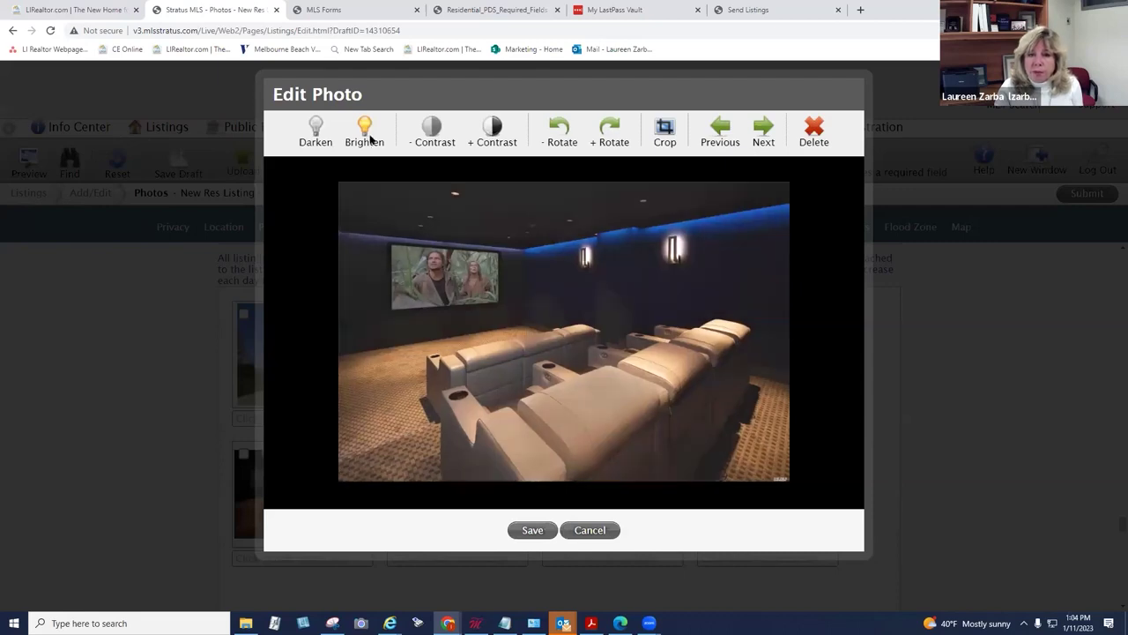
pyautogui.click(371, 139)
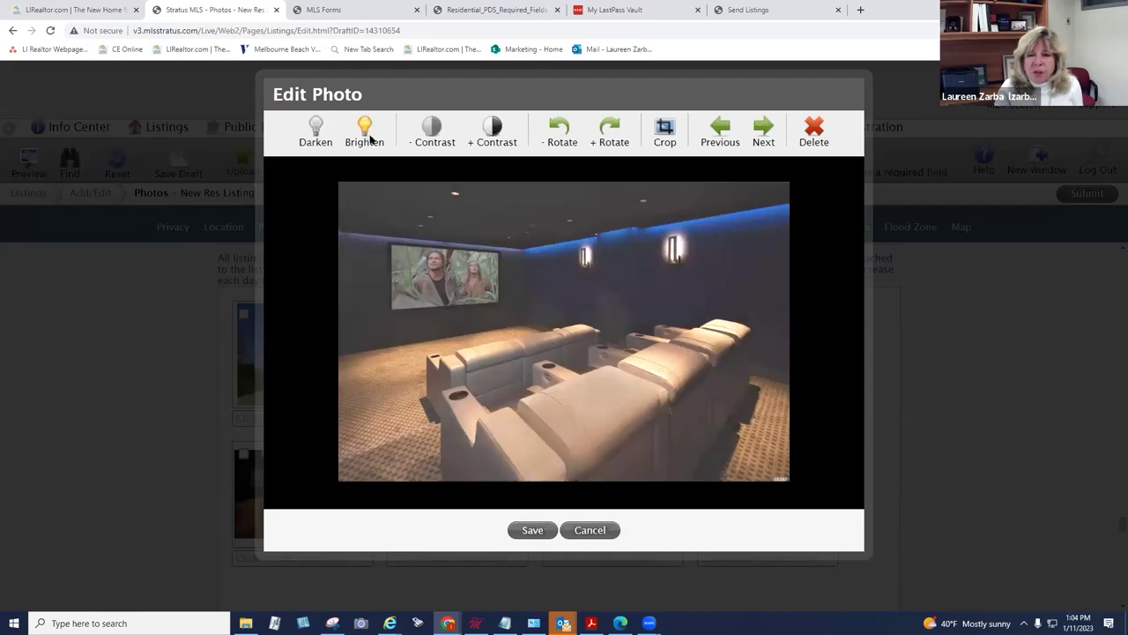
pyautogui.click(531, 530)
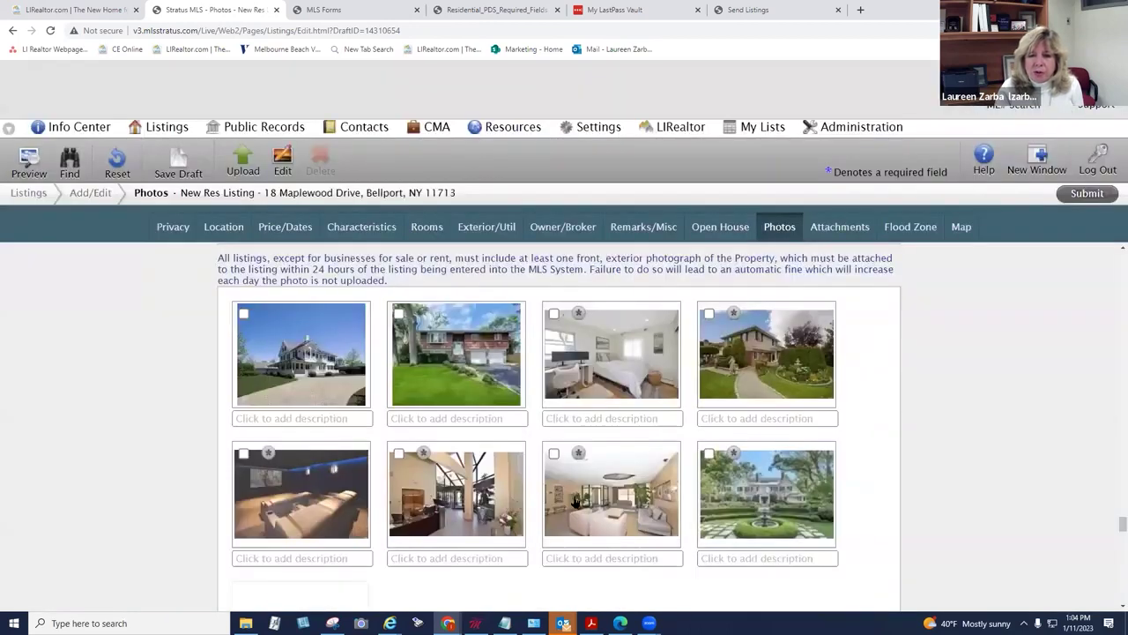
# Step: Rotate the living room photo a quarter turn and back to upright, then save it
pyautogui.click(575, 503)
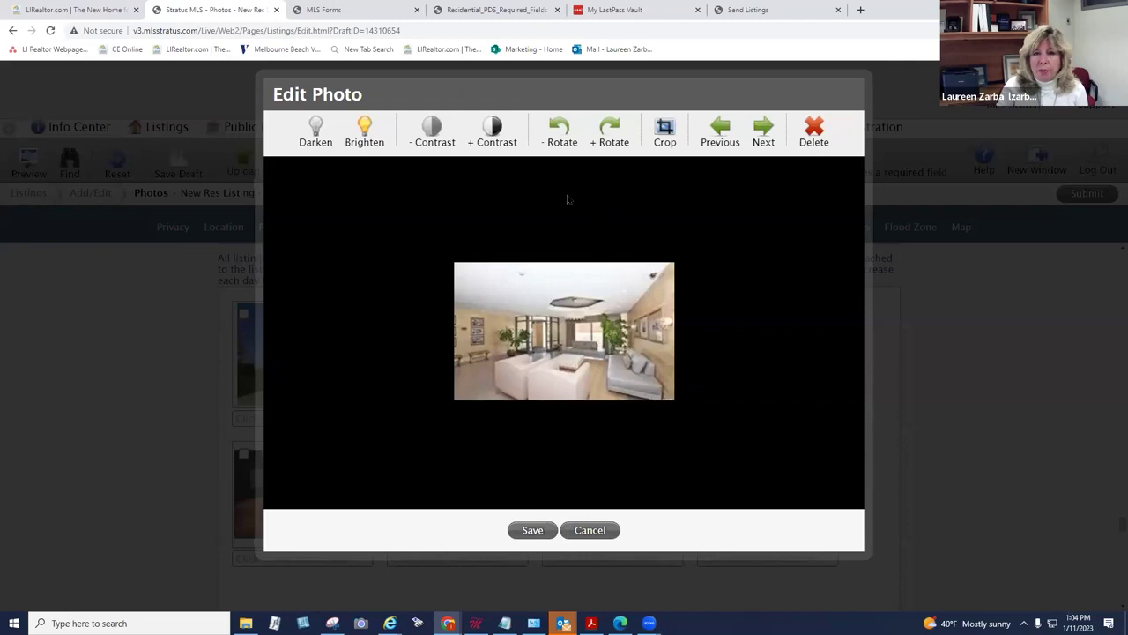
pyautogui.click(609, 133)
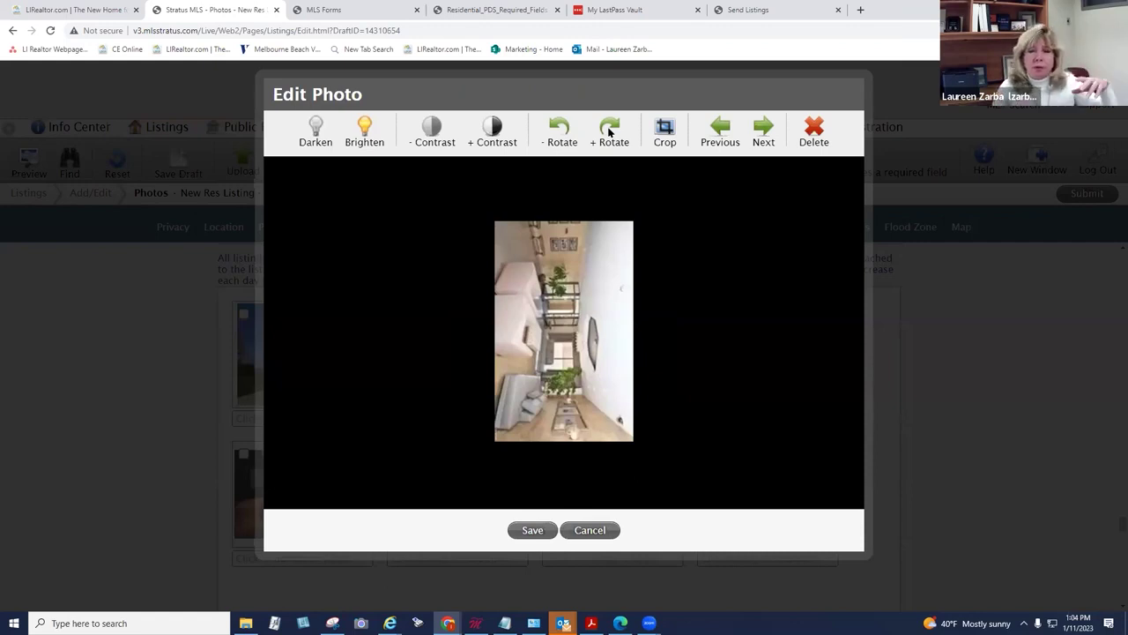
pyautogui.click(561, 130)
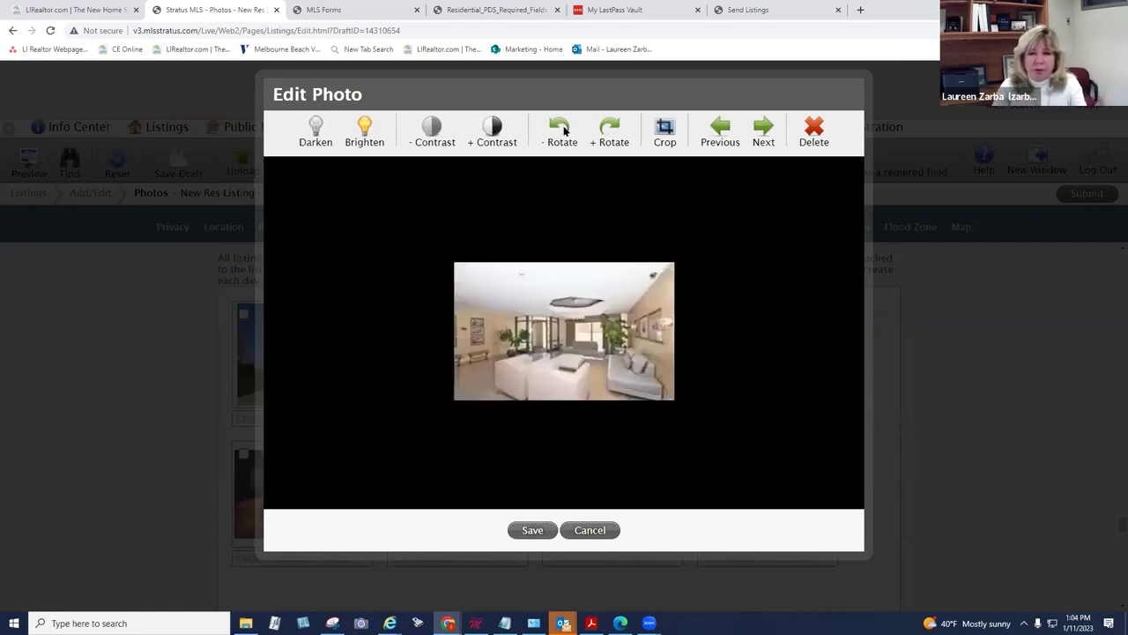
pyautogui.click(535, 529)
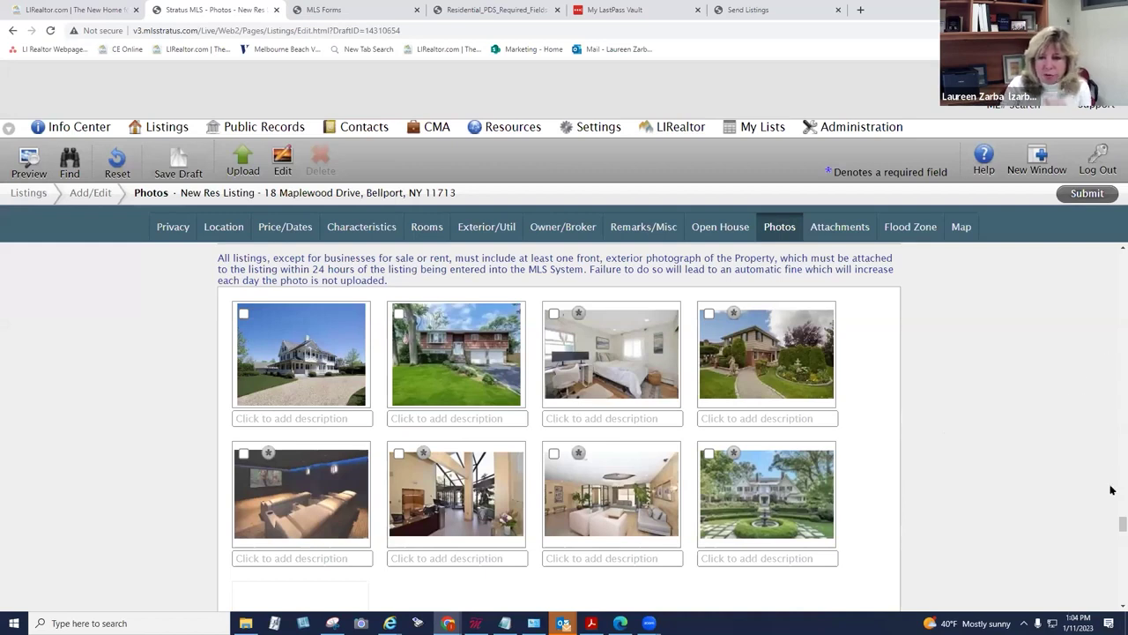
# Step: Choose the PDF file from Pictures as a new listing attachment
pyautogui.scroll(-2, 1112, 608)
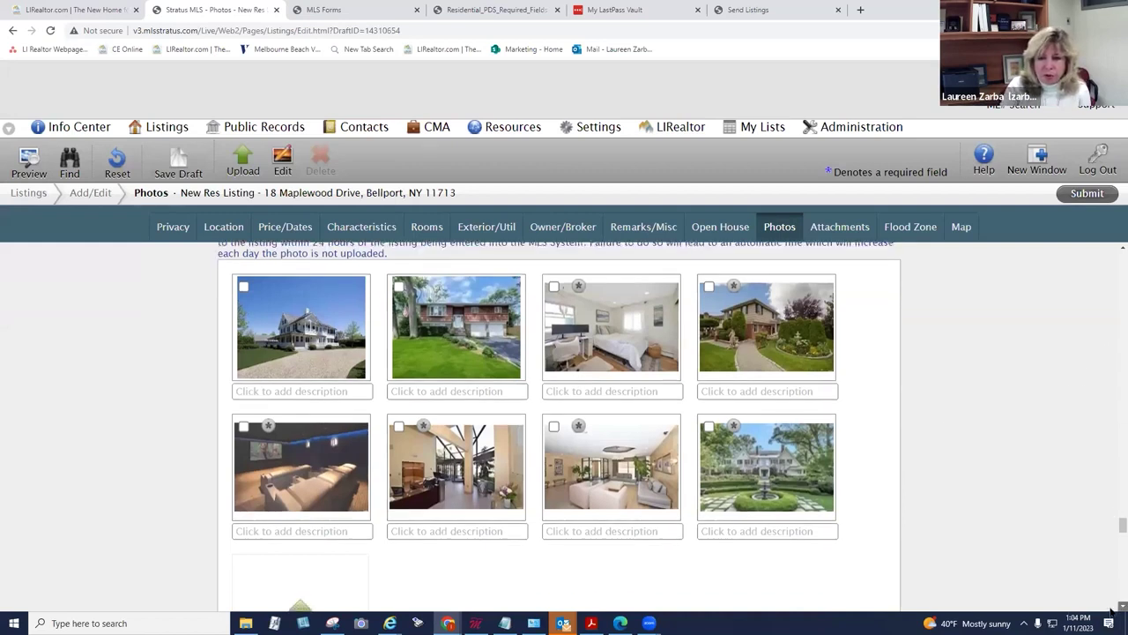
pyautogui.scroll(-5, 1112, 610)
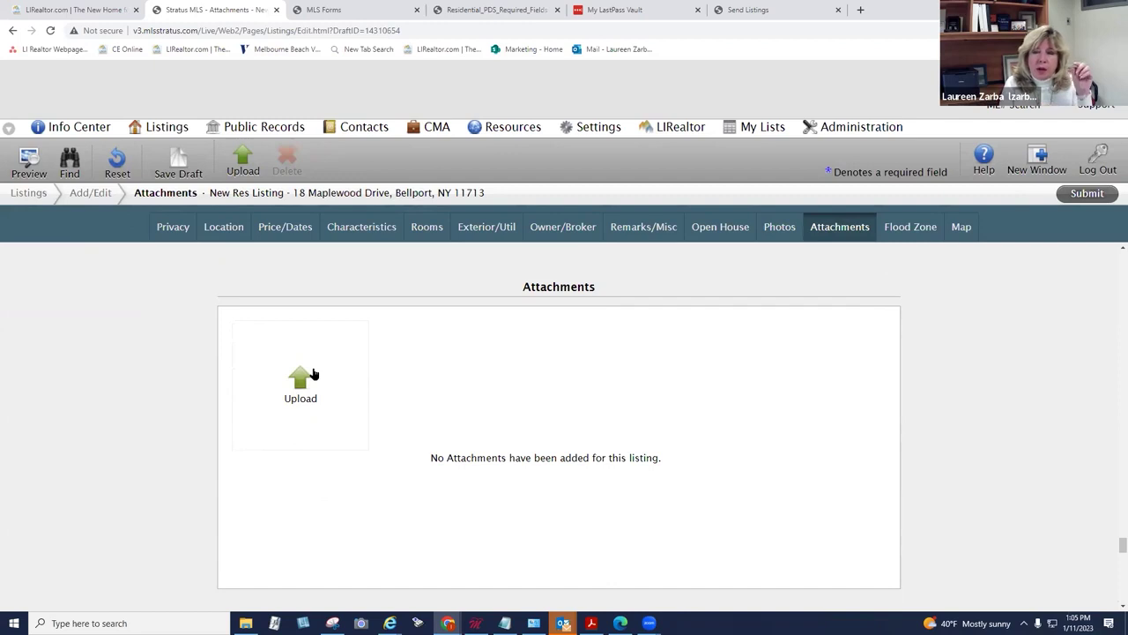
pyautogui.click(313, 375)
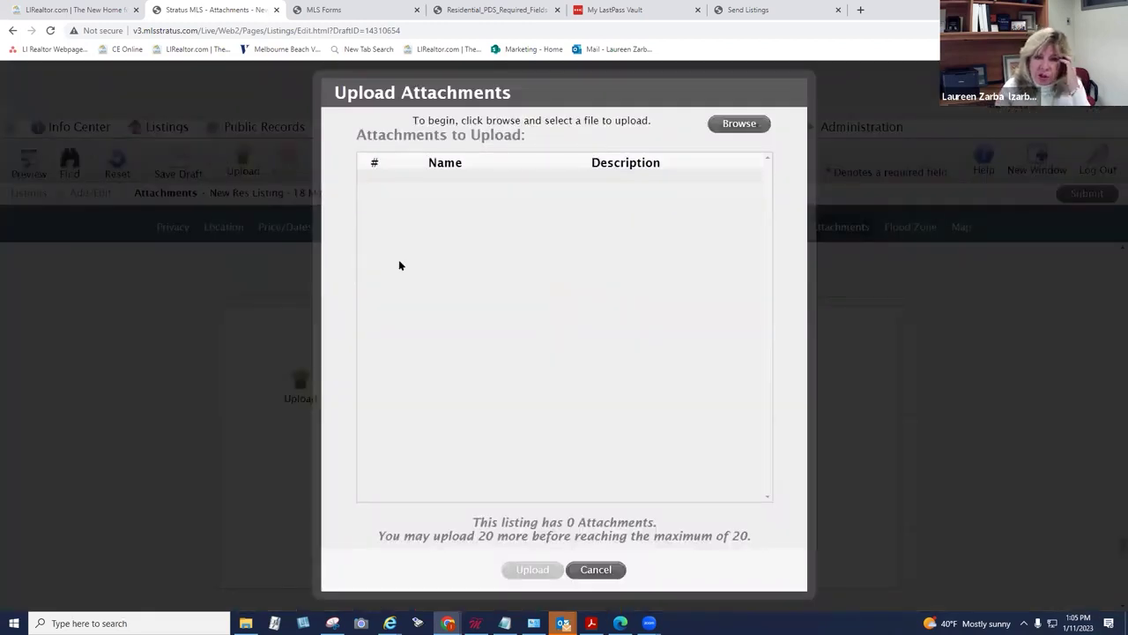
pyautogui.click(729, 129)
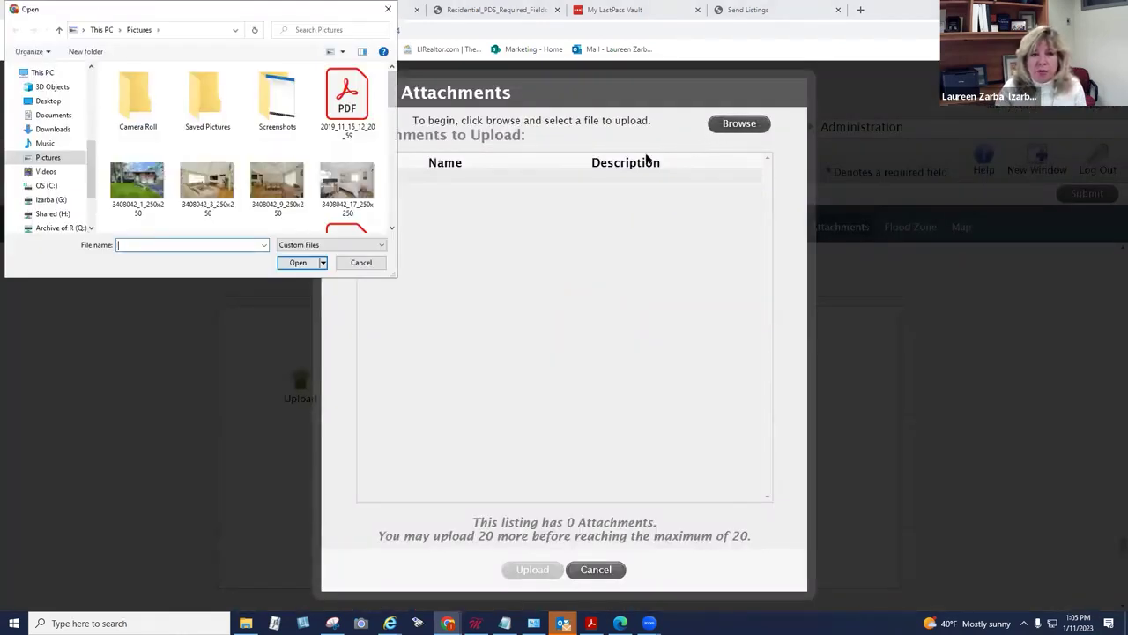
pyautogui.click(355, 109)
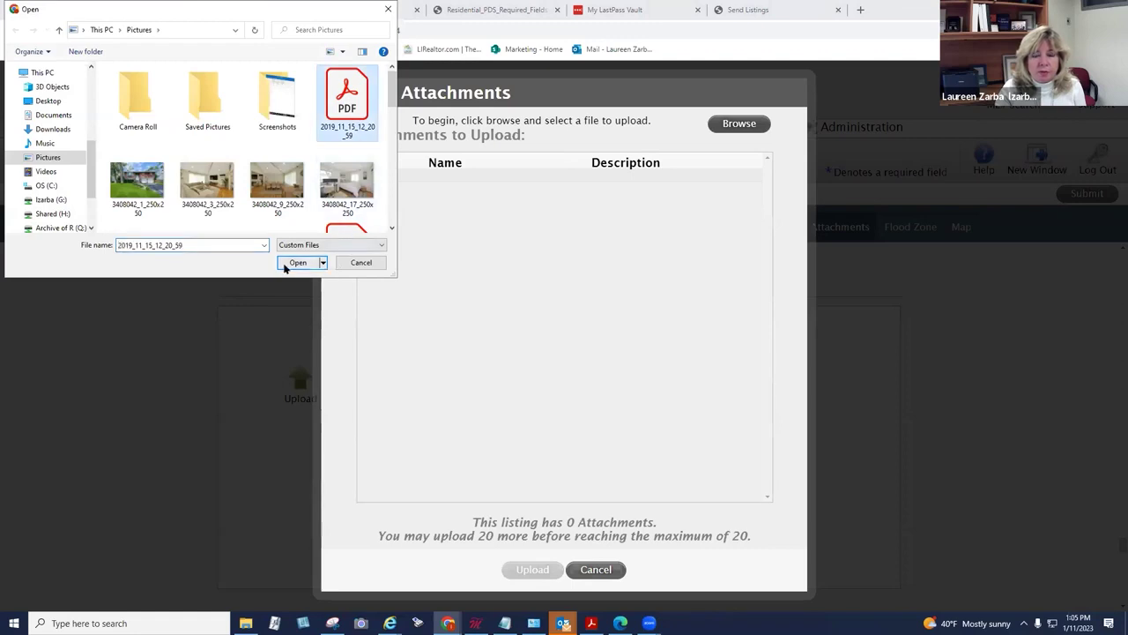
pyautogui.click(285, 262)
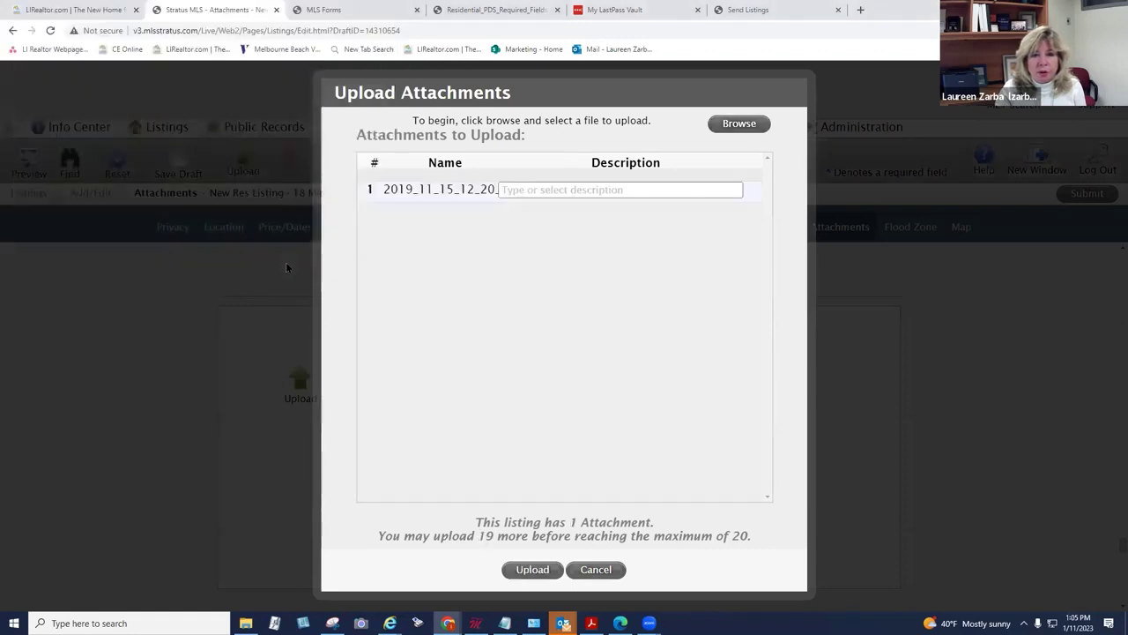
# Step: Set the attachment description to Survey and upload the PDF
pyautogui.click(523, 191)
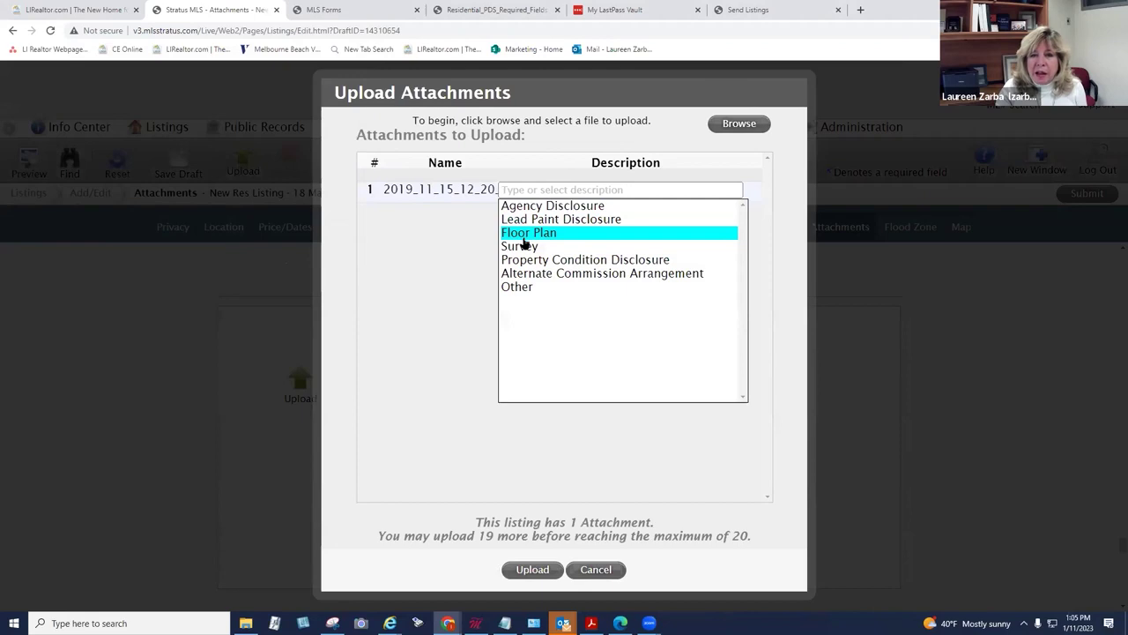
pyautogui.click(519, 189)
pyautogui.click(519, 244)
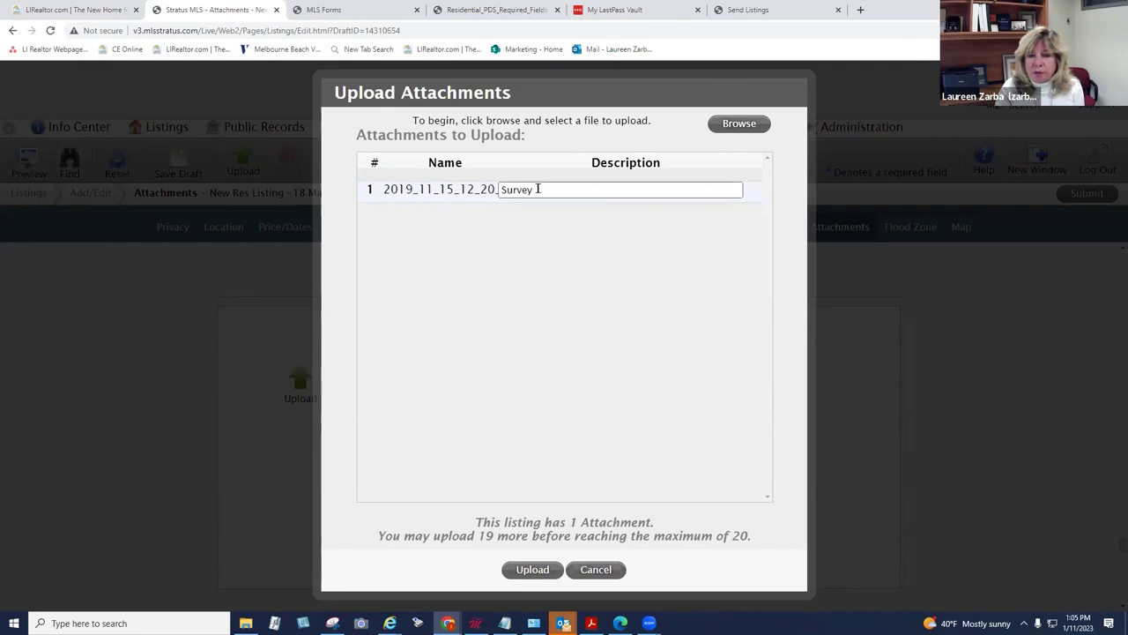
pyautogui.click(537, 189)
pyautogui.click(511, 195)
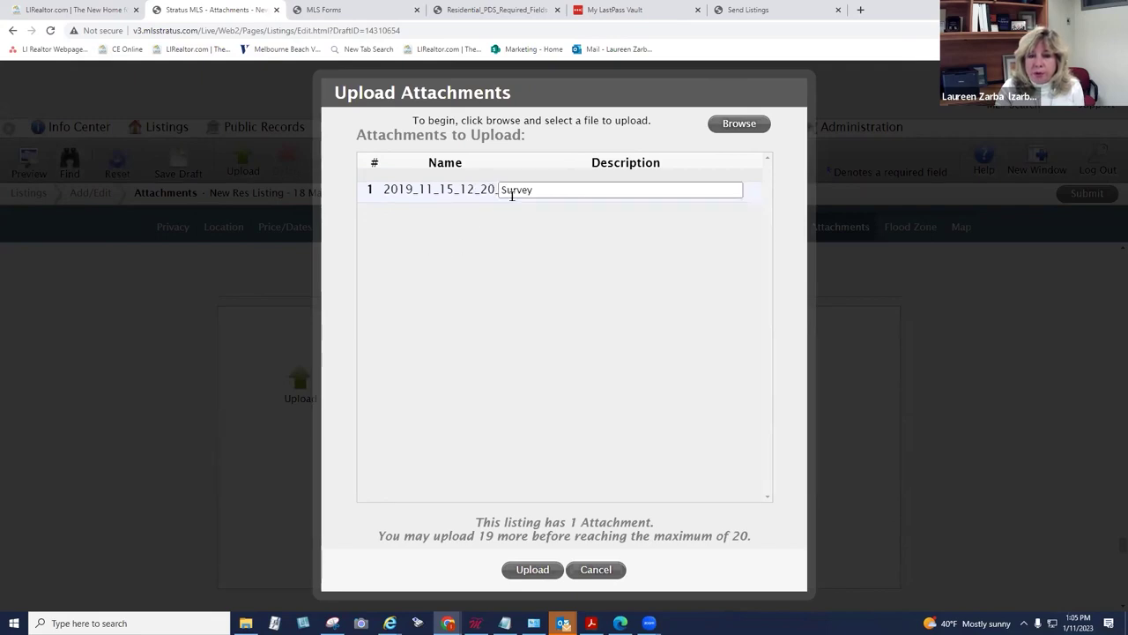
pyautogui.click(520, 571)
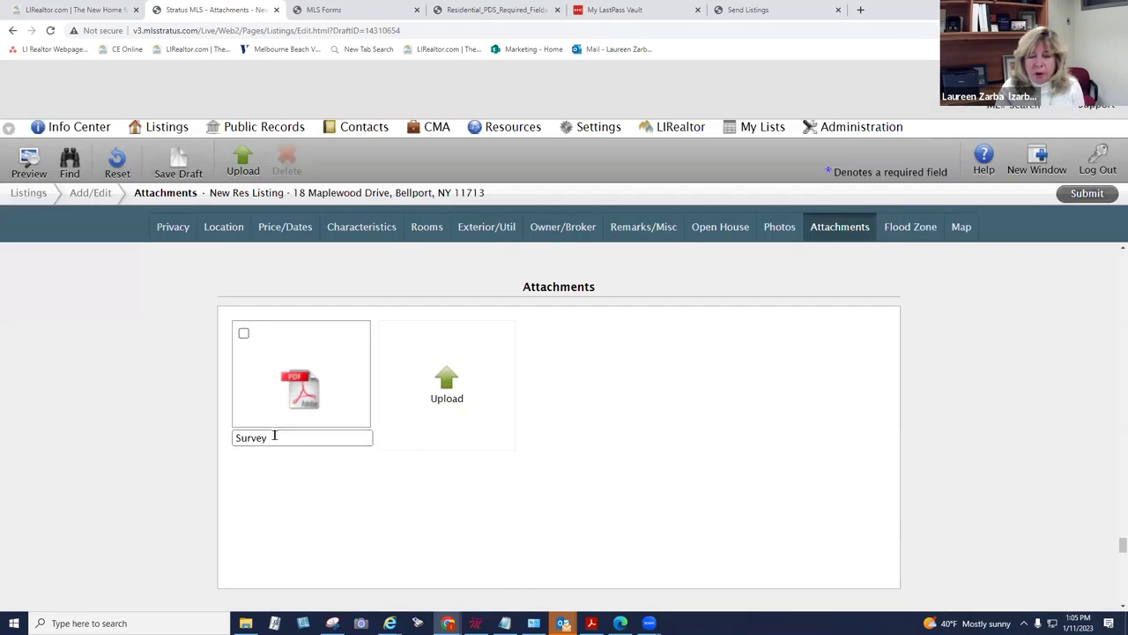
pyautogui.click(334, 438)
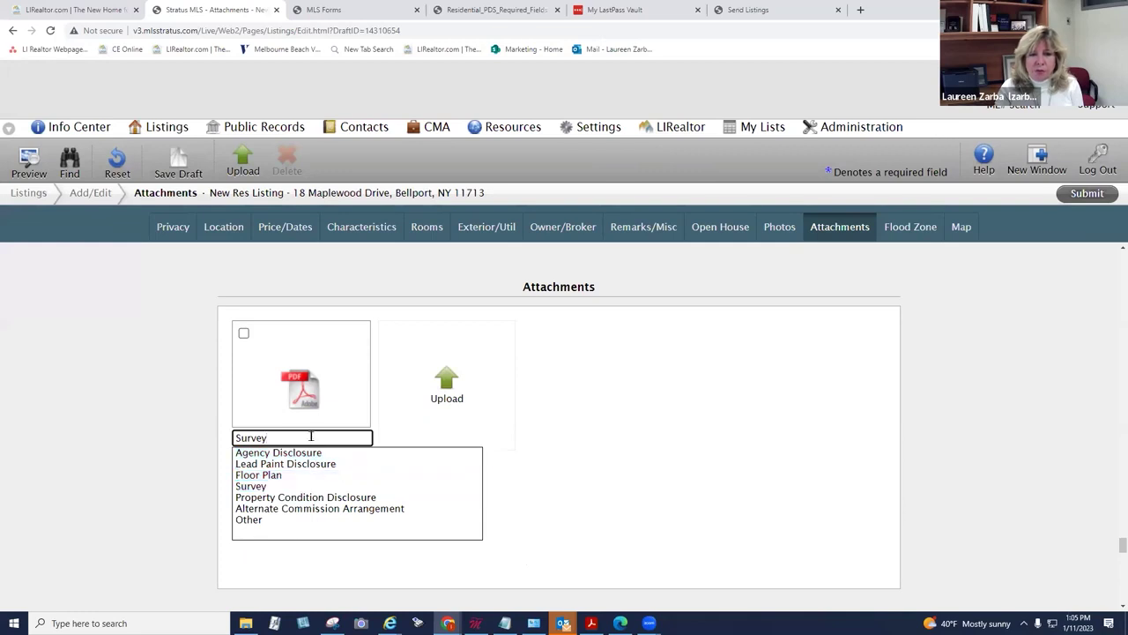
# Step: View the Flood Zone and Map sections, then save the listing draft again
pyautogui.click(908, 227)
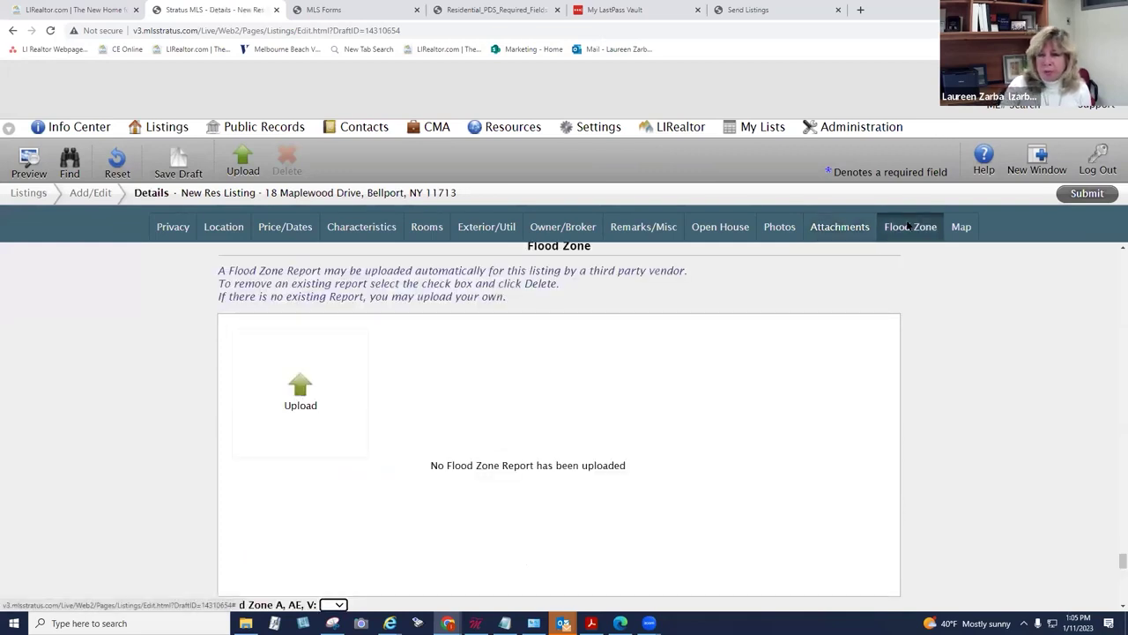
pyautogui.click(956, 226)
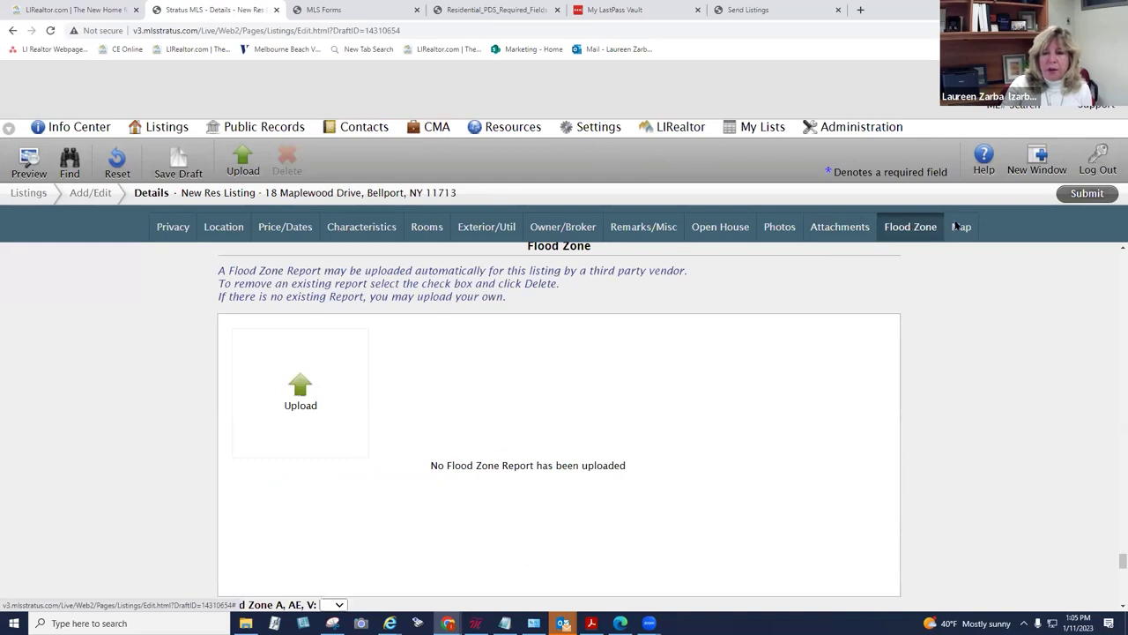
pyautogui.click(173, 158)
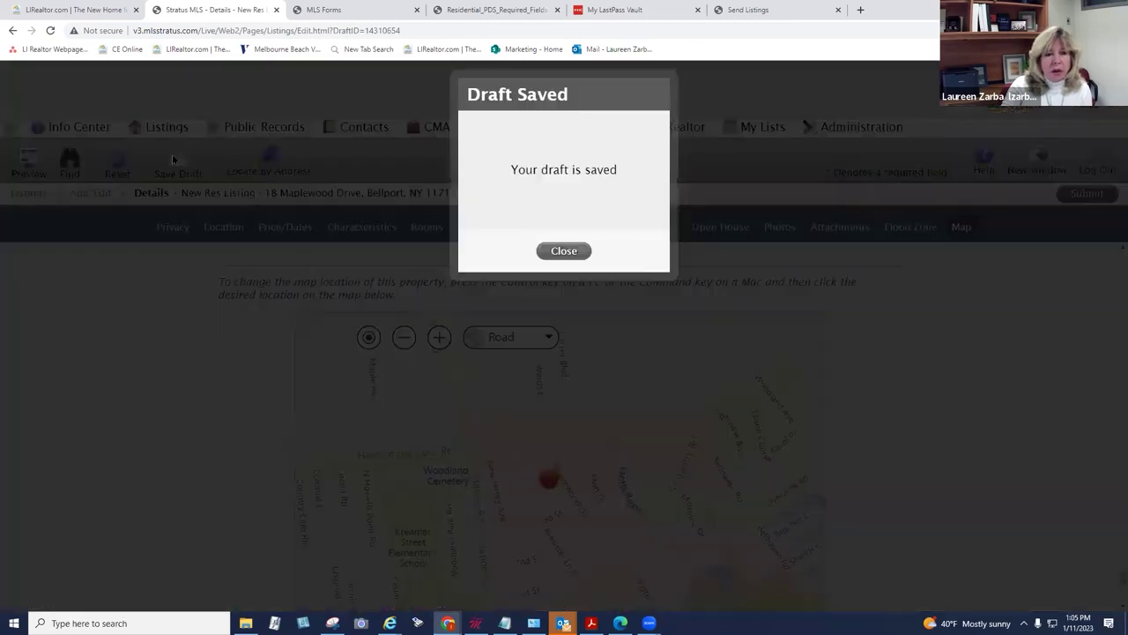
pyautogui.click(562, 250)
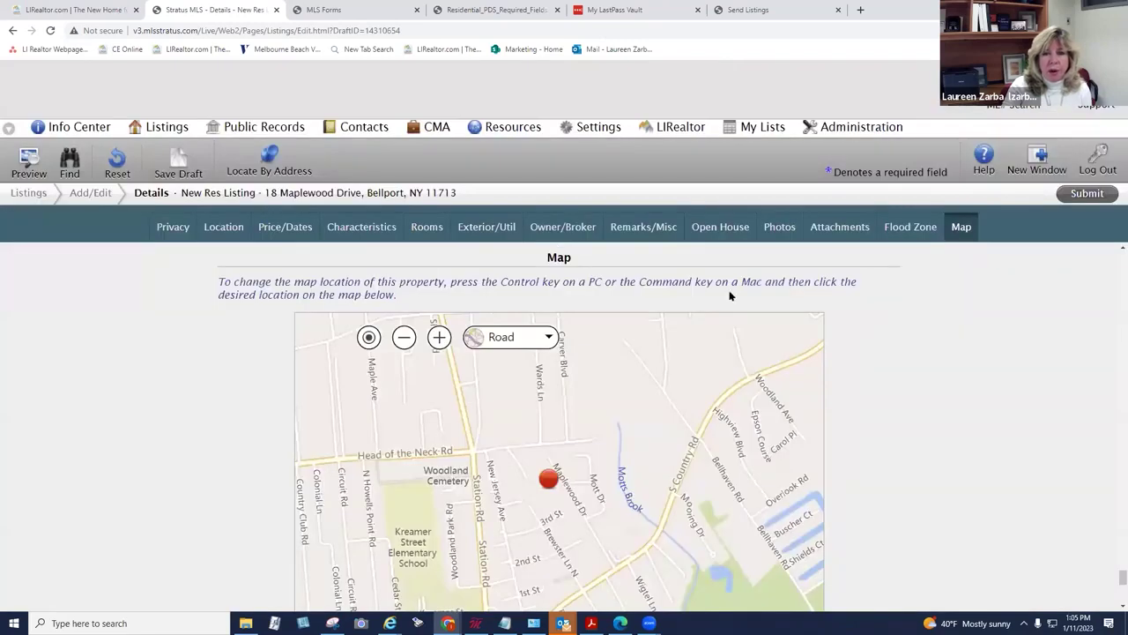
pyautogui.click(164, 128)
pyautogui.click(163, 148)
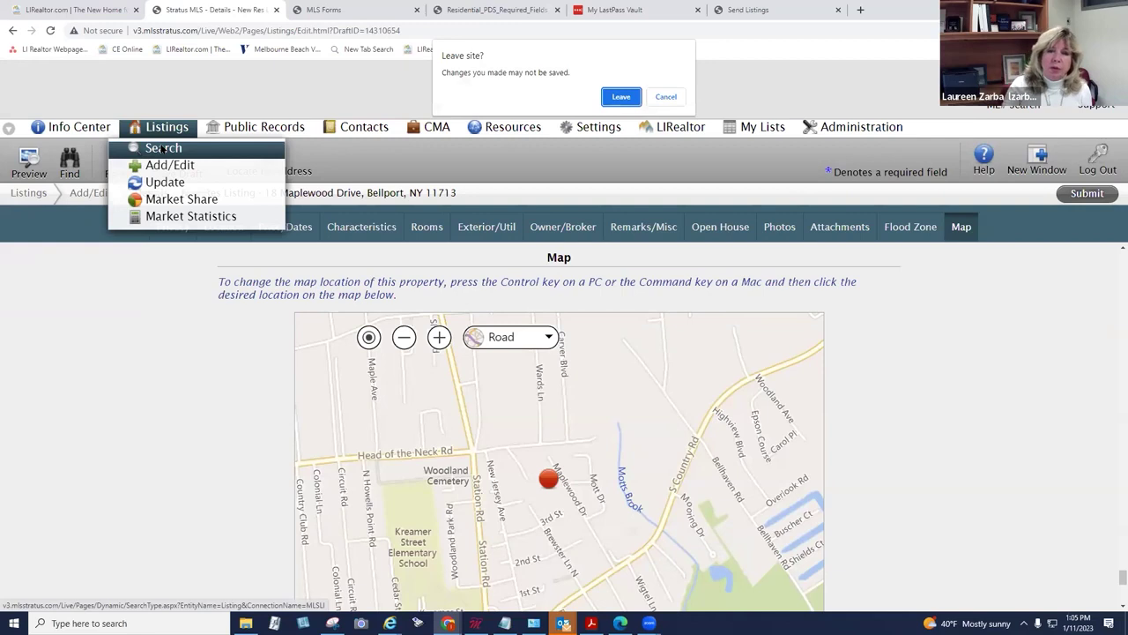
pyautogui.click(621, 97)
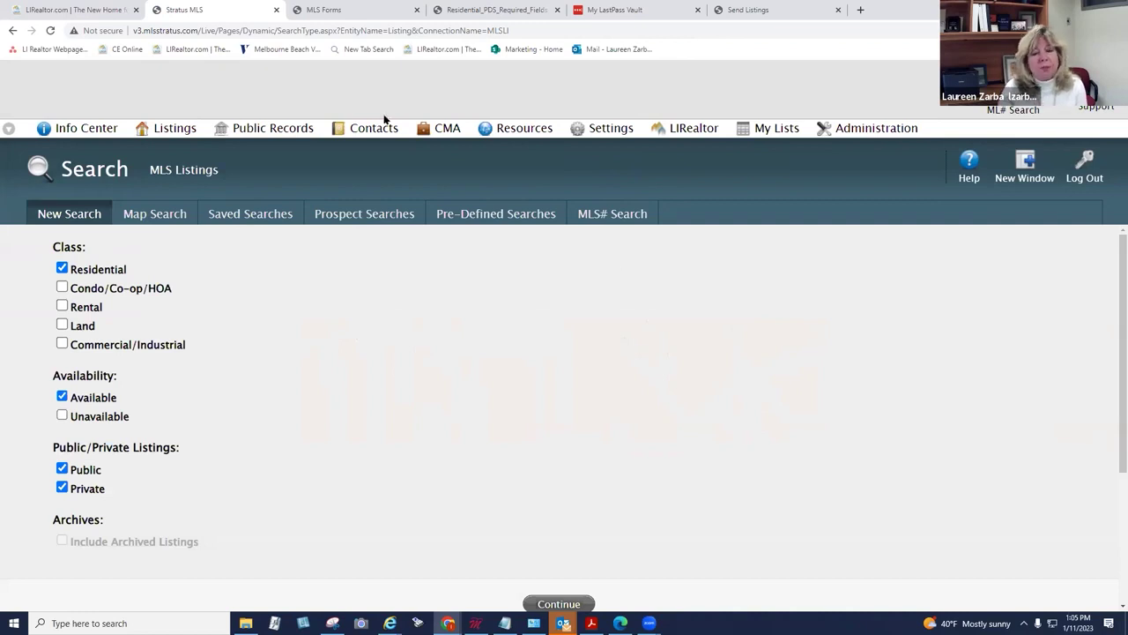
pyautogui.click(173, 128)
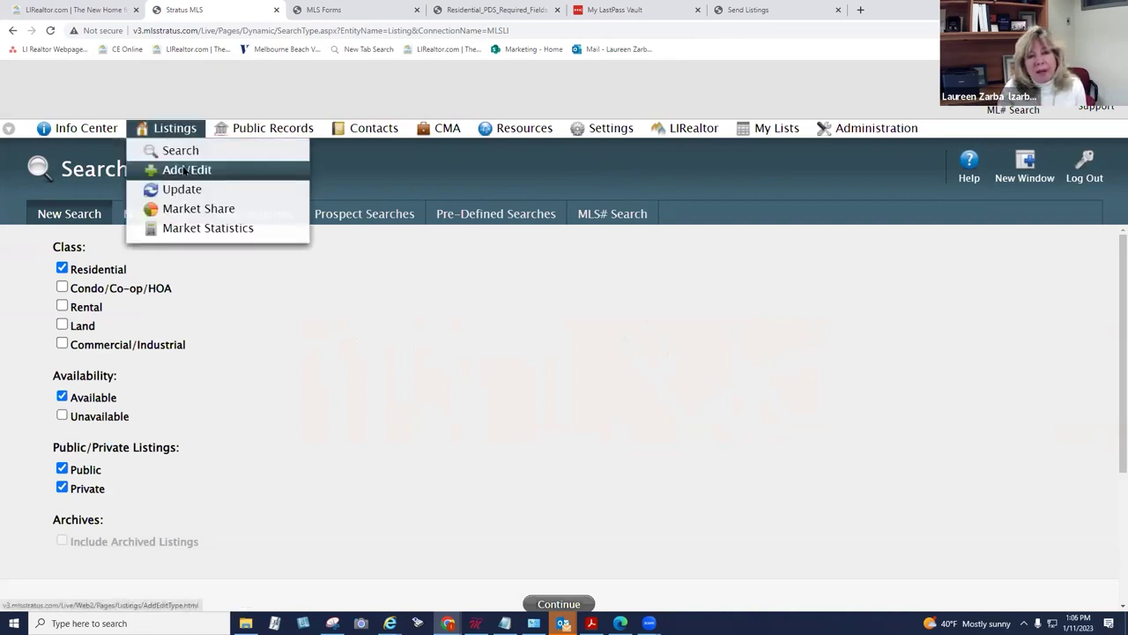
pyautogui.click(184, 170)
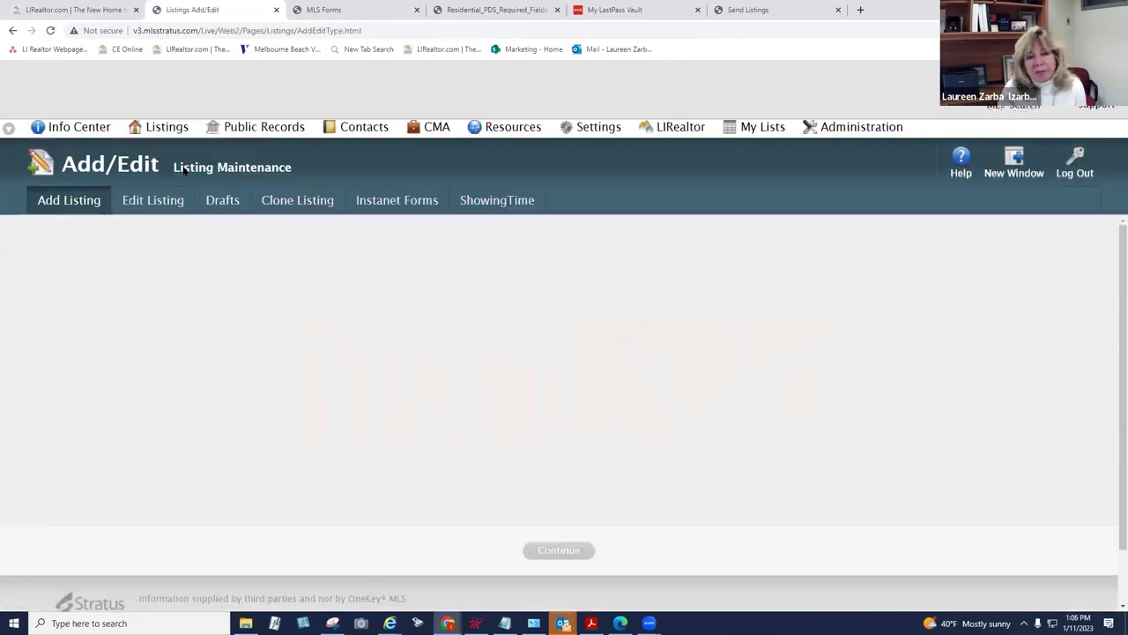
pyautogui.click(231, 203)
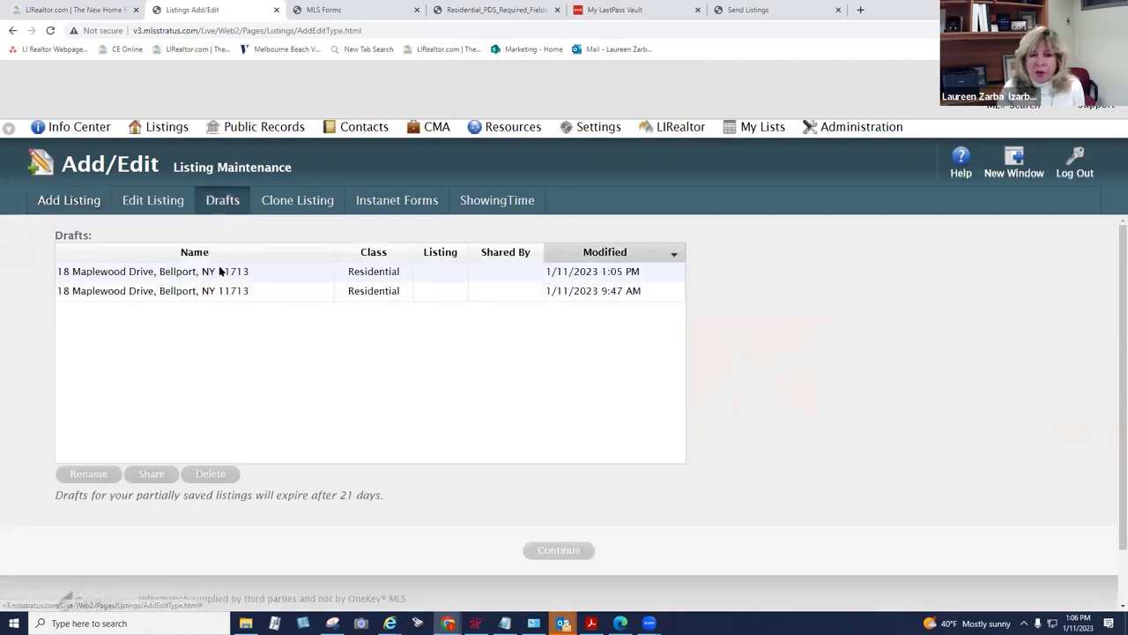
pyautogui.click(220, 271)
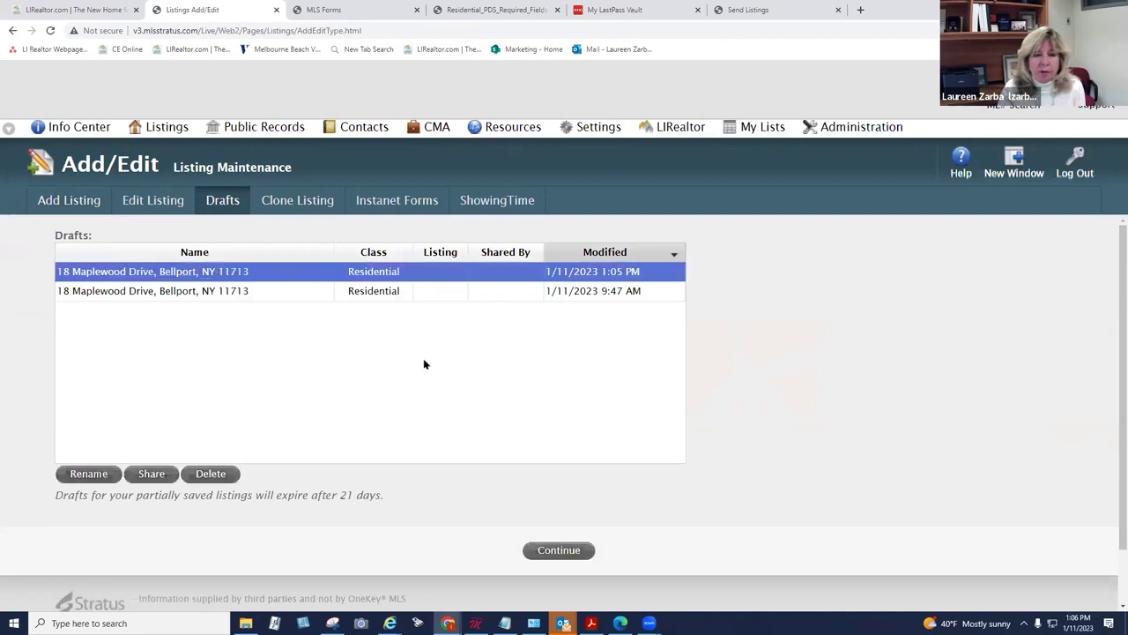
pyautogui.click(560, 550)
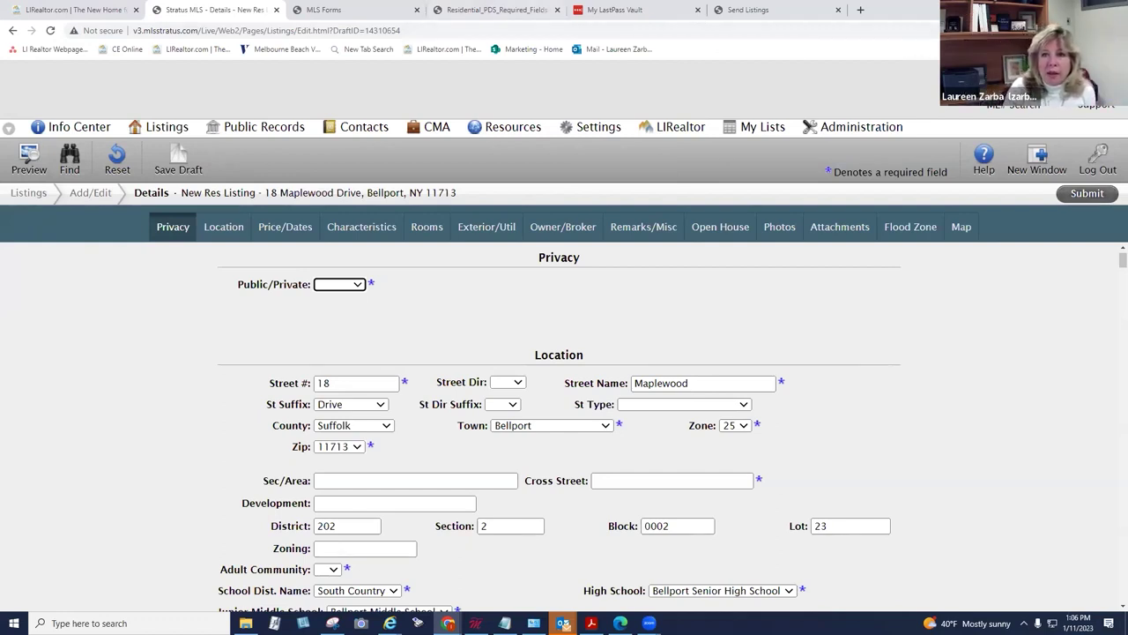
pyautogui.click(1096, 104)
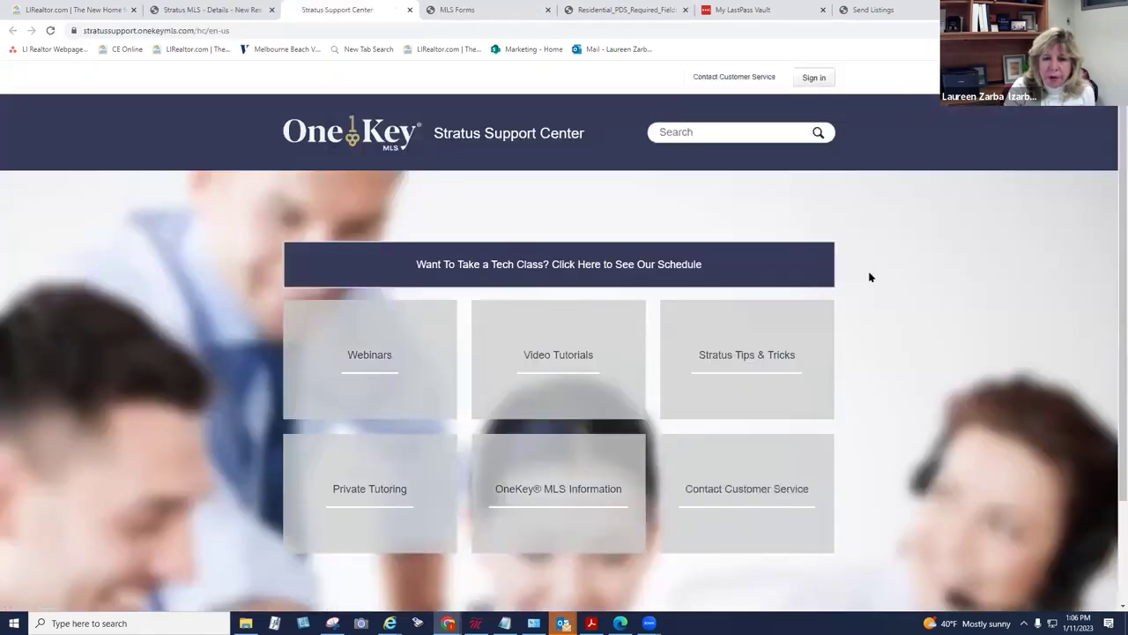
# Step: Browse Webinars, view all 20 recorded webinar articles, then return to the OneKey support home page
pyautogui.click(364, 357)
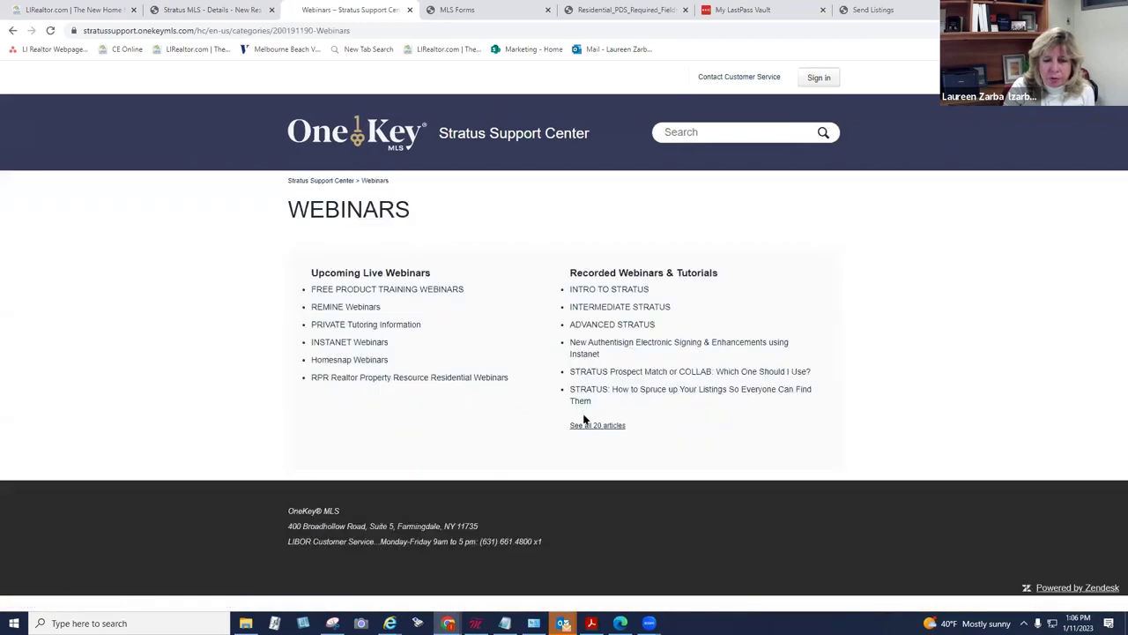
pyautogui.click(586, 426)
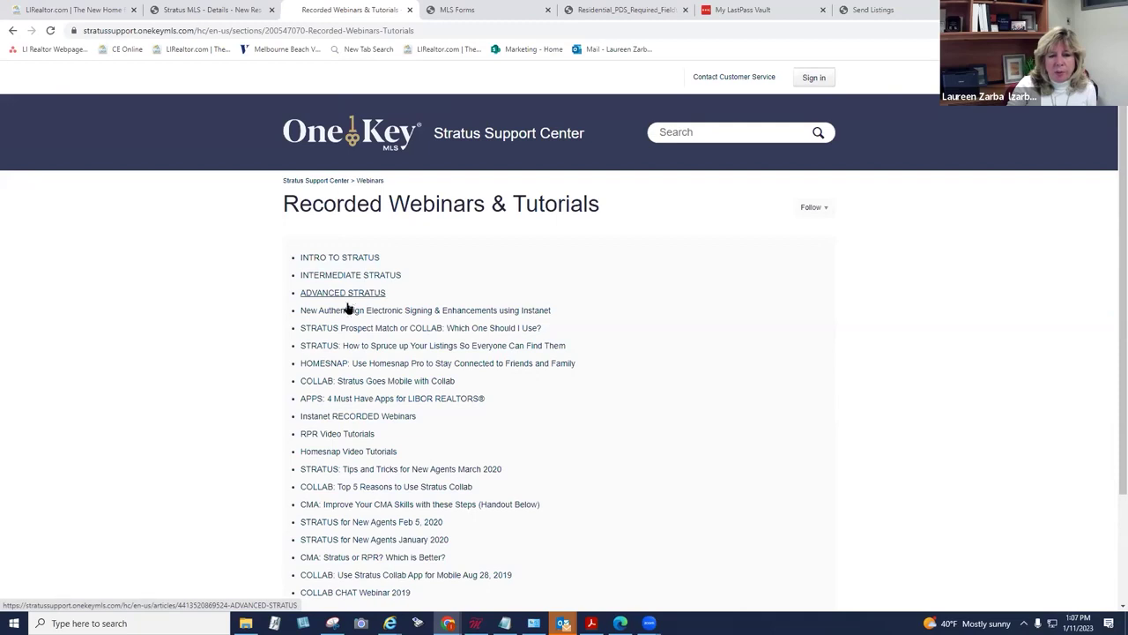
pyautogui.click(344, 134)
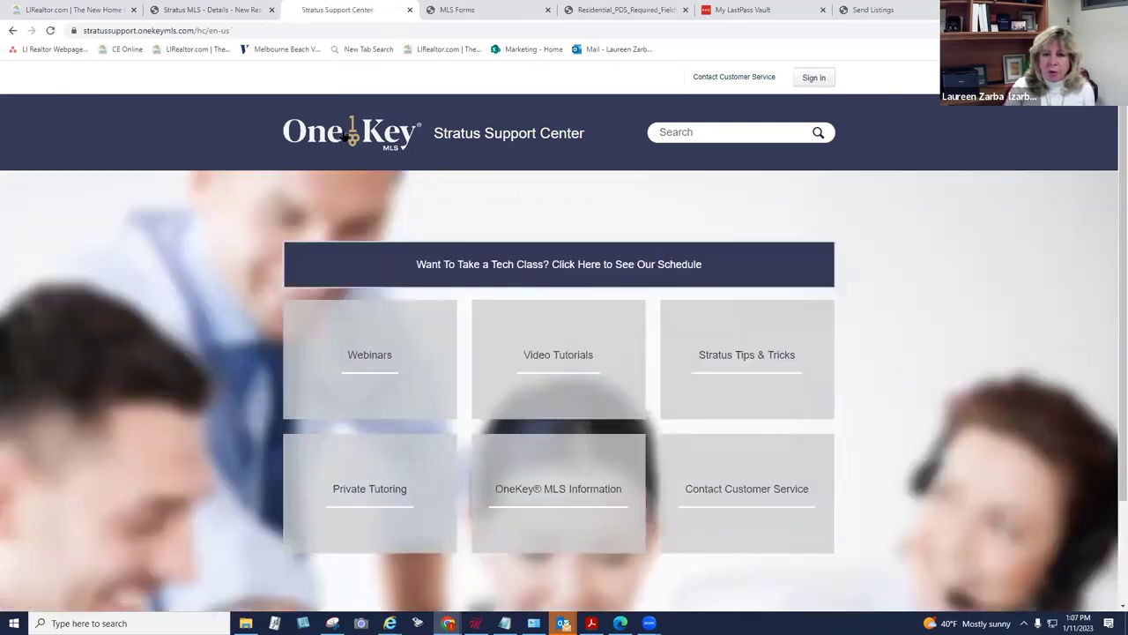